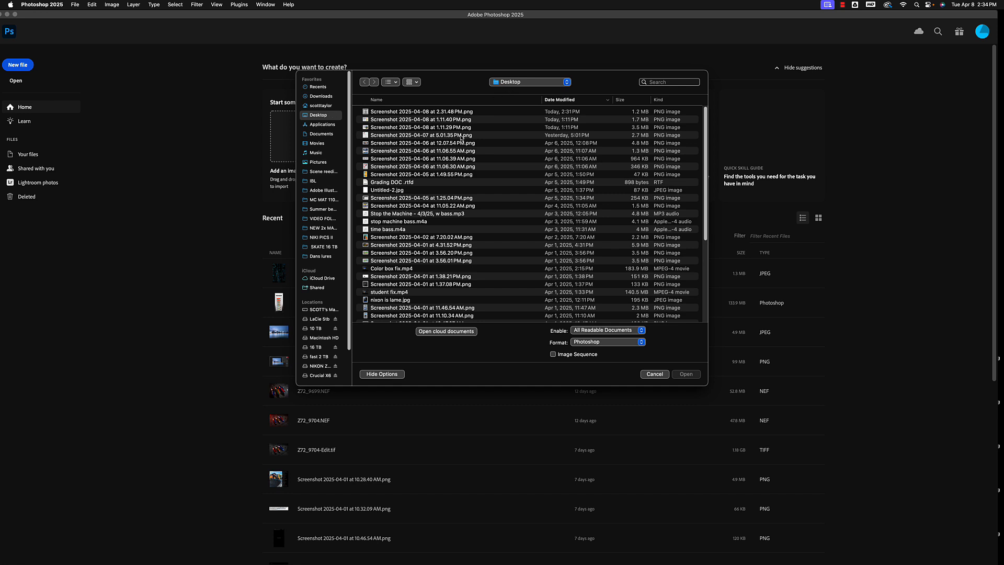
# Step: Reverse the date-modified sorting of the Desktop files and open the oldest one, the underexposed FS ollie NEF photo, in Camera Raw
pyautogui.click(567, 100)
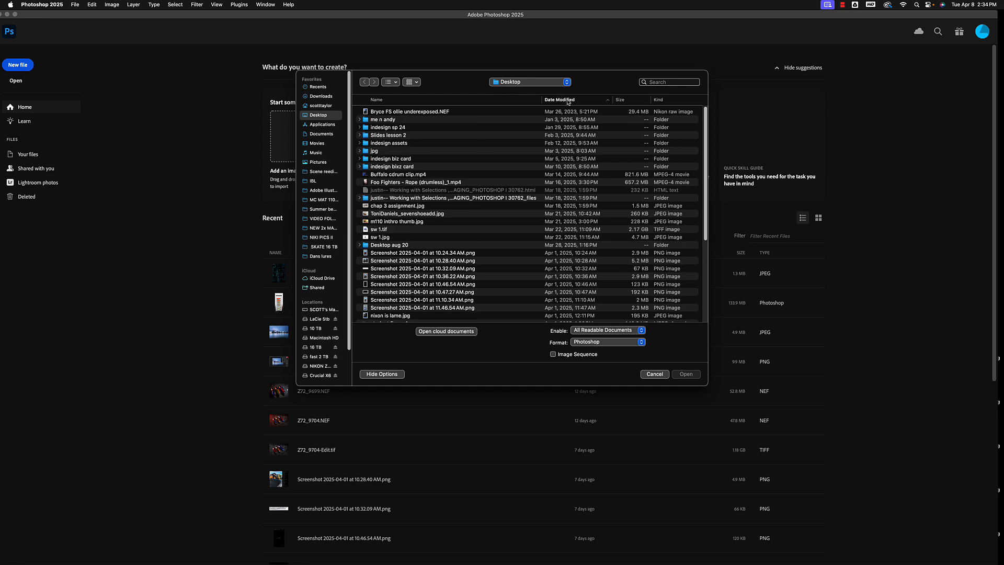
pyautogui.click(433, 113)
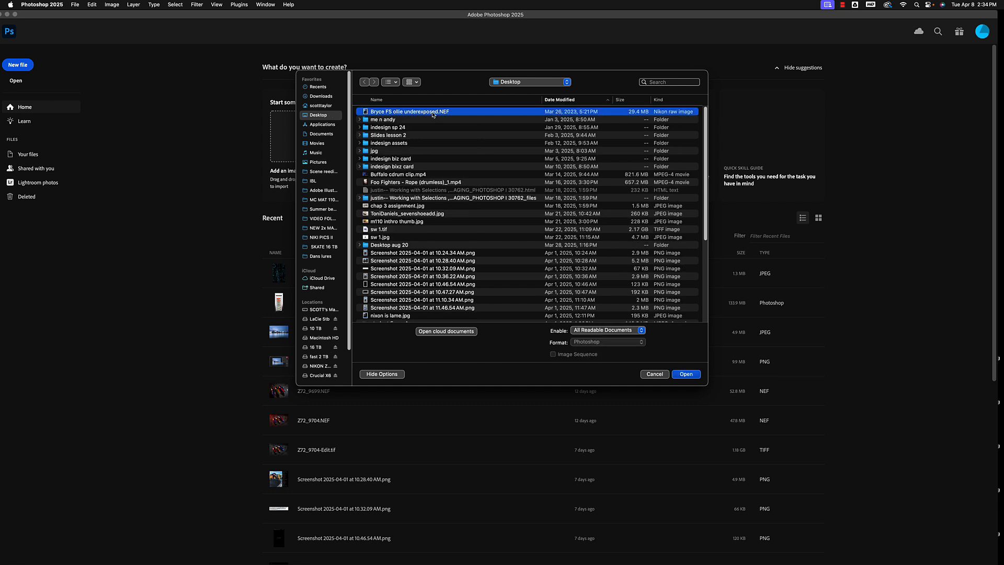
pyautogui.click(687, 374)
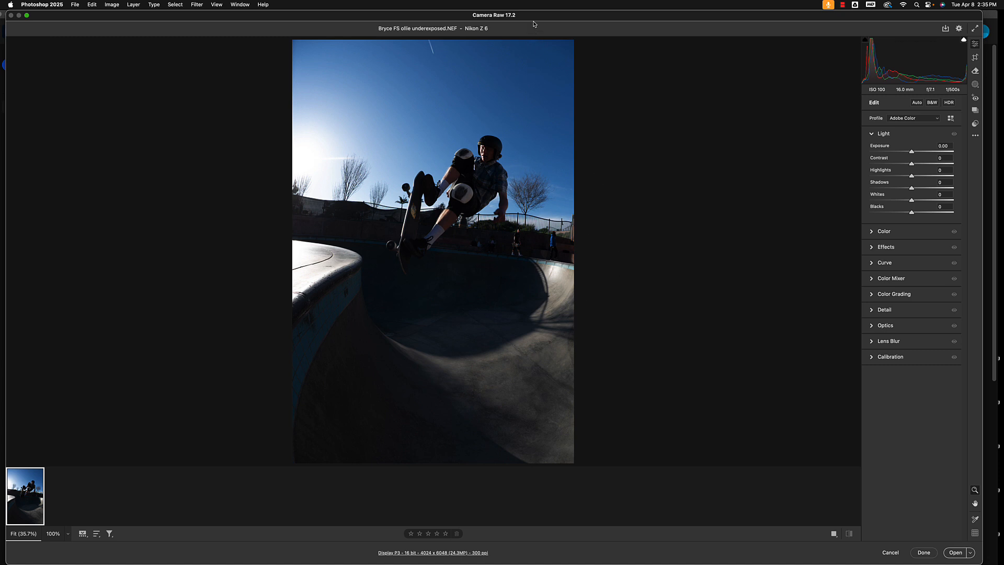
# Step: Examine the underexposed skater and sky up close at 100%, and view the photo at 50%
pyautogui.moveTo(533, 20); pyautogui.dragTo(529, 16)
pyautogui.moveTo(979, 19); pyautogui.dragTo(1003, 19)
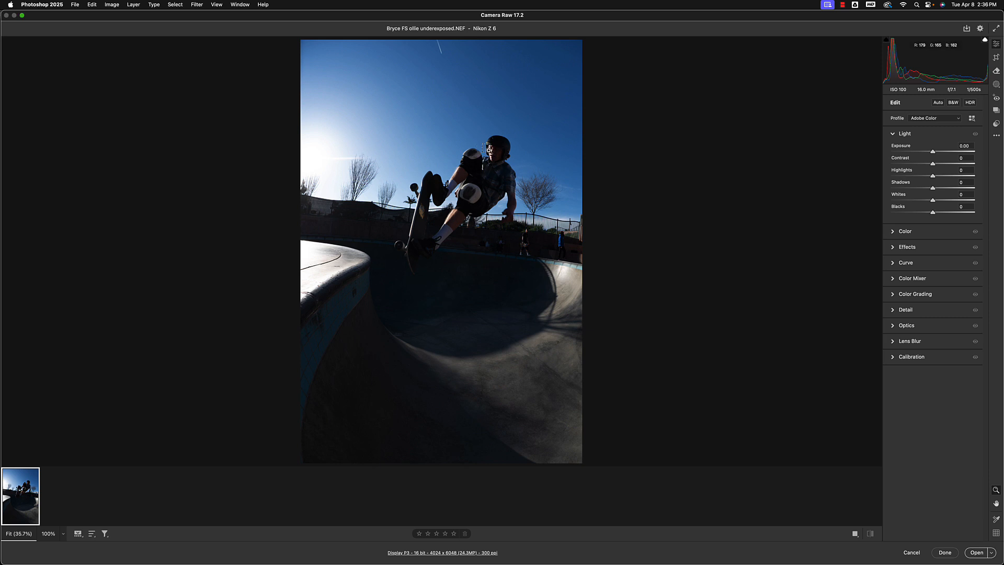
pyautogui.press('super+plus')
pyautogui.press('super+plus')
pyautogui.press('super+plus')
pyautogui.press('space')
pyautogui.moveTo(509, 127); pyautogui.dragTo(463, 387)
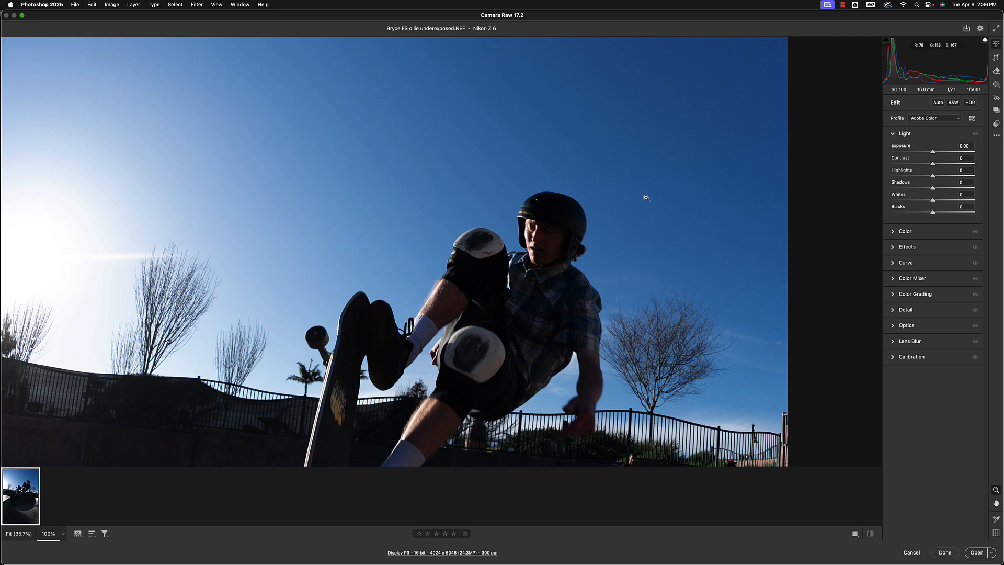
pyautogui.keyDown('alt'); pyautogui.click(663, 121); pyautogui.keyUp('alt')
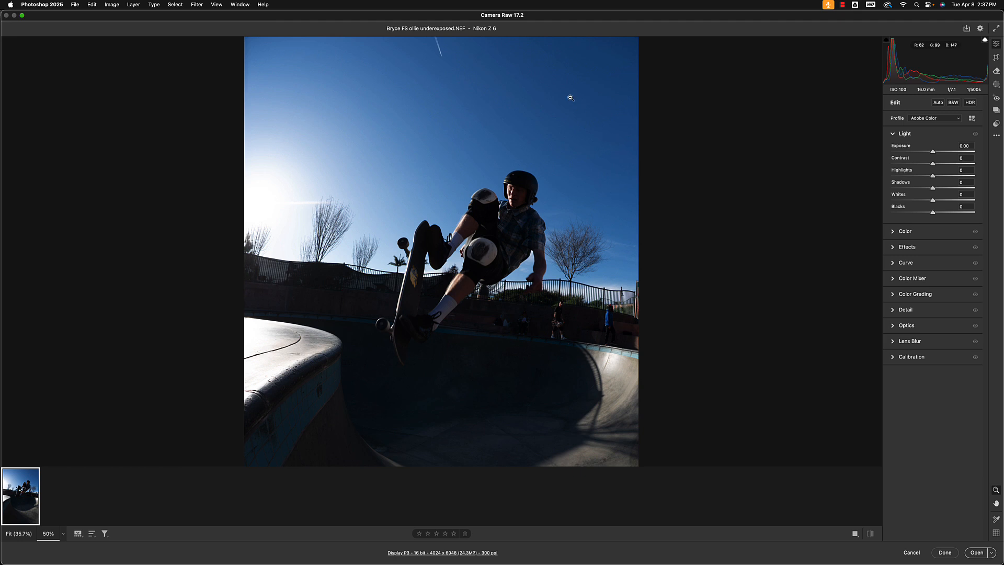
pyautogui.moveTo(556, 20); pyautogui.dragTo(553, 16)
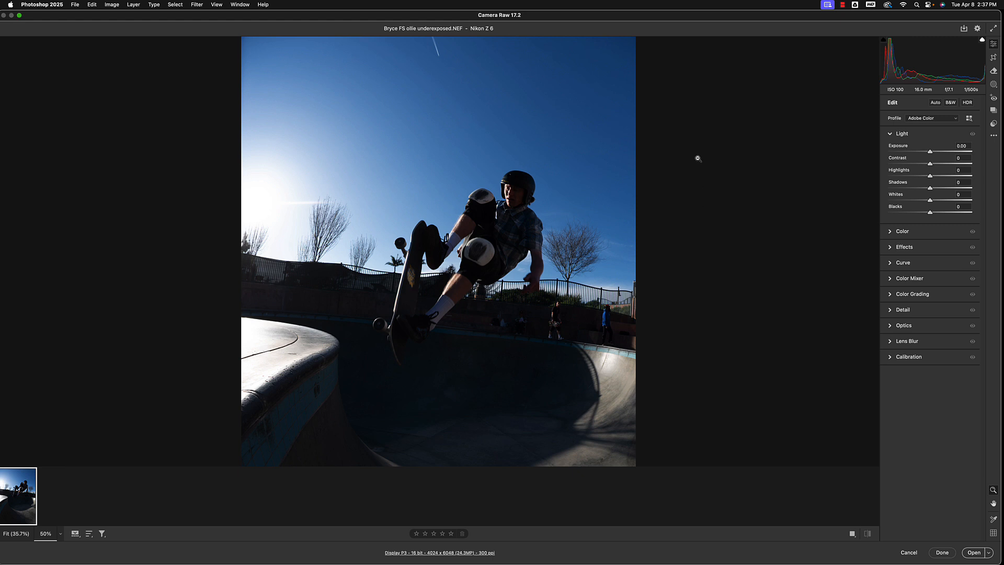
pyautogui.moveTo(711, 18); pyautogui.dragTo(714, 17)
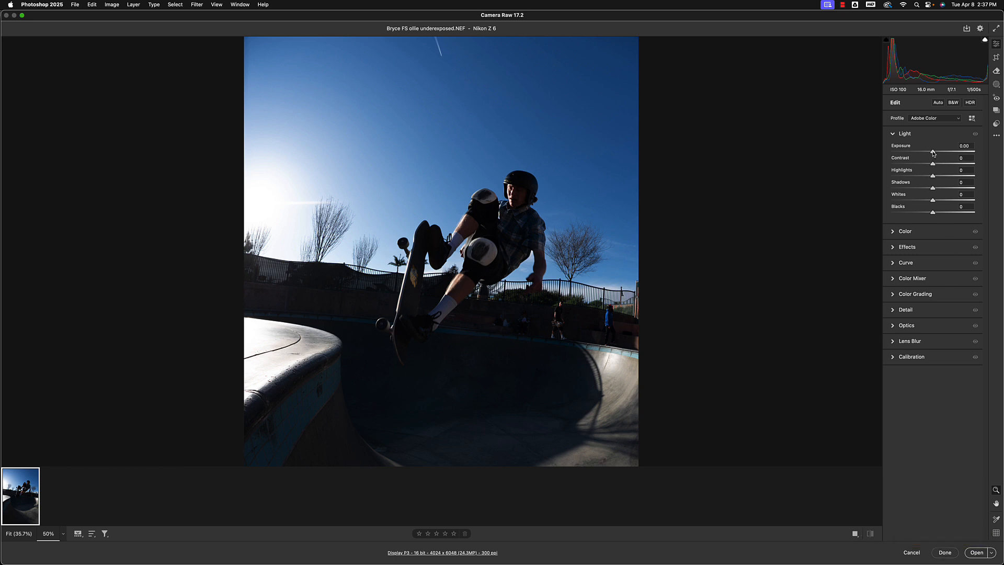
# Step: Try raising the raw photo's Exposure to +1.60 and undo it
pyautogui.moveTo(933, 153); pyautogui.dragTo(946, 152)
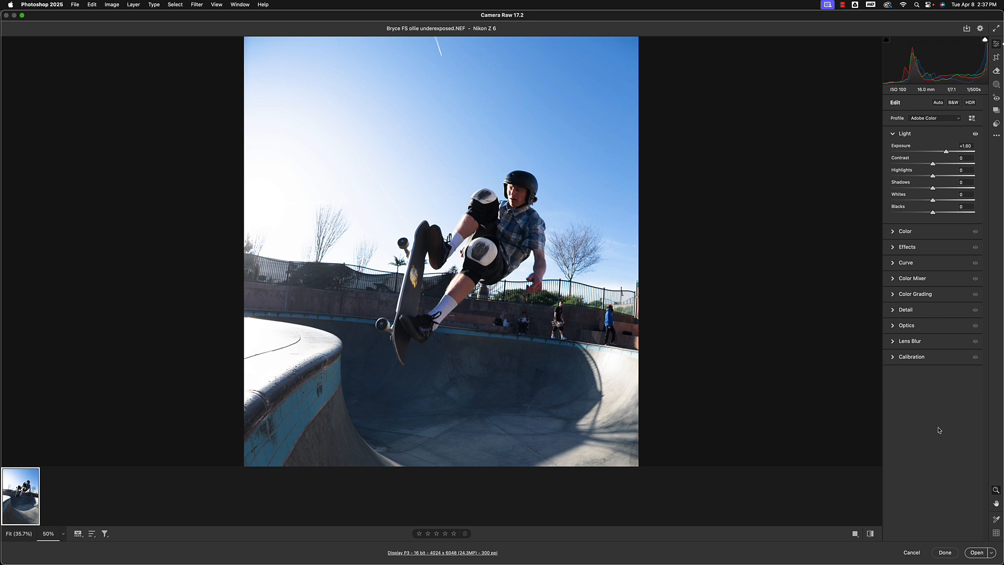
pyautogui.press('super+z')
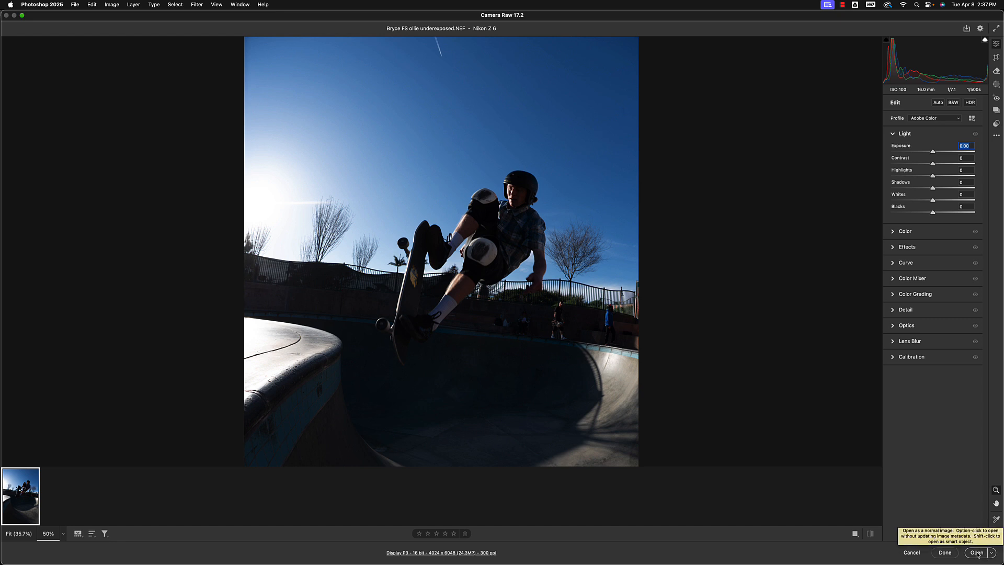
# Step: Open the unadjusted raw photo from Camera Raw as a normal image in Photoshop
pyautogui.click(976, 553)
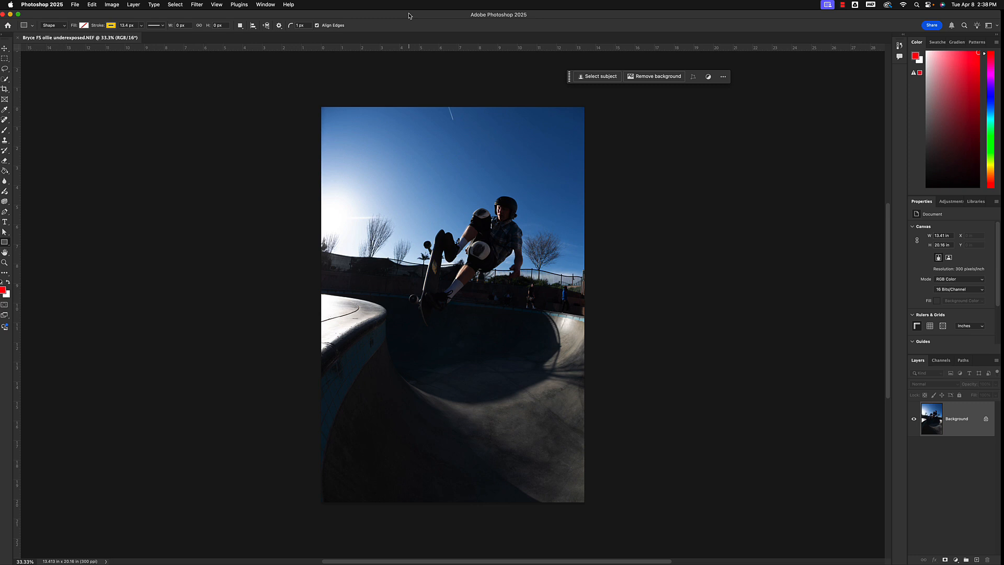
pyautogui.moveTo(408, 15); pyautogui.dragTo(410, 16)
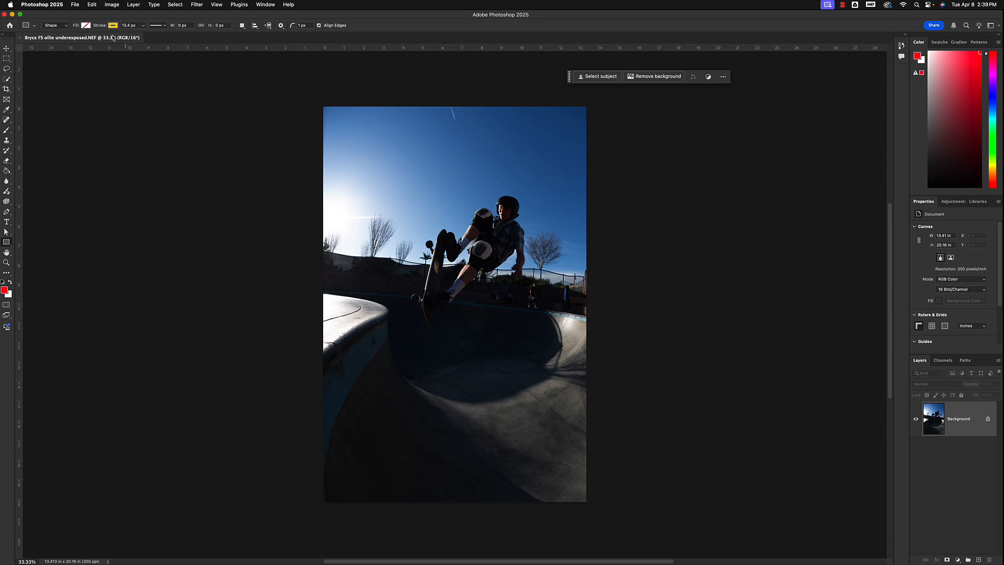
pyautogui.click(111, 5)
pyautogui.moveTo(124, 27)
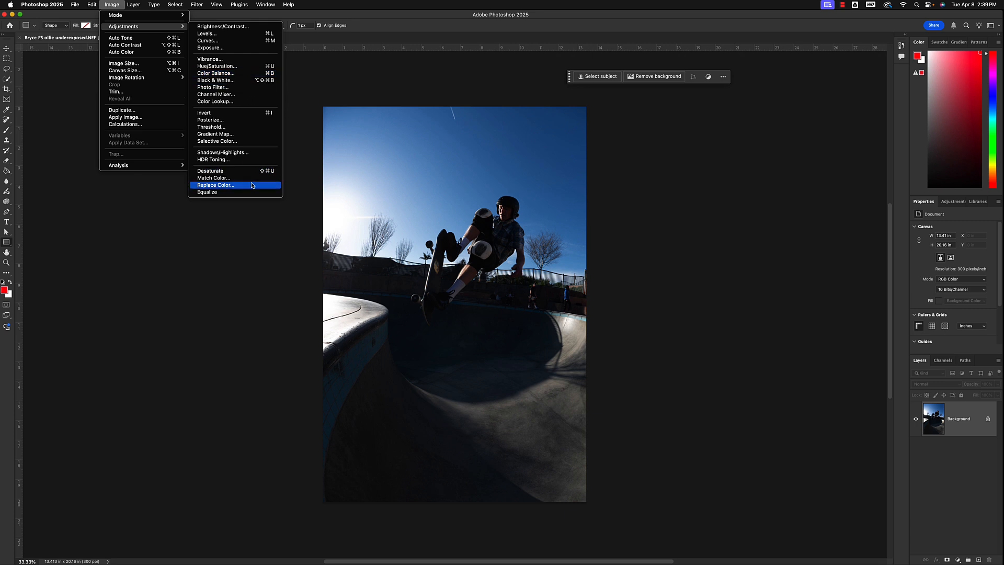
pyautogui.click(559, 179)
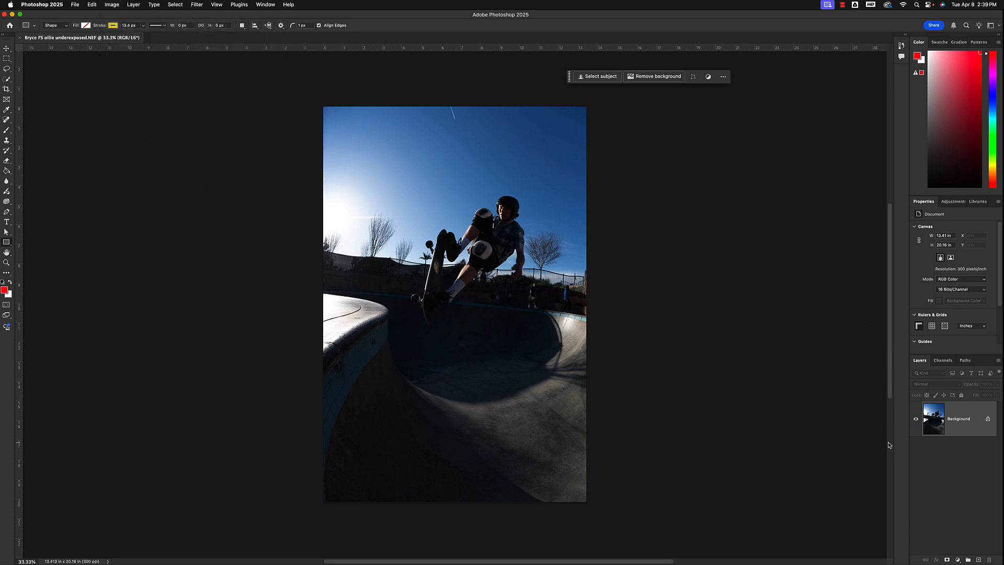
pyautogui.click(957, 560)
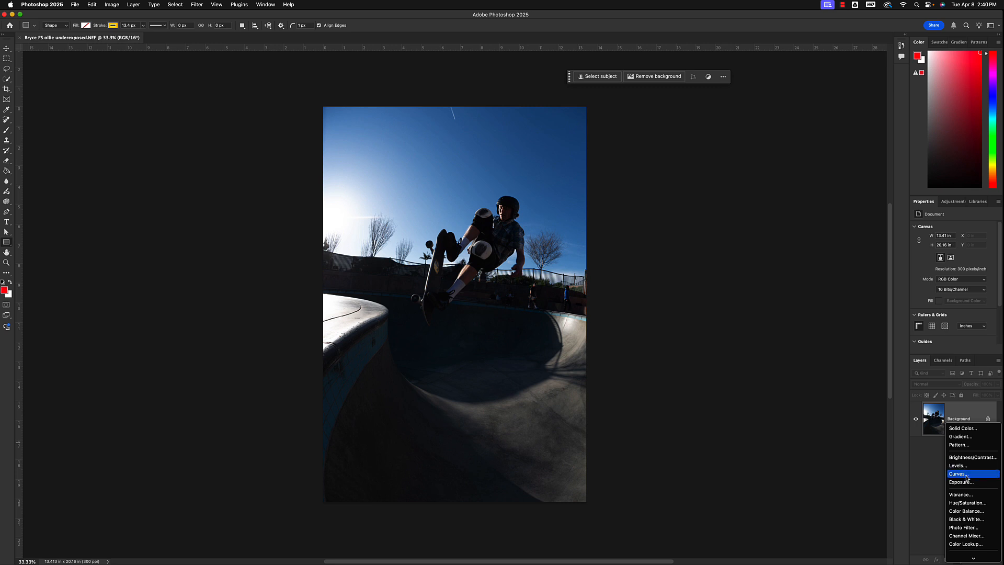
pyautogui.click(822, 434)
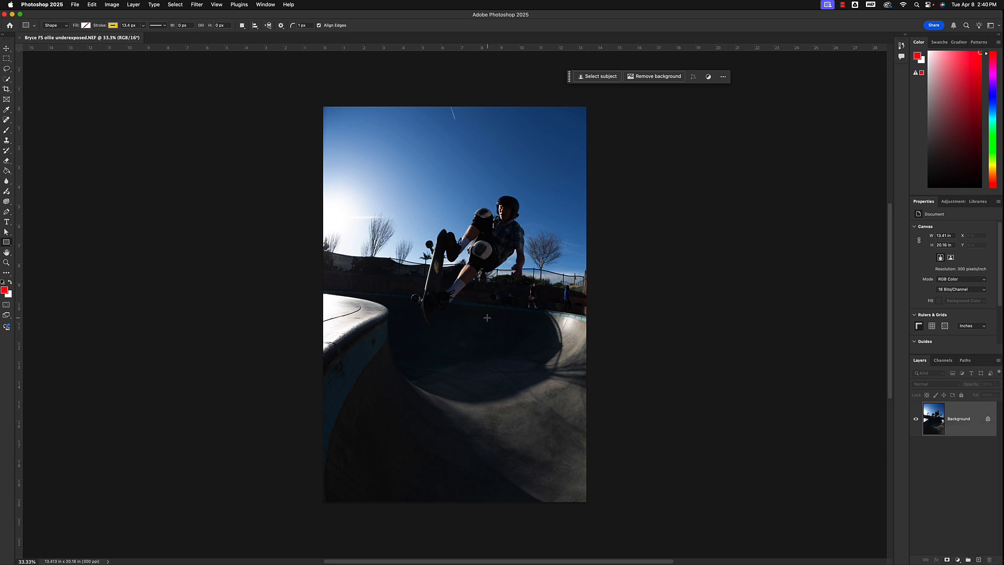
# Step: Brighten the Background layer with a direct Exposure adjustment set to +1.41, keeping its dialog clear of the photo
pyautogui.click(112, 7)
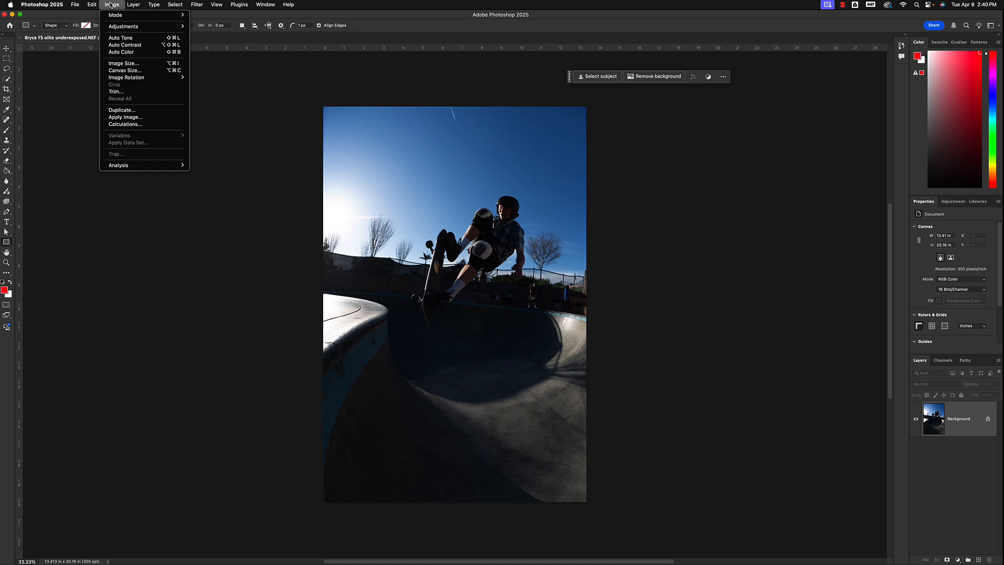
pyautogui.moveTo(123, 27)
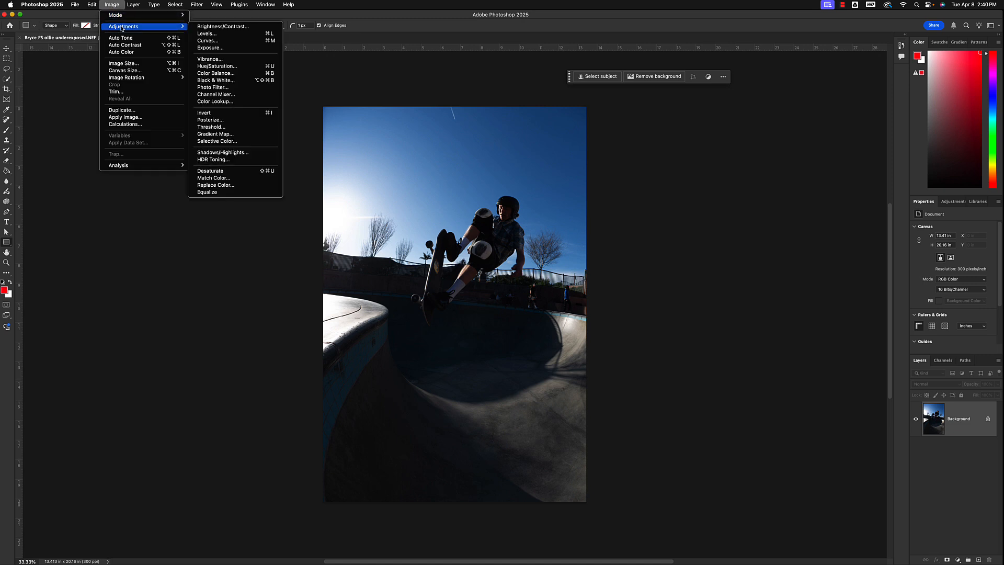
pyautogui.click(212, 49)
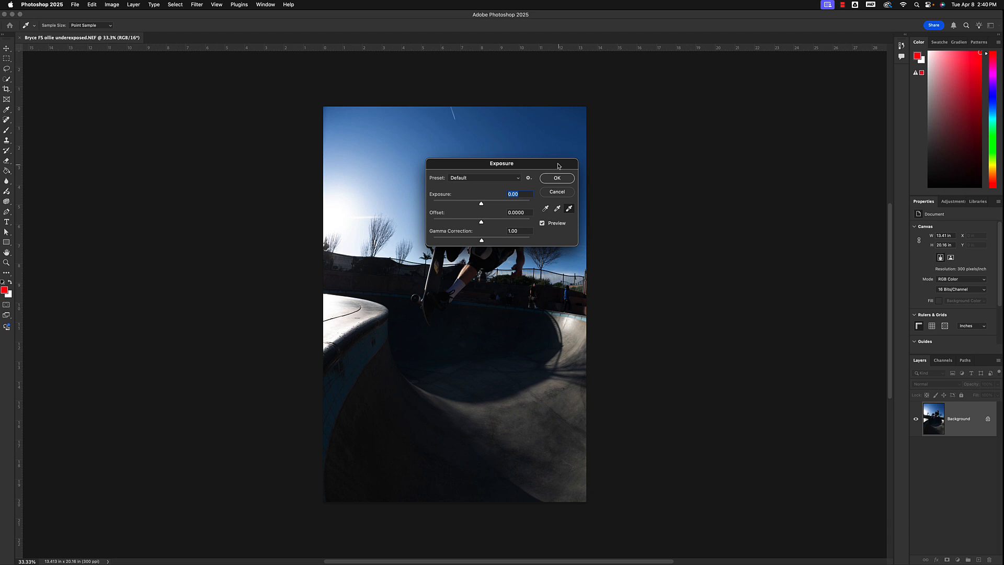
pyautogui.moveTo(543, 165); pyautogui.dragTo(725, 145)
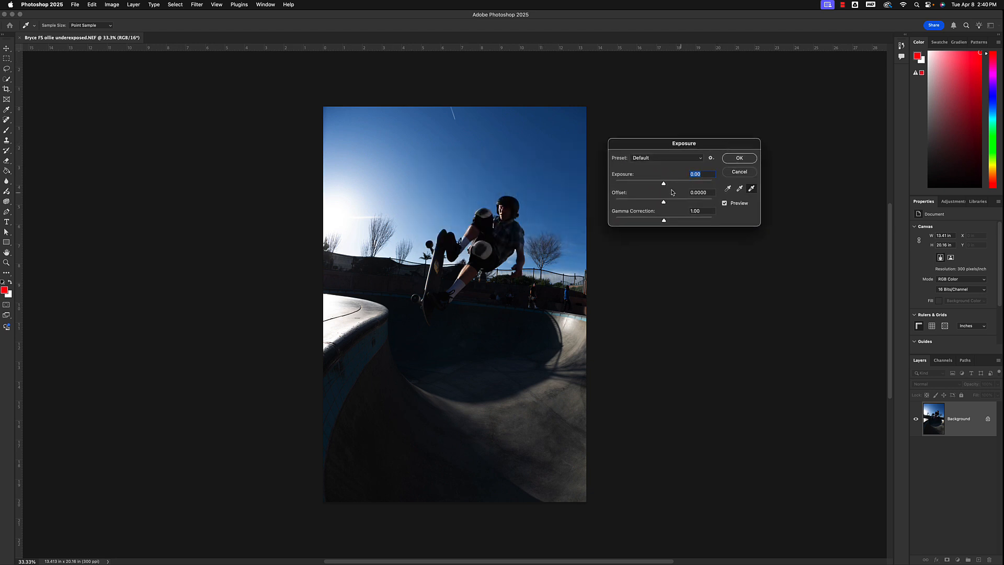
pyautogui.moveTo(664, 187); pyautogui.dragTo(673, 186)
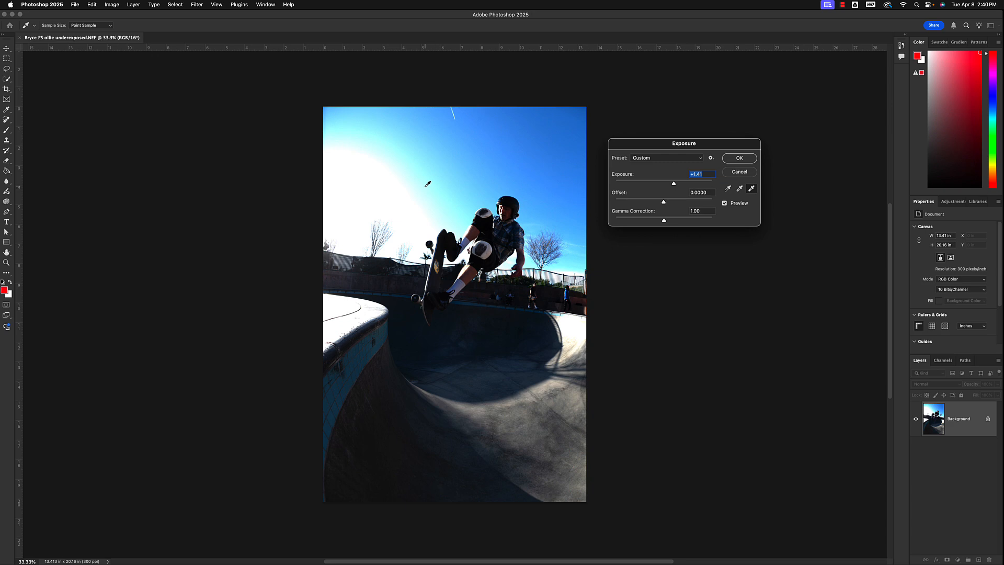
# Step: Inspect the brightened skater and sky at 100%, return to a full view at 25%, and apply the Exposure adjustment
pyautogui.press('super+plus')
pyautogui.press('super+plus')
pyautogui.press('super+plus')
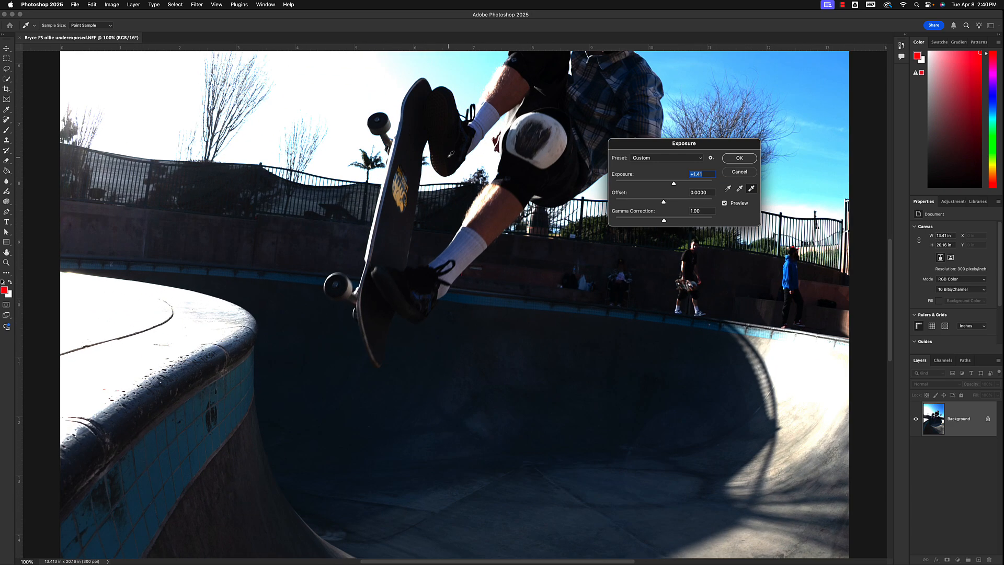
pyautogui.moveTo(450, 156); pyautogui.dragTo(457, 513)
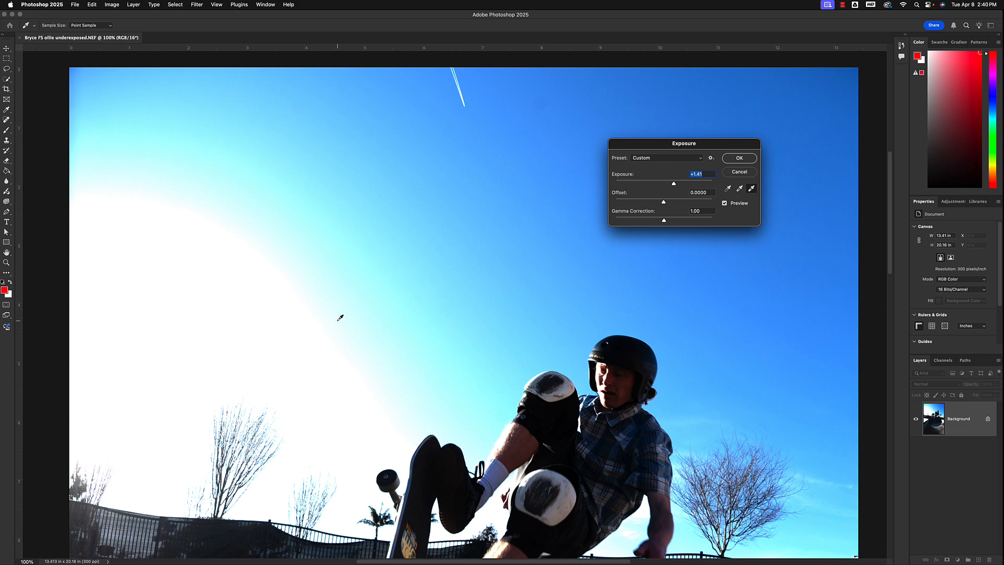
pyautogui.press('super+minus')
pyautogui.press('super+minus')
pyautogui.press('super+minus')
pyautogui.press('super+minus')
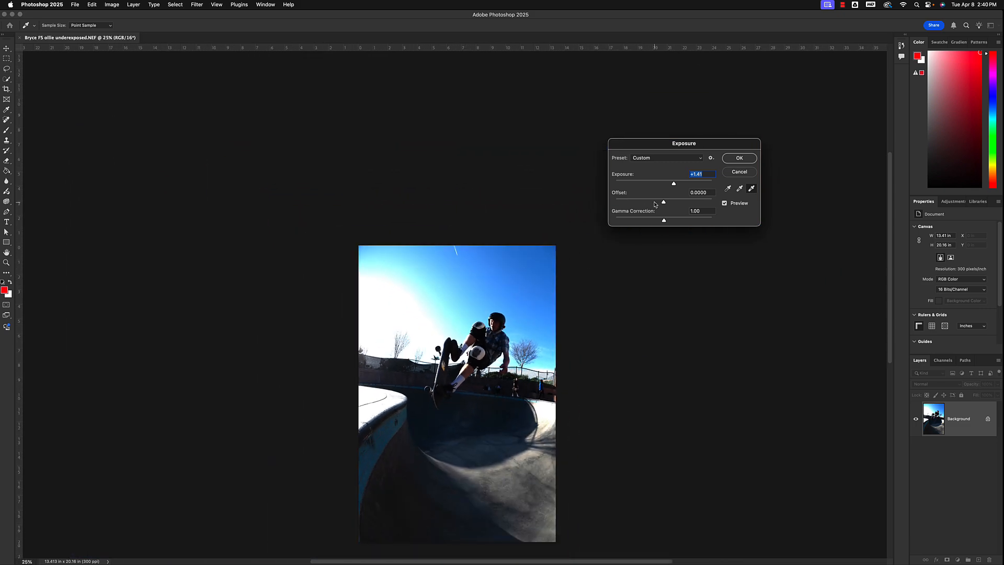
pyautogui.click(739, 158)
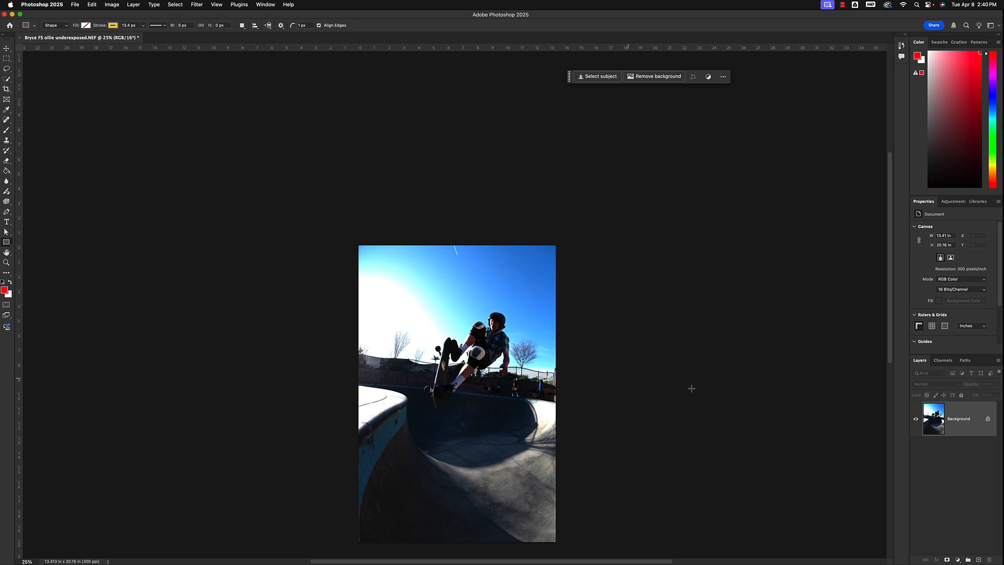
# Step: Widen the History and Comments dock and the Color, Properties and Layers panels, and reposition the photo beside them
pyautogui.moveTo(887, 15); pyautogui.dragTo(876, 14)
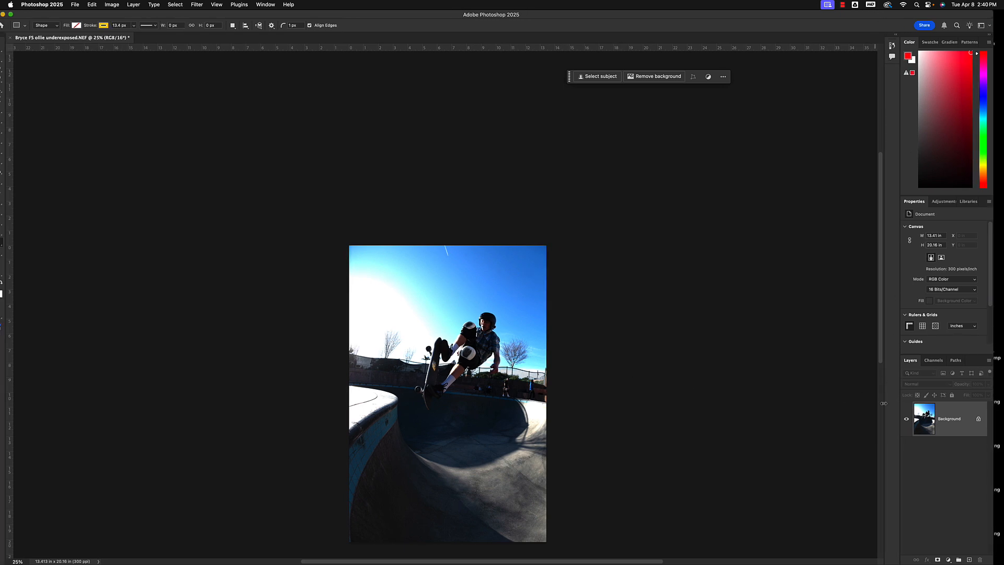
pyautogui.moveTo(866, 403); pyautogui.dragTo(762, 403)
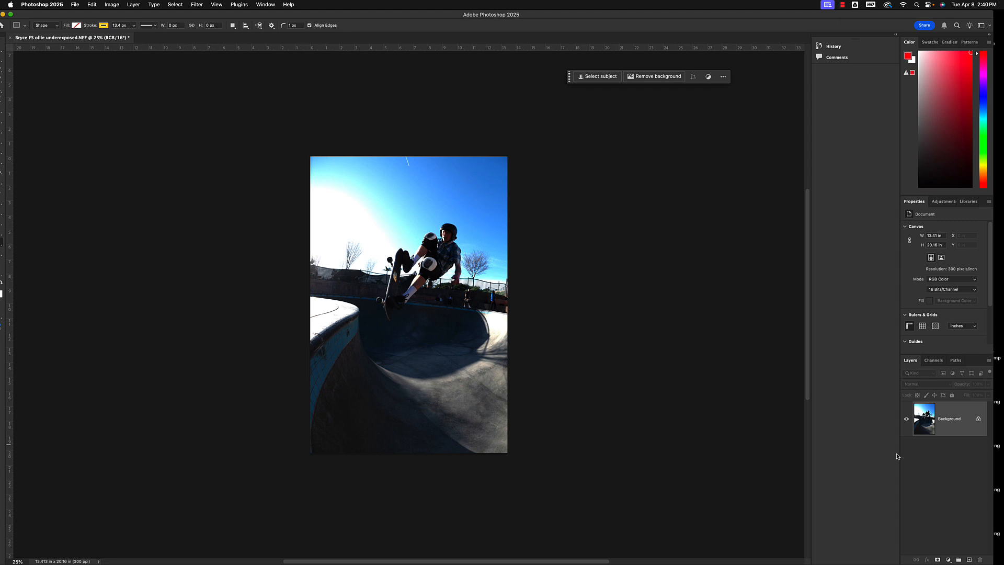
pyautogui.moveTo(900, 454); pyautogui.dragTo(626, 454)
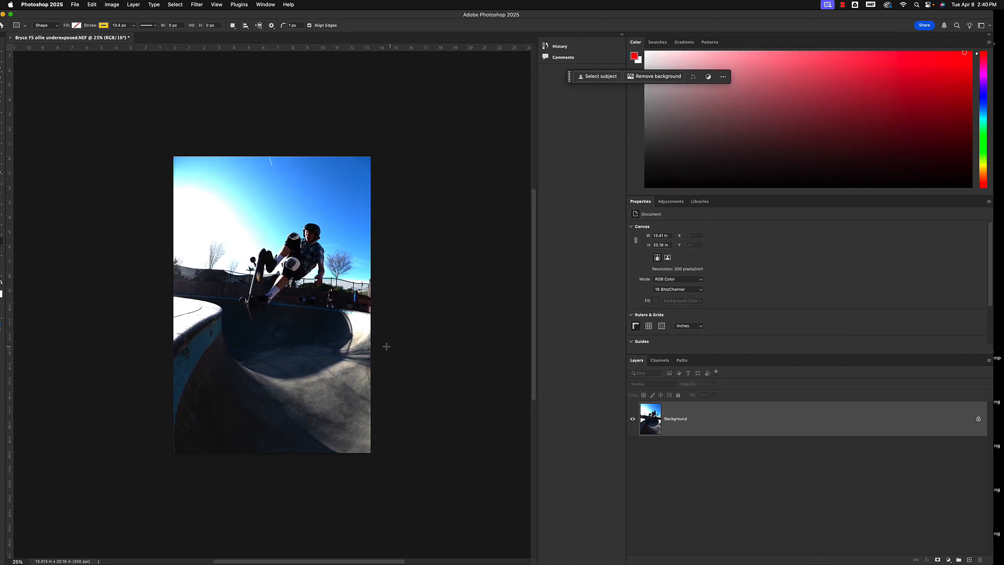
pyautogui.moveTo(310, 335); pyautogui.dragTo(449, 331)
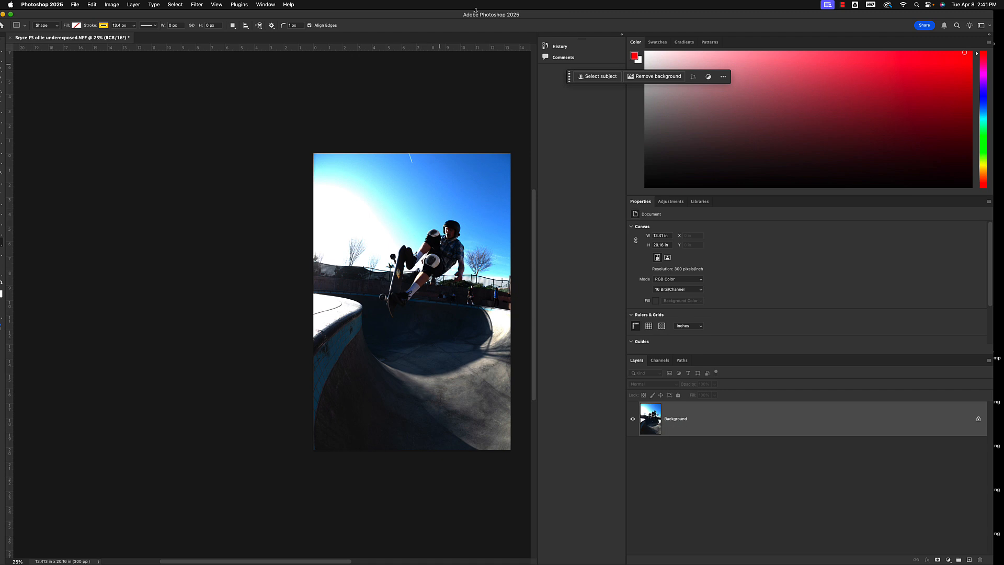
pyautogui.doubleClick(453, 15)
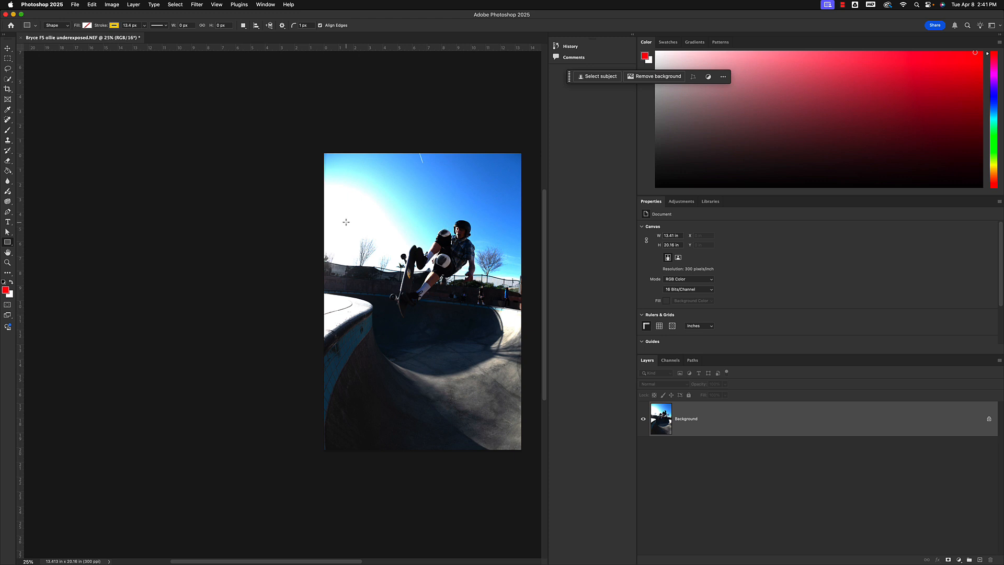
# Step: Undo the direct Exposure adjustment on the Background layer
pyautogui.press('super+z')
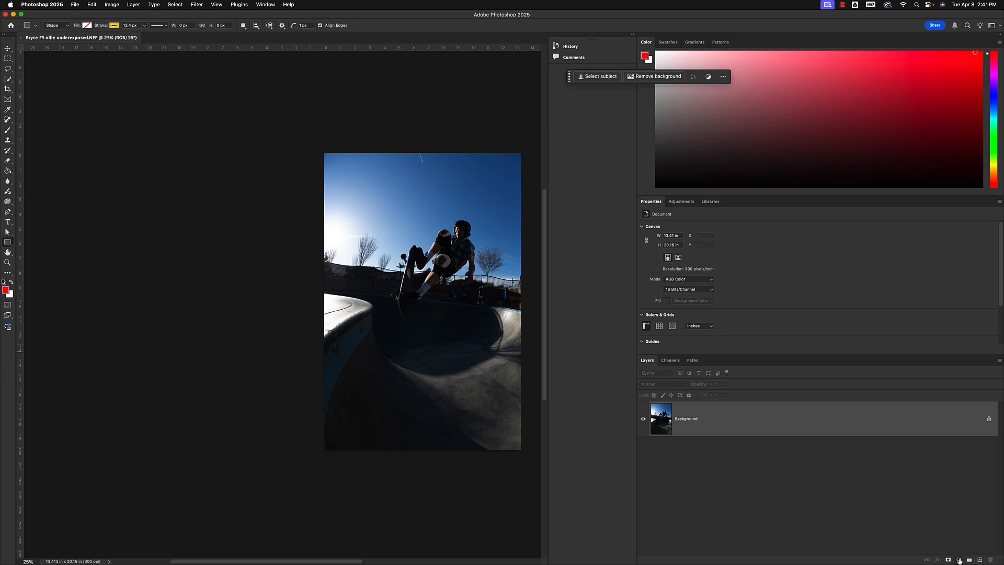
# Step: Add an Exposure adjustment layer above the Background, with Exposure set to +1.70 and Offset to +0.0034
pyautogui.click(958, 560)
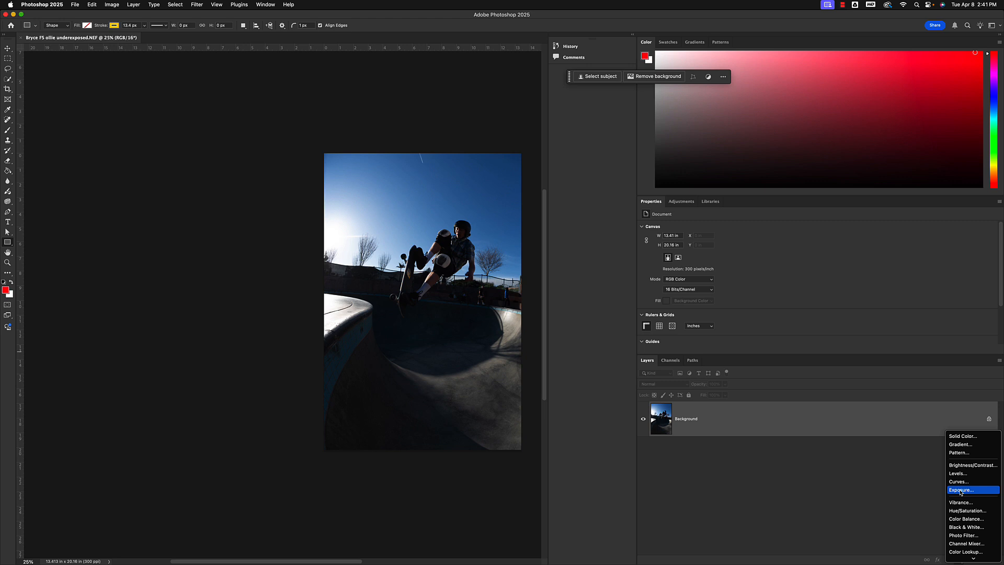
pyautogui.click(960, 492)
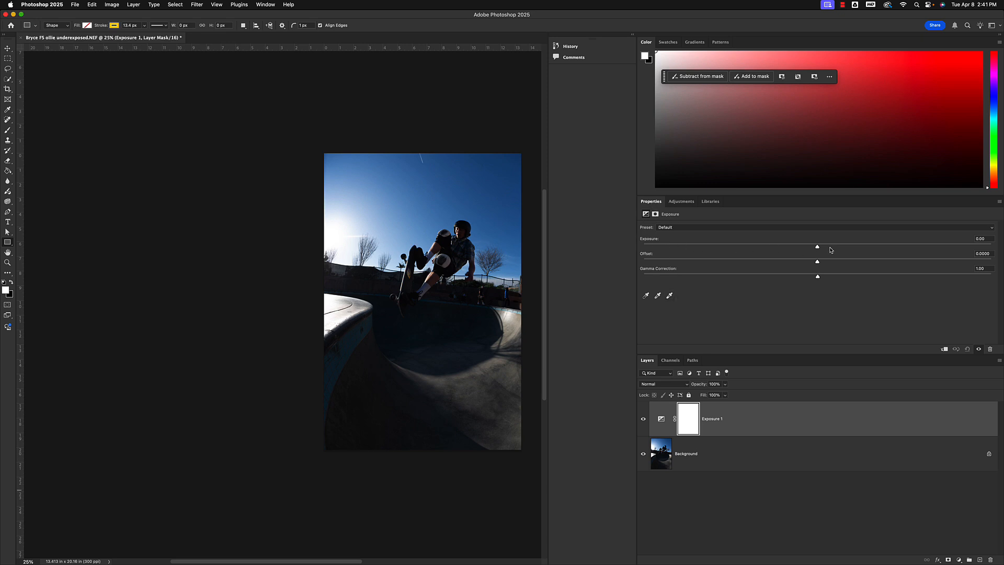
pyautogui.moveTo(818, 248); pyautogui.dragTo(862, 252)
pyautogui.click(818, 245)
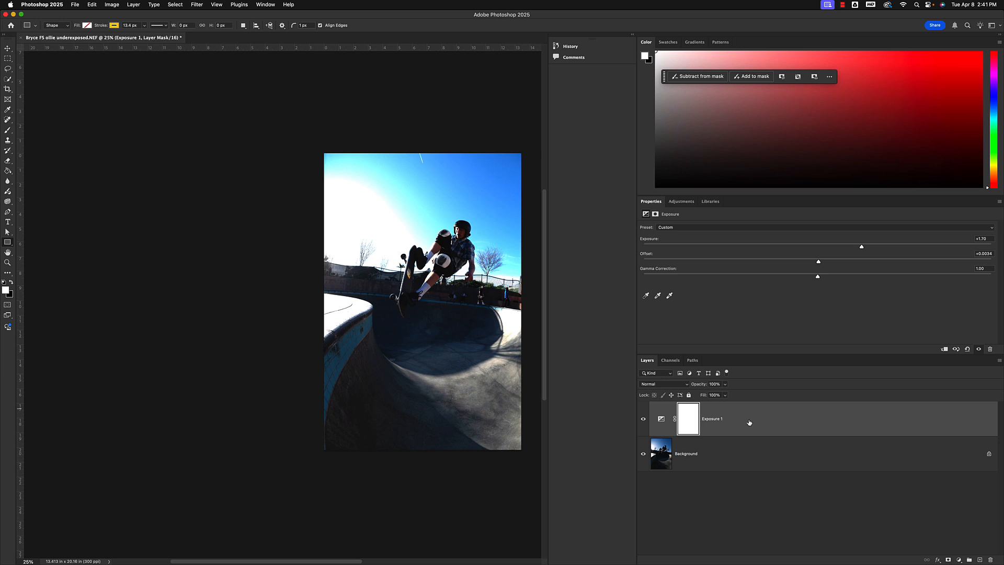
# Step: Compare the photo with the Exposure 1 layer hidden and shown, and try deleting the layer before undoing the deletion
pyautogui.click(643, 419)
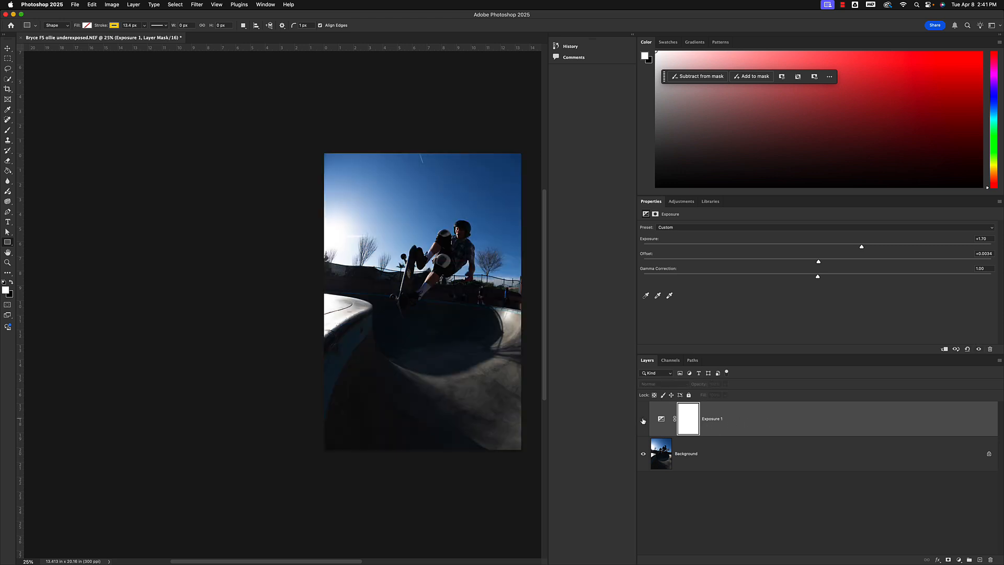
pyautogui.click(642, 420)
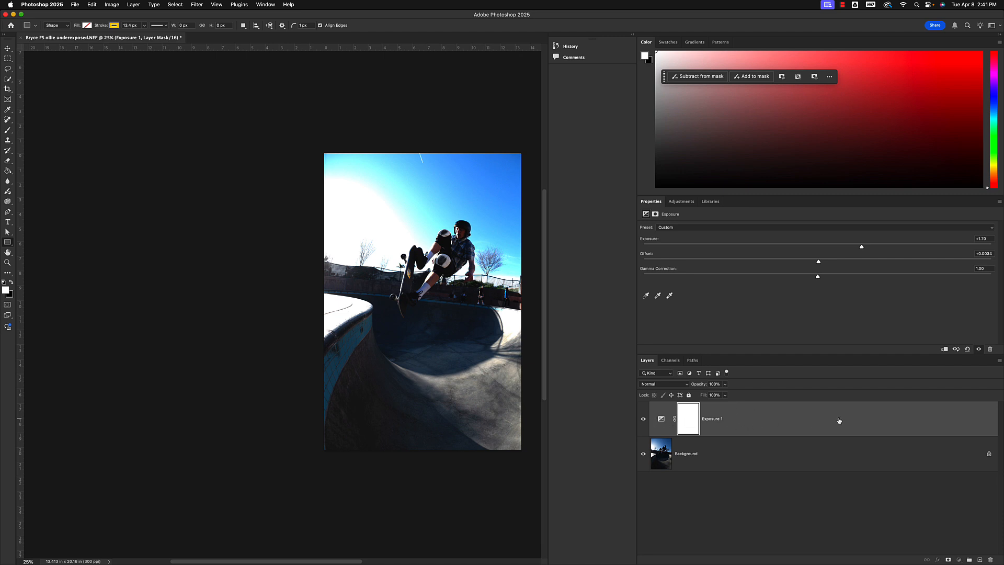
pyautogui.moveTo(837, 419); pyautogui.dragTo(991, 560)
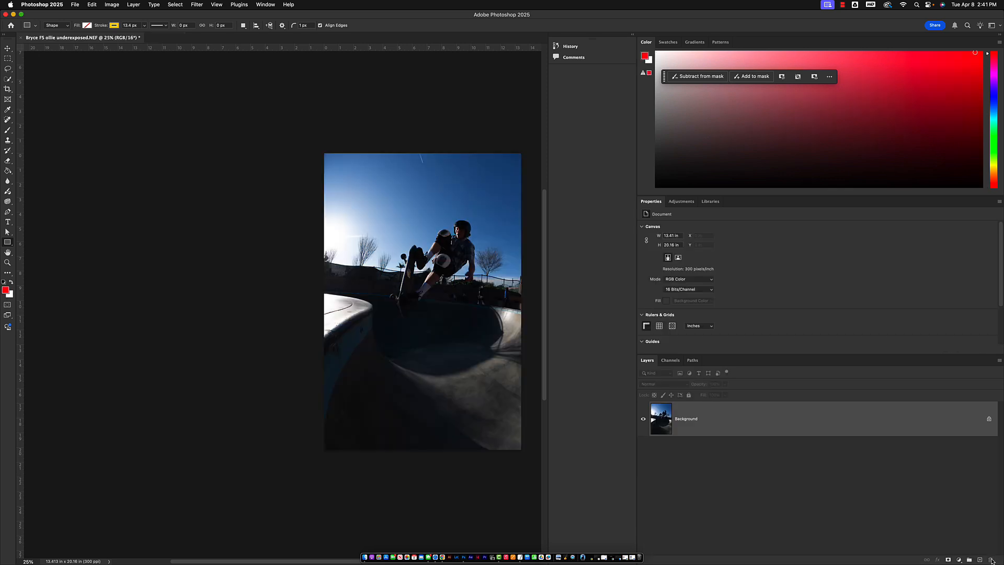
pyautogui.press('super+z')
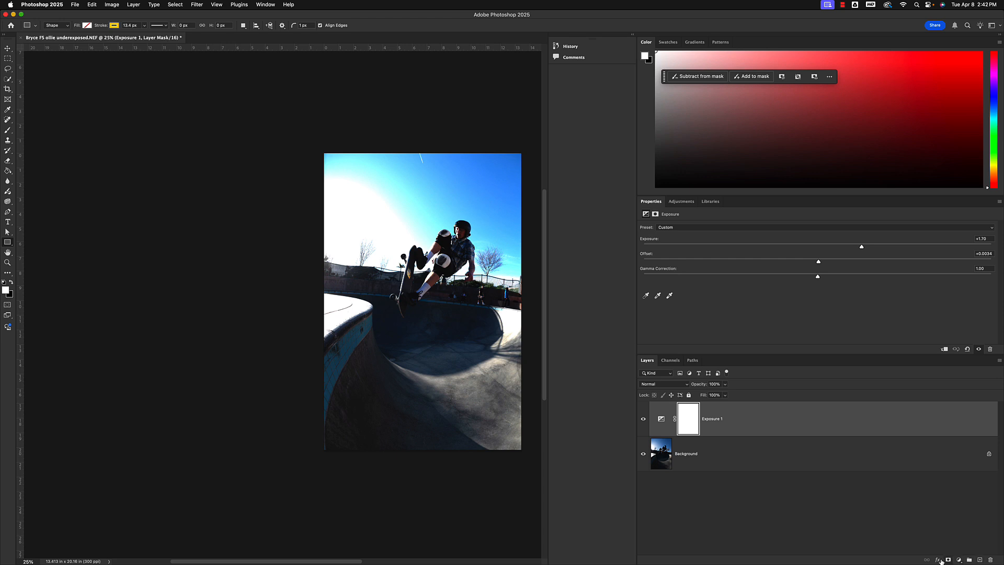
# Step: Add a Vibrance adjustment layer above Exposure 1 and delete it again
pyautogui.click(958, 559)
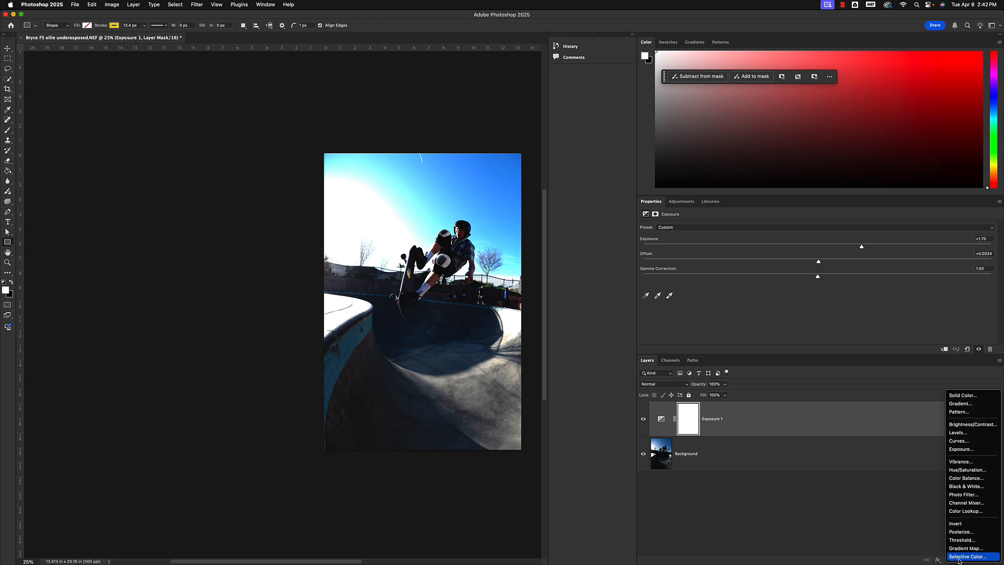
pyautogui.click(954, 462)
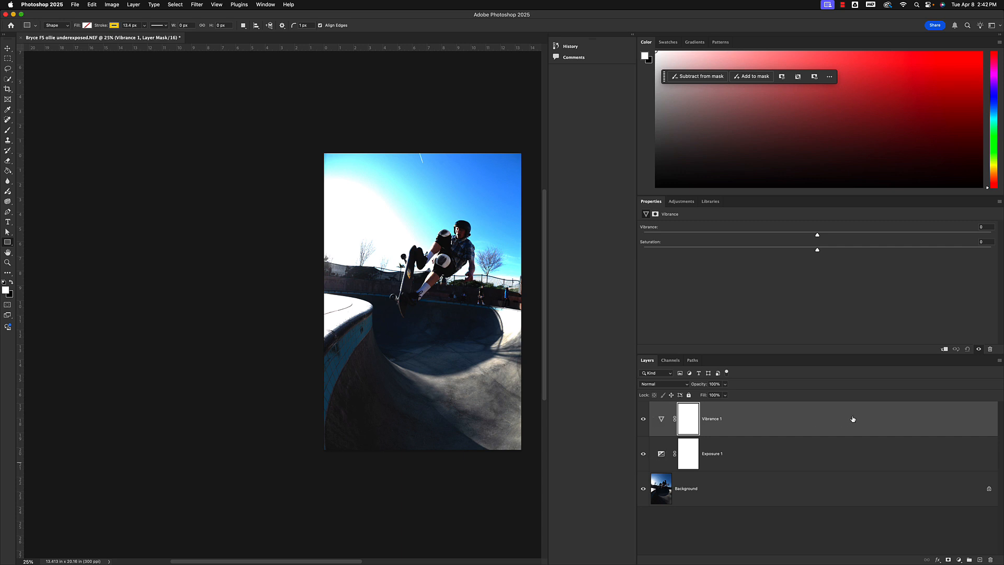
pyautogui.moveTo(852, 419); pyautogui.dragTo(991, 561)
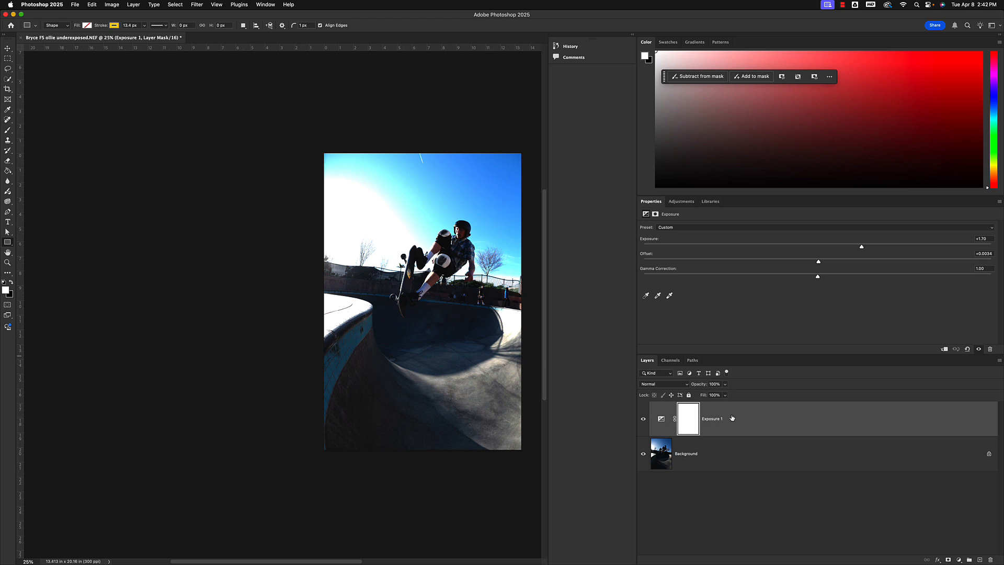
# Step: Set the Exposure value of the Exposure 1 adjustment layer to +1.58
pyautogui.moveTo(862, 249); pyautogui.dragTo(819, 249)
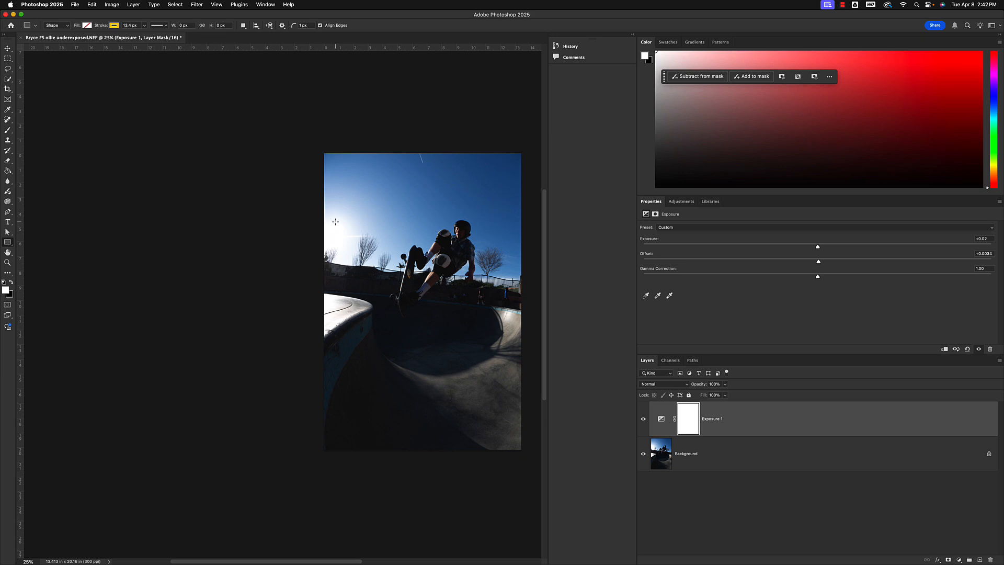
pyautogui.scroll(3, 333, 238)
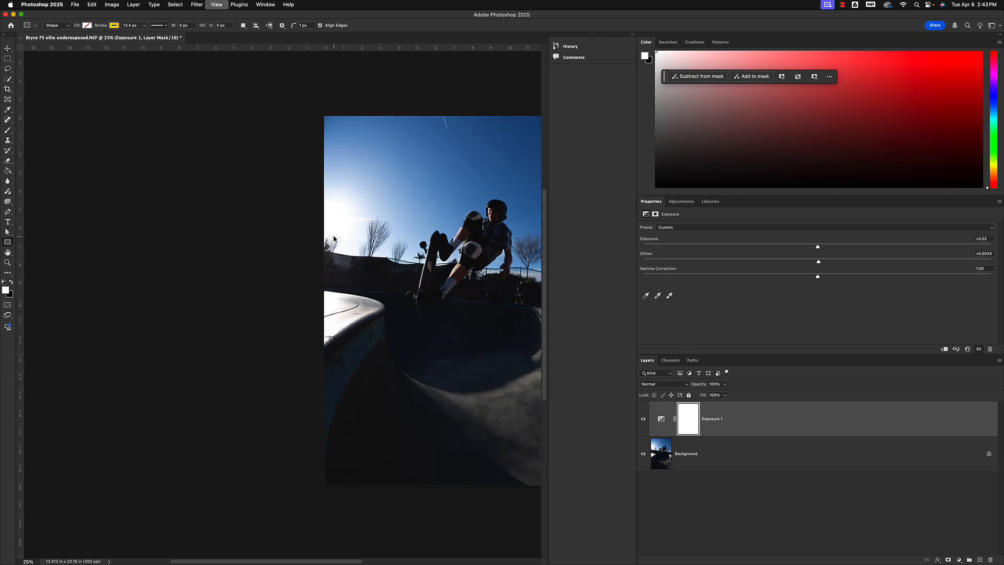
pyautogui.scroll(-2, 410, 231)
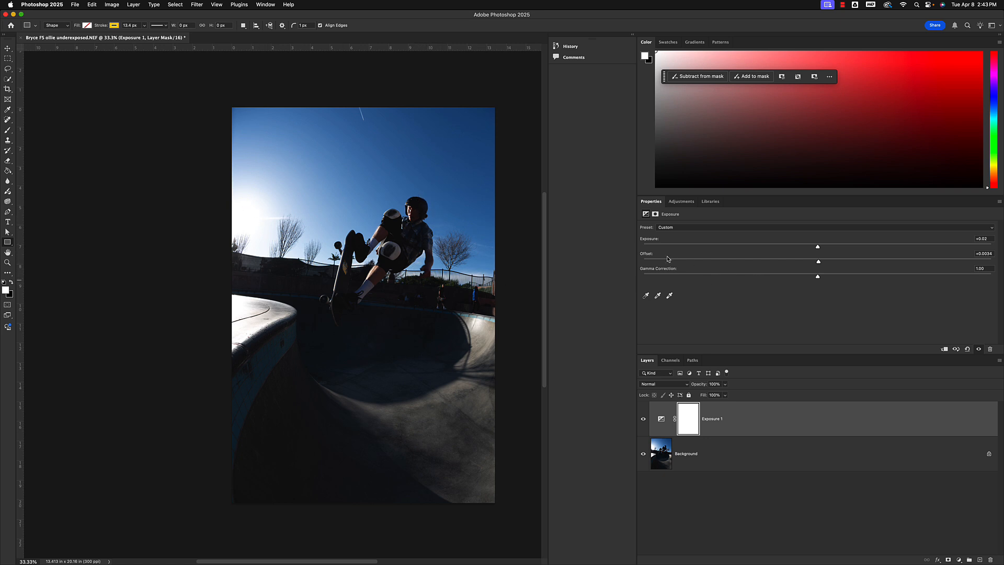
pyautogui.moveTo(817, 247); pyautogui.dragTo(859, 254)
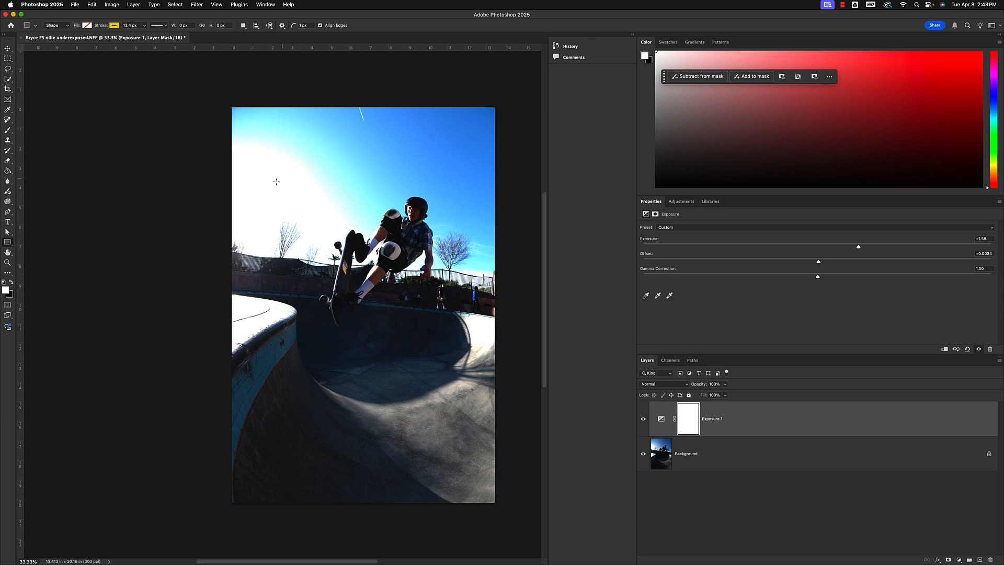
# Step: Set up a hard round 900 px brush with black as the foreground color and target the Exposure 1 layer mask
pyautogui.press('b')
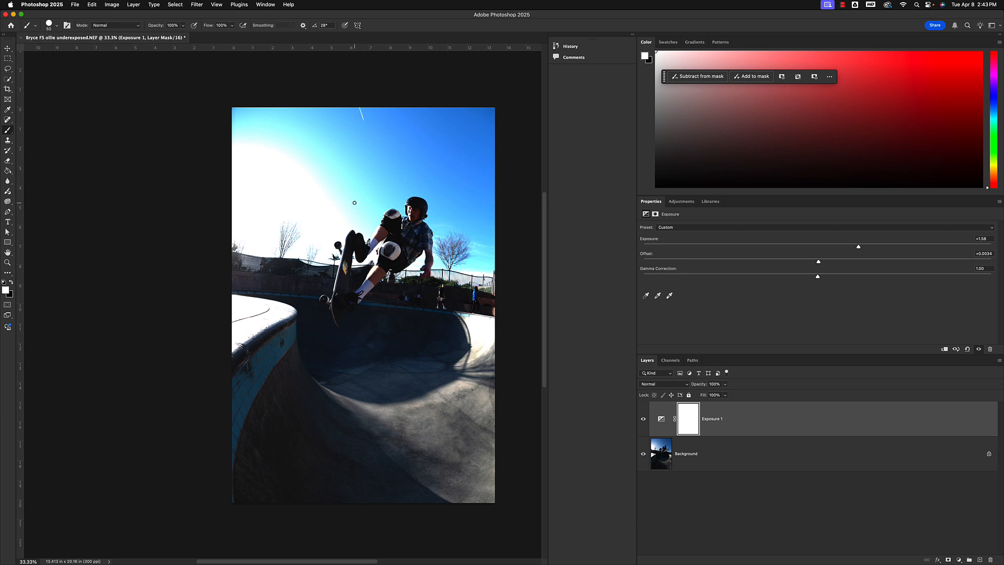
pyautogui.press(']')
pyautogui.press(']')
pyautogui.press(']')
pyautogui.press(']')
pyautogui.press(']')
pyautogui.press(']')
pyautogui.press(']')
pyautogui.press(']')
pyautogui.press(']')
pyautogui.press(']')
pyautogui.press(']')
pyautogui.press(']')
pyautogui.press(']')
pyautogui.press(']')
pyautogui.press(']')
pyautogui.press(']')
pyautogui.press(']')
pyautogui.press(']')
pyautogui.click(58, 26)
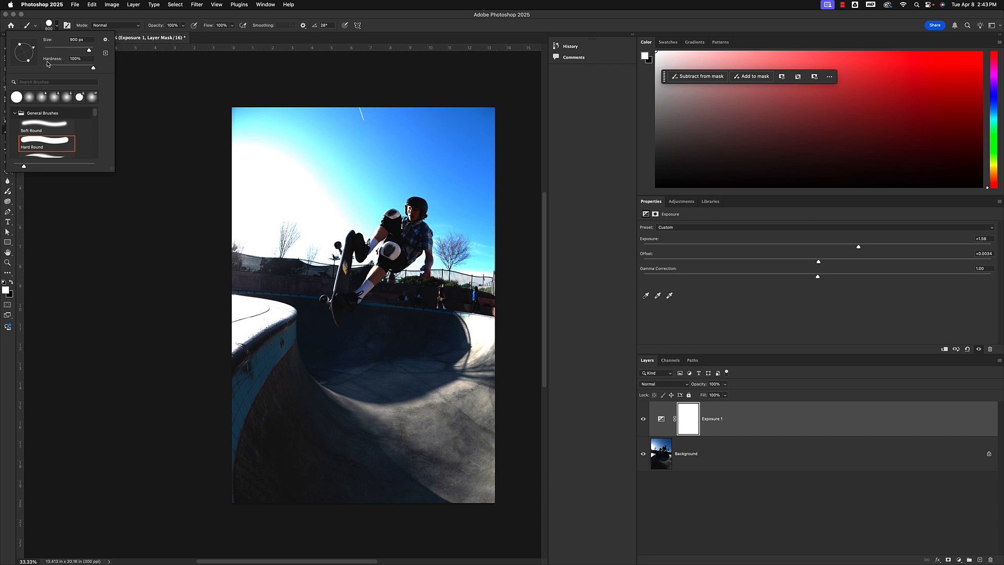
pyautogui.click(93, 70)
pyautogui.click(347, 169)
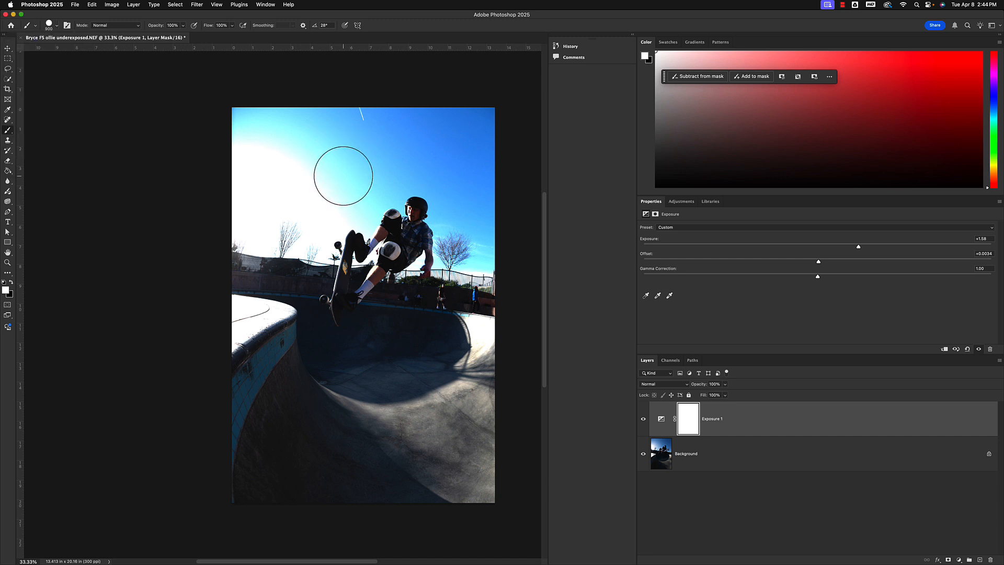
pyautogui.click(12, 283)
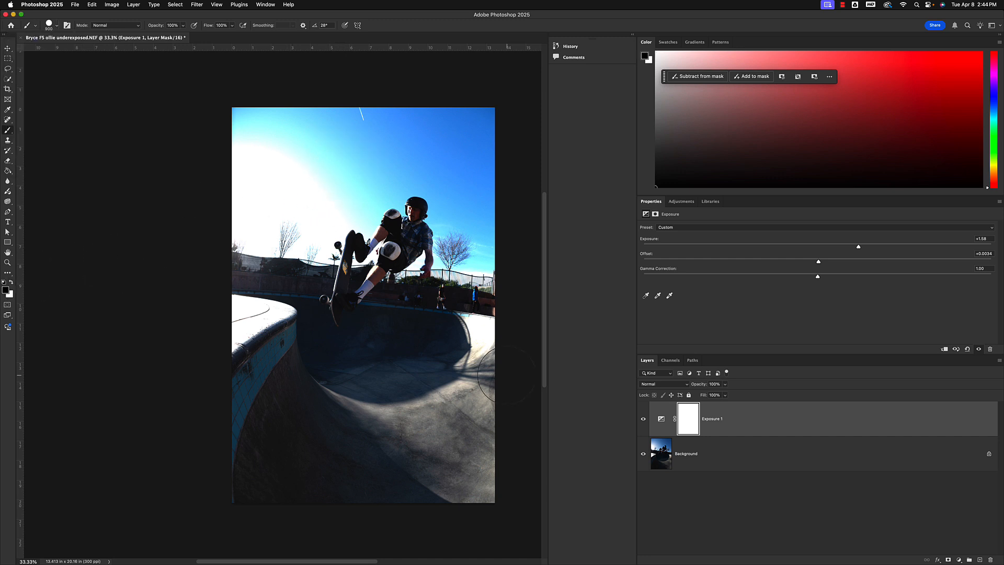
pyautogui.click(691, 423)
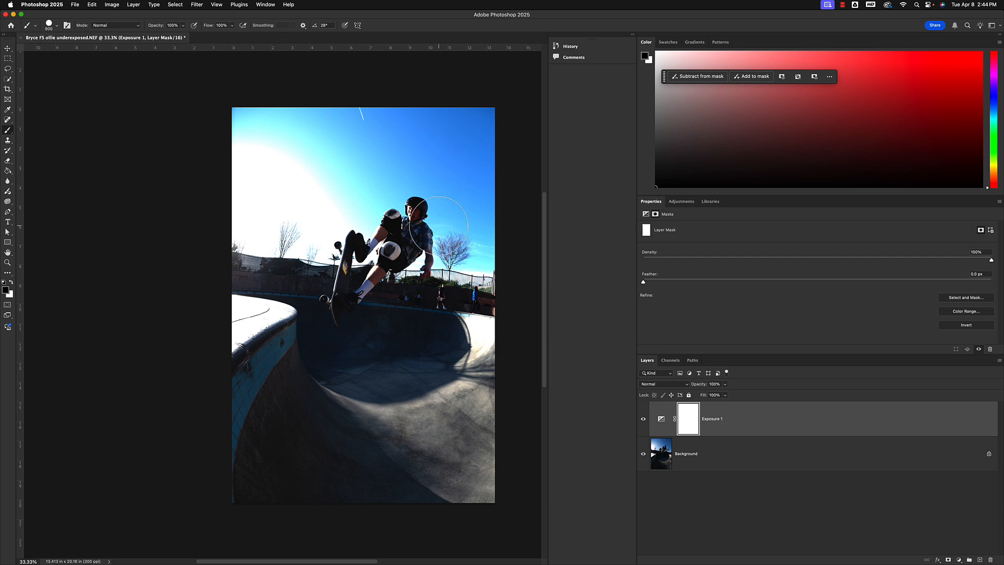
# Step: Paint a hard-edged black stroke on the Exposure 1 mask over the sky, compare it with the layer hidden, and undo the stroke
pyautogui.moveTo(348, 167)
pyautogui.mouseDown()
pyautogui.moveTo(304, 230)
pyautogui.moveTo(299, 273)
pyautogui.moveTo(343, 228)
pyautogui.moveTo(374, 167)
pyautogui.mouseUp()
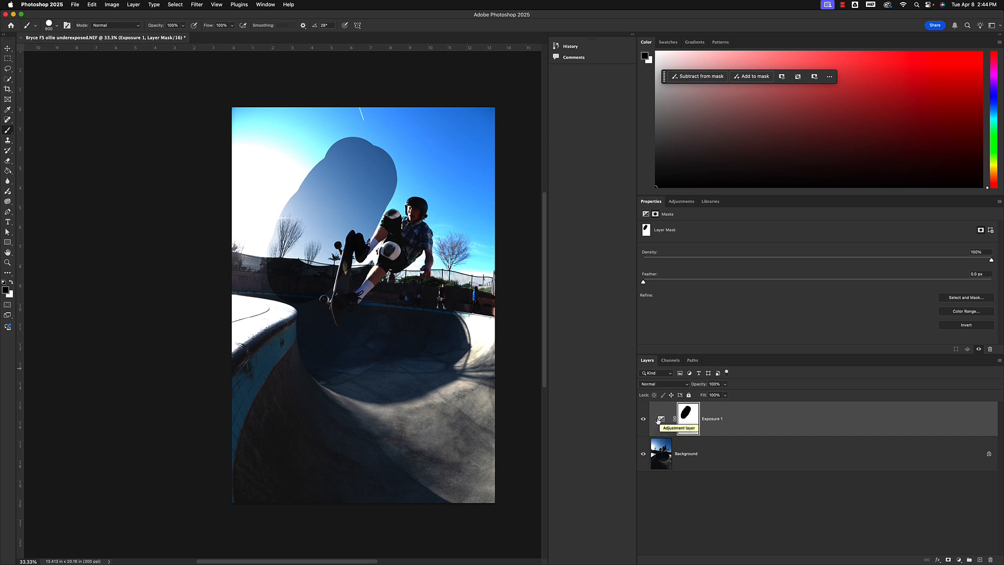
pyautogui.click(643, 420)
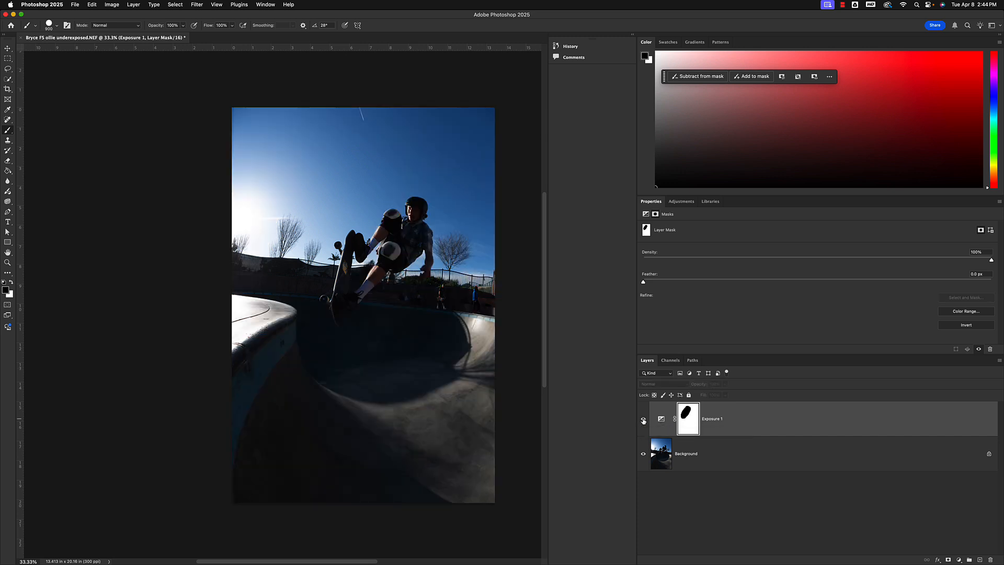
pyautogui.click(643, 420)
pyautogui.click(643, 420)
pyautogui.click(643, 420)
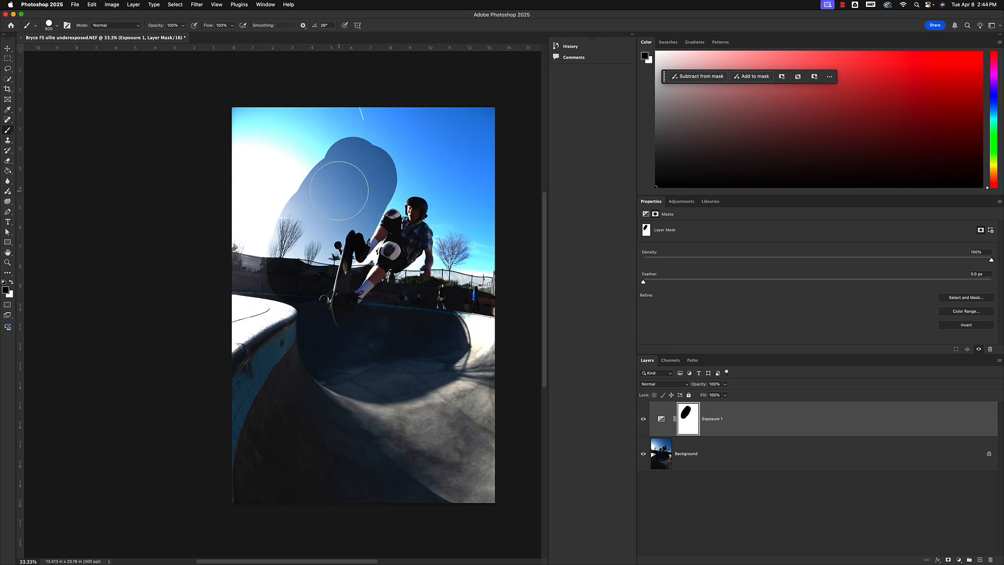
pyautogui.press('super+comma')
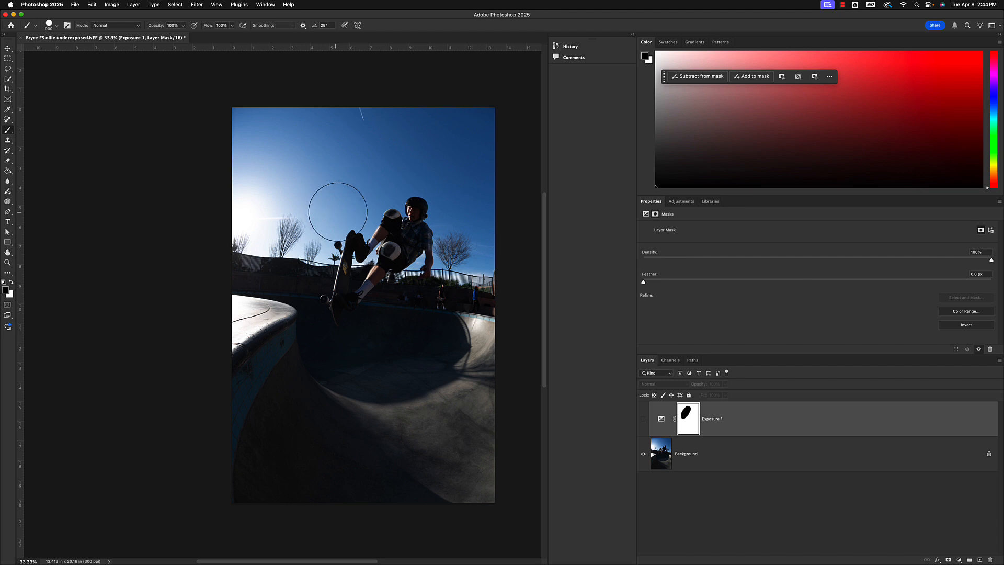
pyautogui.click(643, 419)
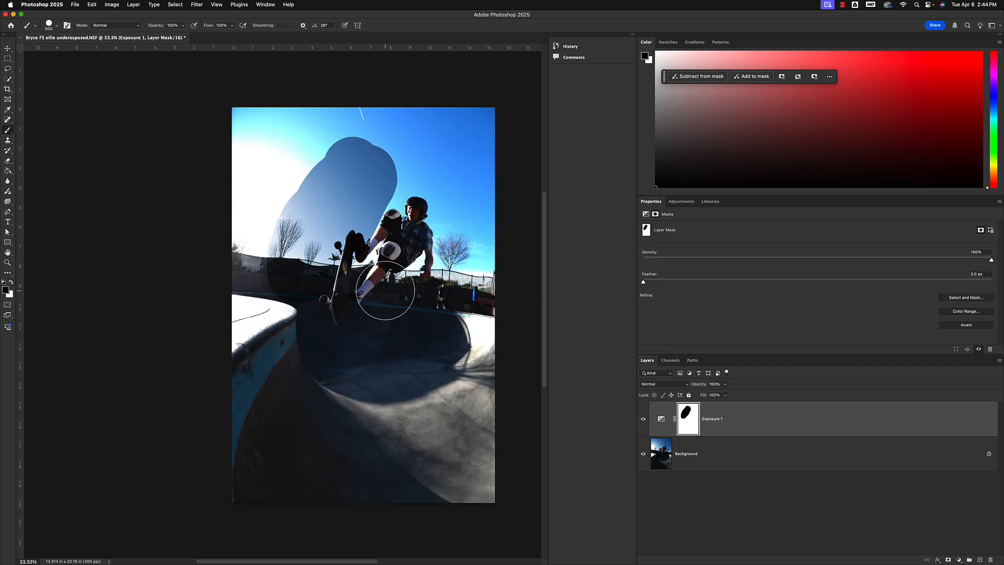
pyautogui.press('super+comma')
pyautogui.press('super+comma')
pyautogui.press('super+comma')
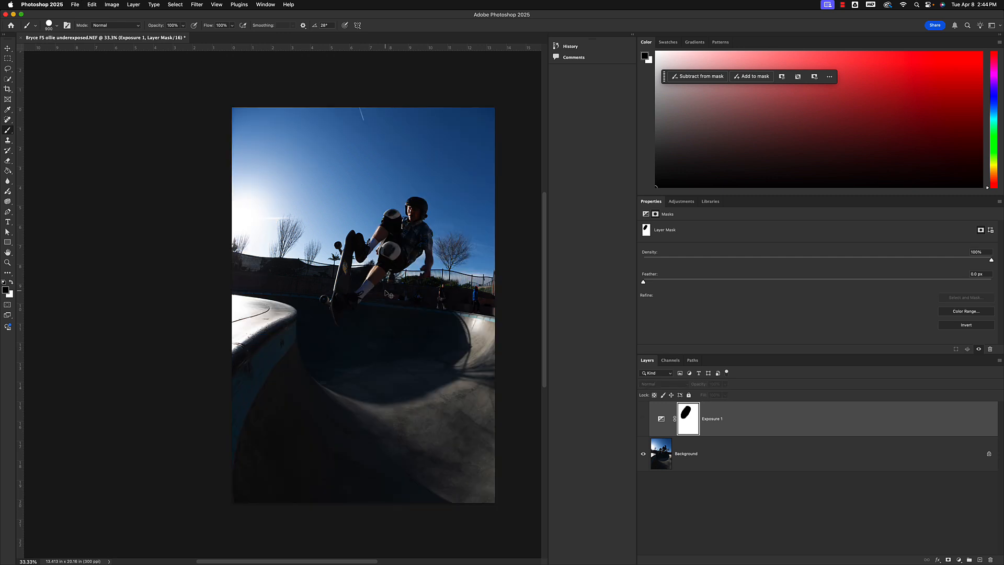
pyautogui.press('super+comma')
pyautogui.press('super+z')
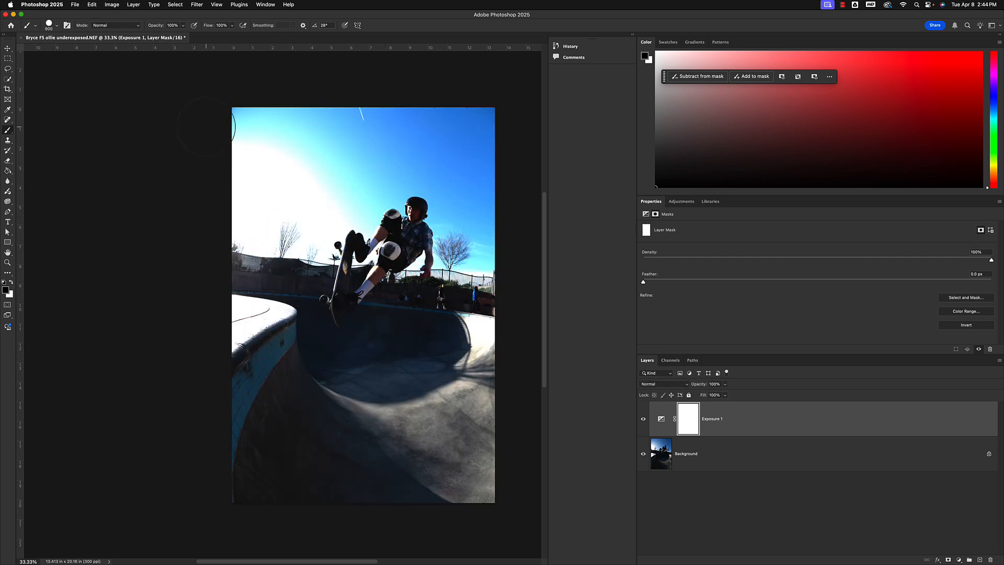
# Step: Lower the brush hardness for a soft edge and enlarge the brush to 2000 px
pyautogui.click(56, 25)
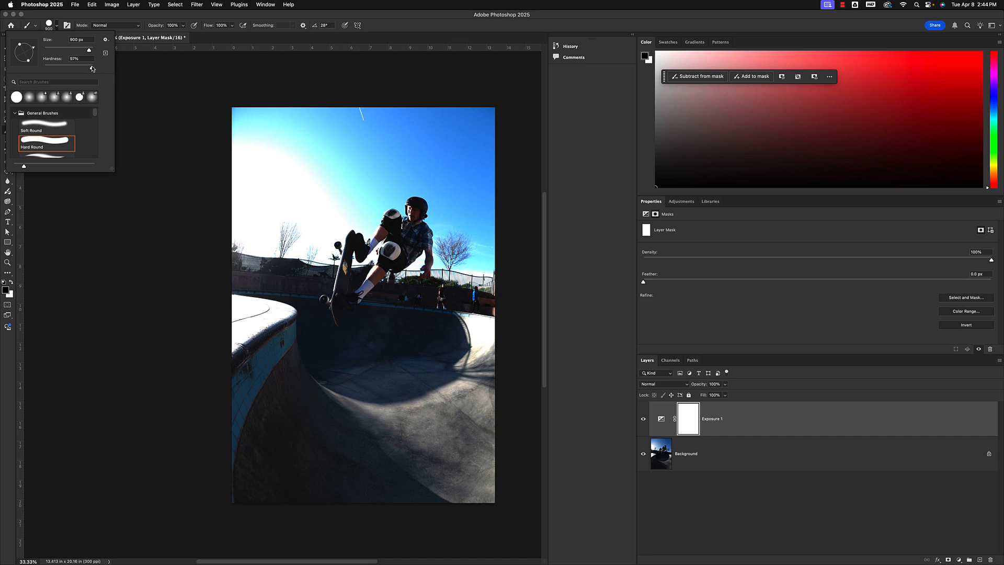
pyautogui.moveTo(37, 66); pyautogui.dragTo(37, 67)
pyautogui.click(189, 145)
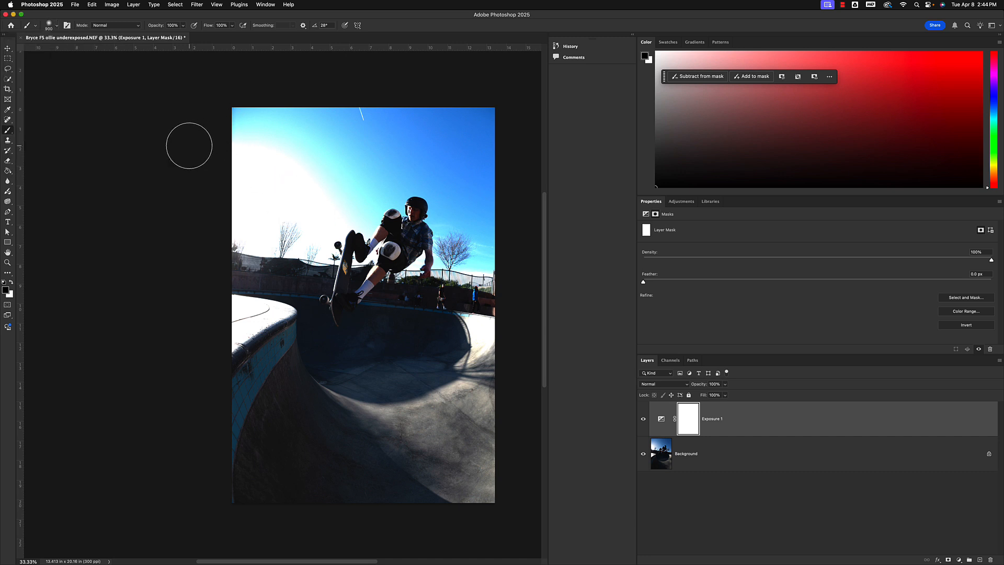
pyautogui.press(']')
pyautogui.press(']')
pyautogui.press(']')
pyautogui.press(']')
pyautogui.press(']')
pyautogui.press(']')
pyautogui.press(']')
pyautogui.press(']')
pyautogui.press(']')
pyautogui.press(']')
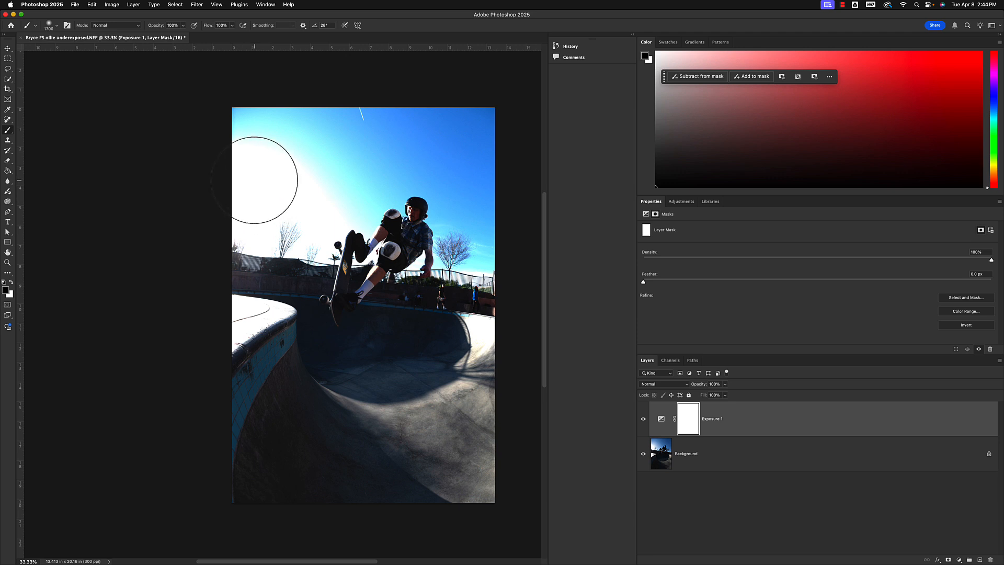
pyautogui.press(']')
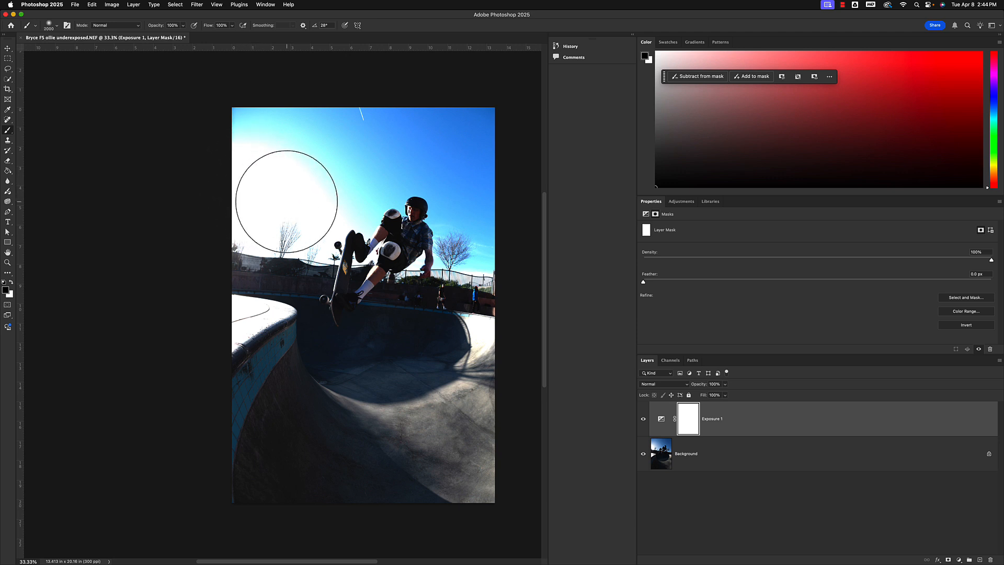
# Step: Try painting the sky black on the Exposure 1 mask with the soft 2000 px brush, and undo the strokes
pyautogui.moveTo(265, 172)
pyautogui.mouseDown()
pyautogui.moveTo(271, 239)
pyautogui.moveTo(260, 198)
pyautogui.moveTo(271, 196)
pyautogui.moveTo(282, 229)
pyautogui.moveTo(289, 221)
pyautogui.moveTo(267, 169)
pyautogui.moveTo(318, 222)
pyautogui.moveTo(302, 176)
pyautogui.moveTo(327, 195)
pyautogui.moveTo(354, 152)
pyautogui.mouseUp()
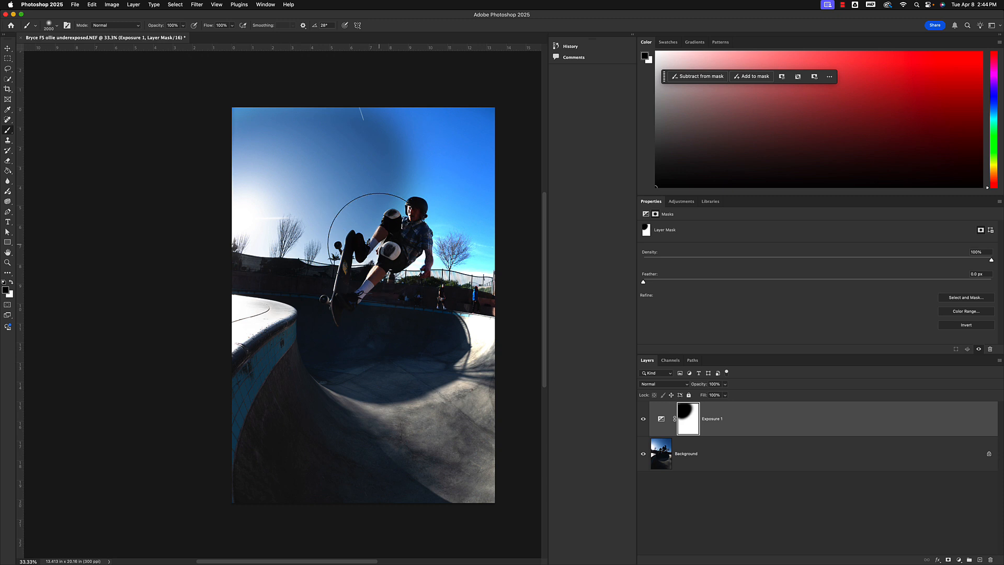
pyautogui.moveTo(376, 146)
pyautogui.mouseDown()
pyautogui.moveTo(437, 134)
pyautogui.moveTo(321, 129)
pyautogui.mouseUp()
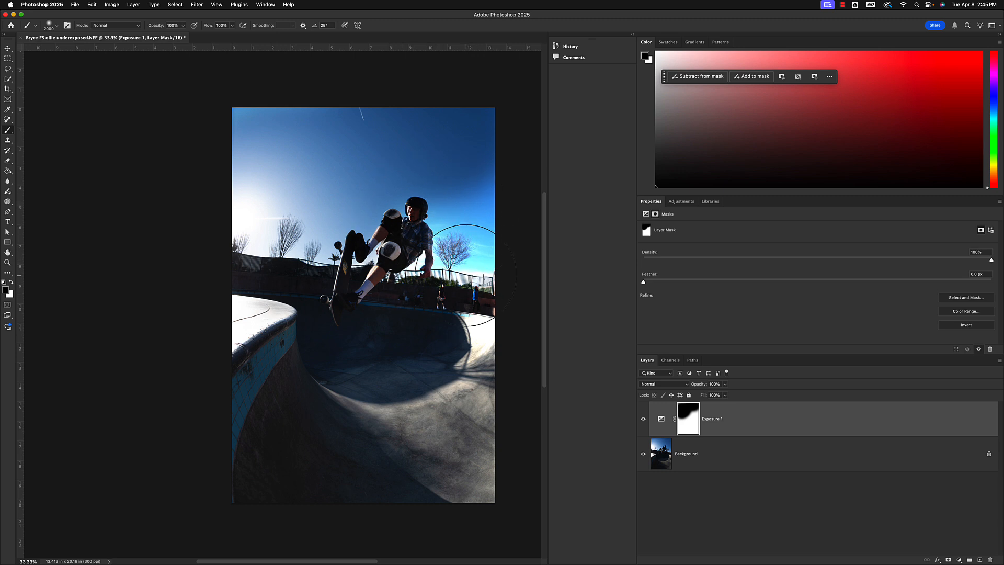
pyautogui.press('super+z')
pyautogui.press('super+z')
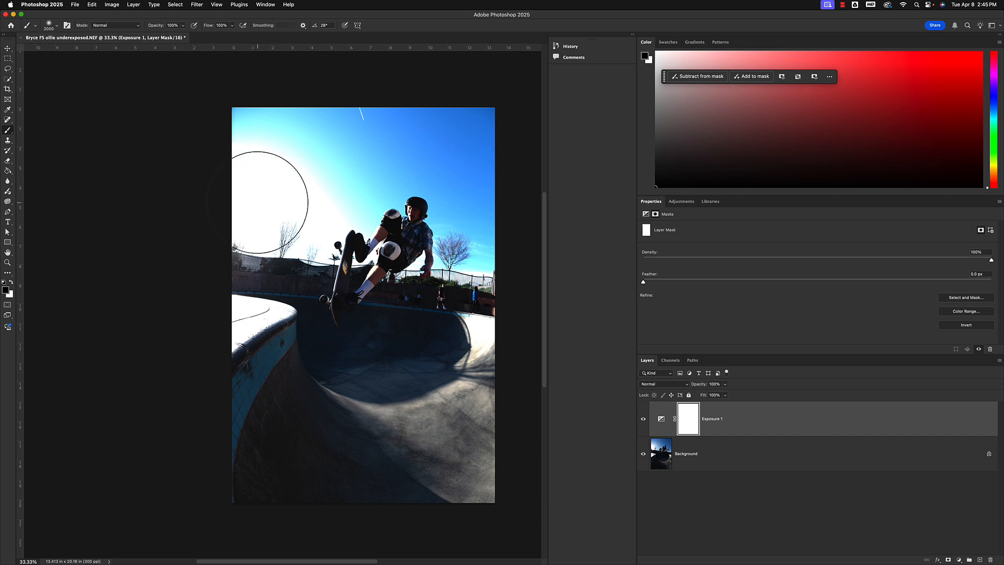
# Step: Enlarge the soft brush to 3800 px
pyautogui.press(']')
pyautogui.press(']')
pyautogui.press(']')
pyautogui.press(']')
pyautogui.press(']')
pyautogui.press(']')
pyautogui.press(']')
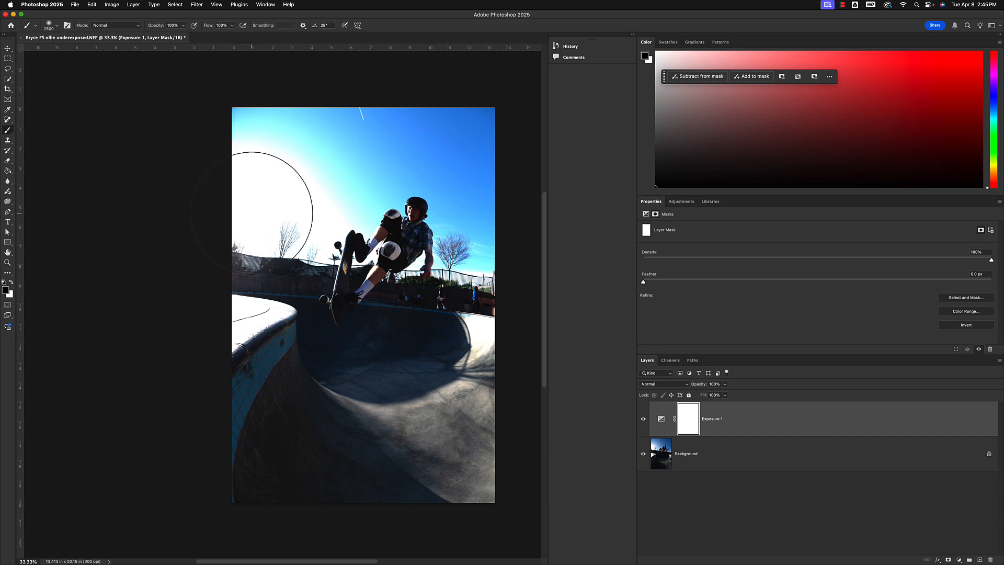
pyautogui.press(']')
pyautogui.press(']')
pyautogui.press(']')
pyautogui.press(']')
pyautogui.press(']')
pyautogui.press(']')
pyautogui.press(']')
pyautogui.press(']')
pyautogui.press(']')
pyautogui.press(']')
pyautogui.press(']')
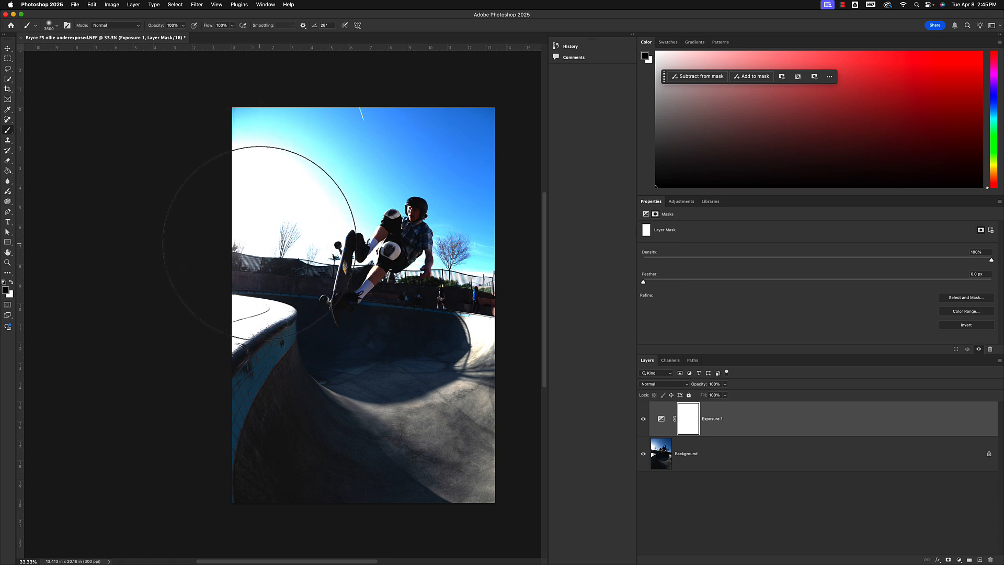
# Step: Paint soft black strokes on the Exposure 1 mask over the sky, the bright ledge and the sunlit side of the bowl
pyautogui.click(260, 243)
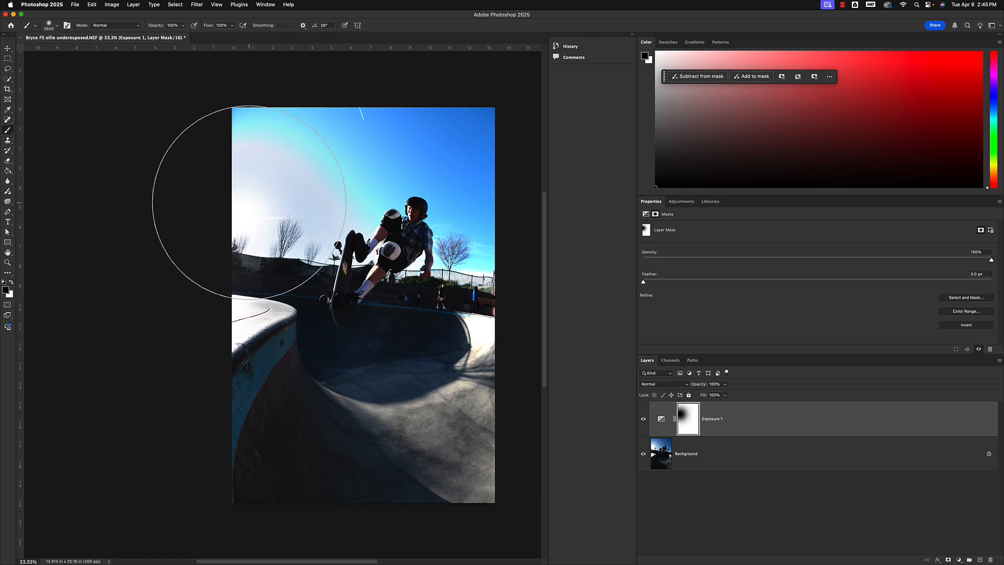
pyautogui.click(304, 159)
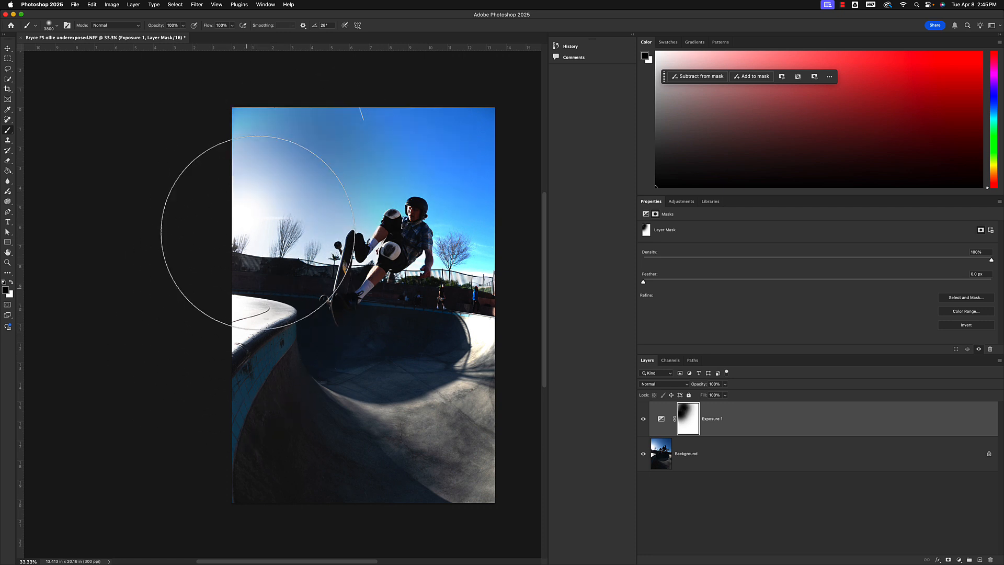
pyautogui.click(331, 167)
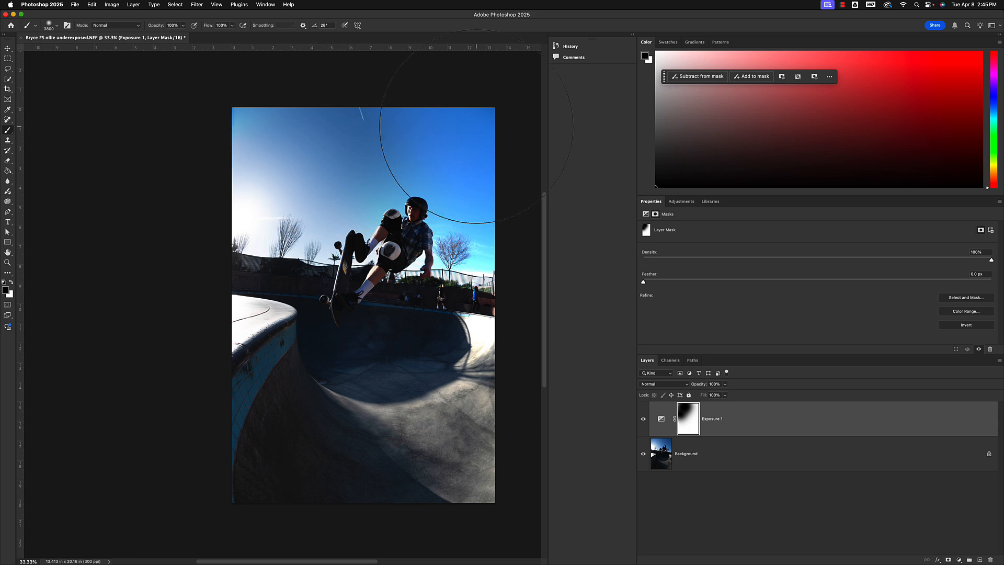
pyautogui.click(507, 314)
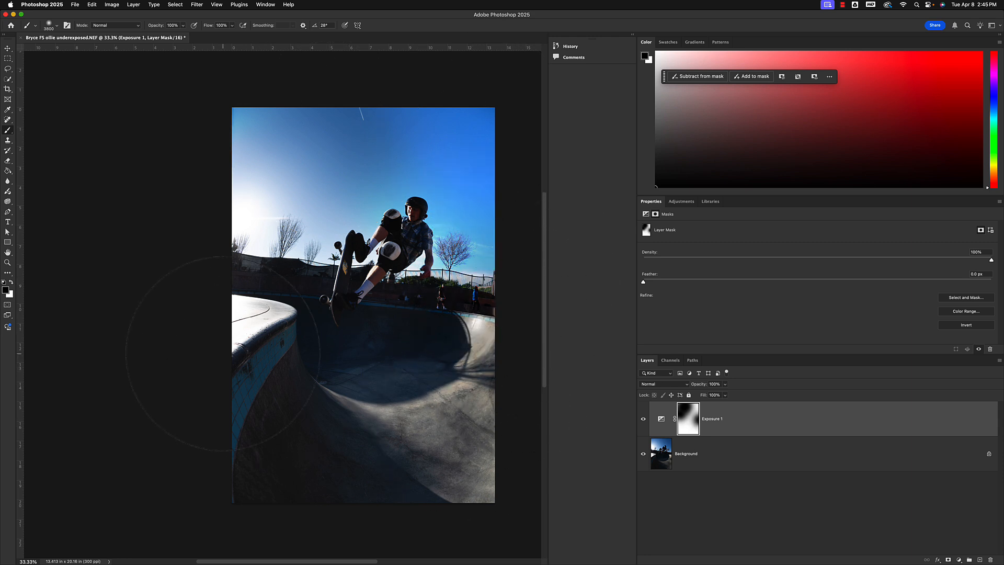
pyautogui.click(208, 345)
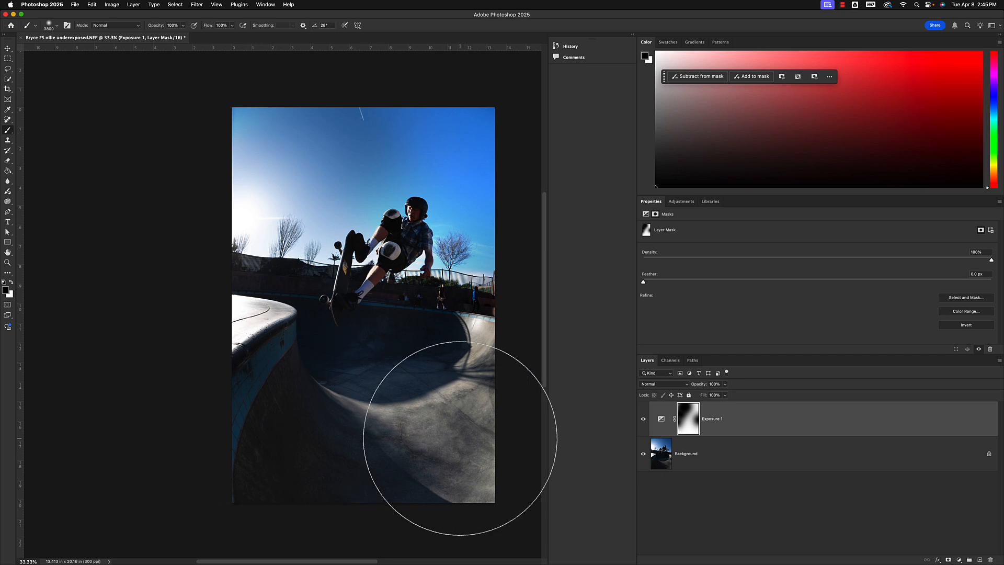
pyautogui.click(469, 416)
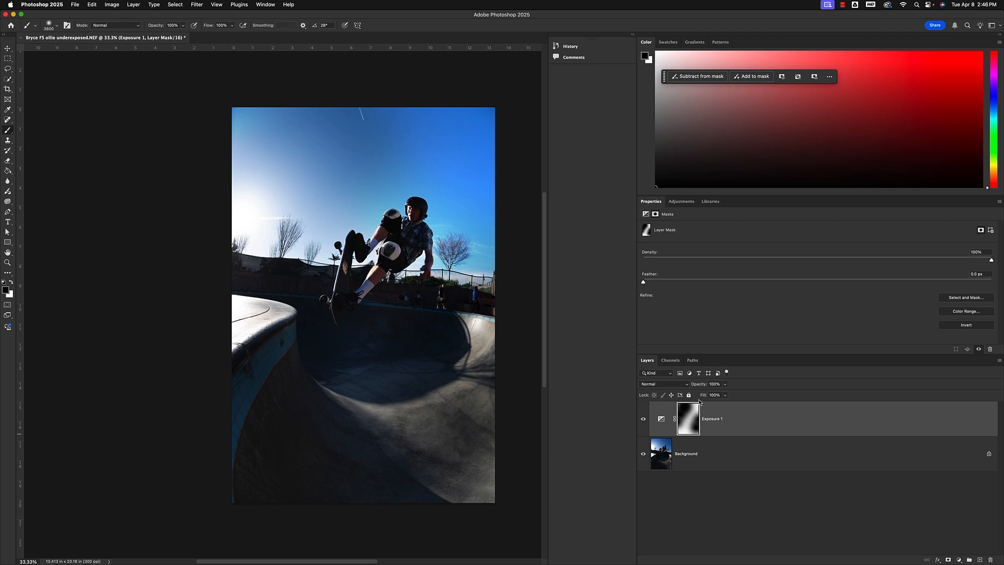
# Step: Compare the photo with the Exposure 1 layer hidden and shown, and undo all the black strokes on its mask
pyautogui.click(643, 420)
pyautogui.click(643, 420)
pyautogui.click(643, 420)
pyautogui.click(643, 420)
pyautogui.press('super+z')
pyautogui.press('super+z')
pyautogui.press('super+z')
pyautogui.press('super+z')
pyautogui.press('super+z')
pyautogui.press('super+z')
pyautogui.press('super+z')
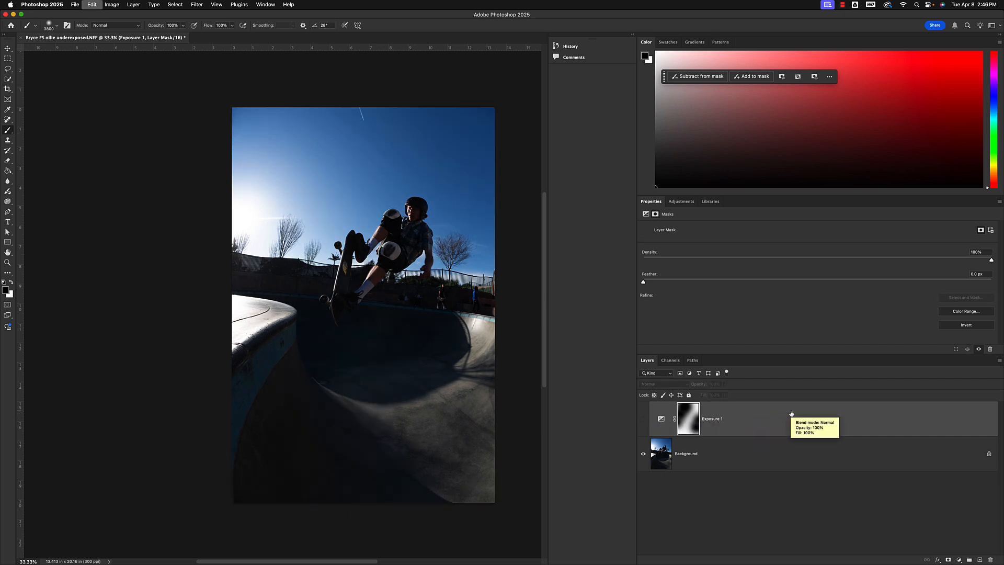
pyautogui.press('super+z')
pyautogui.press('super+z')
pyautogui.press('super+z')
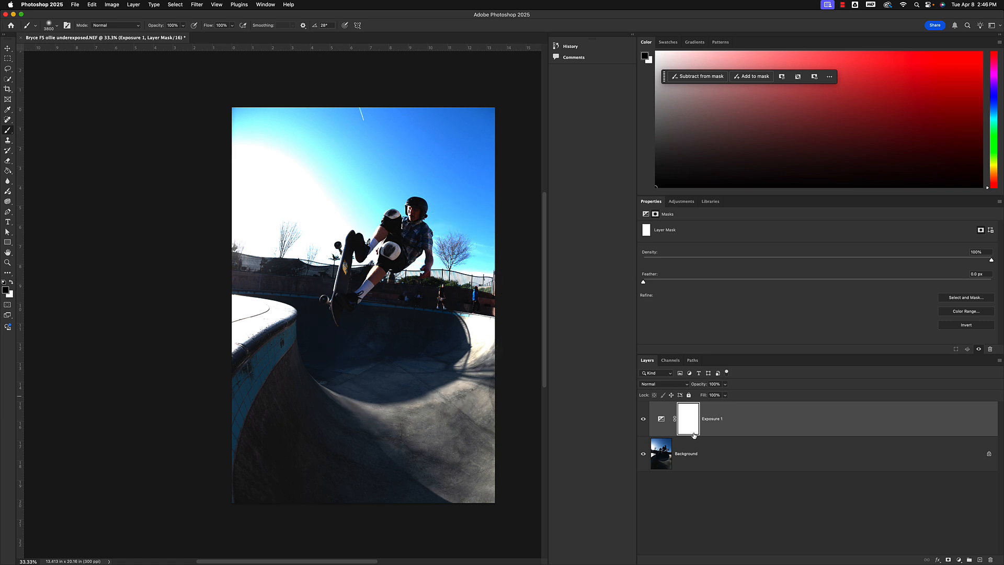
# Step: Raise the Exposure 1 layer's exposure to +2.66 and reset the foreground and background colours to black and white
pyautogui.click(661, 419)
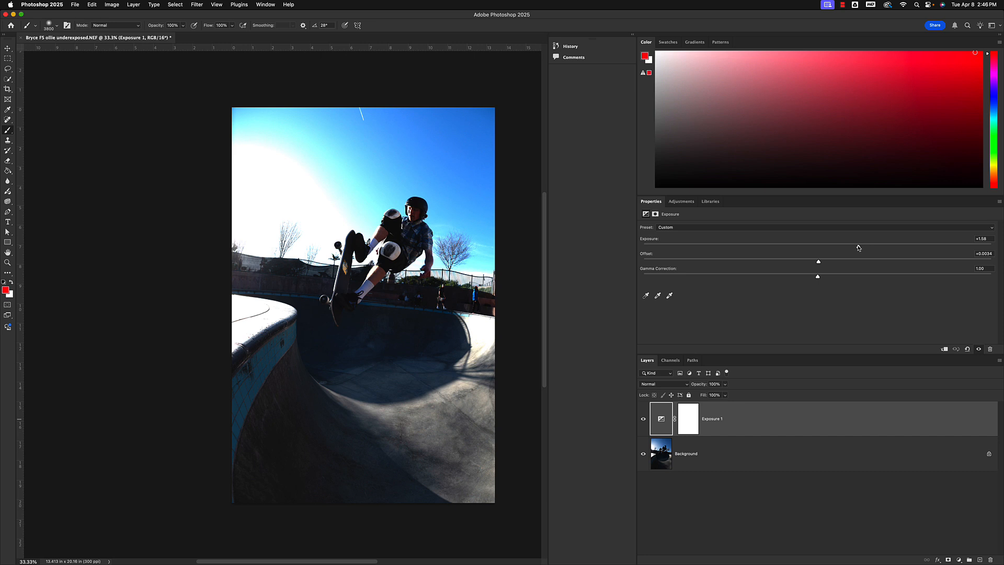
pyautogui.moveTo(858, 248); pyautogui.dragTo(886, 246)
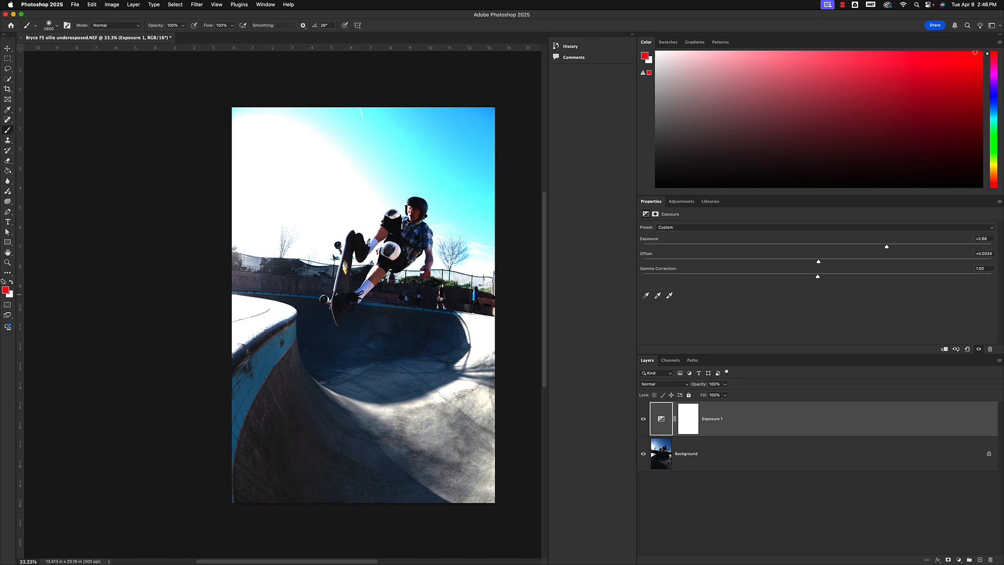
pyautogui.click(4, 282)
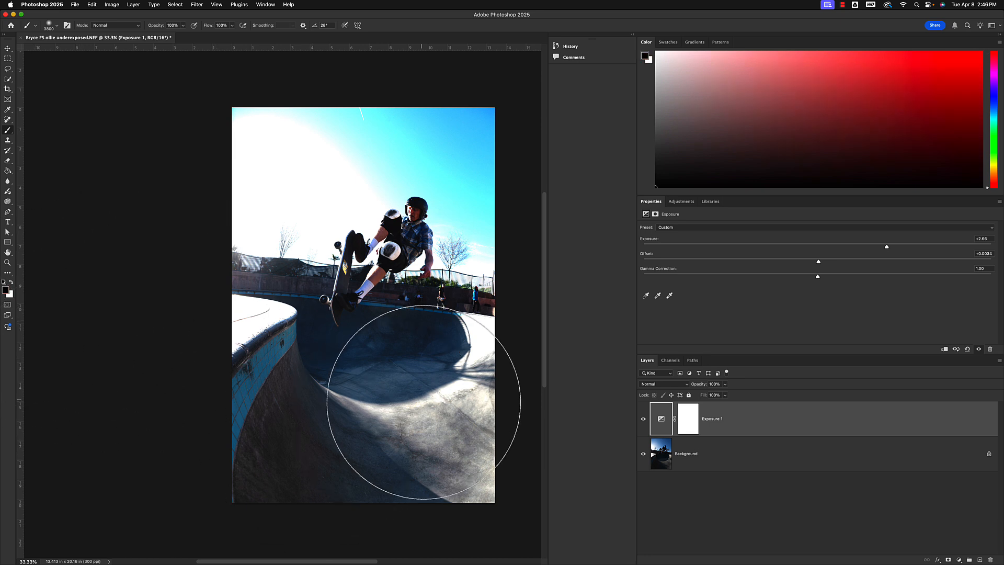
pyautogui.press('super+alt+shift+n')
pyautogui.click(430, 409)
pyautogui.press('BackSpace')
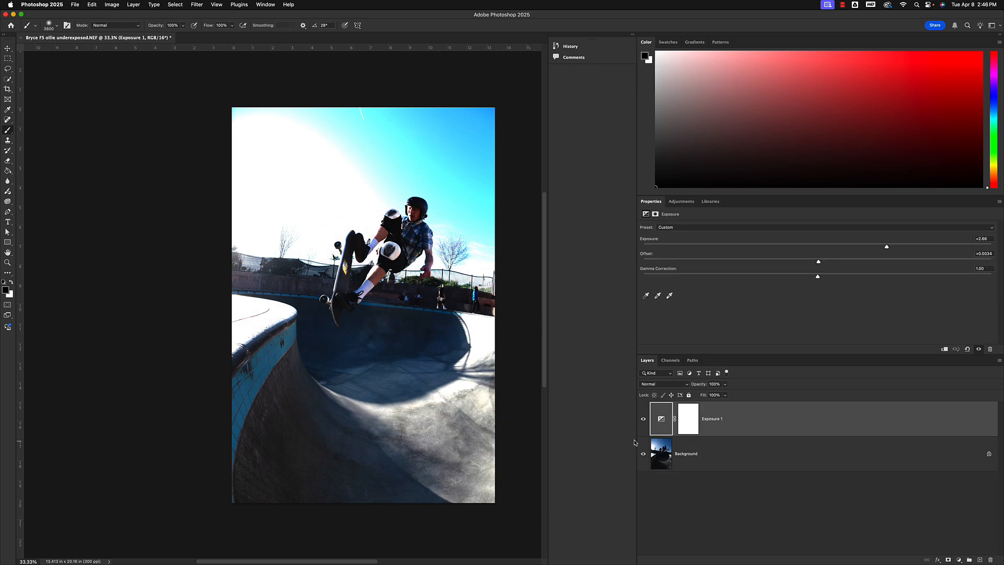
# Step: Try painting the sun side of the sky black on the Exposure 1 mask, and undo the stroke
pyautogui.click(687, 427)
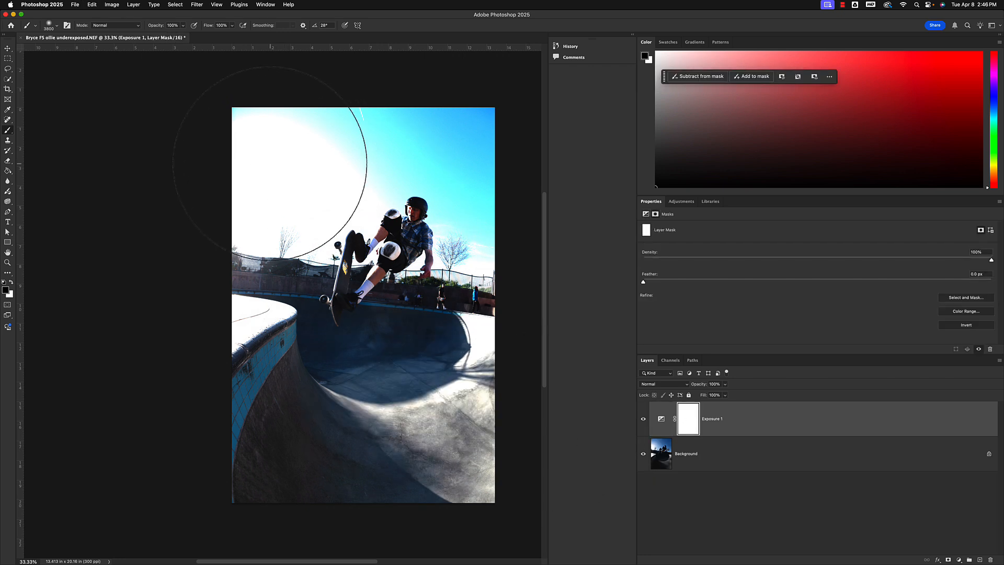
pyautogui.moveTo(269, 168)
pyautogui.mouseDown()
pyautogui.moveTo(237, 224)
pyautogui.moveTo(269, 146)
pyautogui.moveTo(345, 157)
pyautogui.mouseUp()
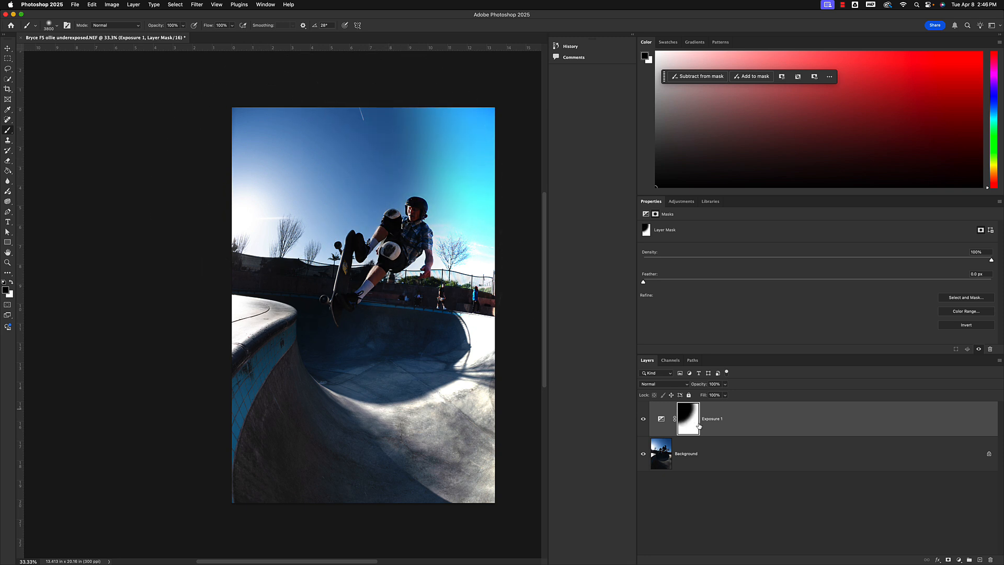
pyautogui.press('super+z')
pyautogui.press('super+z')
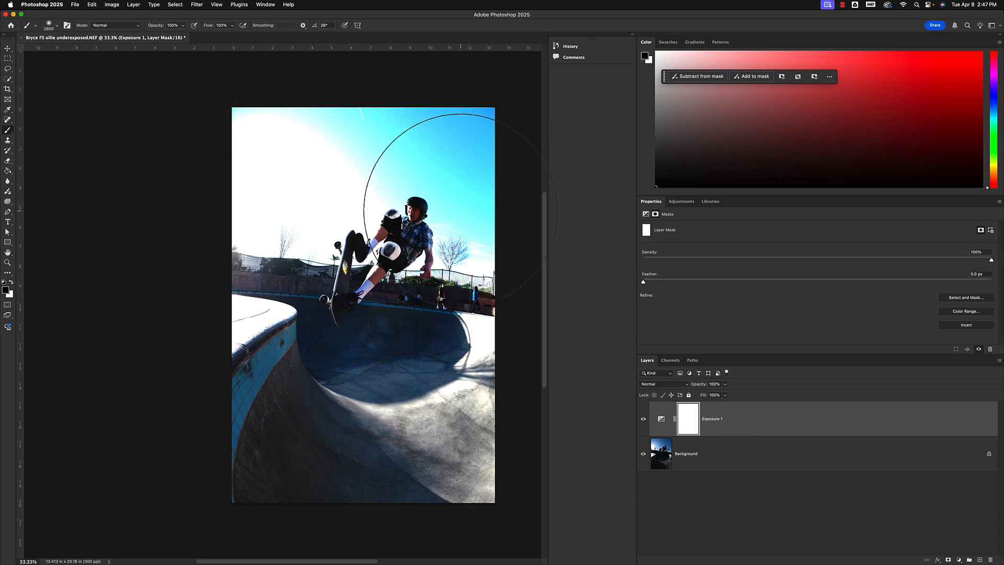
# Step: Try painting the bowl and sky black on the Exposure 1 mask, and undo the strokes and the exposure increase
pyautogui.moveTo(492, 355)
pyautogui.mouseDown()
pyautogui.moveTo(468, 419)
pyautogui.moveTo(407, 455)
pyautogui.mouseUp()
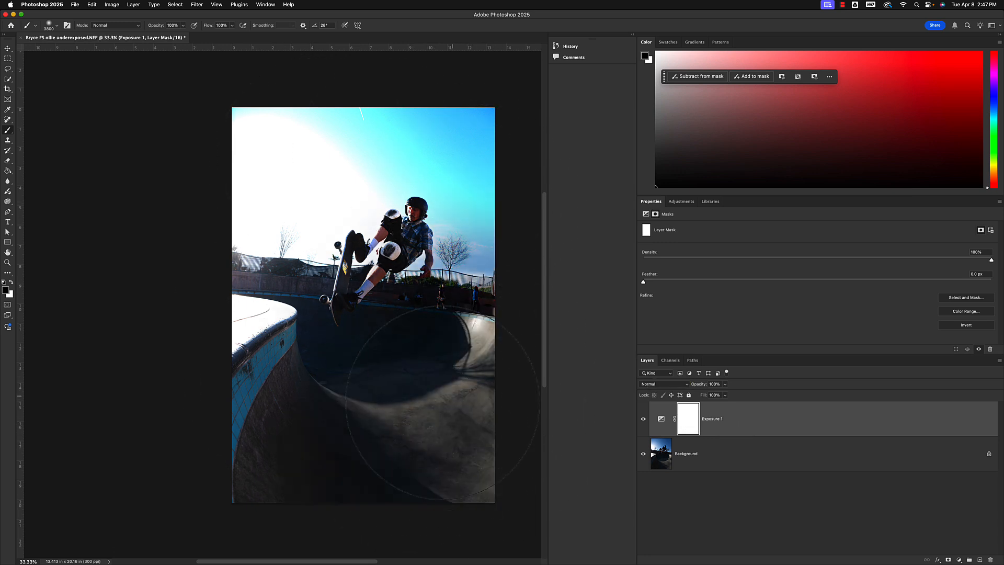
pyautogui.moveTo(223, 232); pyautogui.dragTo(321, 89)
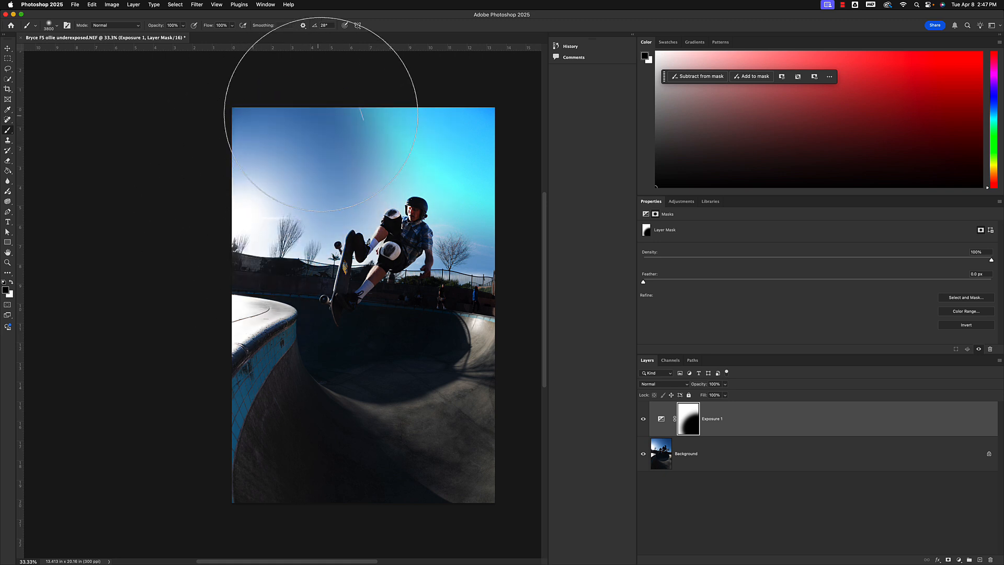
pyautogui.press('super+z')
pyautogui.press('super+z')
pyautogui.press('super+z')
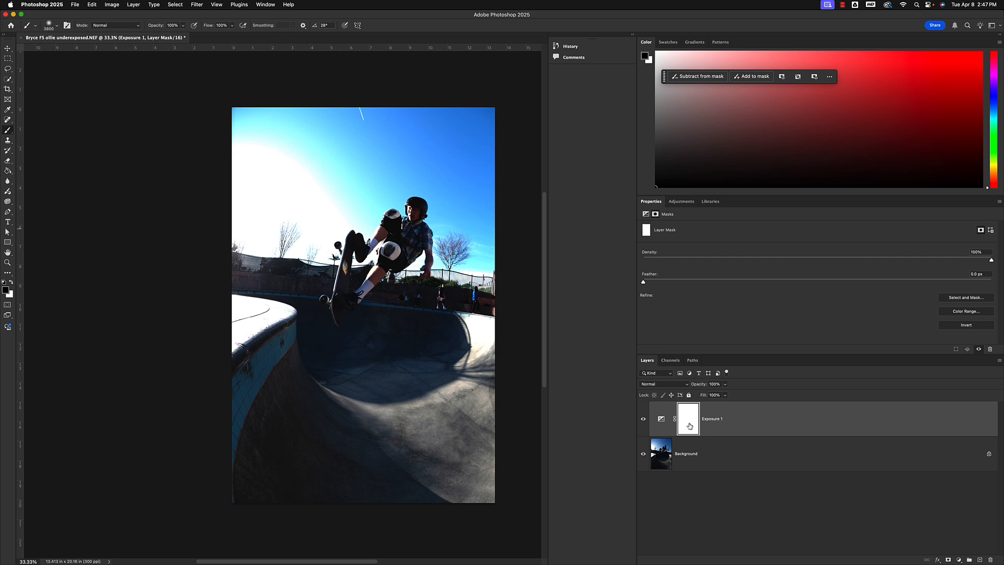
# Step: Set the Exposure 1 layer's exposure to +2.01
pyautogui.click(661, 420)
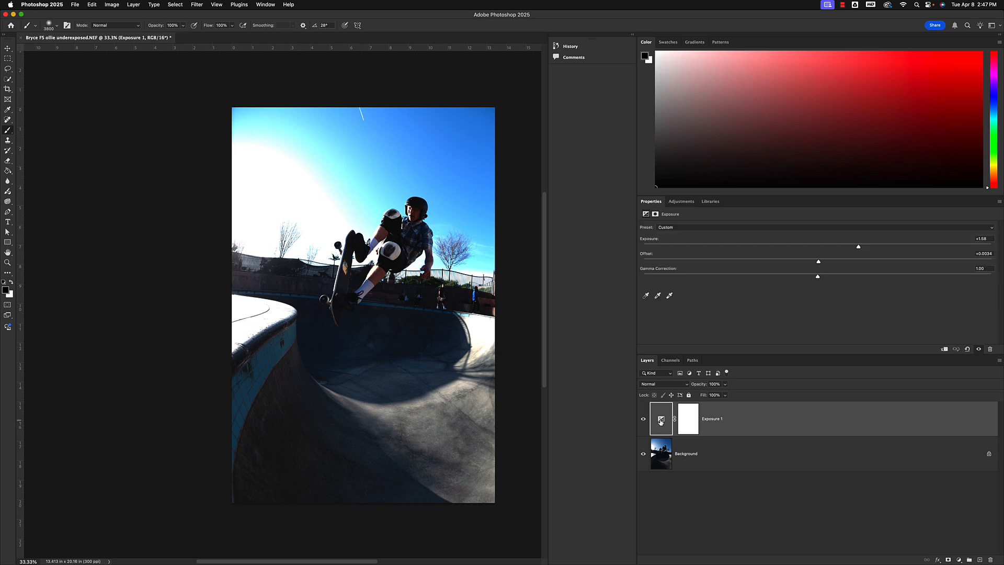
pyautogui.moveTo(860, 251); pyautogui.dragTo(871, 249)
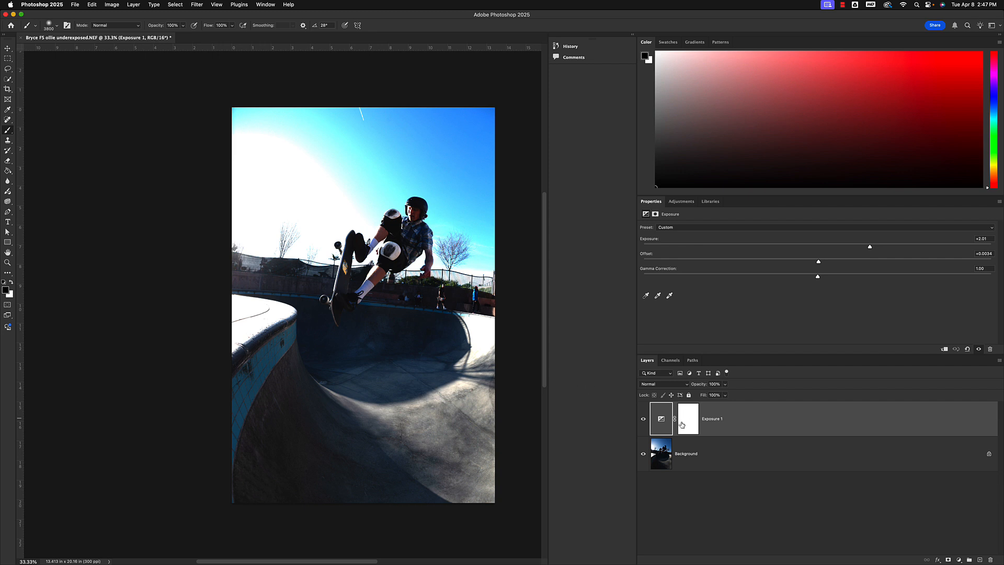
# Step: Invert the Exposure 1 layer mask to black and switch the foreground colour to white
pyautogui.click(686, 426)
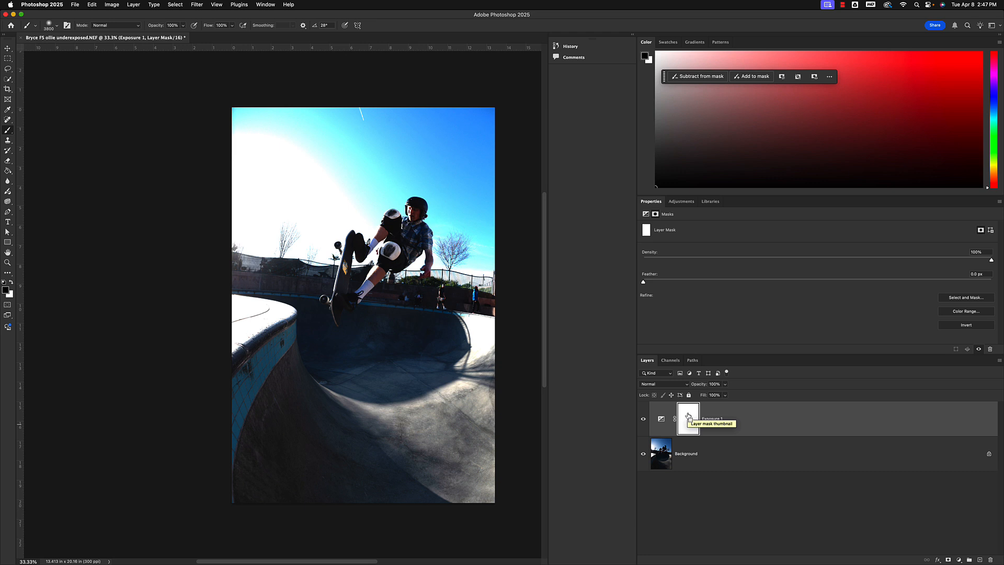
pyautogui.press('super+i')
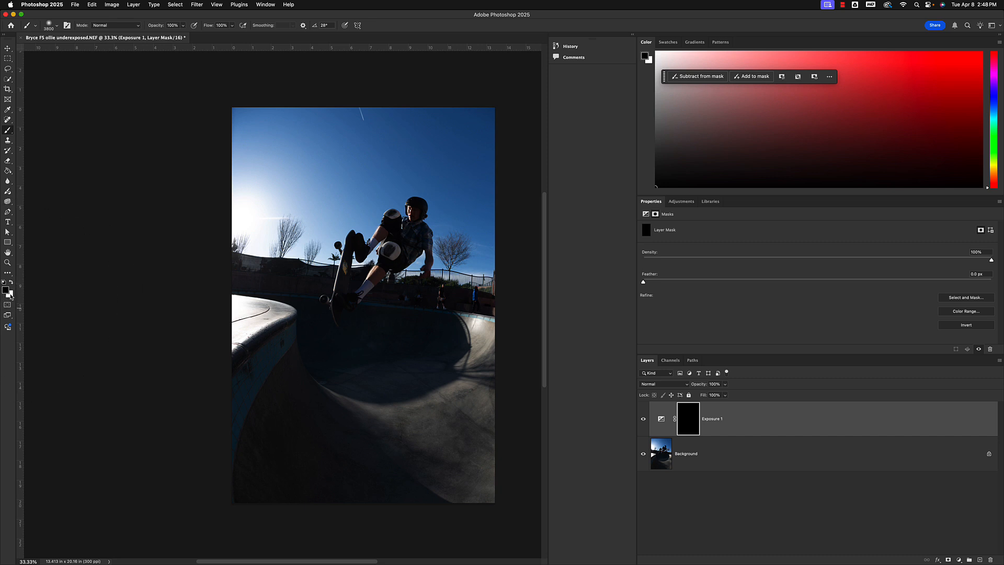
pyautogui.press('x')
# Step: Try painting white over the skater on the black Exposure 1 mask with the 3800 px soft brush, and undo the strokes
pyautogui.click(386, 251)
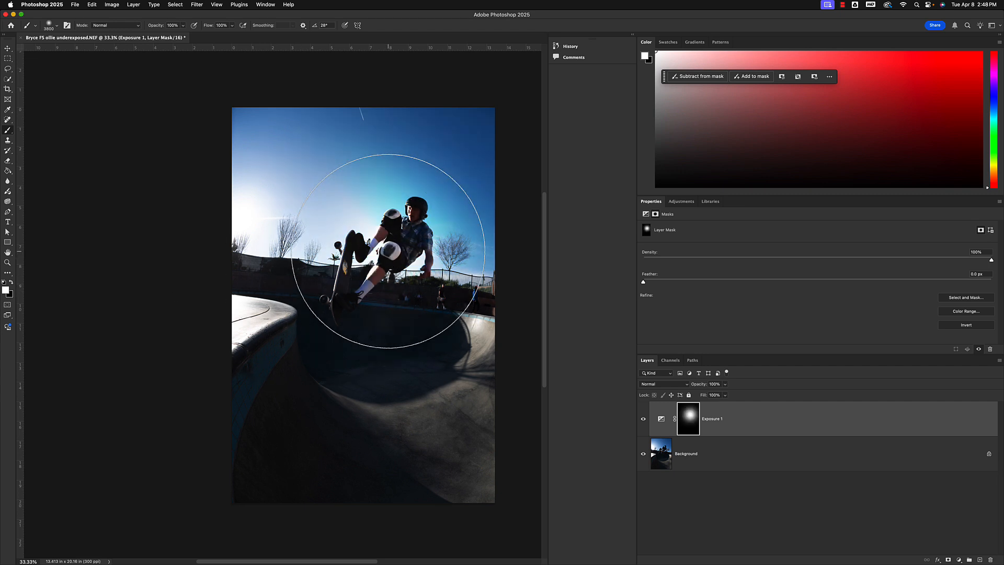
pyautogui.click(418, 241)
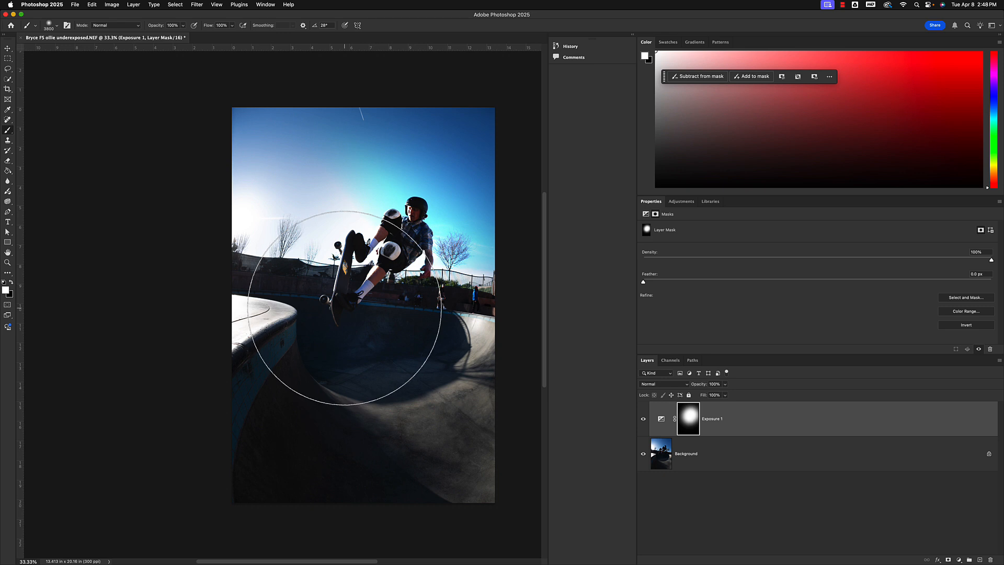
pyautogui.click(344, 307)
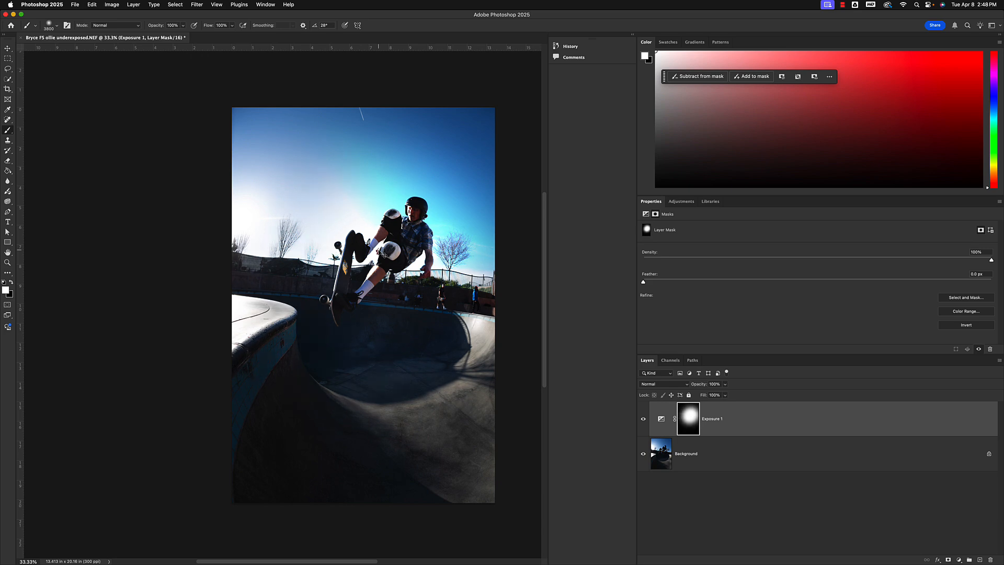
pyautogui.press('super+z')
pyautogui.press('super+z')
pyautogui.press('super+z')
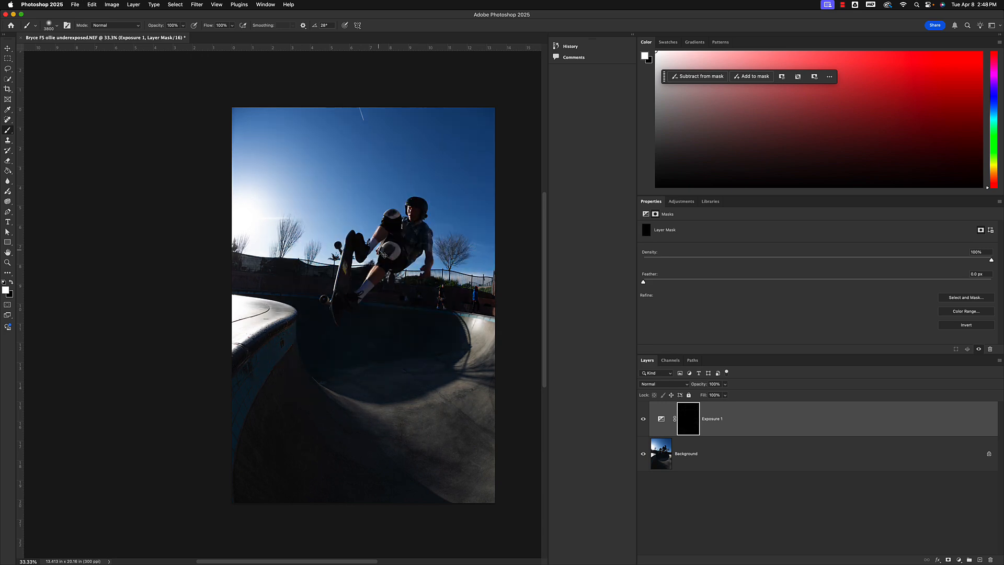
# Step: Zoom in on the skater at 100% and reduce the soft brush to 250 px
pyautogui.press('super+equal')
pyautogui.press('super+equal')
pyautogui.press('super+equal')
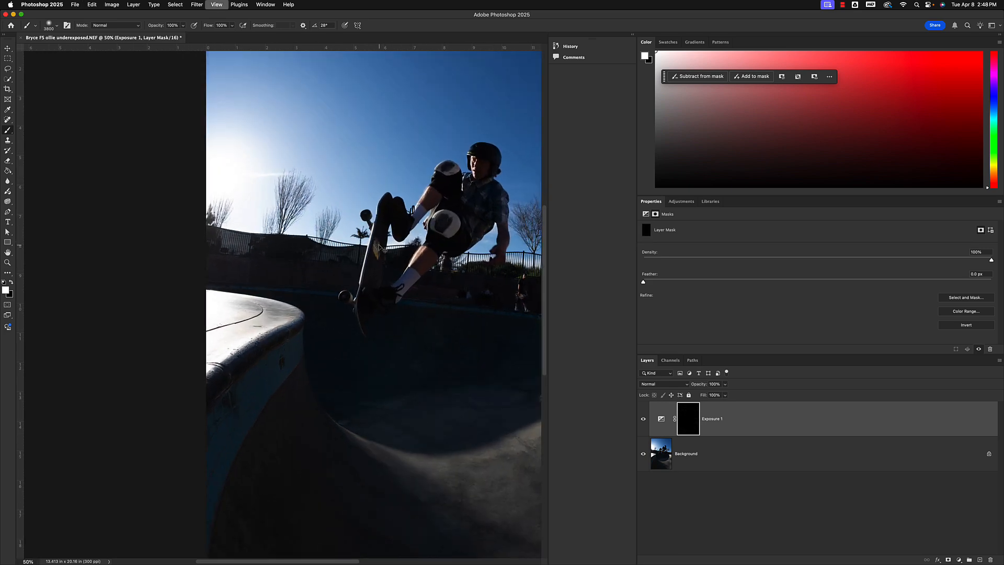
pyautogui.moveTo(235, 348); pyautogui.dragTo(157, 436)
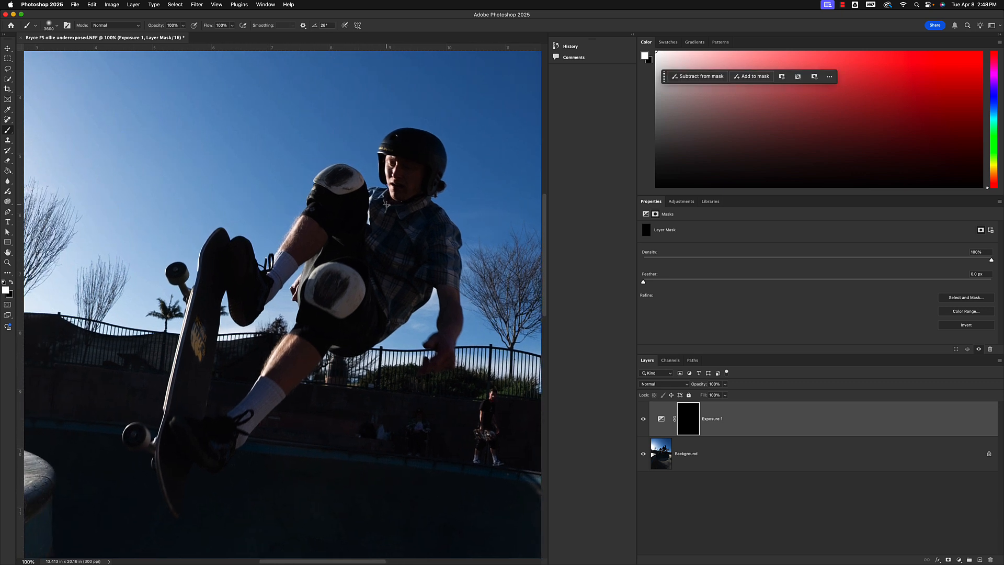
pyautogui.press('[')
pyautogui.press('[')
pyautogui.press('[')
pyautogui.press('[')
pyautogui.press('[')
pyautogui.press('[')
pyautogui.press('[')
pyautogui.press('[')
pyautogui.press('[')
pyautogui.press('[')
pyautogui.press('[')
pyautogui.press('[')
pyautogui.press('[')
pyautogui.press('[')
pyautogui.press('[')
pyautogui.press('[')
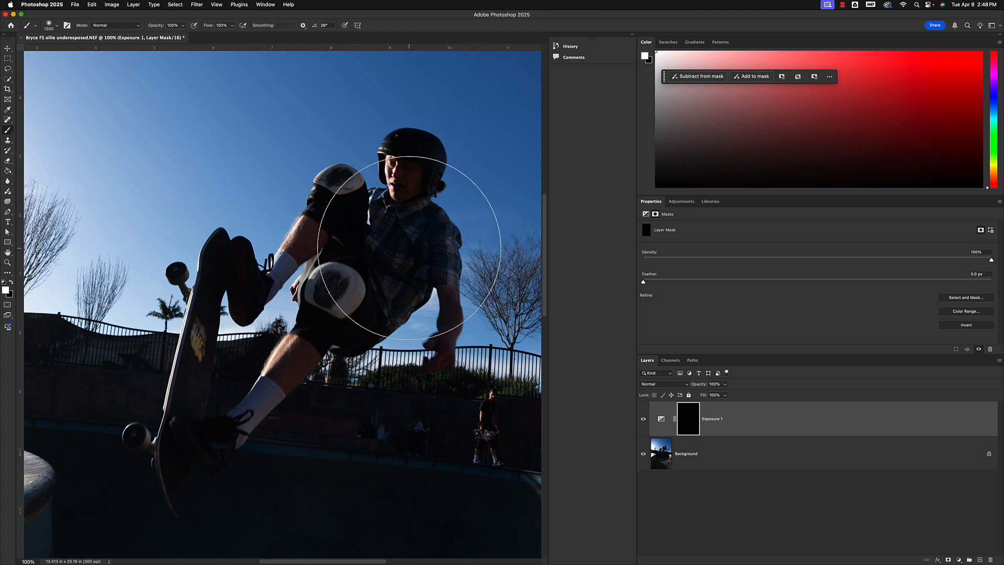
pyautogui.press('[')
pyautogui.press('[')
pyautogui.press('[')
pyautogui.press('[')
pyautogui.press('[')
pyautogui.press('[')
pyautogui.press('[')
pyautogui.press('[')
pyautogui.press('[')
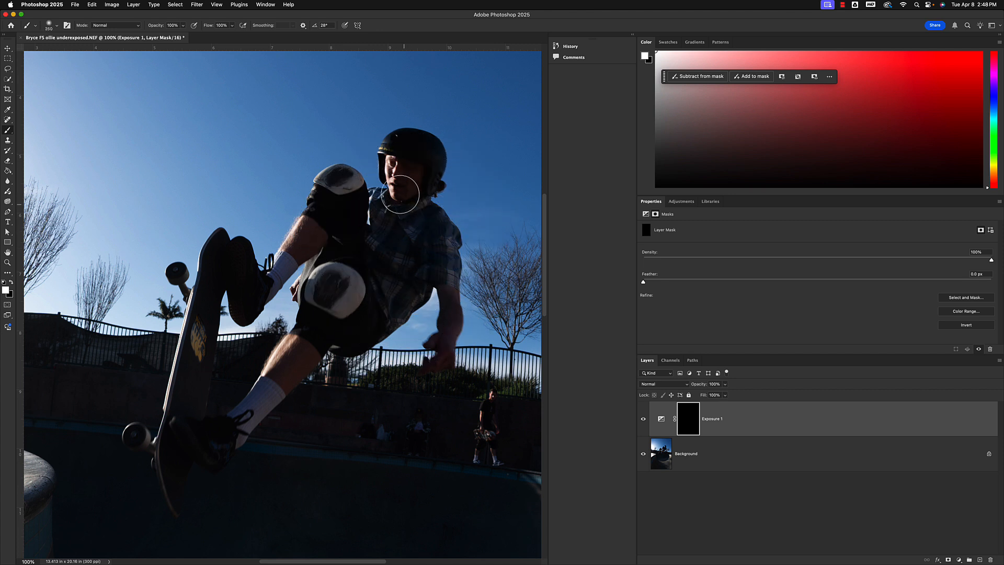
# Step: Try painting white over the skater's face and helmet on the Exposure 1 mask, and undo the stroke
pyautogui.moveTo(395, 179)
pyautogui.mouseDown()
pyautogui.moveTo(411, 148)
pyautogui.moveTo(424, 154)
pyautogui.moveTo(398, 122)
pyautogui.moveTo(402, 107)
pyautogui.moveTo(431, 110)
pyautogui.moveTo(393, 113)
pyautogui.moveTo(374, 157)
pyautogui.mouseUp()
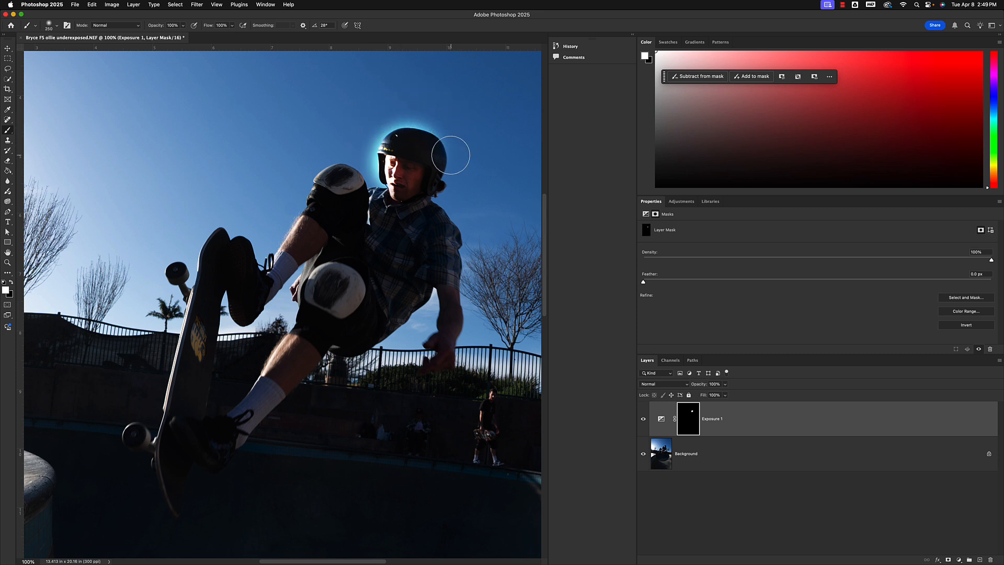
pyautogui.press('super+z')
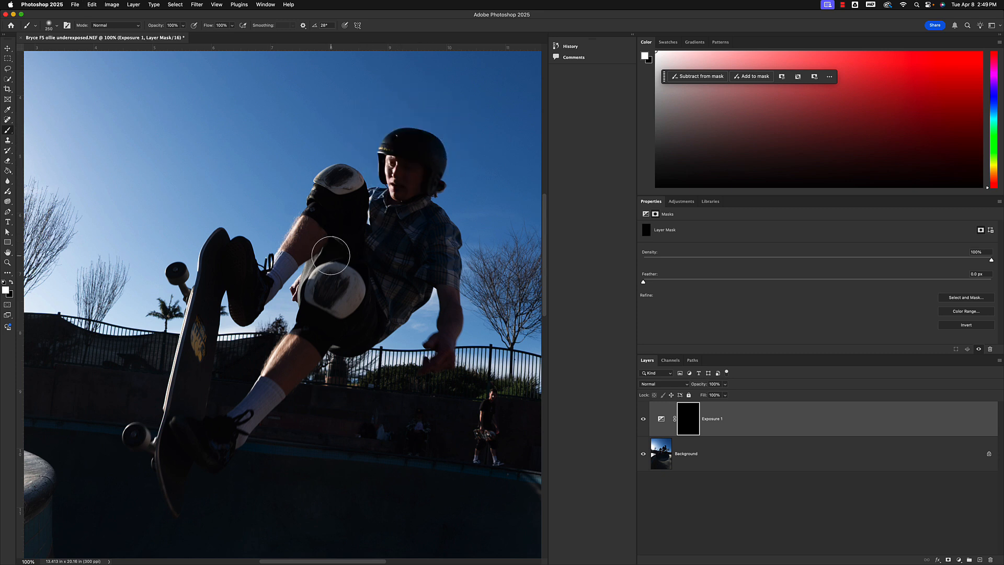
# Step: Paint white on the Exposure 1 mask over the skater's shoe, legs, knee pads and plaid shirt
pyautogui.moveTo(236, 268)
pyautogui.mouseDown()
pyautogui.moveTo(230, 262)
pyautogui.moveTo(262, 285)
pyautogui.mouseUp()
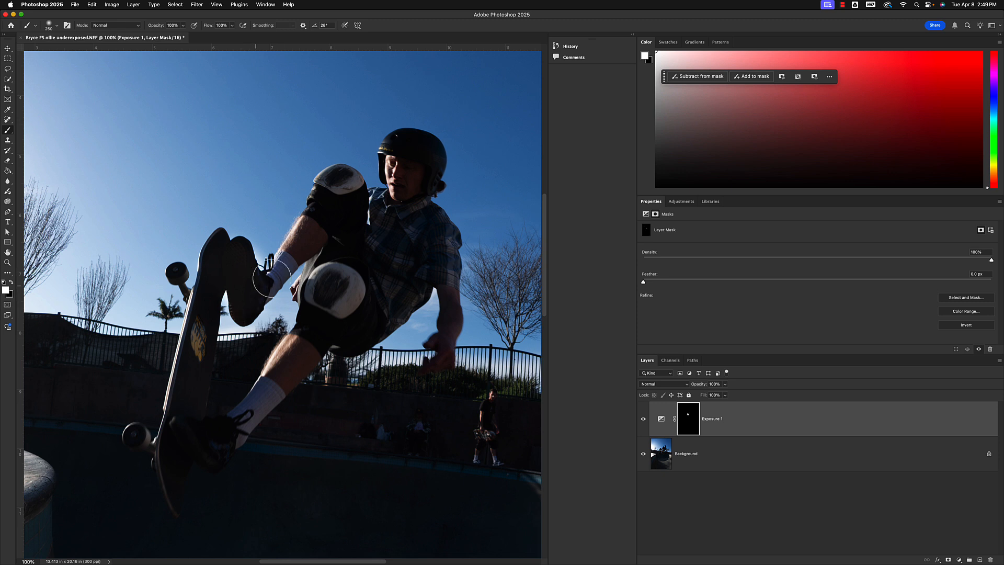
pyautogui.moveTo(331, 217)
pyautogui.mouseDown()
pyautogui.moveTo(381, 249)
pyautogui.moveTo(387, 275)
pyautogui.moveTo(409, 230)
pyautogui.moveTo(425, 264)
pyautogui.moveTo(430, 233)
pyautogui.moveTo(435, 250)
pyautogui.moveTo(354, 309)
pyautogui.mouseUp()
pyautogui.press('super+plus')
pyautogui.press('super+plus')
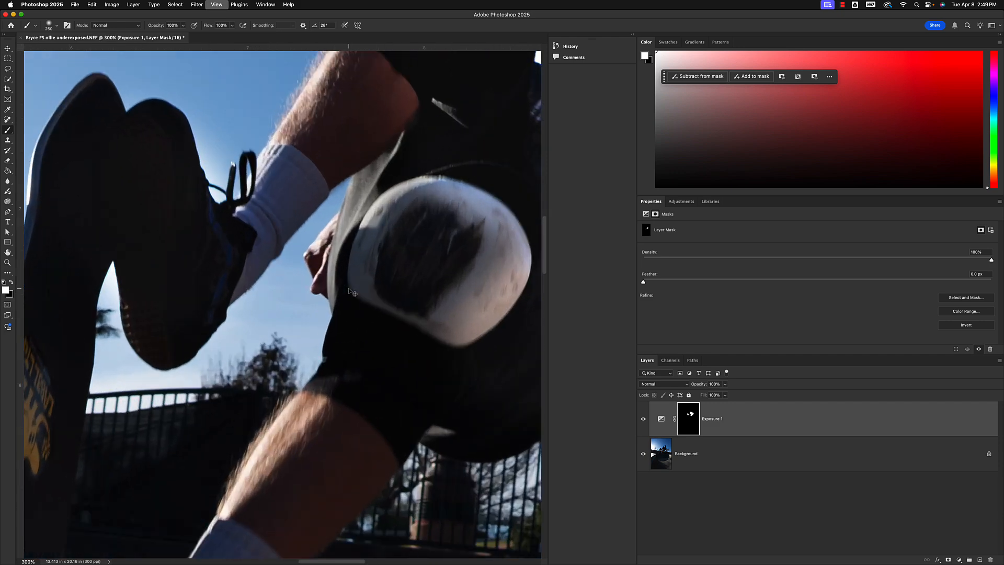
pyautogui.moveTo(394, 281); pyautogui.dragTo(56, 398)
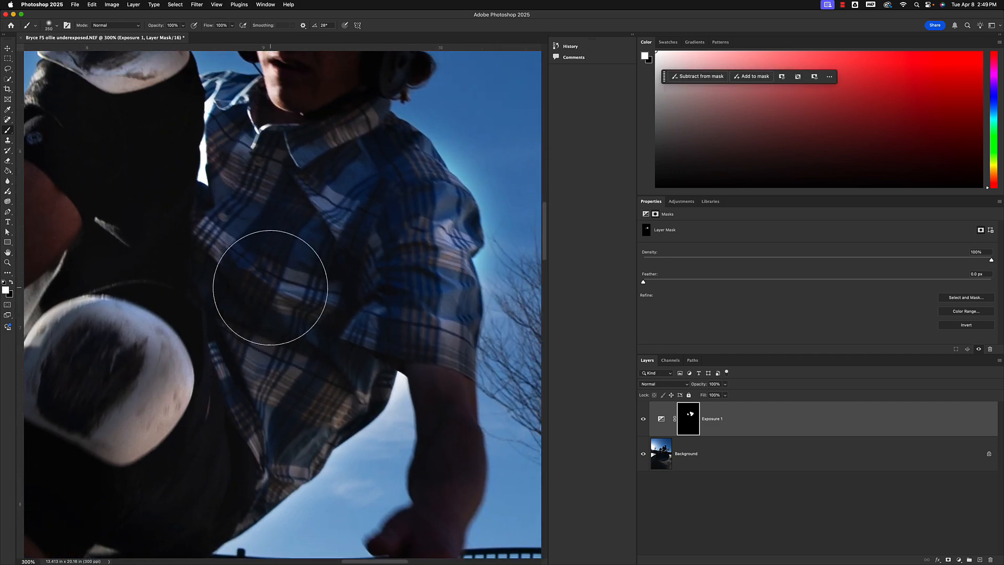
# Step: Reduce the brush to 60 px and paint white on the Exposure 1 mask over the plaid shirt's sleeve, shoulder and collar
pyautogui.press('[')
pyautogui.press('[')
pyautogui.press('[')
pyautogui.press('[')
pyautogui.press('[')
pyautogui.press('[')
pyautogui.press('[')
pyautogui.press('[')
pyautogui.press('[')
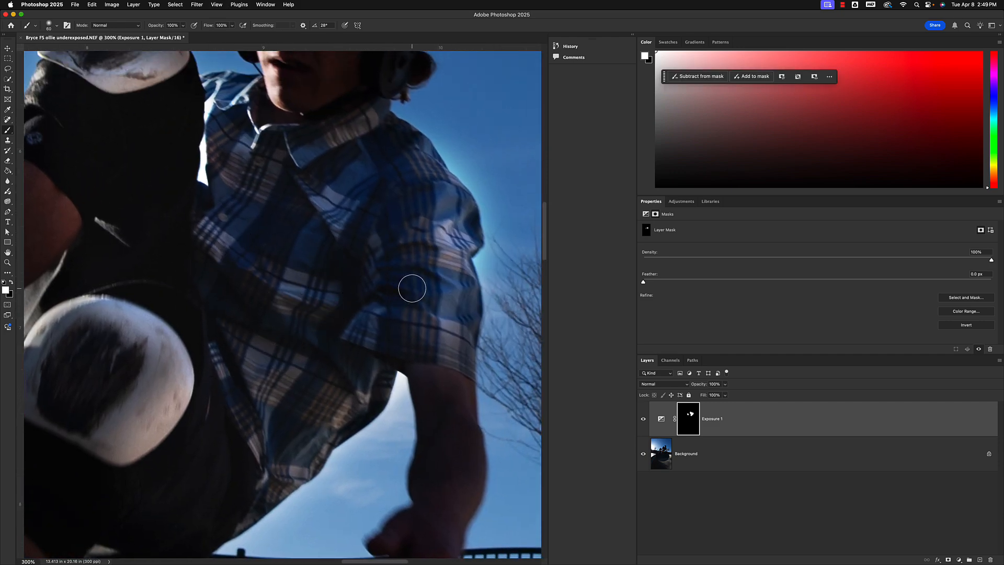
pyautogui.moveTo(454, 347)
pyautogui.mouseDown()
pyautogui.moveTo(458, 230)
pyautogui.moveTo(440, 188)
pyautogui.moveTo(394, 134)
pyautogui.mouseUp()
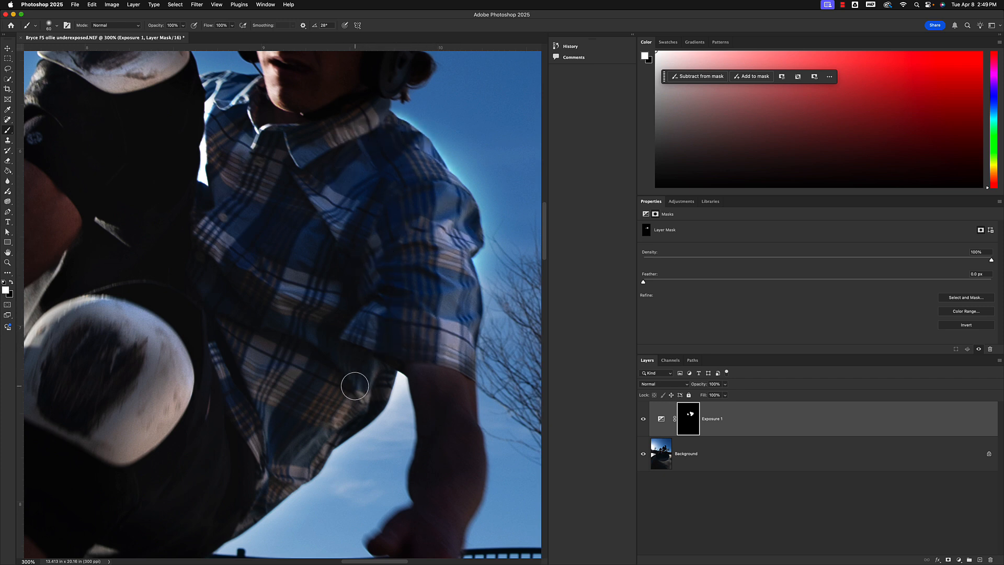
# Step: Paint white on the Exposure 1 mask over the skater's face and the upper knee pad
pyautogui.scroll(10, 341, 242)
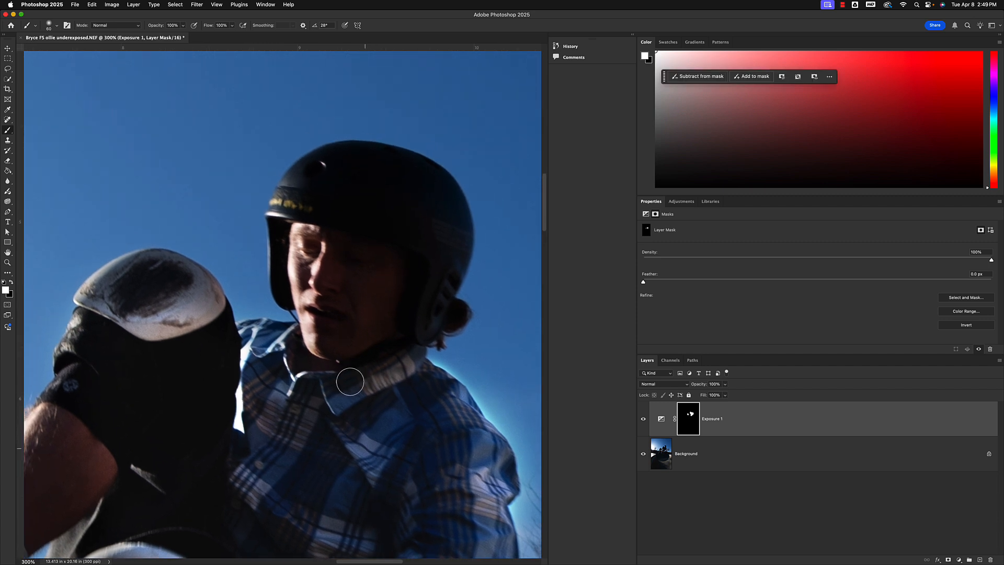
pyautogui.moveTo(305, 239)
pyautogui.mouseDown()
pyautogui.moveTo(345, 246)
pyautogui.moveTo(335, 237)
pyautogui.moveTo(324, 292)
pyautogui.moveTo(332, 347)
pyautogui.moveTo(346, 236)
pyautogui.moveTo(353, 330)
pyautogui.moveTo(367, 259)
pyautogui.moveTo(375, 264)
pyautogui.moveTo(370, 341)
pyautogui.moveTo(392, 278)
pyautogui.moveTo(402, 260)
pyautogui.moveTo(392, 303)
pyautogui.moveTo(410, 263)
pyautogui.moveTo(375, 336)
pyautogui.moveTo(342, 351)
pyautogui.moveTo(319, 344)
pyautogui.moveTo(298, 236)
pyautogui.moveTo(325, 237)
pyautogui.moveTo(376, 278)
pyautogui.mouseUp()
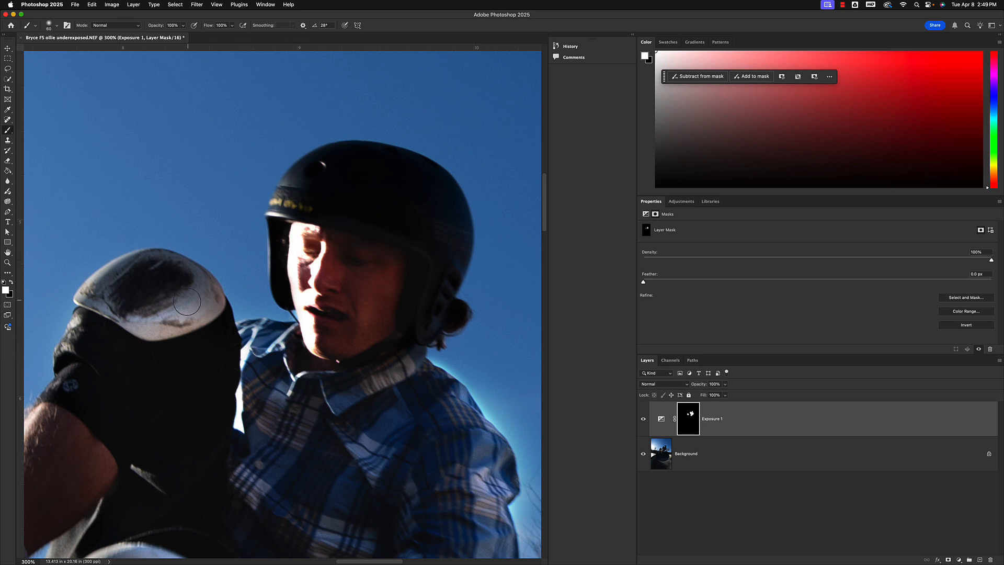
pyautogui.moveTo(190, 304)
pyautogui.mouseDown()
pyautogui.moveTo(150, 323)
pyautogui.moveTo(98, 300)
pyautogui.moveTo(140, 269)
pyautogui.moveTo(161, 267)
pyautogui.moveTo(199, 301)
pyautogui.moveTo(160, 304)
pyautogui.moveTo(160, 316)
pyautogui.moveTo(118, 321)
pyautogui.mouseUp()
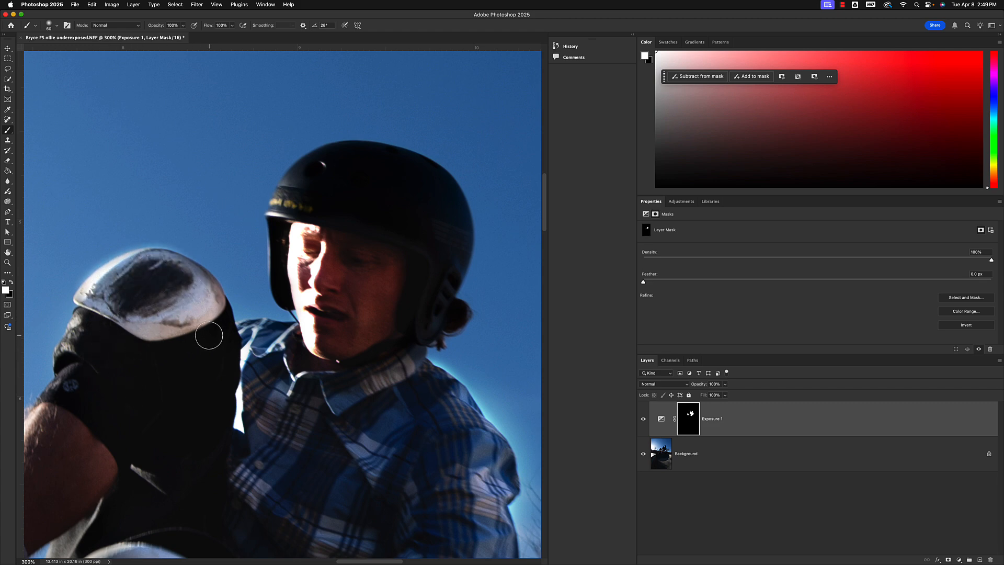
# Step: Examine the painted edges around the skater's shoulder up close and the brightening in the whole photo
pyautogui.press('super+minus')
pyautogui.press('super+minus')
pyautogui.press('super+minus')
pyautogui.press('super+minus')
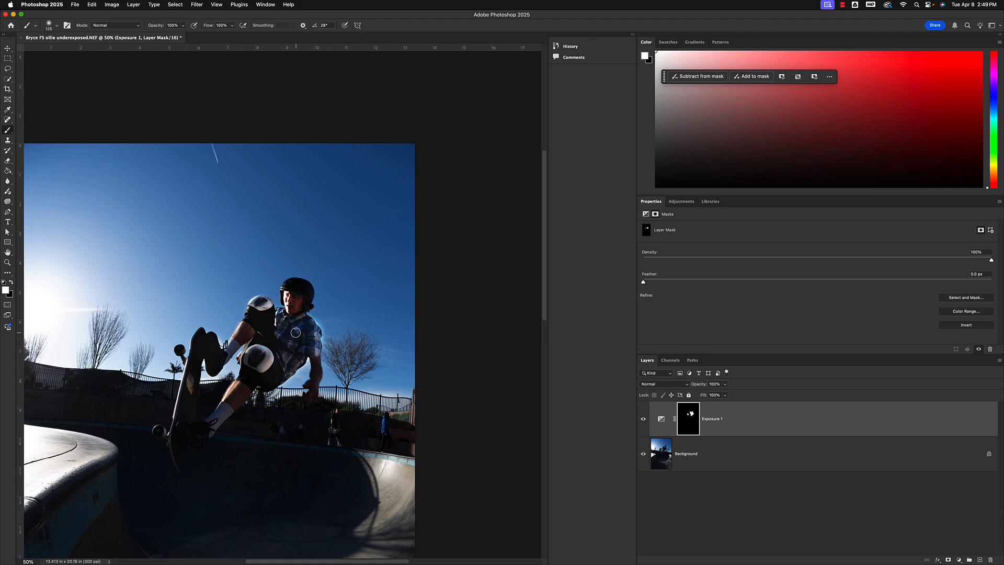
pyautogui.press('super+plus')
pyautogui.press('super+plus')
pyautogui.press('super+plus')
pyautogui.press('super+plus')
pyautogui.press('super+plus')
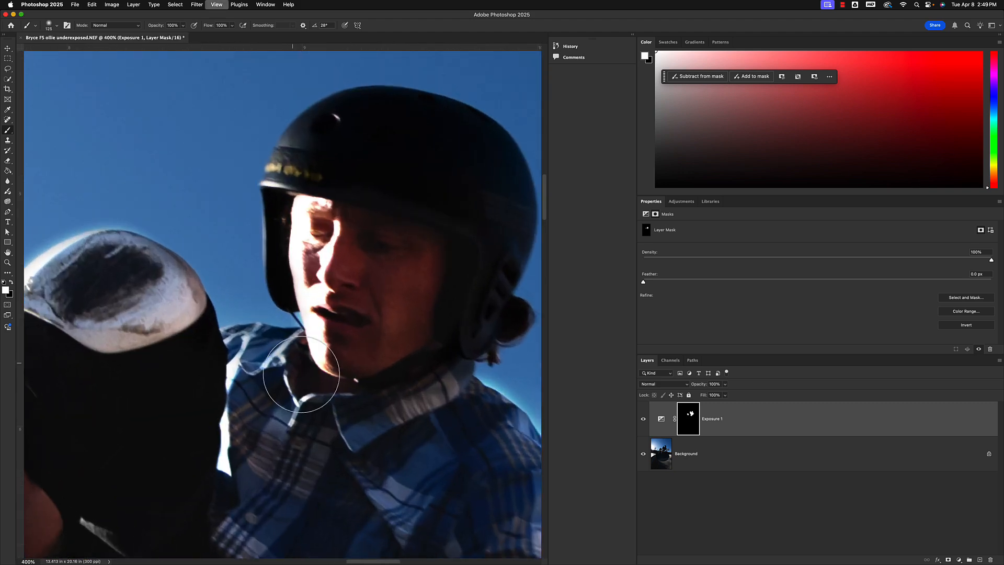
pyautogui.hscroll(5, 301, 374)
pyautogui.scroll(-3, 301, 374)
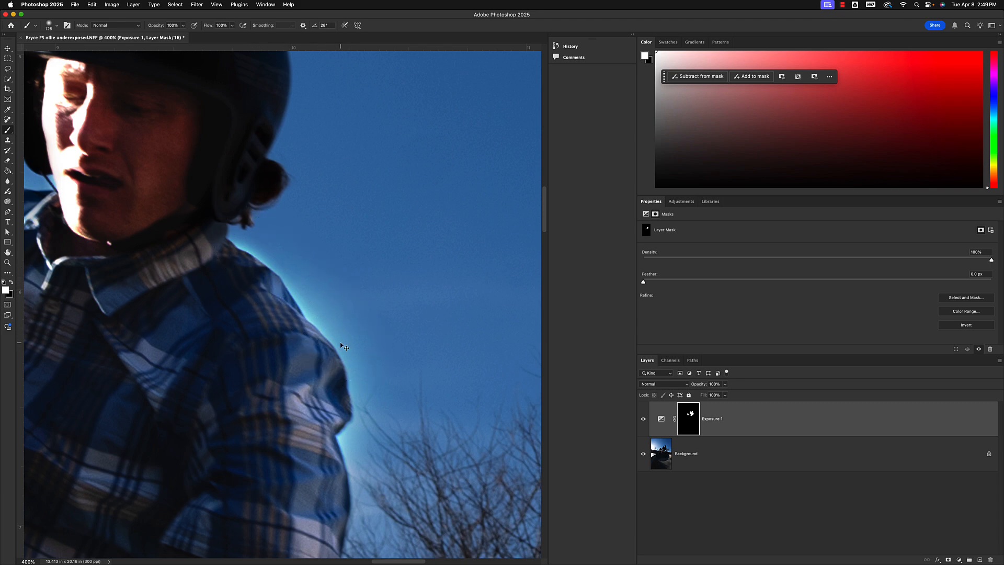
pyautogui.press('super+minus')
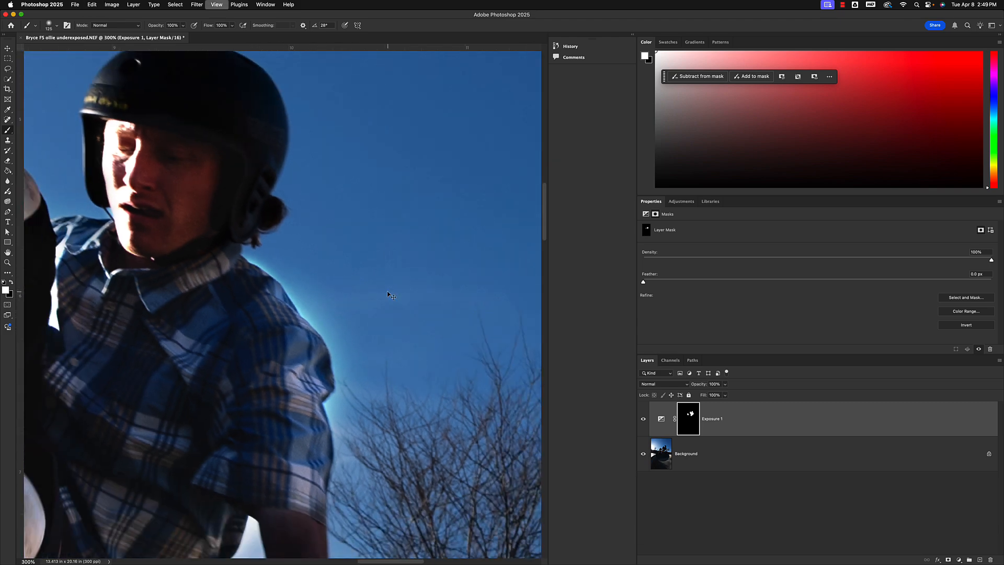
pyautogui.press('super+minus')
pyautogui.press('super+minus')
pyautogui.press('super+minus')
pyautogui.press('super+minus')
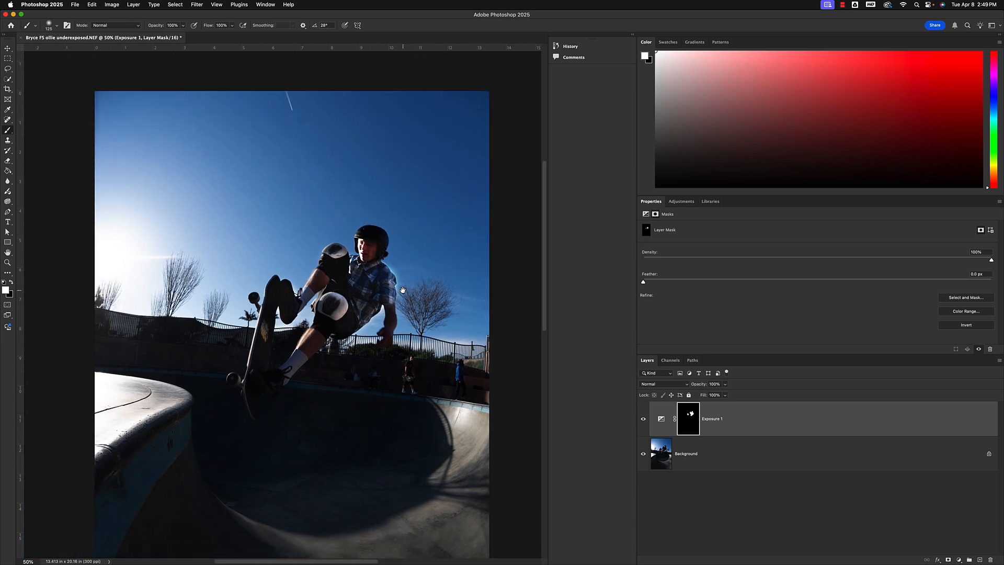
pyautogui.moveTo(403, 290); pyautogui.dragTo(419, 274)
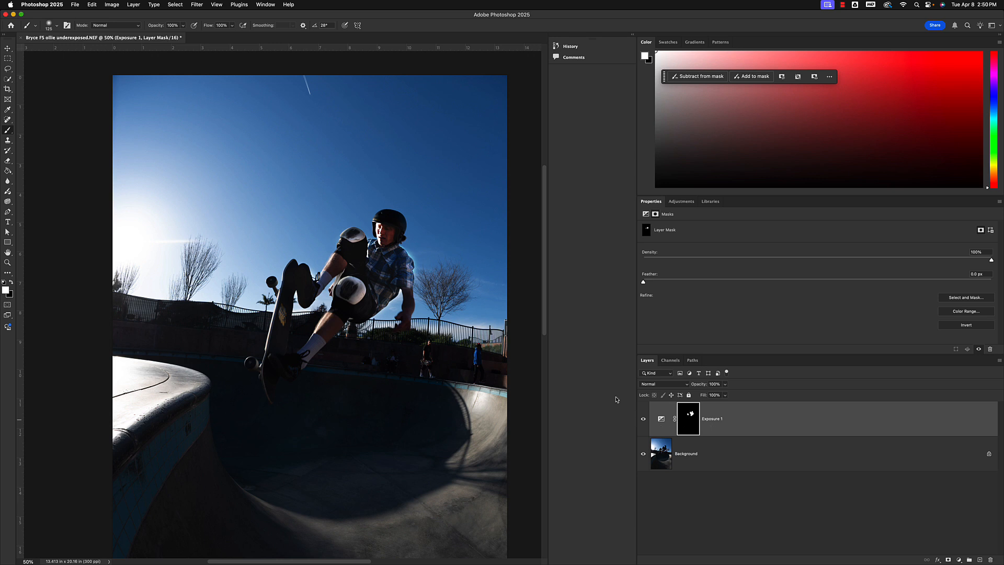
# Step: Undo the last strokes on the Exposure 1 mask and delete the Exposure 1 adjustment layer
pyautogui.press('super+z')
pyautogui.press('super+minus')
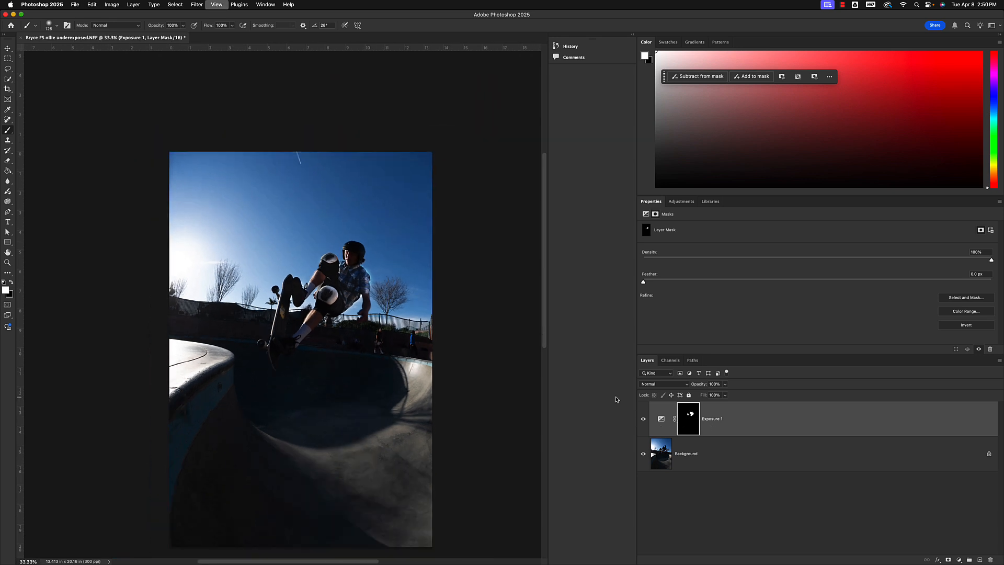
pyautogui.press('super+minus')
pyautogui.press('super+equal')
pyautogui.moveTo(395, 422); pyautogui.dragTo(416, 381)
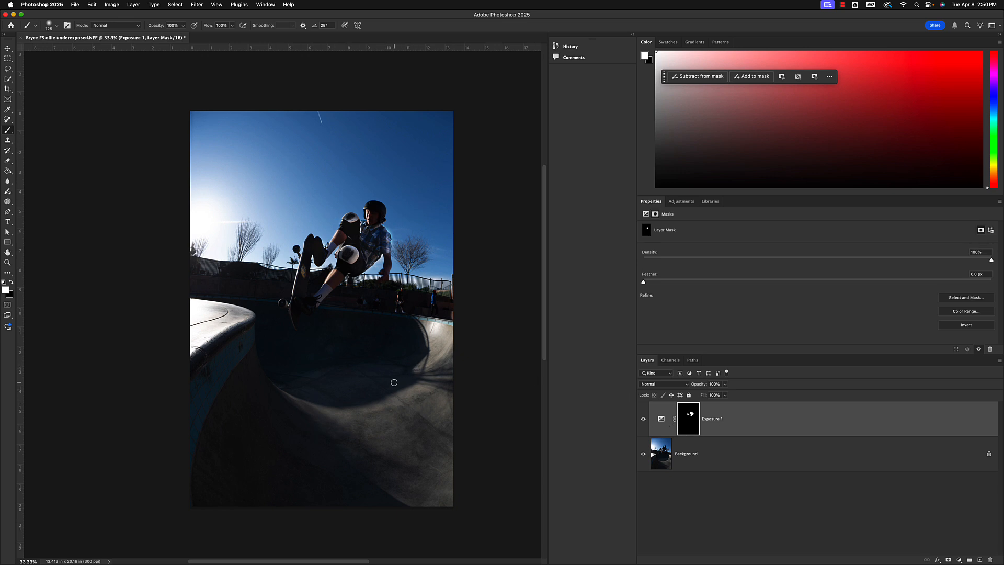
pyautogui.click(821, 423)
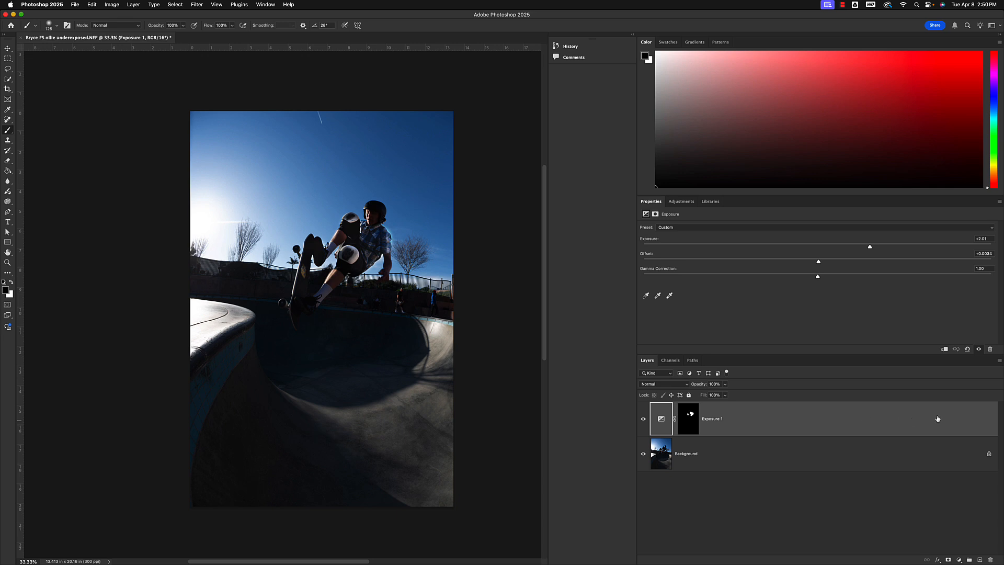
pyautogui.moveTo(937, 418); pyautogui.dragTo(990, 560)
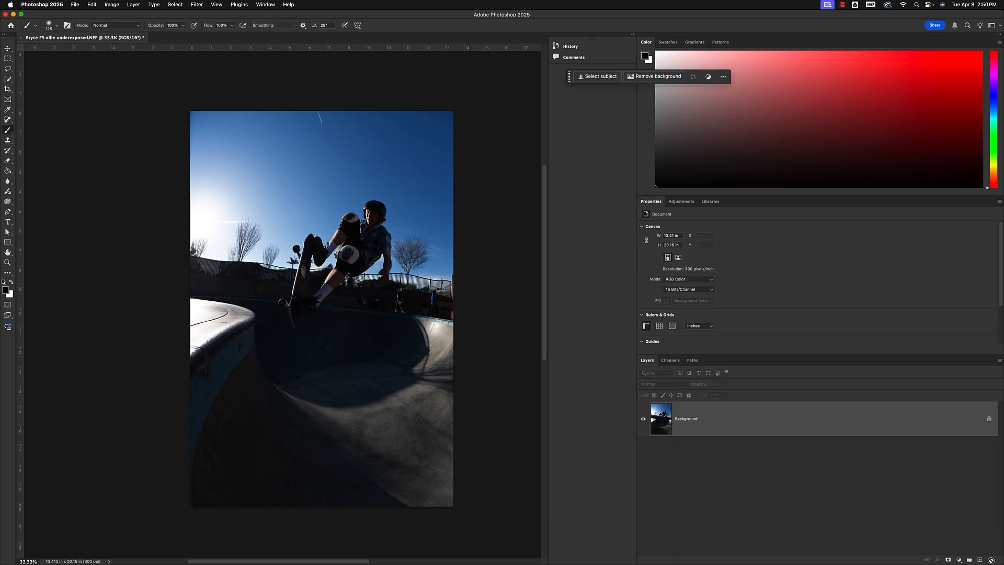
# Step: Try a Brightness/Contrast adjustment layer above the Background and delete it
pyautogui.click(959, 559)
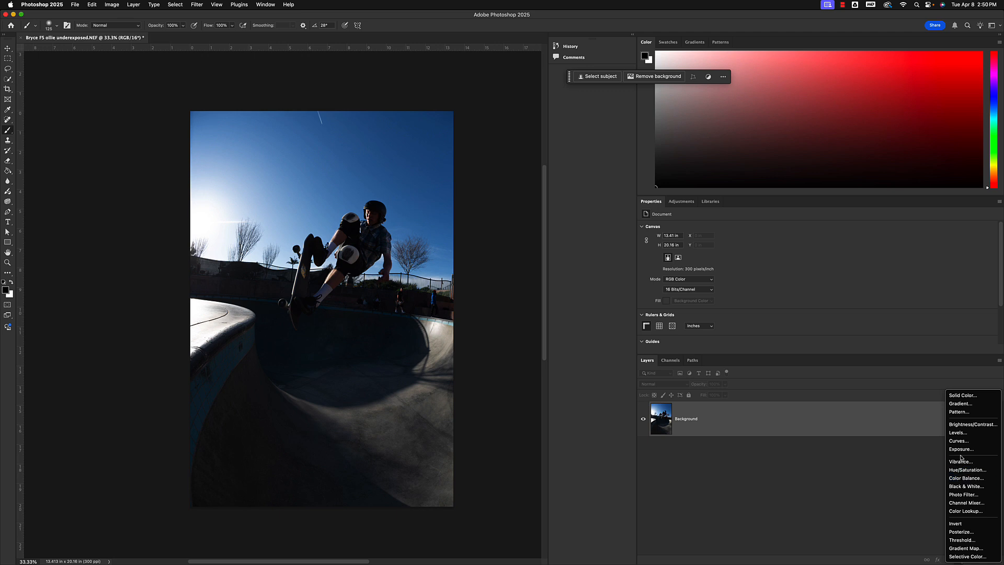
pyautogui.click(958, 424)
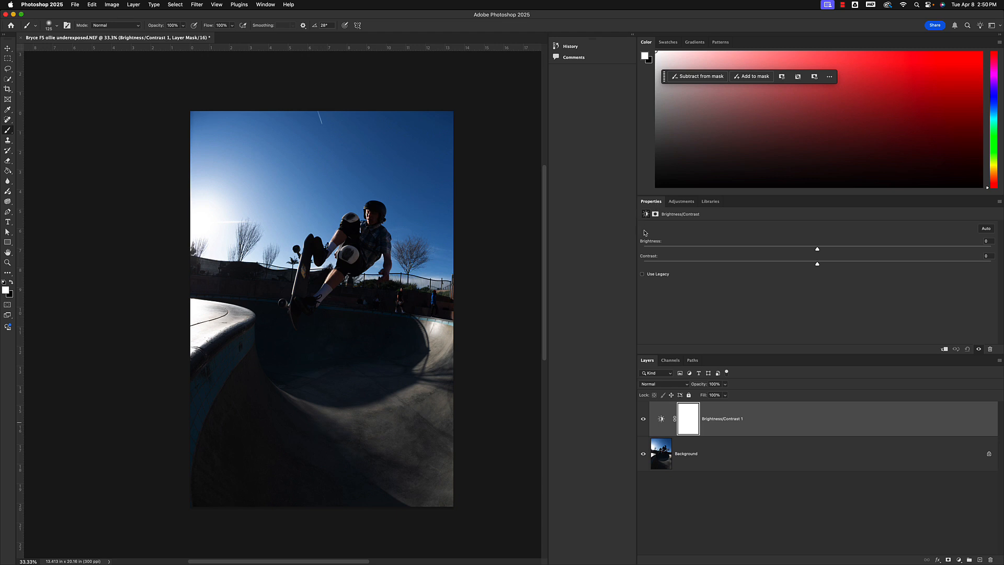
pyautogui.moveTo(821, 251)
pyautogui.mouseDown()
pyautogui.moveTo(854, 254)
pyautogui.moveTo(817, 256)
pyautogui.mouseUp()
pyautogui.moveTo(829, 421); pyautogui.dragTo(990, 560)
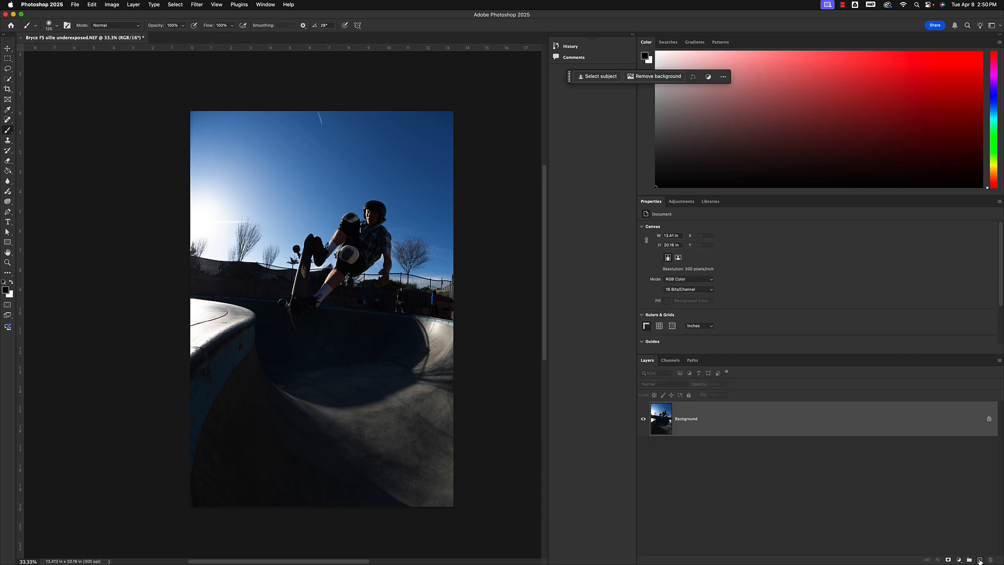
# Step: Add a Hue/Saturation adjustment layer above the Background and set its Saturation to -100
pyautogui.click(958, 559)
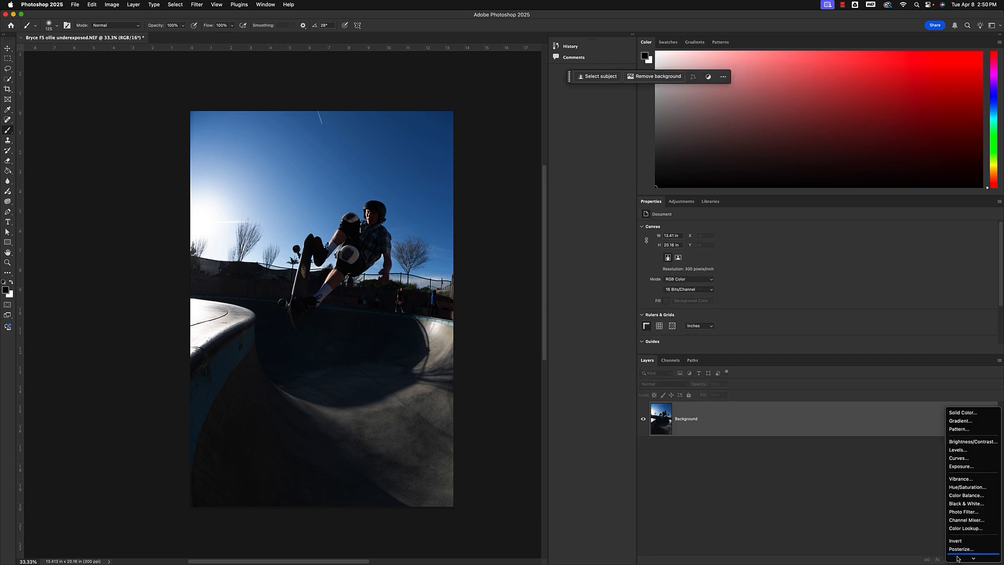
pyautogui.click(961, 479)
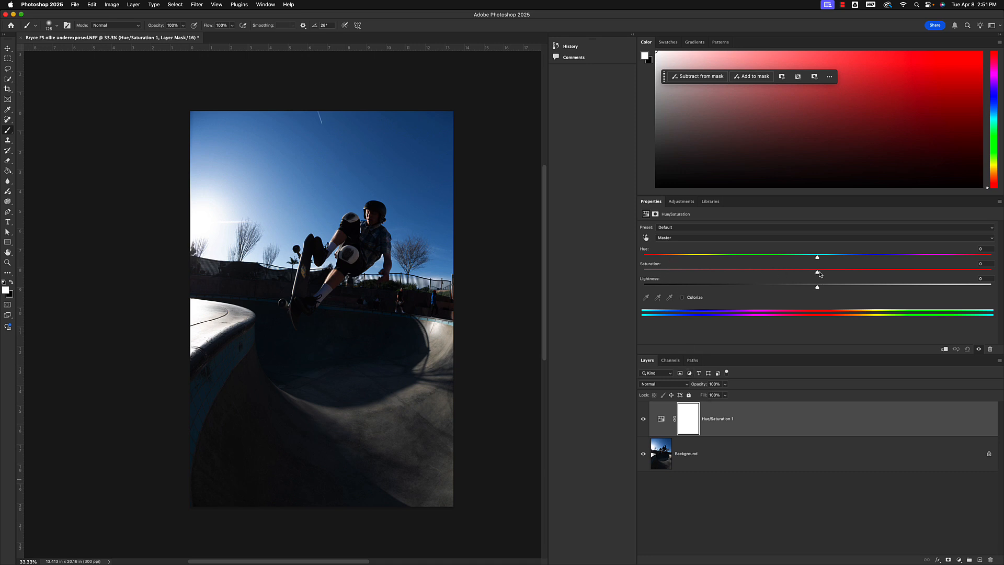
pyautogui.moveTo(818, 273); pyautogui.dragTo(614, 274)
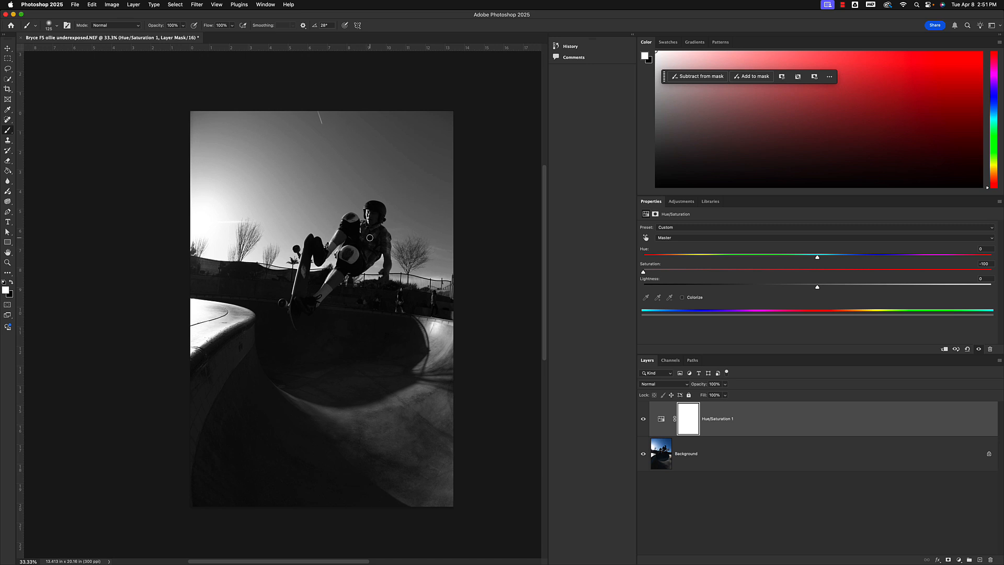
# Step: Paint black on the Hue/Saturation 1 mask over the skater and skateboard to bring back their color
pyautogui.press('super+plus')
pyautogui.press('super+plus')
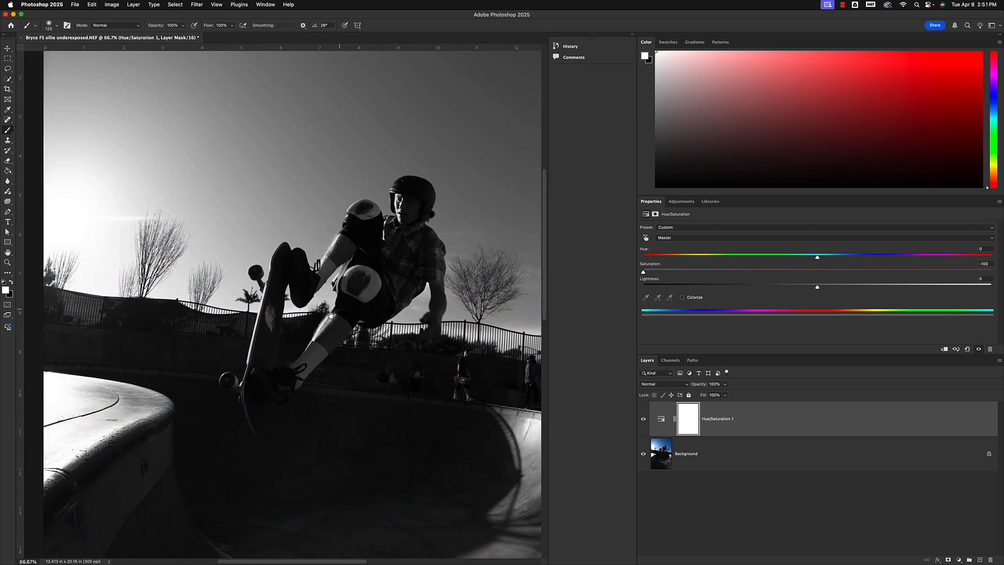
pyautogui.press('x')
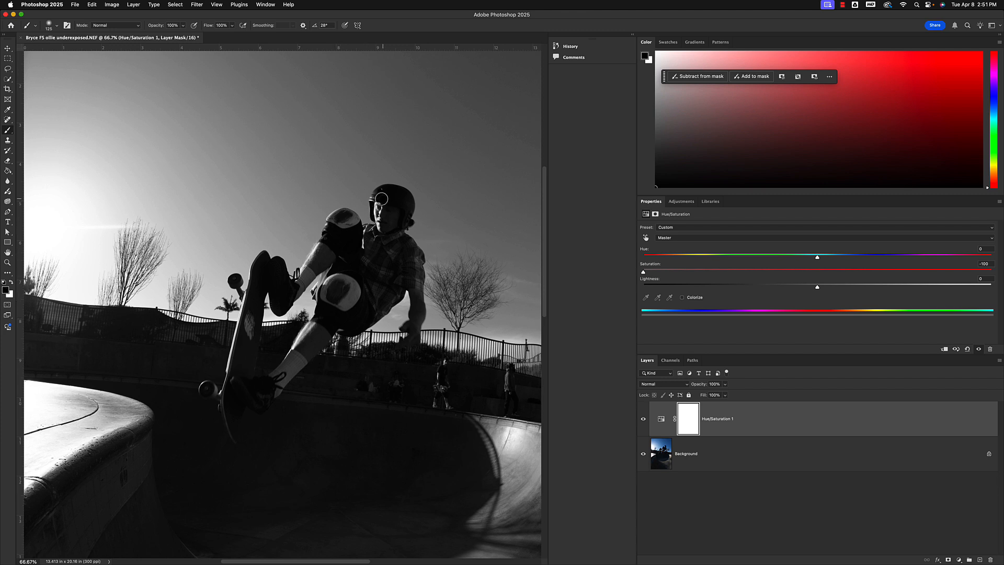
pyautogui.moveTo(381, 199)
pyautogui.mouseDown()
pyautogui.moveTo(389, 222)
pyautogui.moveTo(379, 212)
pyautogui.moveTo(396, 251)
pyautogui.moveTo(402, 240)
pyautogui.moveTo(414, 260)
pyautogui.moveTo(396, 285)
pyautogui.moveTo(381, 252)
pyautogui.moveTo(354, 240)
pyautogui.moveTo(345, 223)
pyautogui.moveTo(289, 291)
pyautogui.moveTo(278, 266)
pyautogui.moveTo(282, 300)
pyautogui.moveTo(334, 238)
pyautogui.moveTo(341, 265)
pyautogui.moveTo(324, 291)
pyautogui.moveTo(325, 314)
pyautogui.moveTo(279, 380)
pyautogui.moveTo(355, 300)
pyautogui.moveTo(372, 303)
pyautogui.moveTo(393, 282)
pyautogui.moveTo(375, 312)
pyautogui.moveTo(414, 277)
pyautogui.moveTo(406, 330)
pyautogui.mouseUp()
pyautogui.moveTo(263, 264)
pyautogui.mouseDown()
pyautogui.moveTo(231, 425)
pyautogui.moveTo(233, 385)
pyautogui.moveTo(208, 387)
pyautogui.moveTo(212, 395)
pyautogui.mouseUp()
# Step: Enlarge the brush to 400 px and paint white on the Hue/Saturation 1 mask over color spill around the skater
pyautogui.press(']')
pyautogui.press(']')
pyautogui.press(']')
pyautogui.press(']')
pyautogui.press(']')
pyautogui.press(']')
pyautogui.press('x')
pyautogui.press('super+plus')
pyautogui.press('super+plus')
pyautogui.press('super+plus')
pyautogui.moveTo(527, 328); pyautogui.dragTo(100, 328)
pyautogui.moveTo(243, 287); pyautogui.dragTo(139, 304)
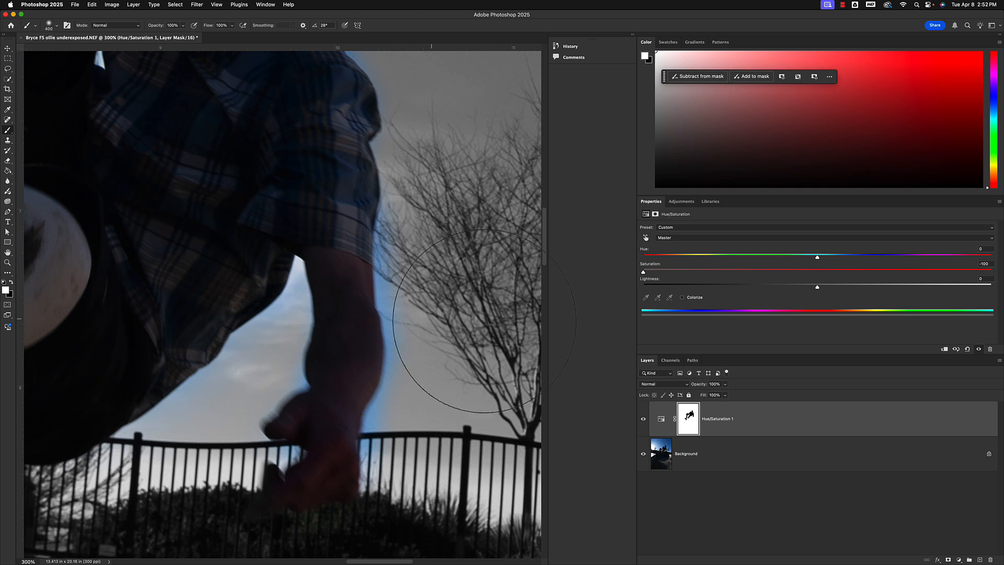
# Step: Set the brush to 80 px with a harder edge and paint white on the mask around the skater's hanging arm
pyautogui.press('[')
pyautogui.press('[')
pyautogui.press('[')
pyautogui.press('[')
pyautogui.press('[')
pyautogui.press('[')
pyautogui.press('[')
pyautogui.press('[')
pyautogui.press('[')
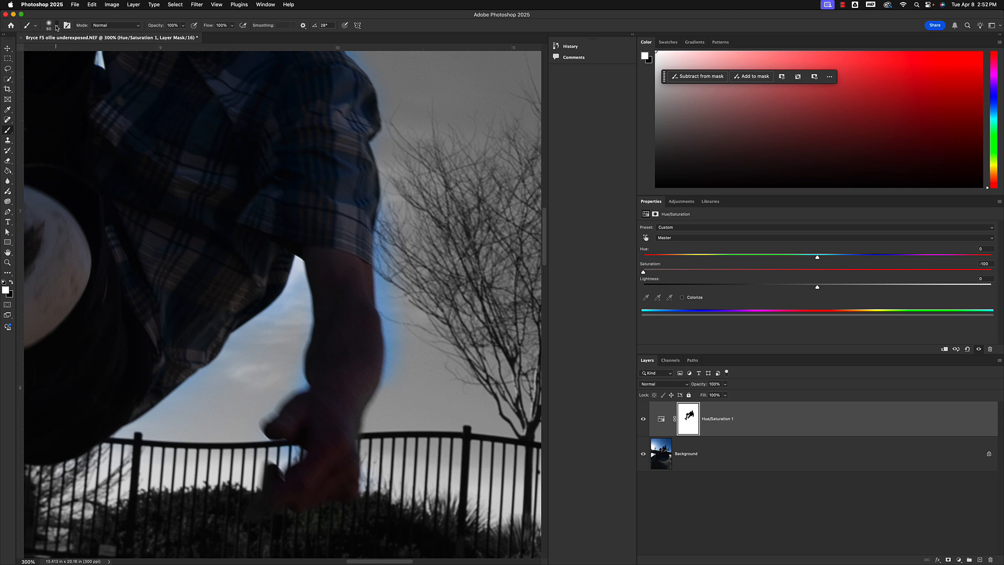
pyautogui.click(56, 26)
pyautogui.moveTo(56, 67); pyautogui.dragTo(67, 67)
pyautogui.click(387, 418)
pyautogui.moveTo(407, 323)
pyautogui.mouseDown()
pyautogui.moveTo(393, 255)
pyautogui.moveTo(403, 185)
pyautogui.mouseUp()
pyautogui.moveTo(292, 312)
pyautogui.mouseDown()
pyautogui.moveTo(207, 393)
pyautogui.moveTo(137, 434)
pyautogui.moveTo(281, 377)
pyautogui.moveTo(269, 386)
pyautogui.moveTo(296, 283)
pyautogui.moveTo(289, 309)
pyautogui.moveTo(335, 376)
pyautogui.moveTo(353, 369)
pyautogui.mouseUp()
# Step: Reduce the brush to 40 px and paint white on the mask over the blue halo around the skateboard's upper wheel
pyautogui.press('[')
pyautogui.press('[')
pyautogui.press('[')
pyautogui.press('[')
pyautogui.press('super+1')
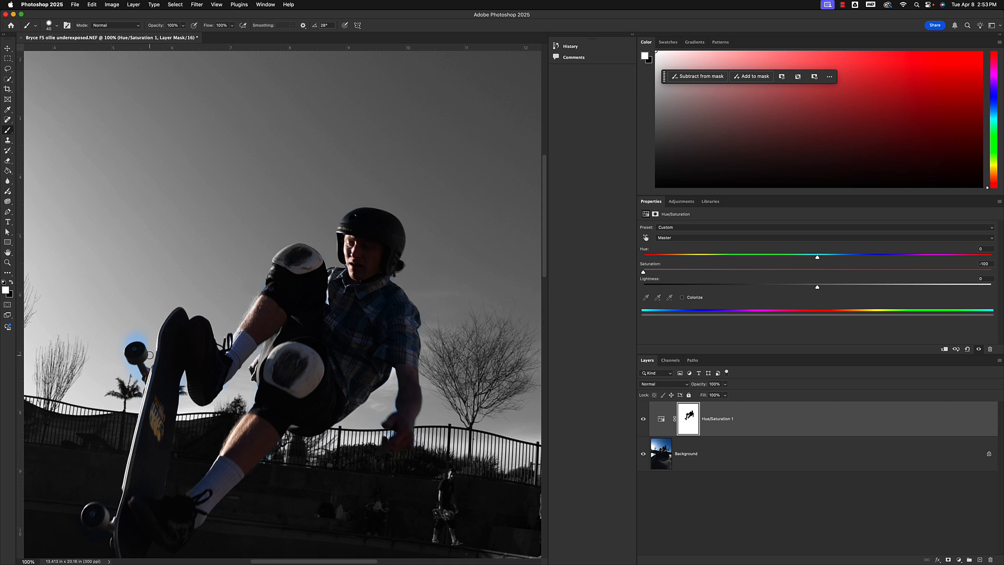
pyautogui.moveTo(145, 345)
pyautogui.mouseDown()
pyautogui.moveTo(124, 345)
pyautogui.moveTo(148, 333)
pyautogui.mouseUp()
pyautogui.press('super+minus')
pyautogui.press('super+minus')
pyautogui.press('super+minus')
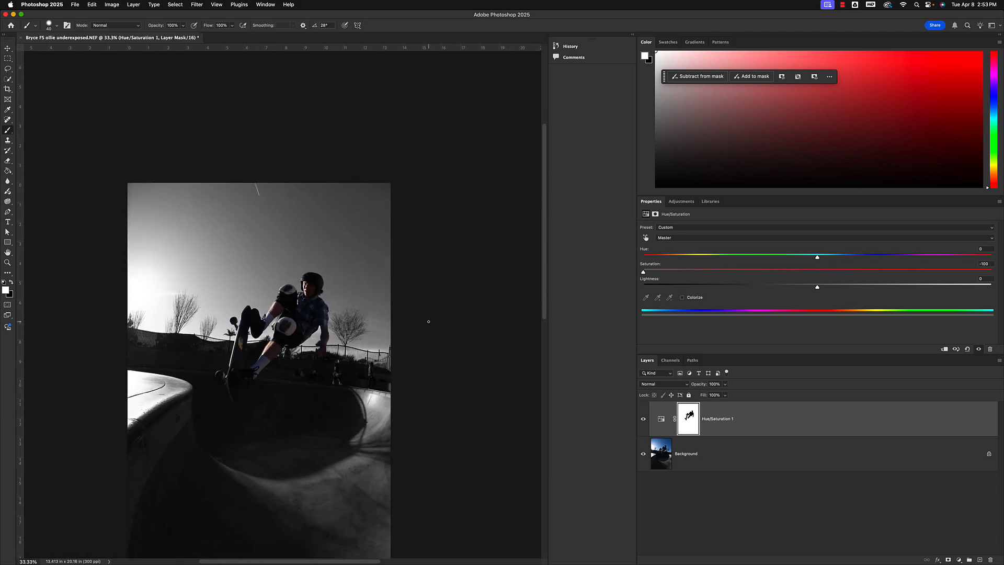
pyautogui.scroll(-3, 356, 255)
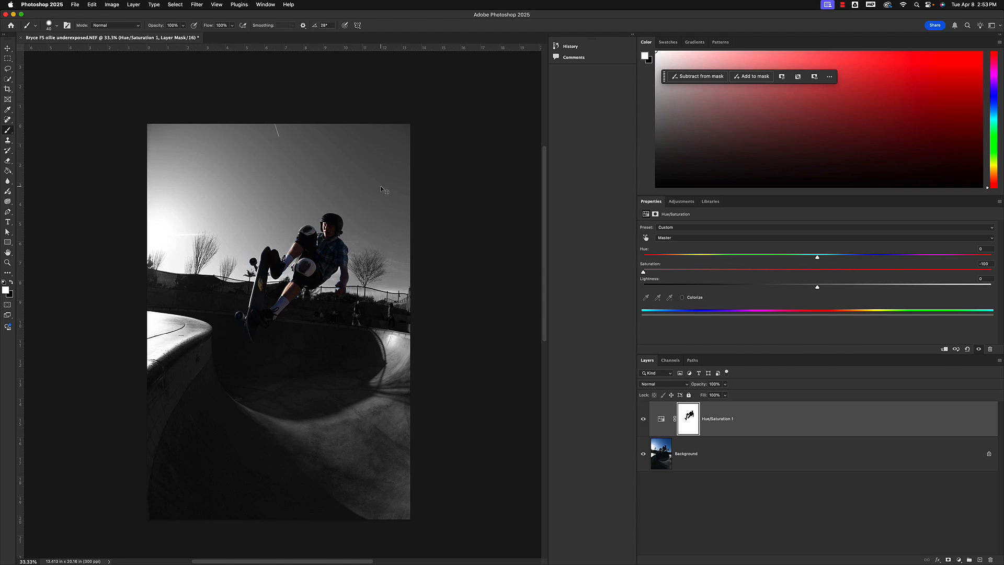
# Step: Invert the Hue/Saturation 1 mask so that only the skater and skateboard are desaturated
pyautogui.press('super+i')
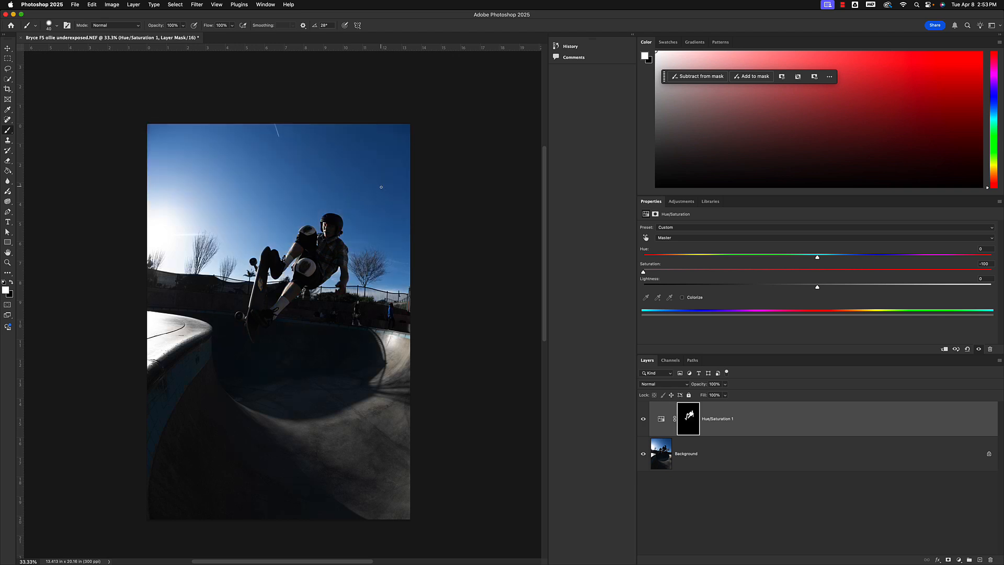
pyautogui.press('super+1')
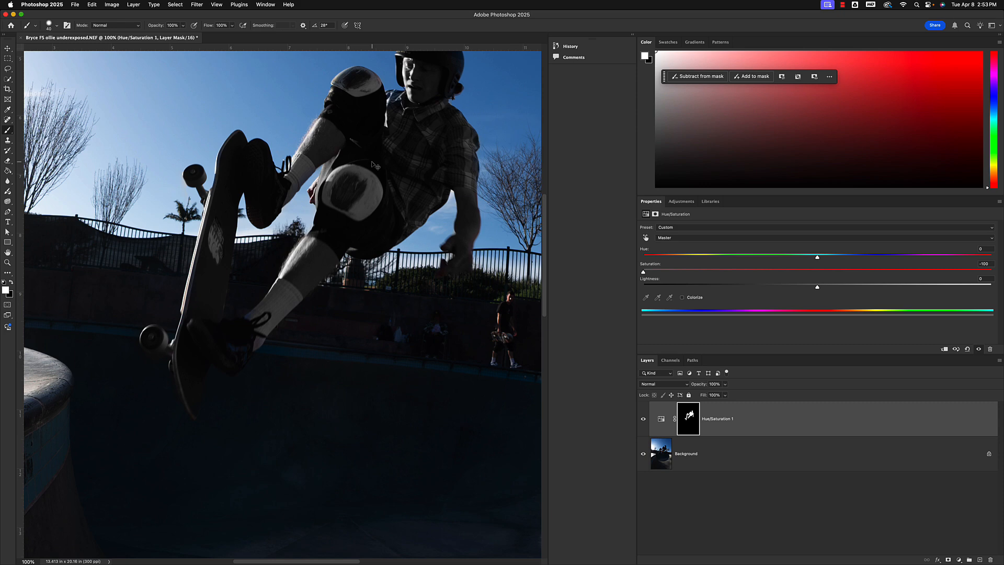
pyautogui.press('super+minus')
pyautogui.press('super+minus')
pyautogui.press('super+minus')
pyautogui.press('super+minus')
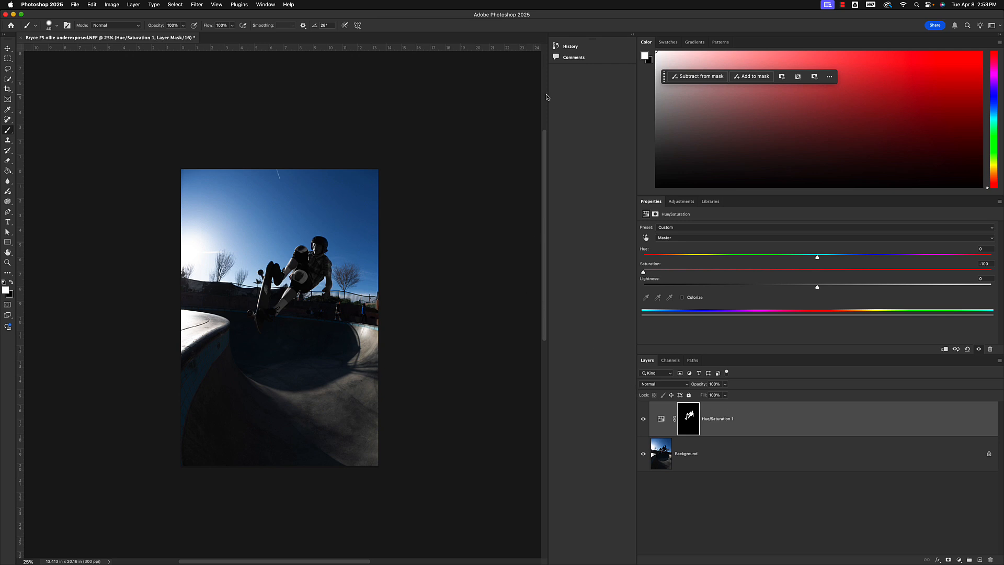
pyautogui.press('super+plus')
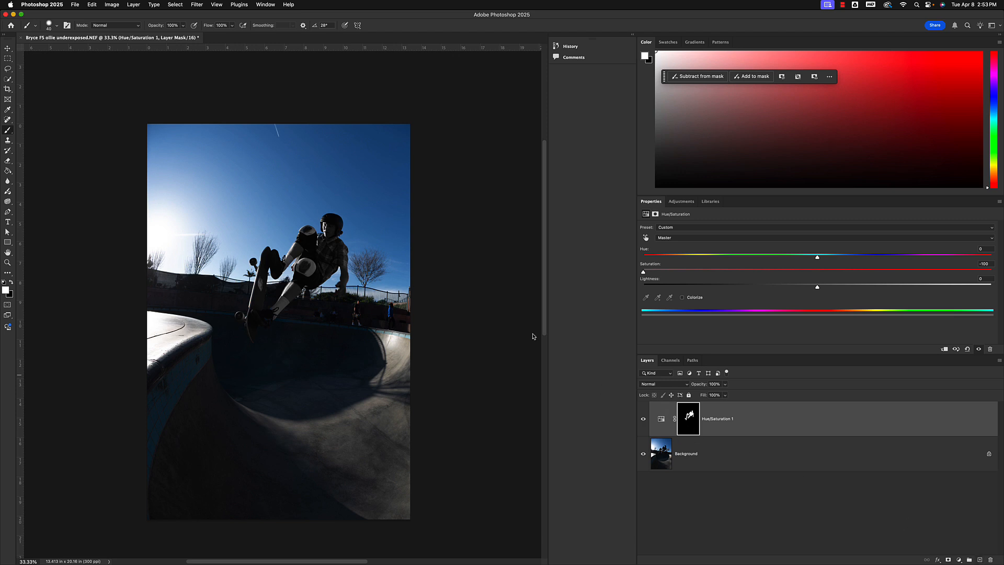
pyautogui.click(109, 4)
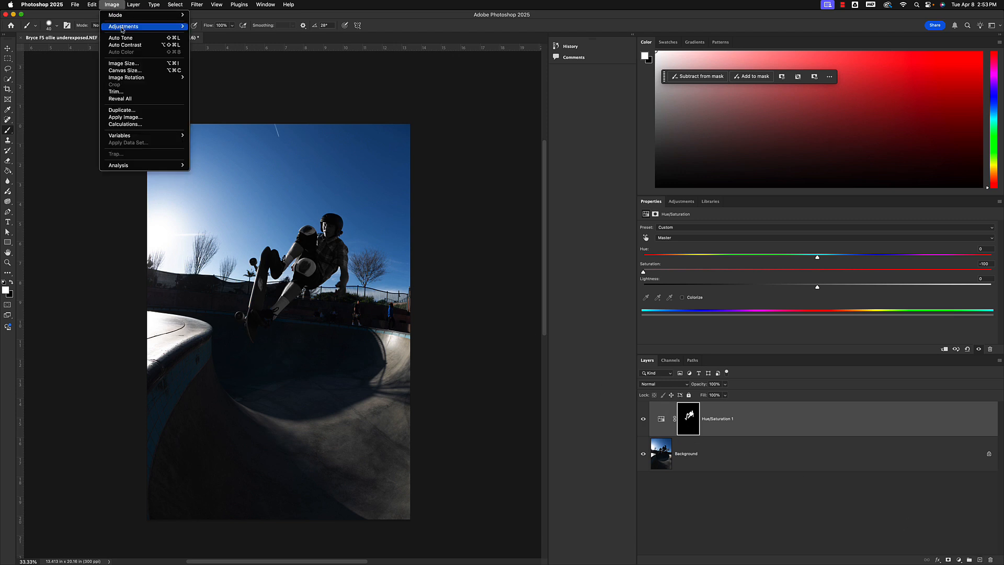
pyautogui.moveTo(123, 26)
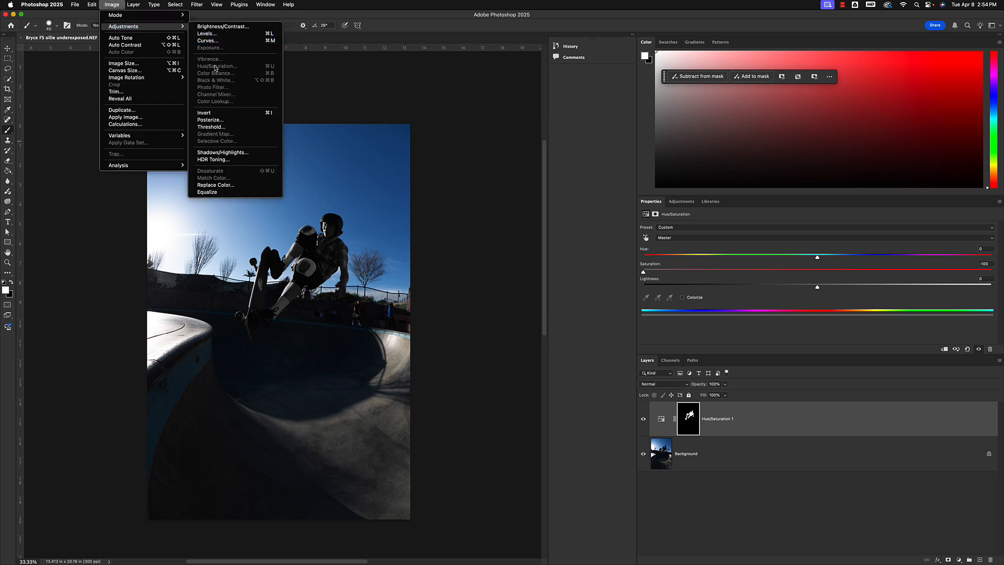
pyautogui.click(958, 559)
pyautogui.click(959, 560)
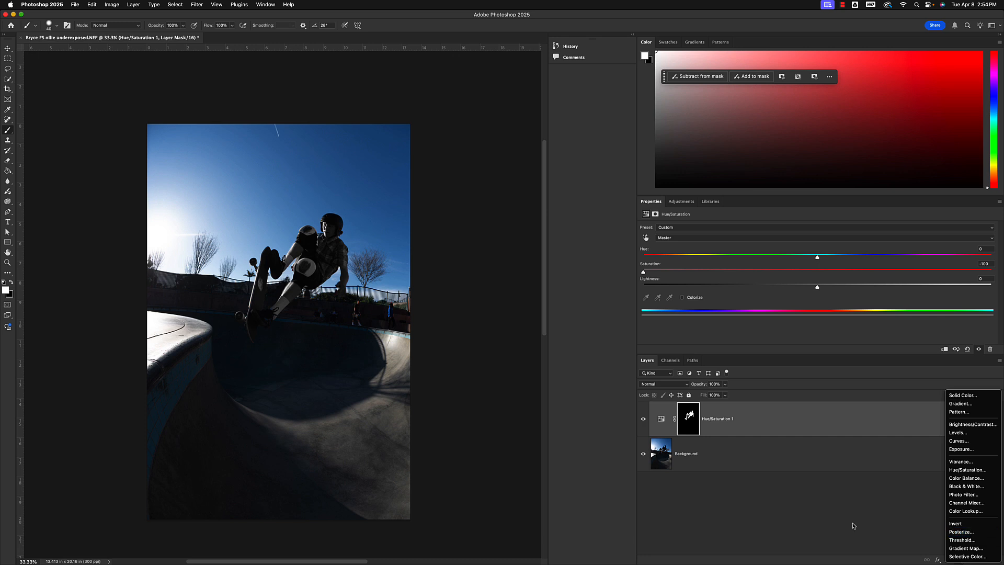
# Step: Delete the Hue/Saturation 1 adjustment layer and narrow the panel area to widen the canvas
pyautogui.click(779, 523)
pyautogui.click(726, 425)
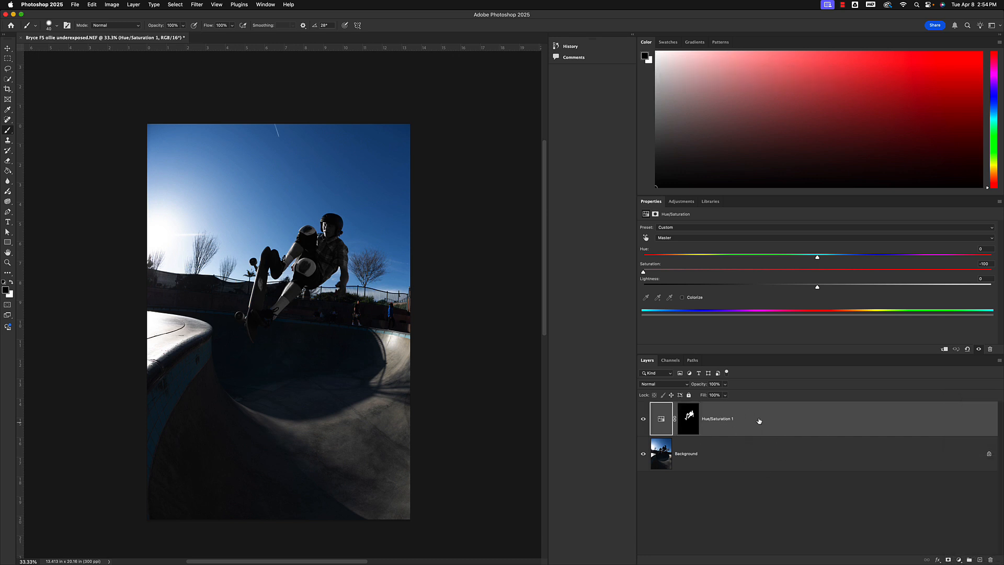
pyautogui.moveTo(757, 418); pyautogui.dragTo(990, 557)
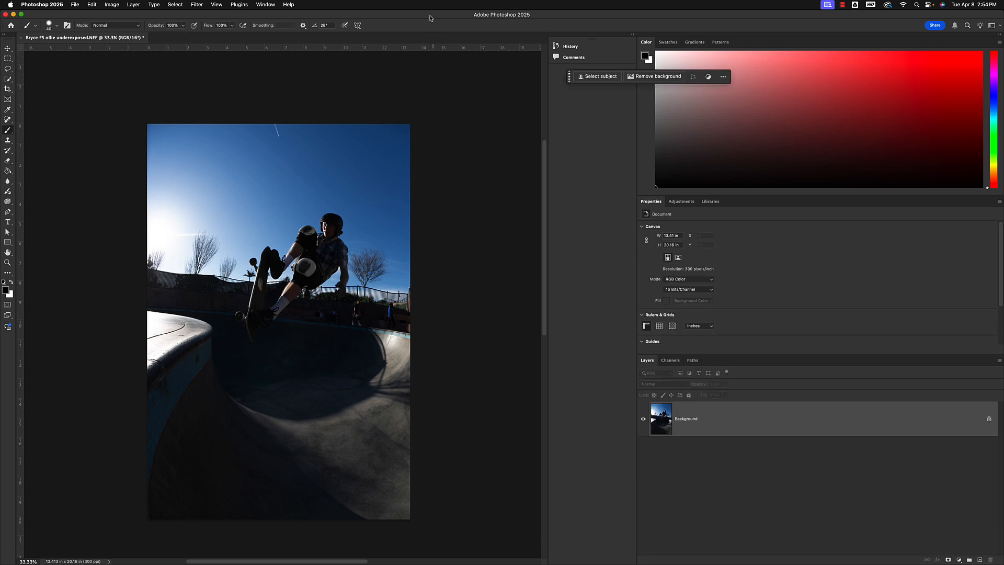
pyautogui.moveTo(429, 15)
pyautogui.mouseDown()
pyautogui.moveTo(451, 16)
pyautogui.moveTo(432, 17)
pyautogui.mouseUp()
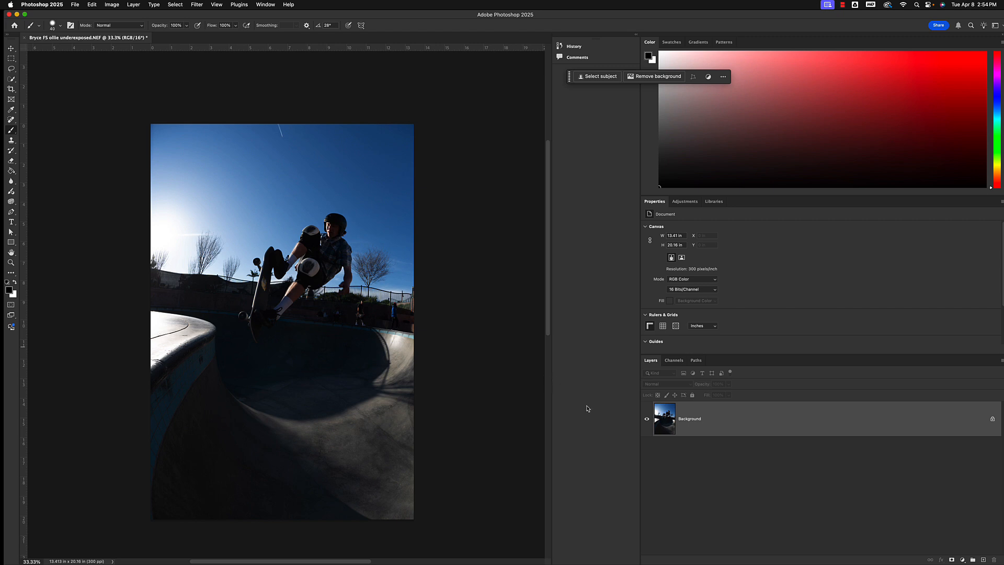
pyautogui.moveTo(641, 462); pyautogui.dragTo(803, 470)
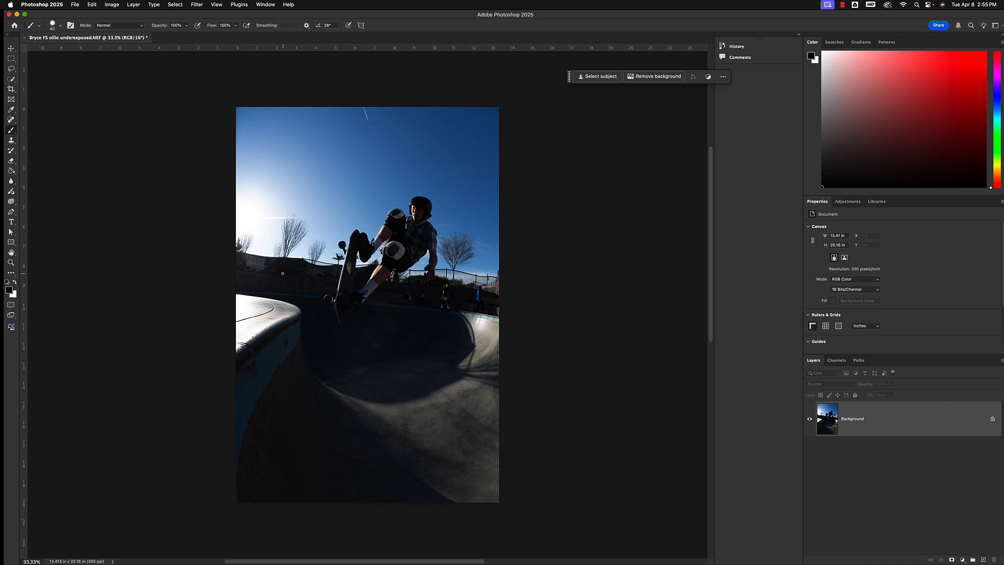
# Step: Open the Background photo in the Camera Raw Filter and collapse the Light settings
pyautogui.click(108, 5)
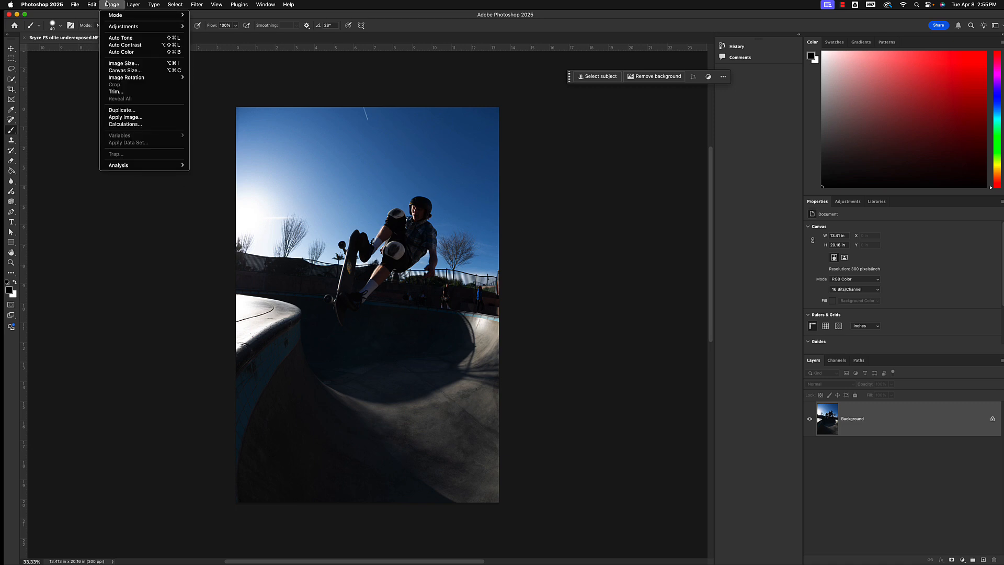
pyautogui.moveTo(197, 5)
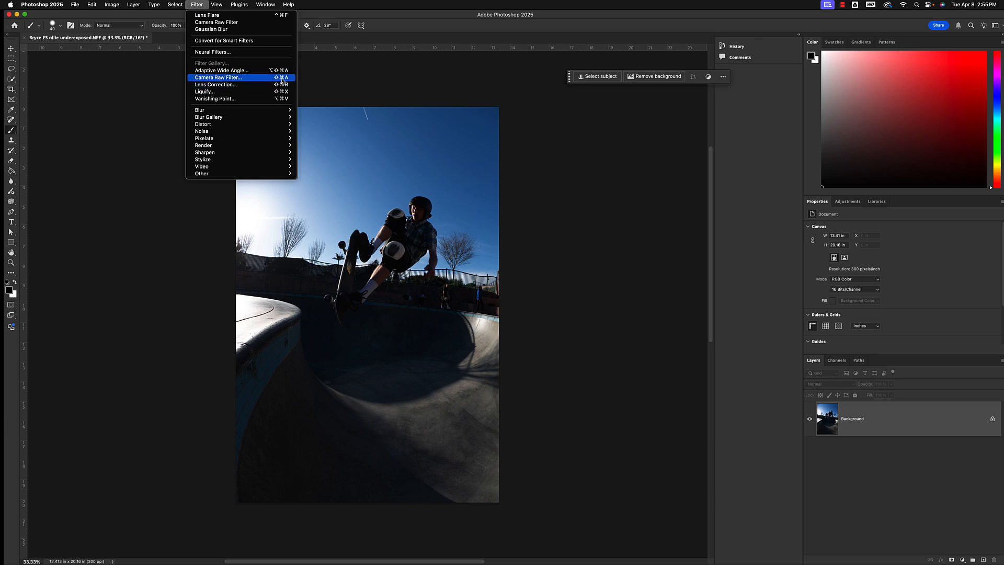
pyautogui.click(607, 206)
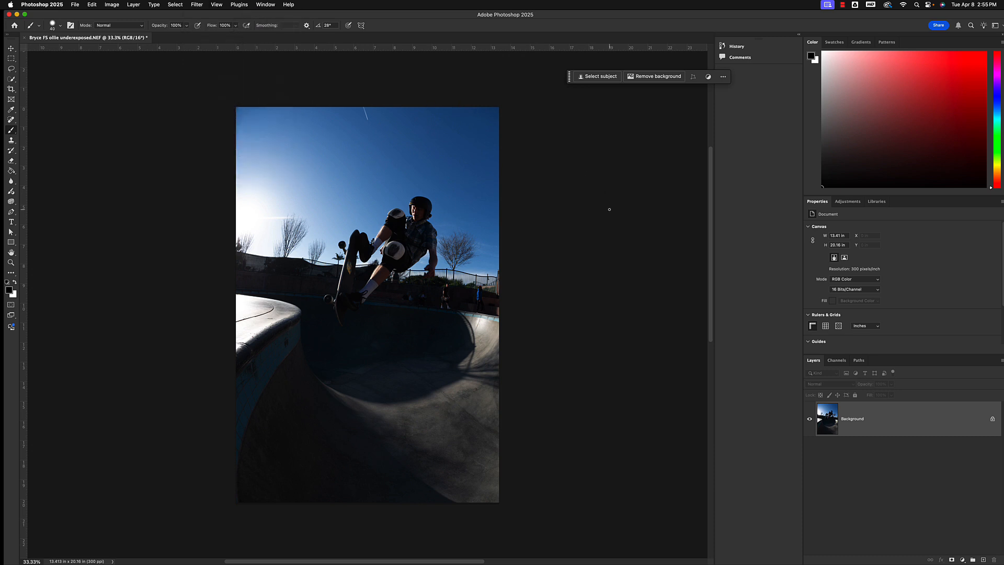
pyautogui.press('super+shift+a')
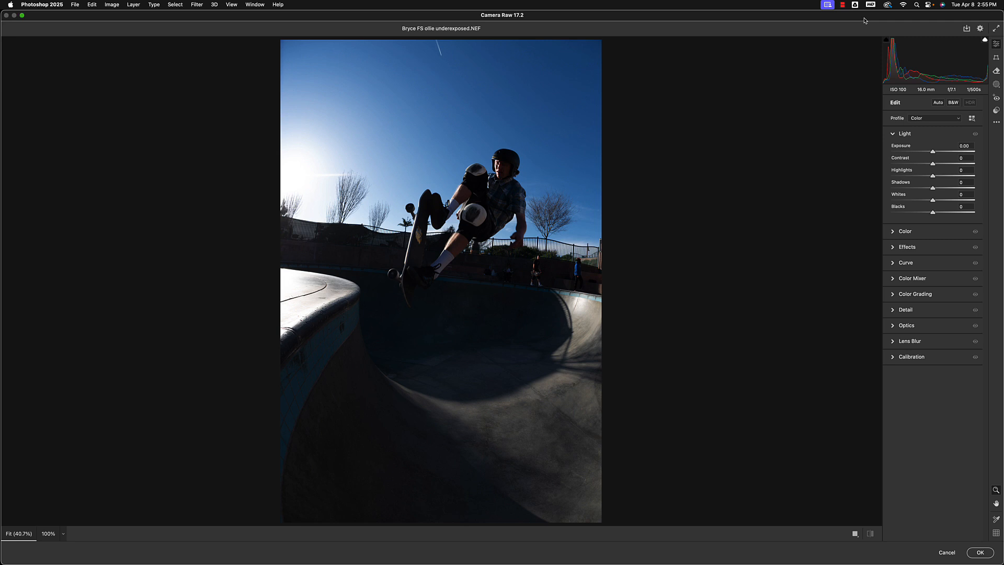
pyautogui.click(892, 134)
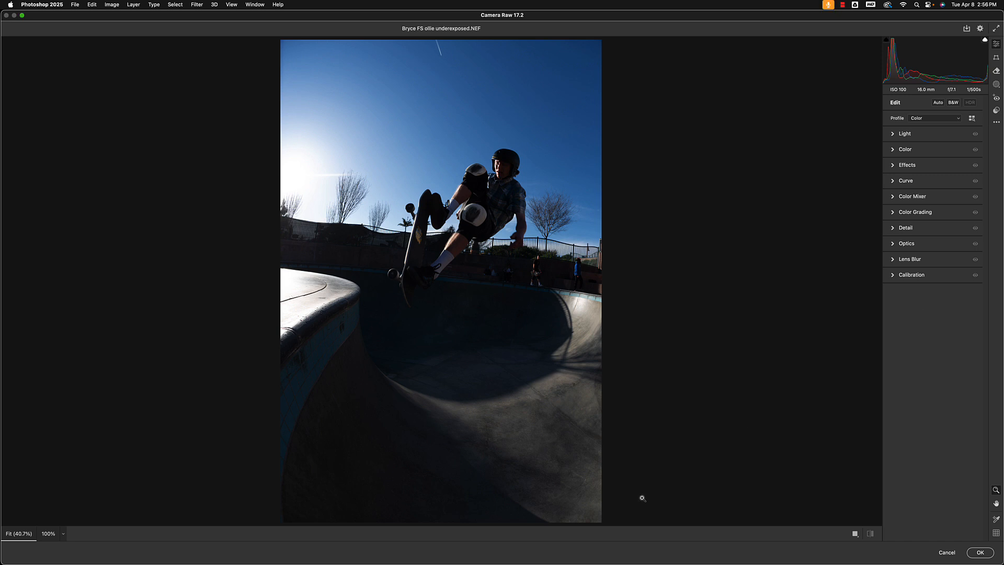
pyautogui.moveTo(520, 563)
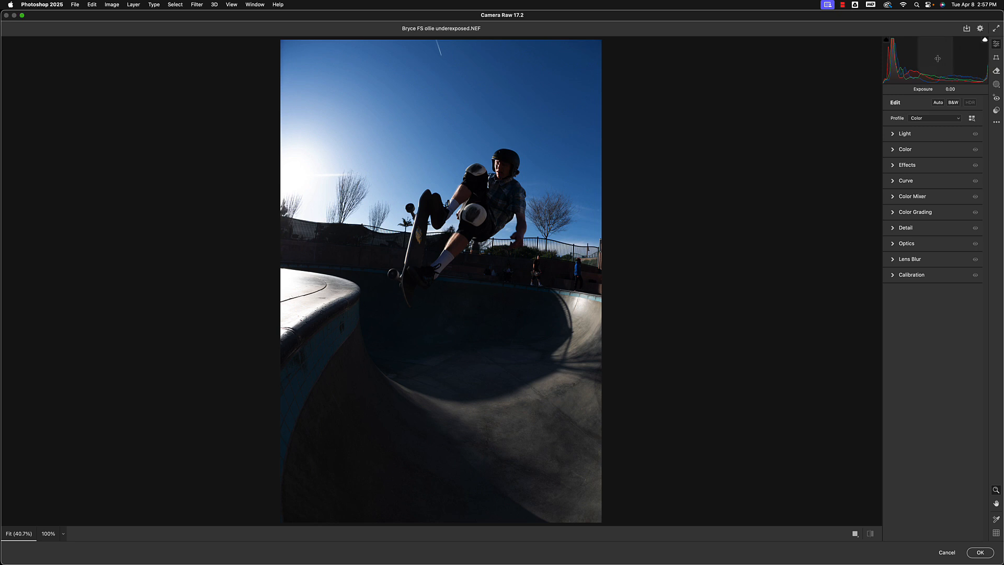
# Step: Brighten the underexposed photo with Exposure at +1.59, Whites at -62 and Shadows at +34
pyautogui.moveTo(935, 62); pyautogui.dragTo(960, 62)
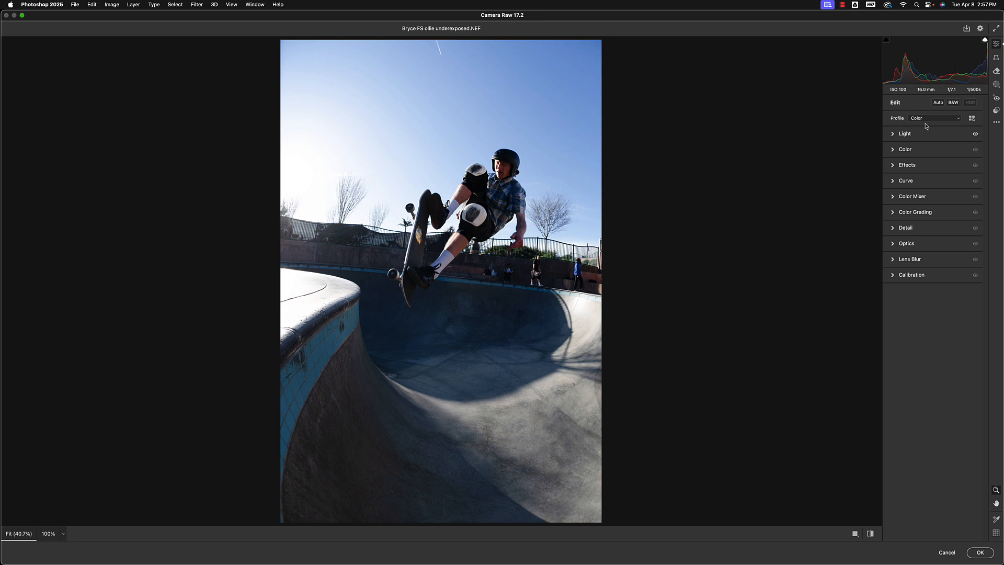
pyautogui.click(891, 135)
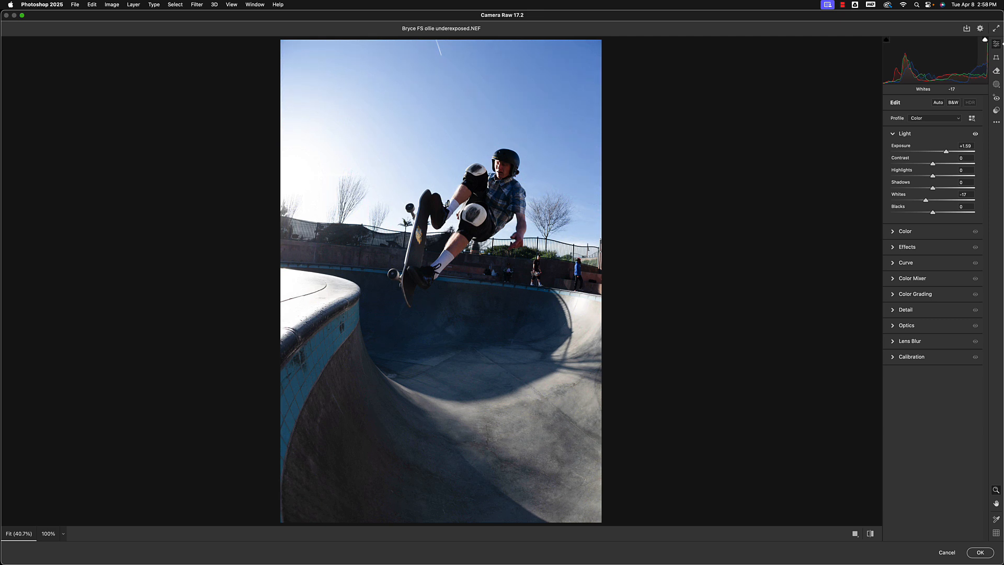
pyautogui.moveTo(925, 201); pyautogui.dragTo(910, 200)
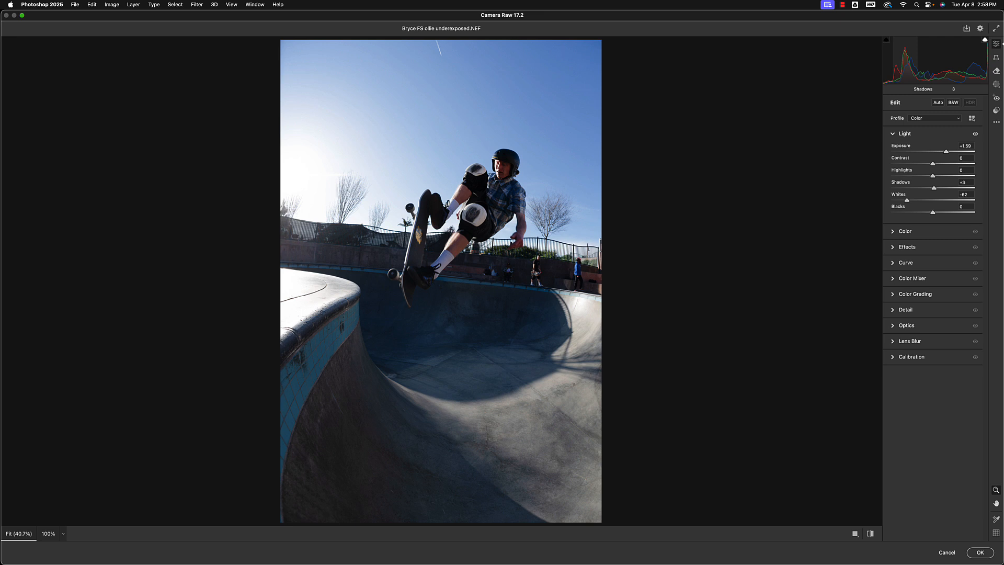
pyautogui.moveTo(897, 73); pyautogui.dragTo(912, 56)
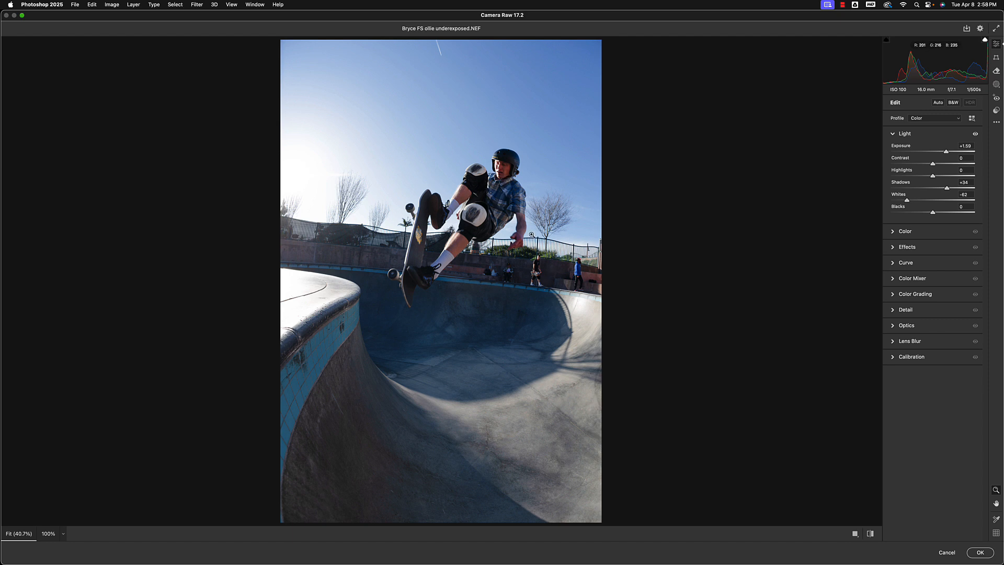
# Step: Return the light adjustments to near neutral with Exposure at -0.05, Shadows at -1 and Whites at 0
pyautogui.press('super+minus')
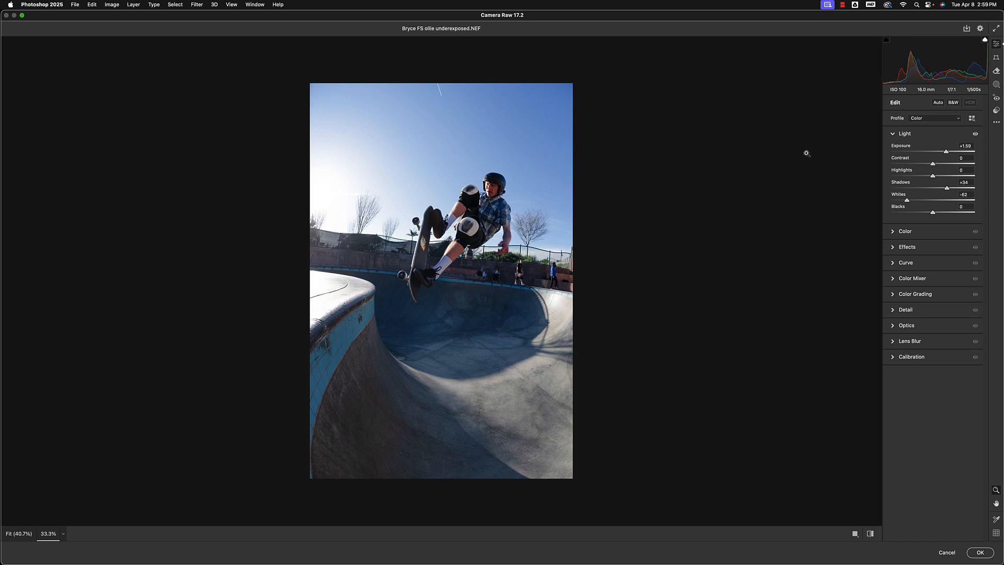
pyautogui.click(932, 152)
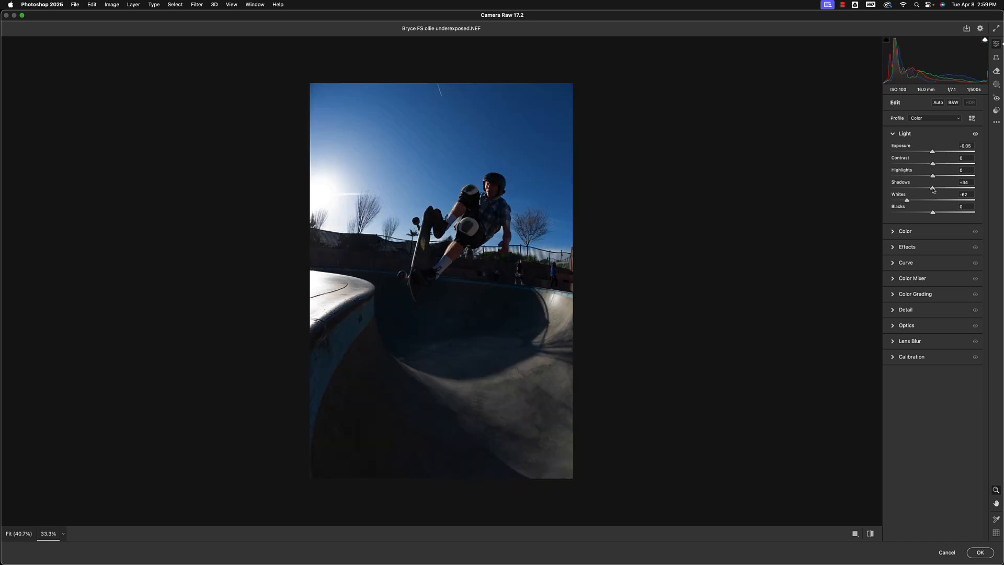
pyautogui.click(933, 201)
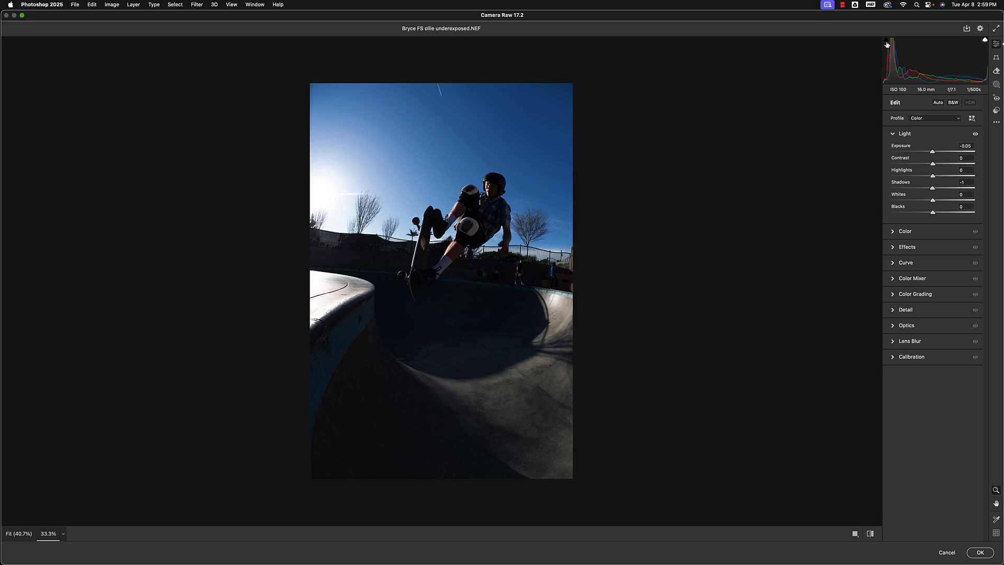
# Step: Show the highlight clipping overlay, test Whites at -78 and bring the value back to -2
pyautogui.click(985, 41)
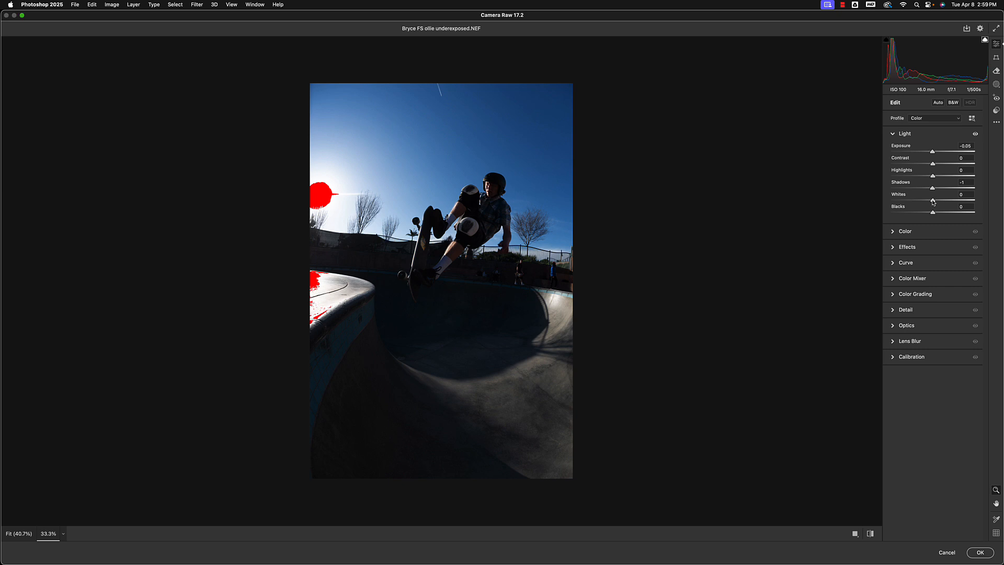
pyautogui.moveTo(933, 202); pyautogui.dragTo(899, 203)
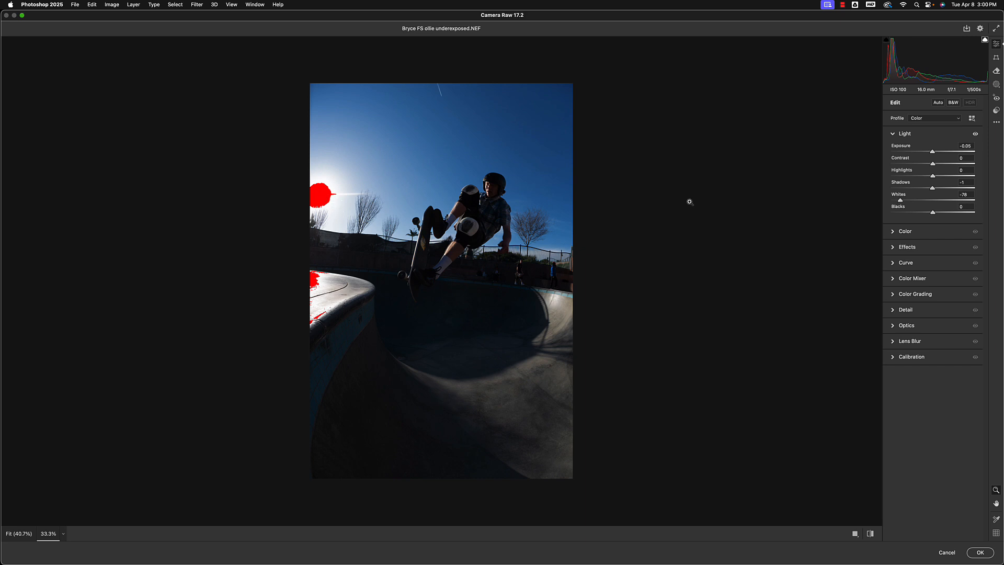
pyautogui.moveTo(904, 204); pyautogui.dragTo(934, 205)
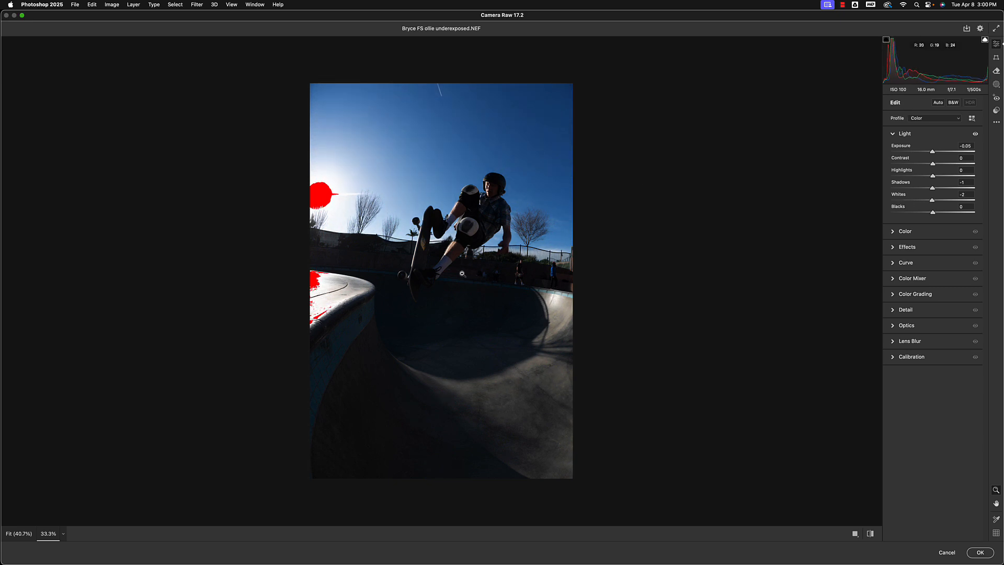
# Step: Try Shadows at +100 and Exposure at +1.00 on the skater, and return them to -2 and -0.10
pyautogui.click(437, 222)
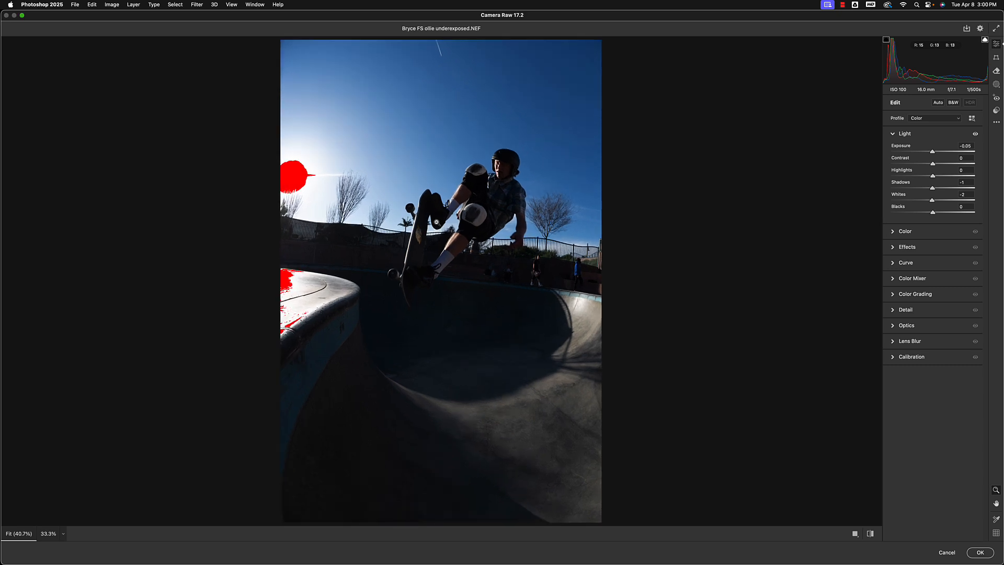
pyautogui.click(437, 210)
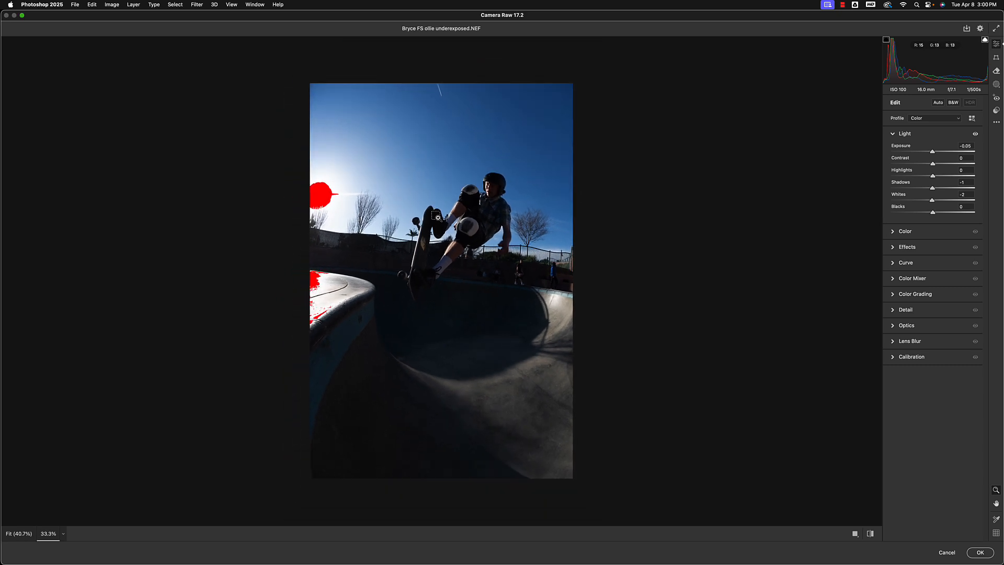
pyautogui.click(437, 216)
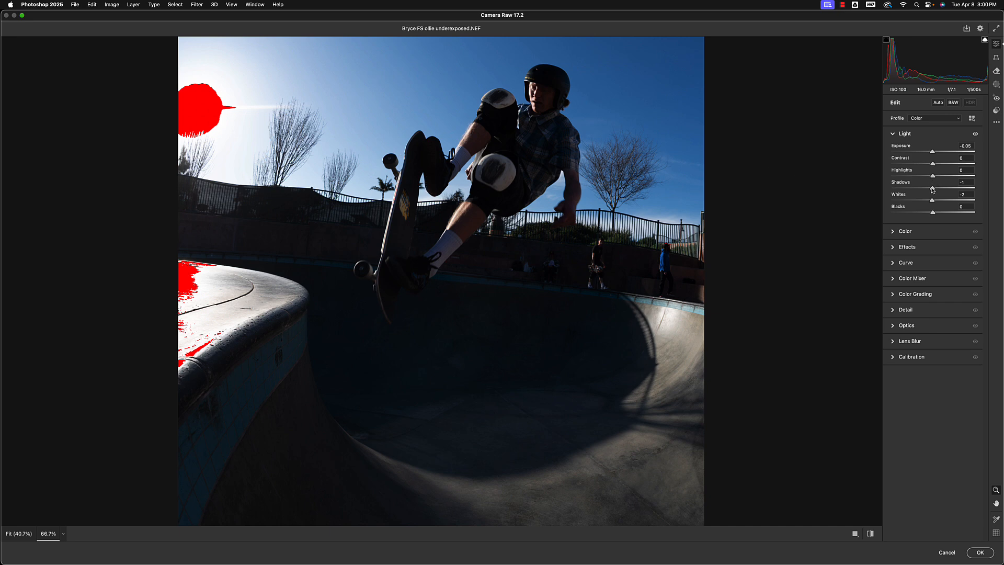
pyautogui.moveTo(932, 187); pyautogui.dragTo(981, 192)
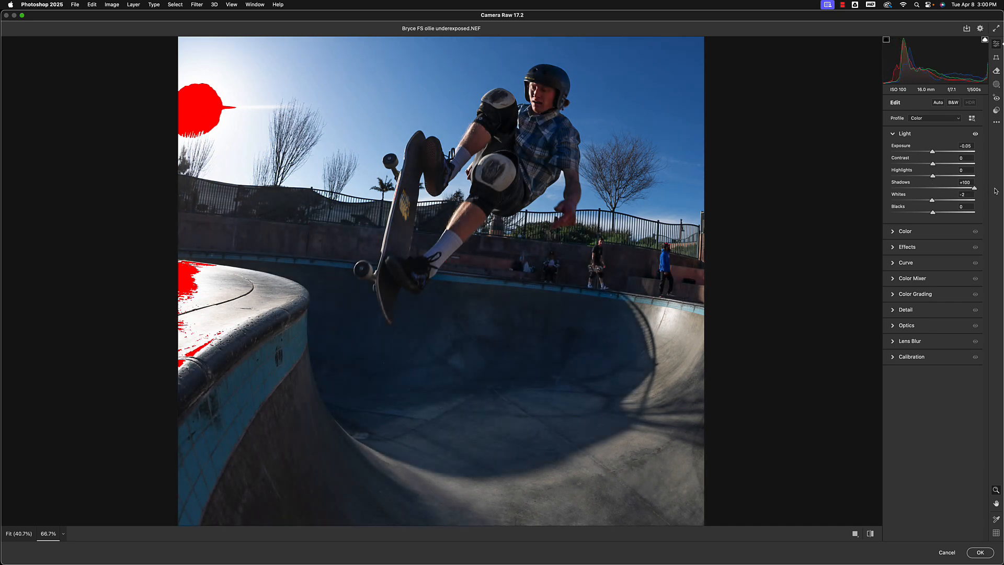
pyautogui.moveTo(932, 151); pyautogui.dragTo(940, 151)
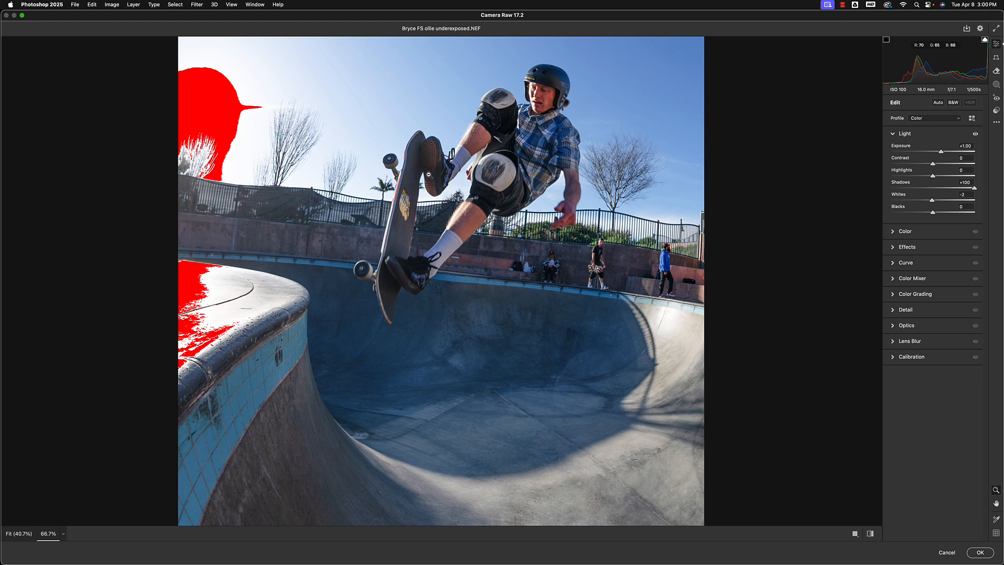
pyautogui.click(932, 188)
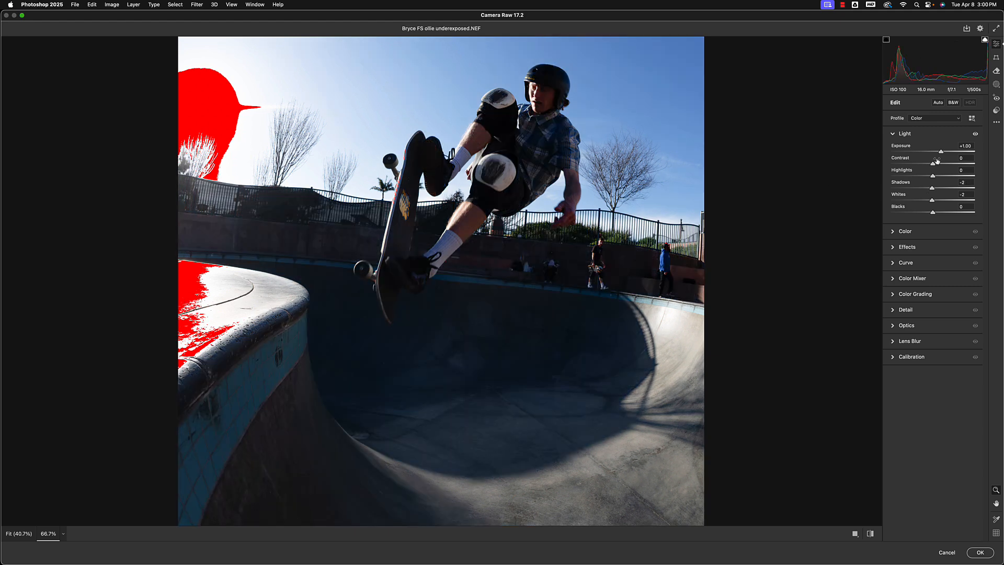
pyautogui.moveTo(939, 152); pyautogui.dragTo(931, 152)
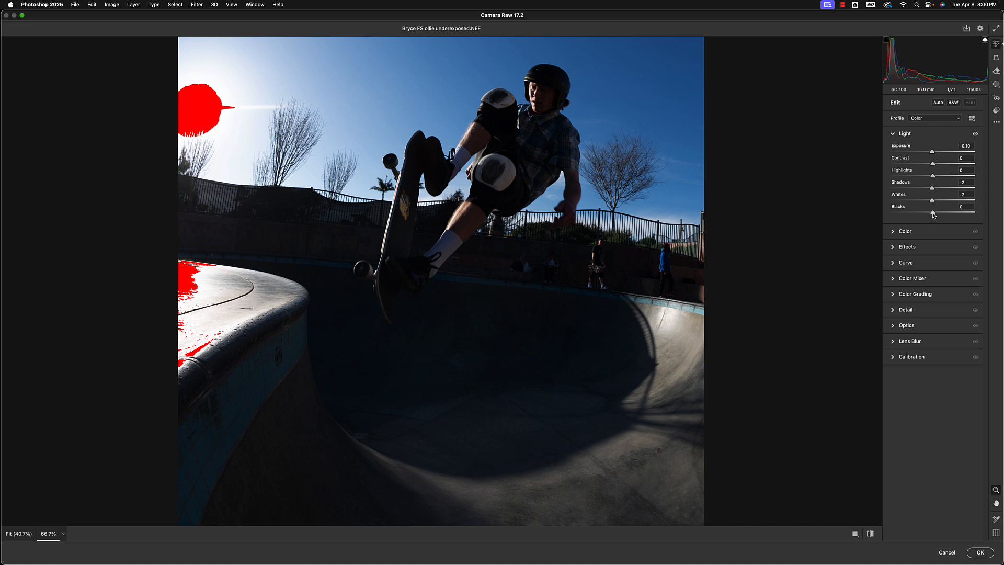
# Step: Test Blacks at -40 against the shadow clipping overlay, hide that overlay and bring Blacks back to about neutral
pyautogui.moveTo(933, 214); pyautogui.dragTo(916, 216)
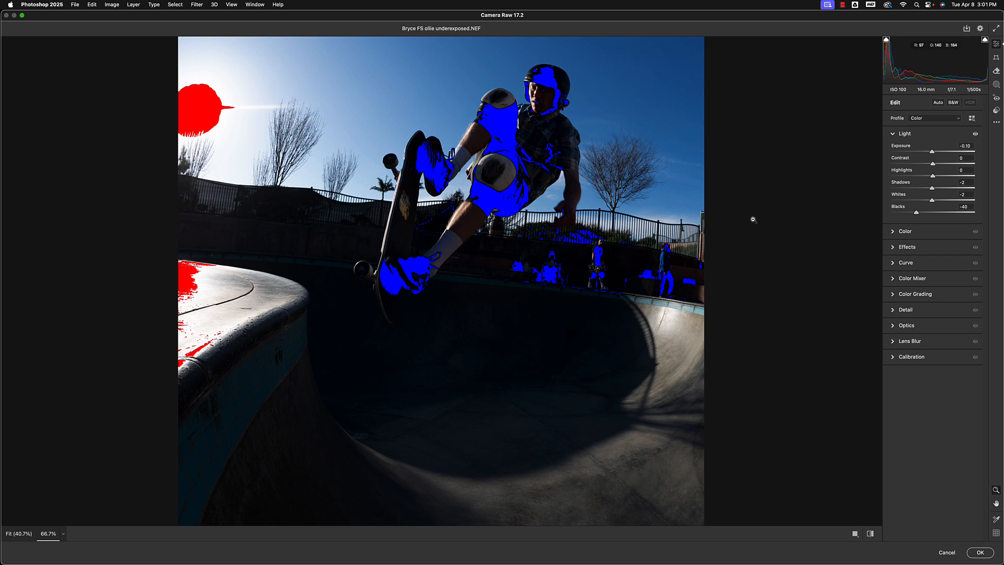
pyautogui.click(885, 39)
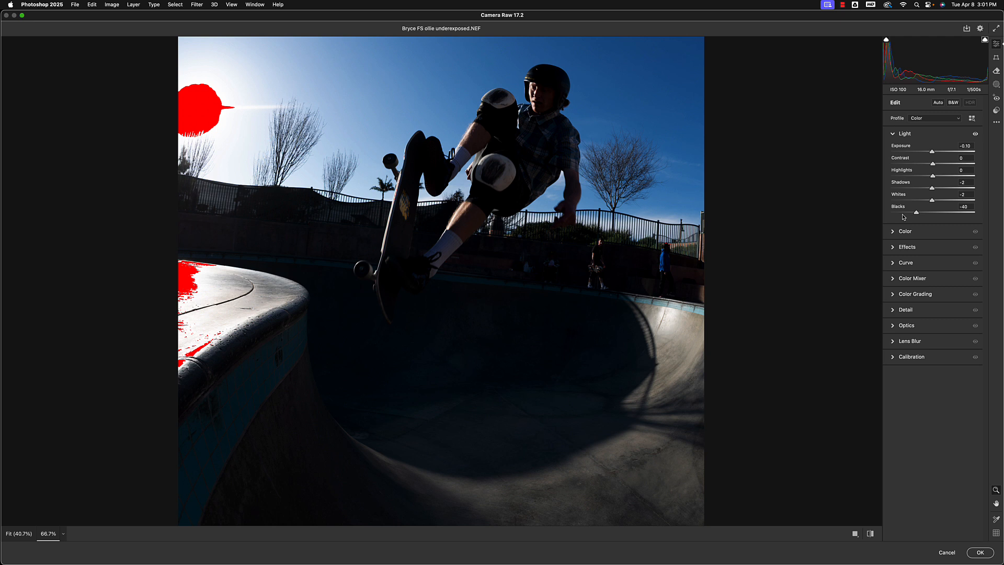
pyautogui.moveTo(915, 213)
pyautogui.mouseDown()
pyautogui.moveTo(929, 215)
pyautogui.moveTo(919, 214)
pyautogui.mouseUp()
pyautogui.moveTo(919, 214); pyautogui.dragTo(933, 219)
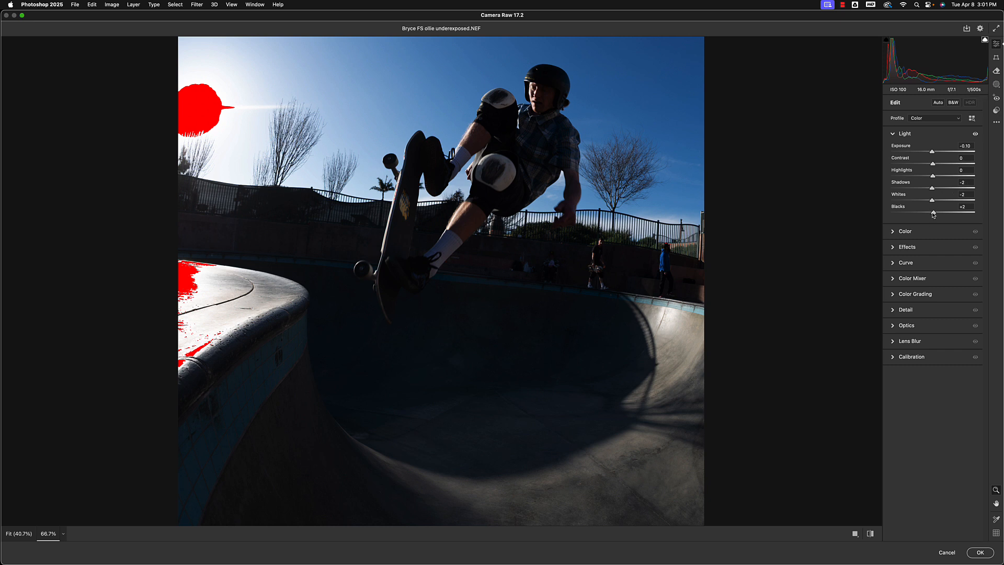
pyautogui.moveTo(933, 213); pyautogui.dragTo(932, 213)
# Step: Apply the Auto tone adjustments to the whole photo, and preview the black-and-white treatment before returning to color
pyautogui.click(938, 103)
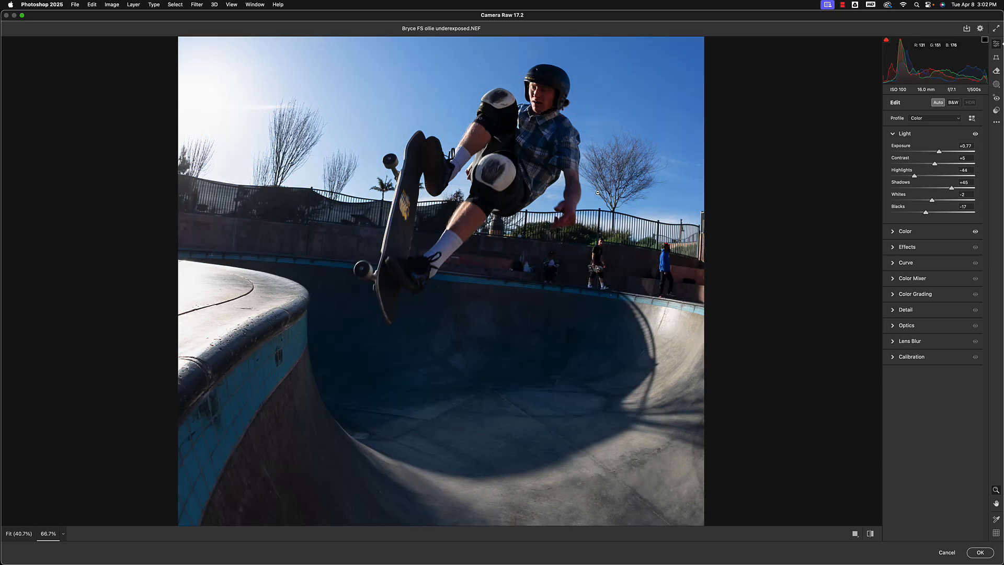
pyautogui.keyDown('alt'); pyautogui.click(562, 174); pyautogui.keyUp('alt')
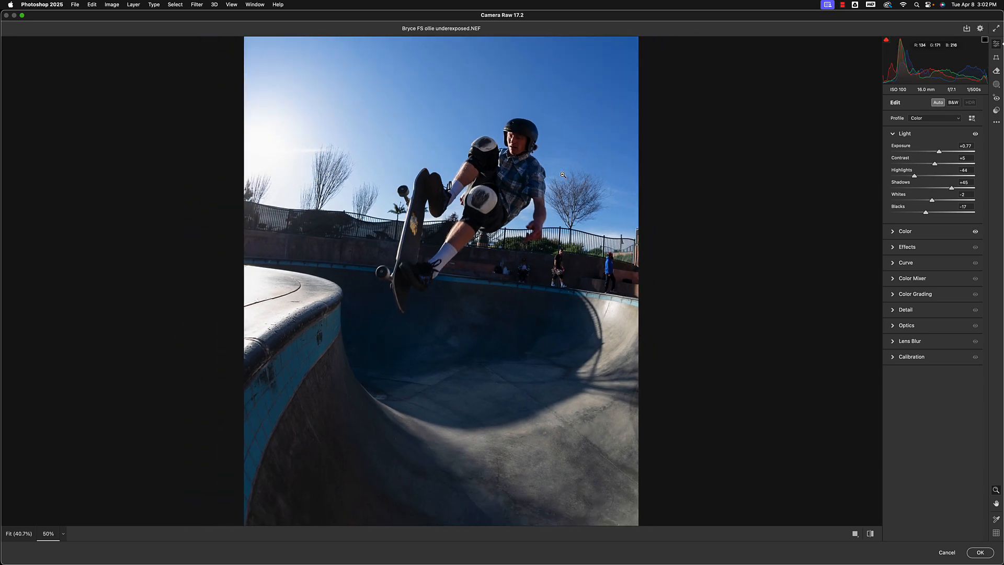
pyautogui.keyDown('alt'); pyautogui.click(562, 174); pyautogui.keyUp('alt')
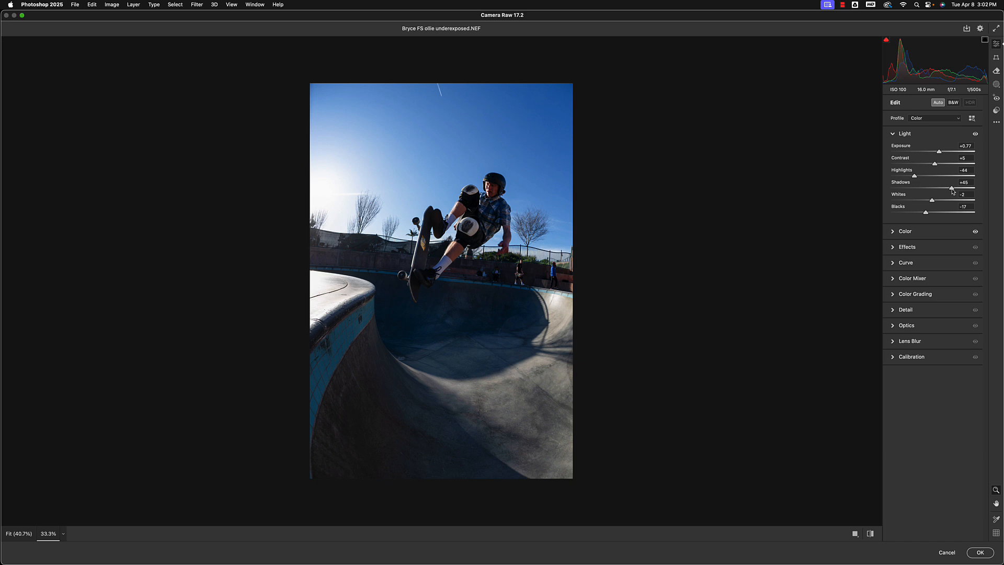
pyautogui.click(953, 103)
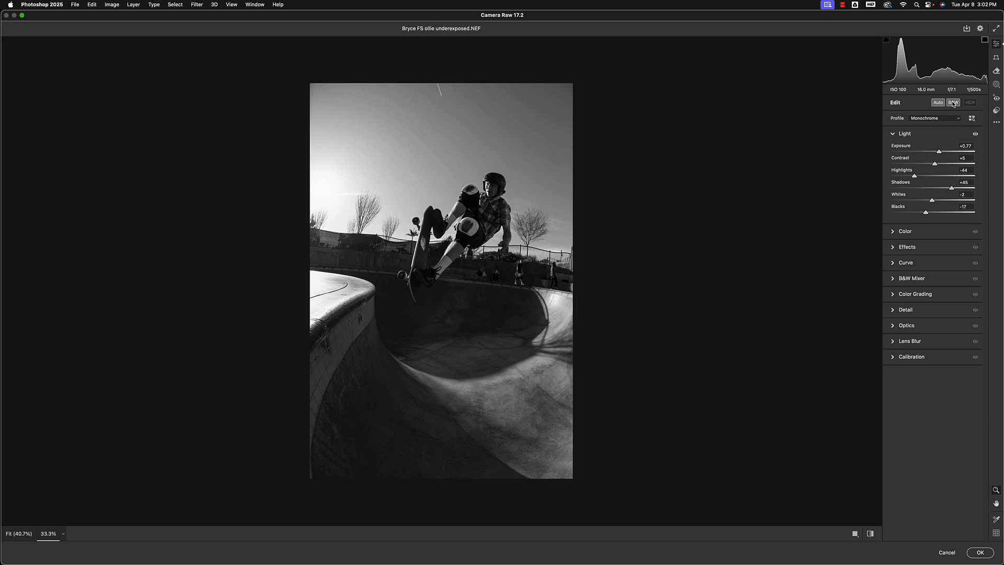
pyautogui.click(953, 103)
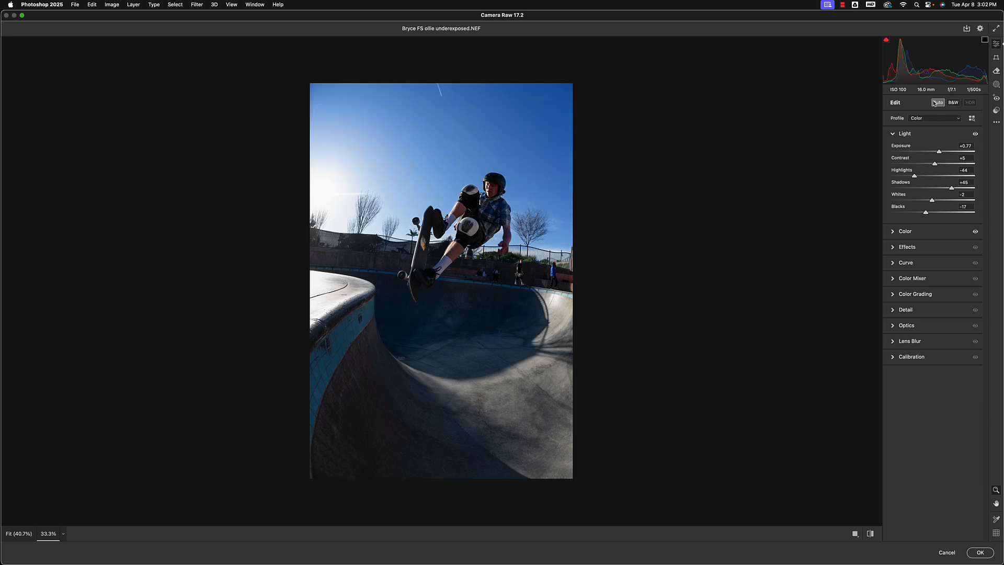
# Step: Toggle the black-and-white treatment on and off, undo the Auto tone adjustments and apply them again
pyautogui.press('v')
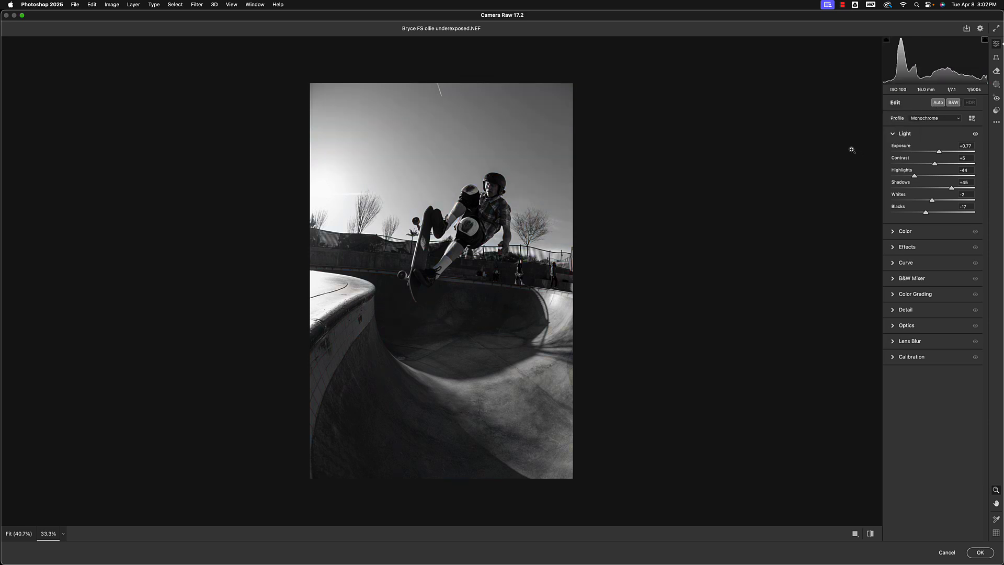
pyautogui.press('v')
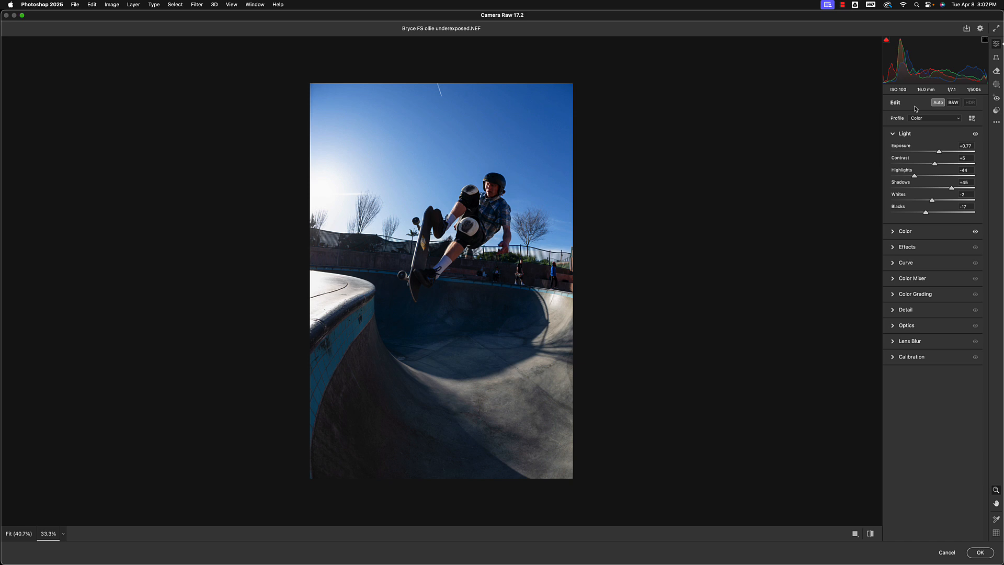
pyautogui.press('super+z')
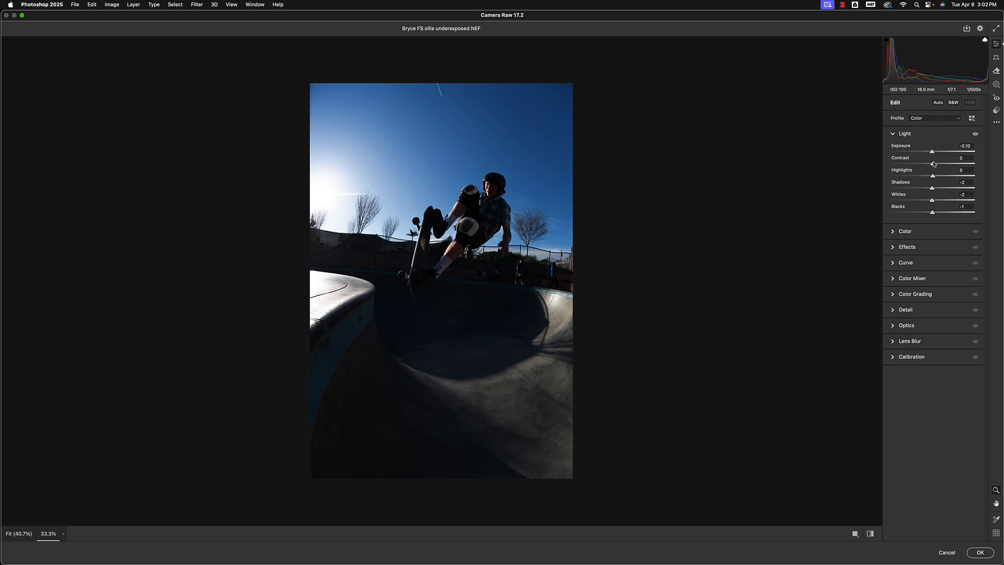
pyautogui.click(938, 103)
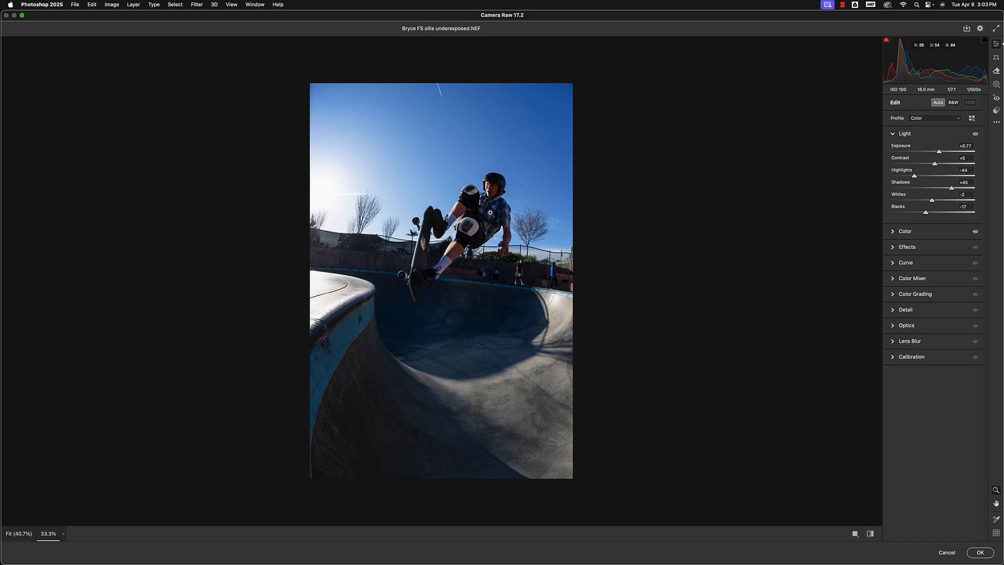
# Step: Brighten the skater with Shadows at +65 and Exposure at +0.95, and lower Highlights to -83
pyautogui.click(490, 212)
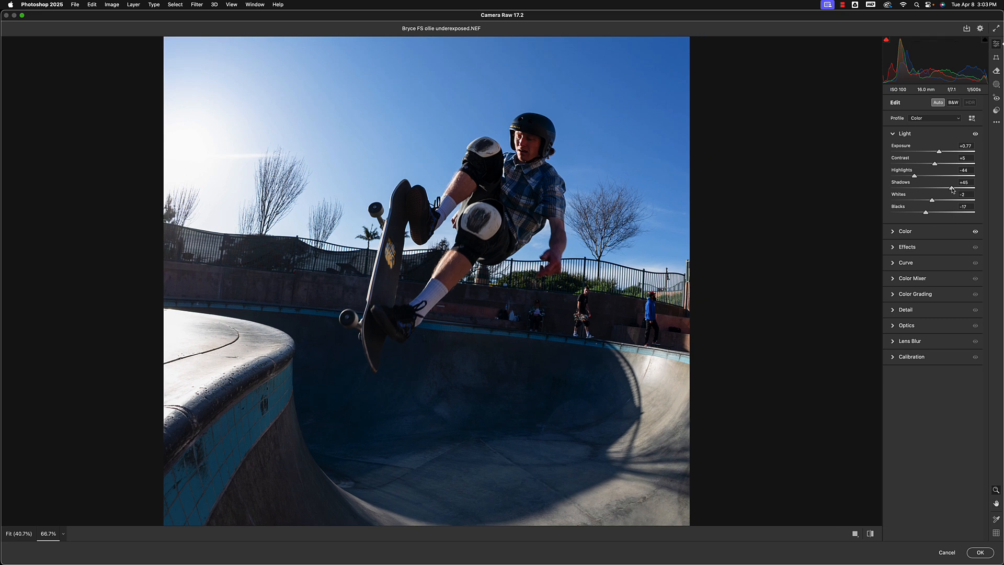
pyautogui.moveTo(951, 189); pyautogui.dragTo(960, 190)
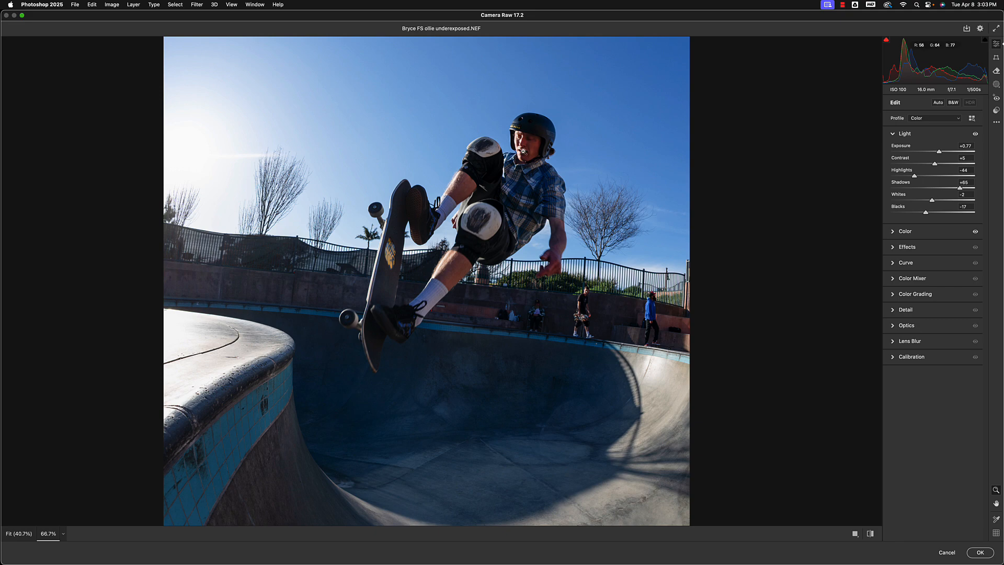
pyautogui.press('super+equal')
pyautogui.press('super+equal')
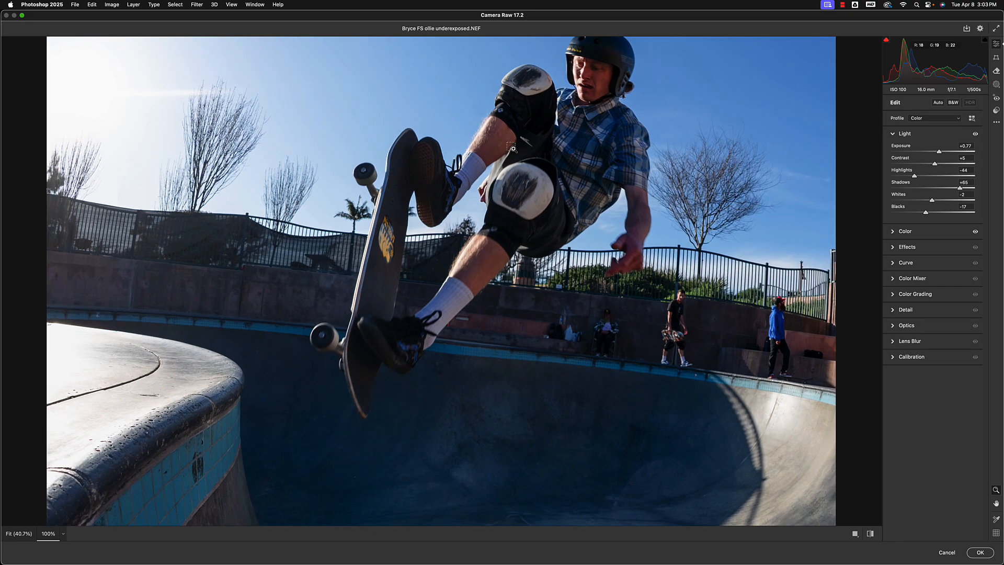
pyautogui.press('space')
pyautogui.moveTo(583, 129); pyautogui.dragTo(484, 454)
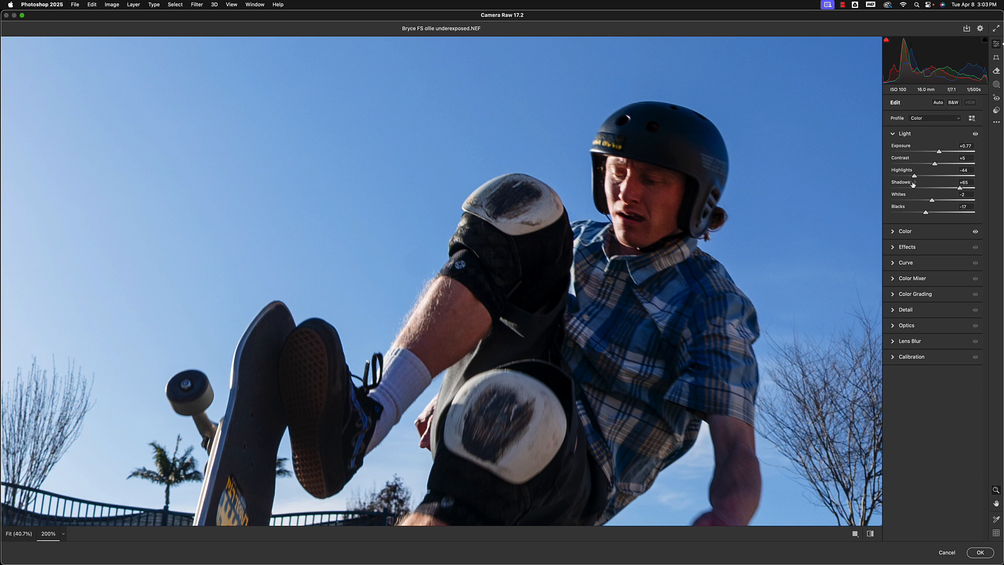
pyautogui.moveTo(914, 177); pyautogui.dragTo(898, 176)
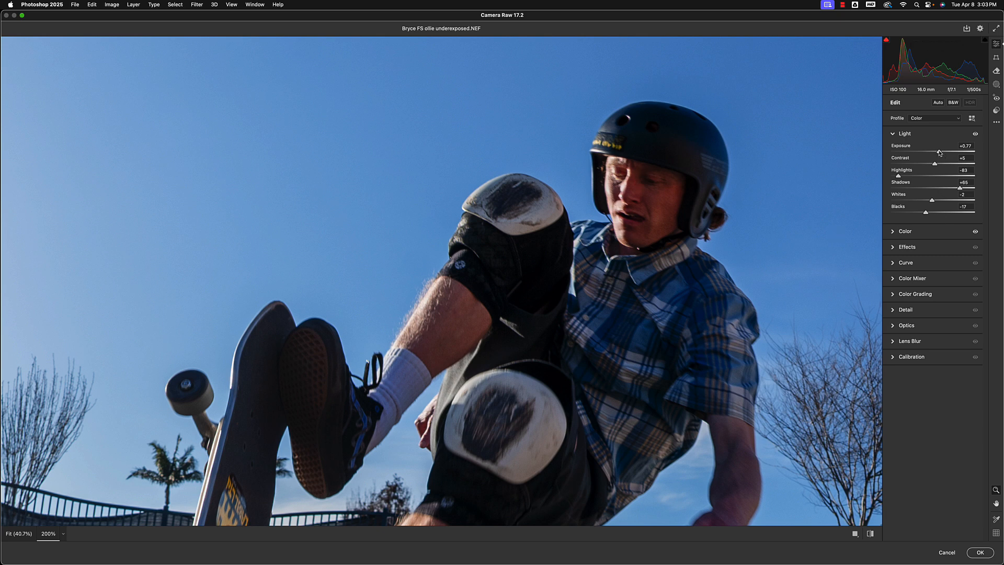
pyautogui.moveTo(940, 152); pyautogui.dragTo(940, 153)
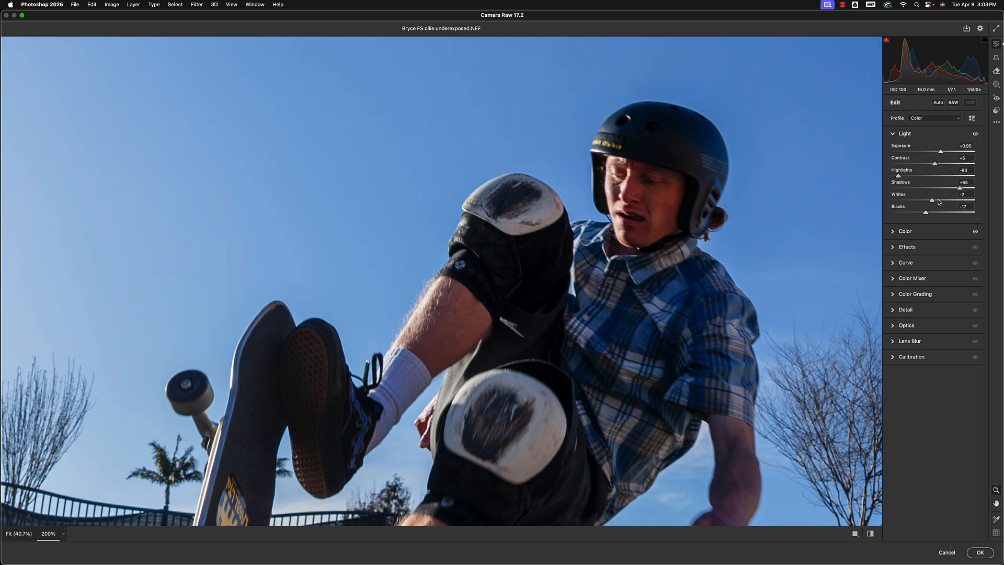
# Step: Try the extreme settings of Shadows +100 and Highlights -100, and inspect the effect on the skater
pyautogui.press('super+minus')
pyautogui.press('super+minus')
pyautogui.press('super+minus')
pyautogui.press('super+minus')
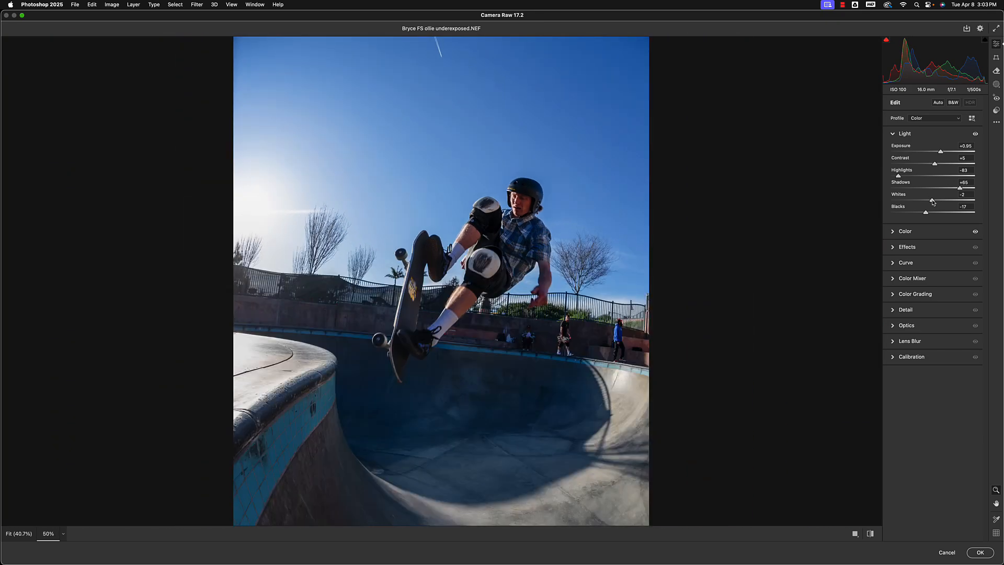
pyautogui.press('super+plus')
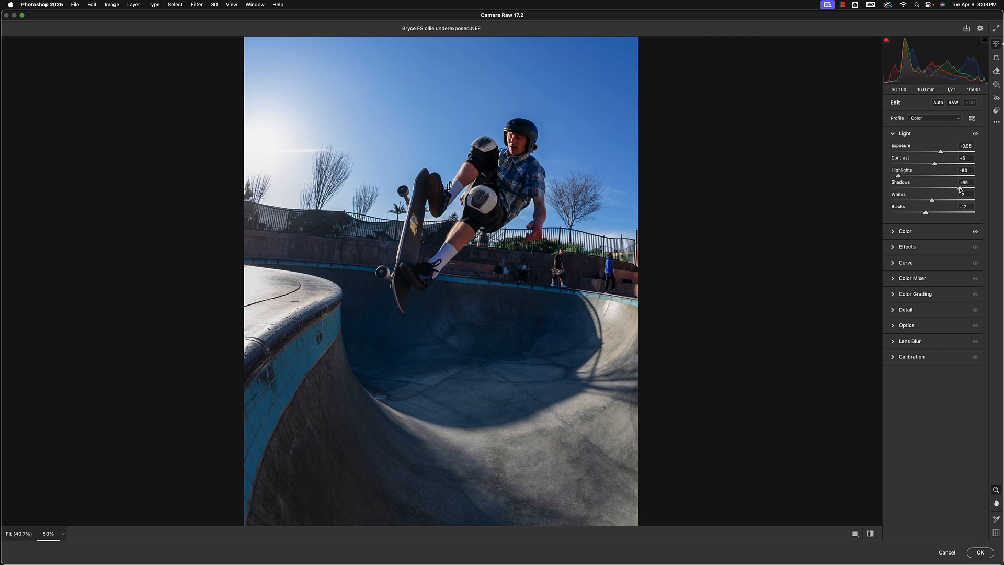
pyautogui.moveTo(961, 190); pyautogui.dragTo(982, 192)
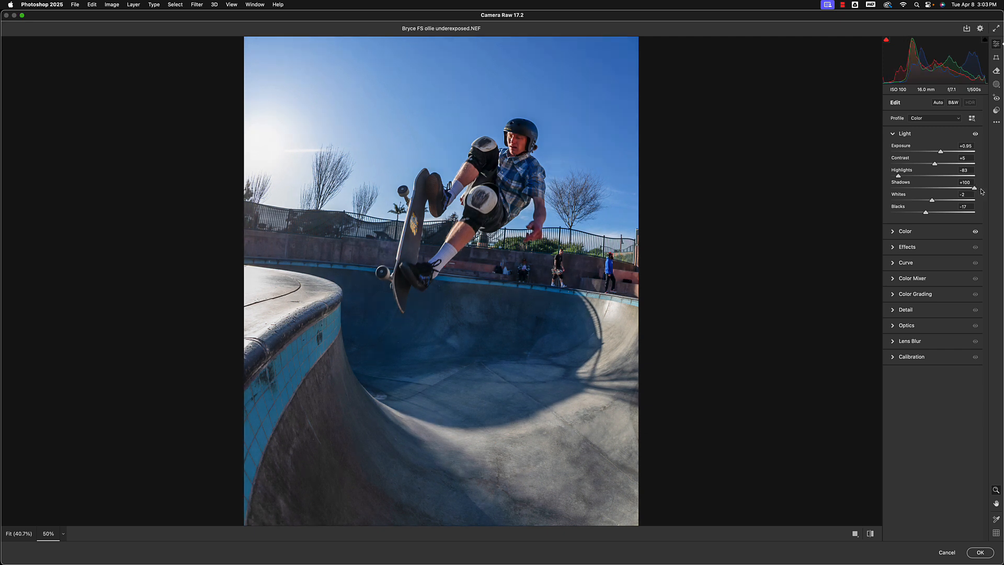
pyautogui.moveTo(898, 177); pyautogui.dragTo(871, 177)
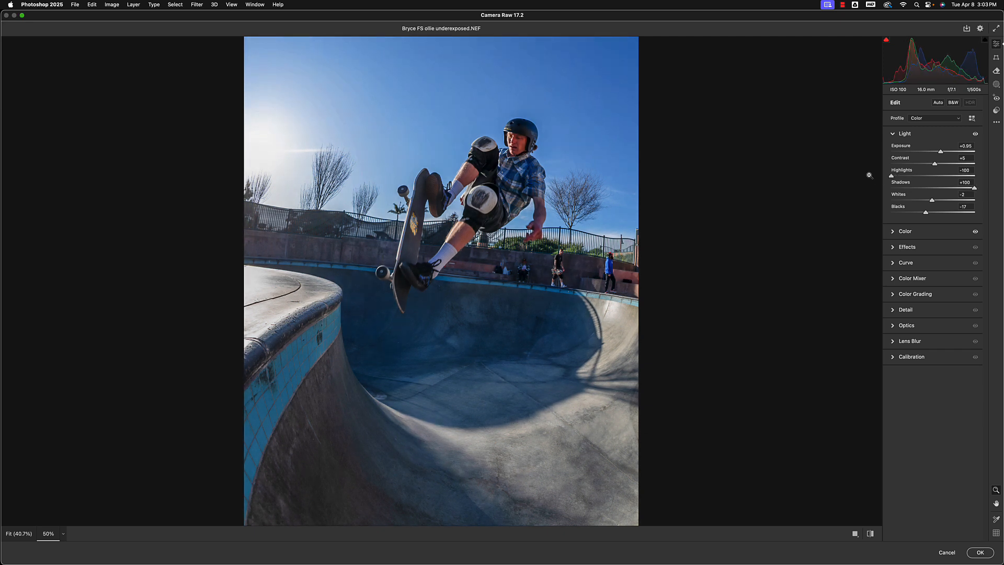
pyautogui.click(497, 146)
pyautogui.moveTo(501, 167); pyautogui.dragTo(528, 320)
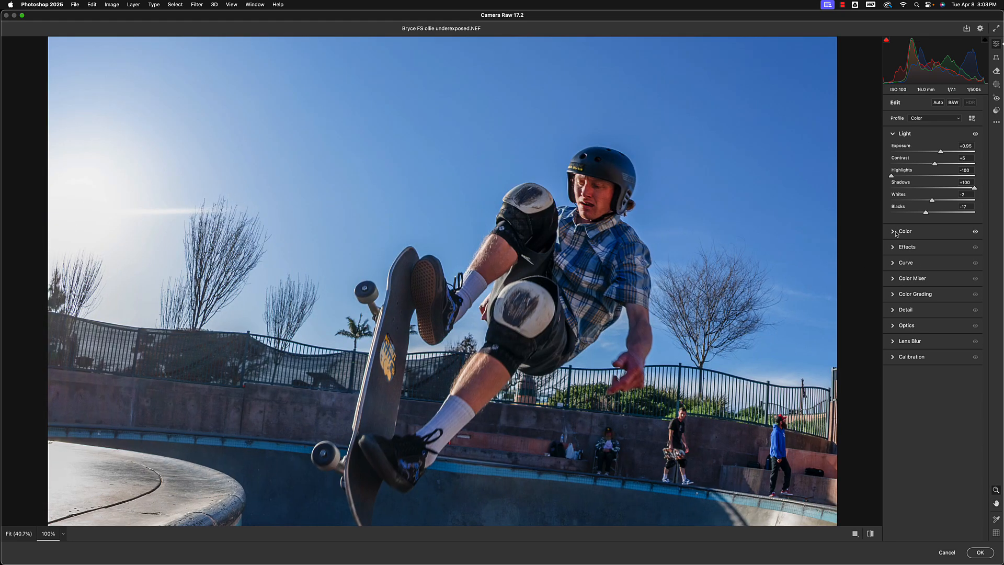
pyautogui.keyDown('alt'); pyautogui.click(615, 191); pyautogui.keyUp('alt')
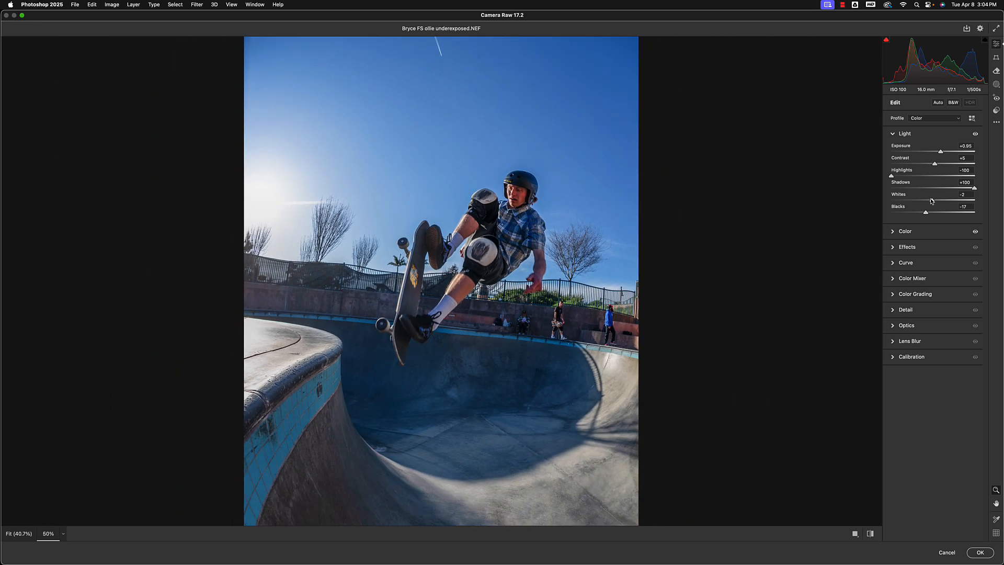
# Step: Refine the tones by setting Shadows to +89, Highlights to -79 and Blacks to -32
pyautogui.moveTo(974, 189); pyautogui.dragTo(969, 190)
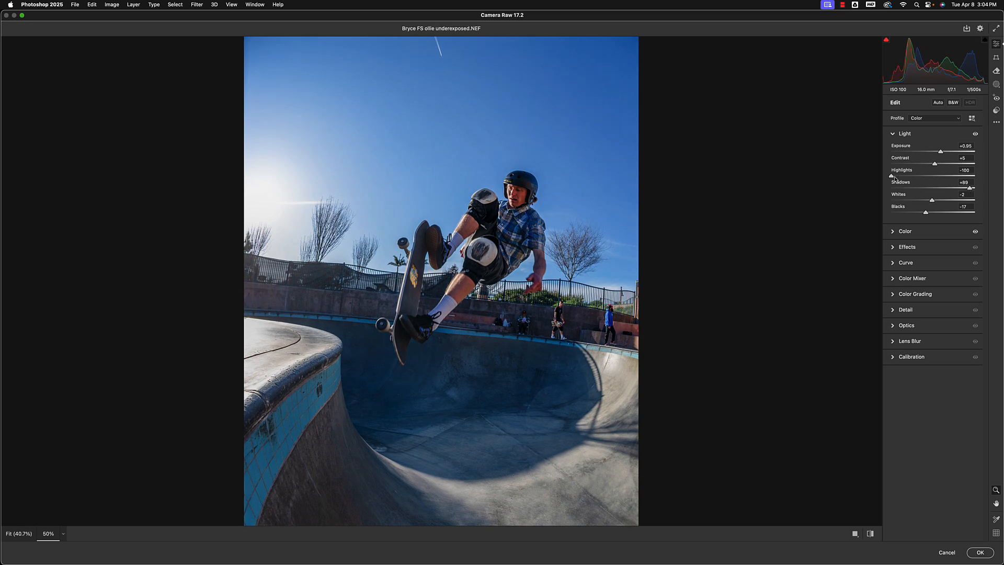
pyautogui.moveTo(892, 176); pyautogui.dragTo(899, 177)
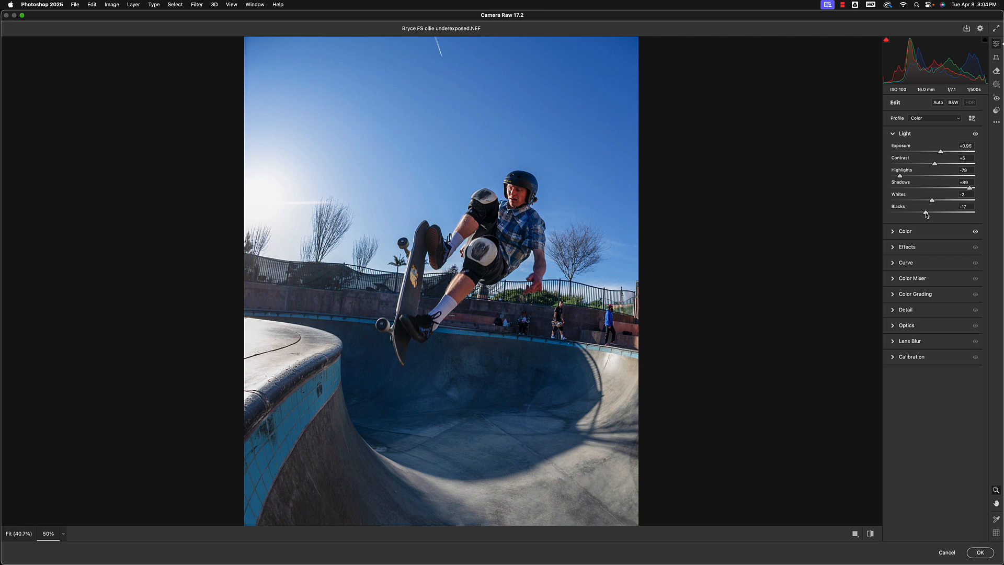
pyautogui.moveTo(925, 214); pyautogui.dragTo(919, 214)
pyautogui.press('super+minus')
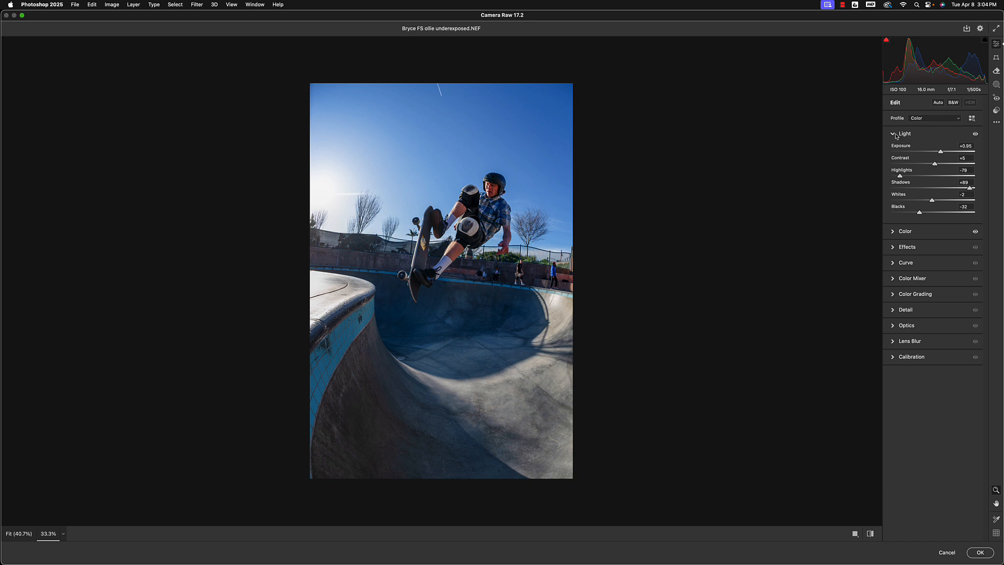
# Step: Toggle the Light adjustments off and on repeatedly to compare the photo before and after the tonal corrections
pyautogui.click(975, 135)
pyautogui.click(975, 135)
pyautogui.click(975, 135)
pyautogui.click(975, 135)
pyautogui.click(975, 136)
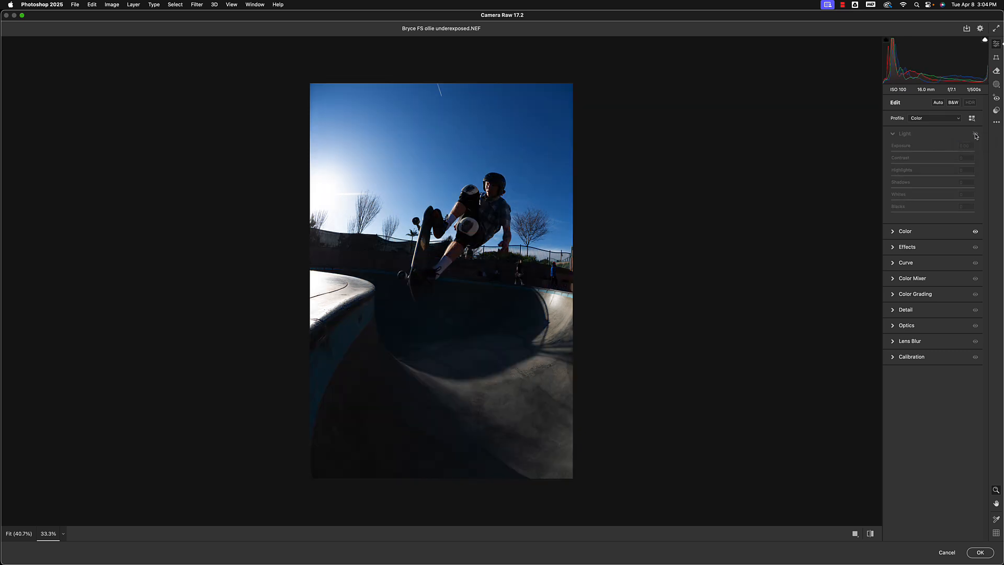
pyautogui.click(975, 136)
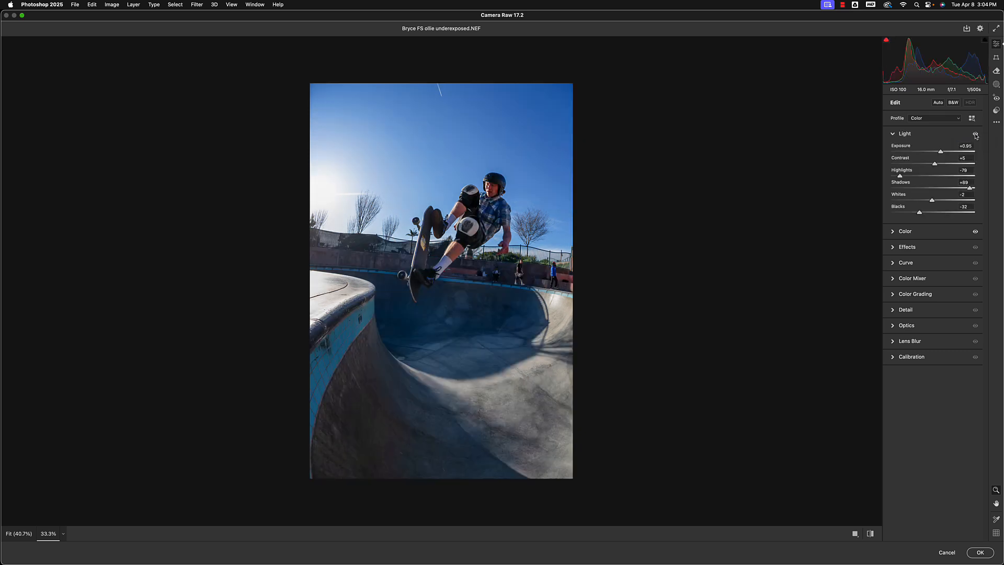
pyautogui.click(974, 134)
pyautogui.click(975, 135)
pyautogui.click(975, 136)
pyautogui.click(975, 135)
# Step: Try the white balance Temperature at +46 and -48, and warm the photo slightly by setting it to +8
pyautogui.click(894, 137)
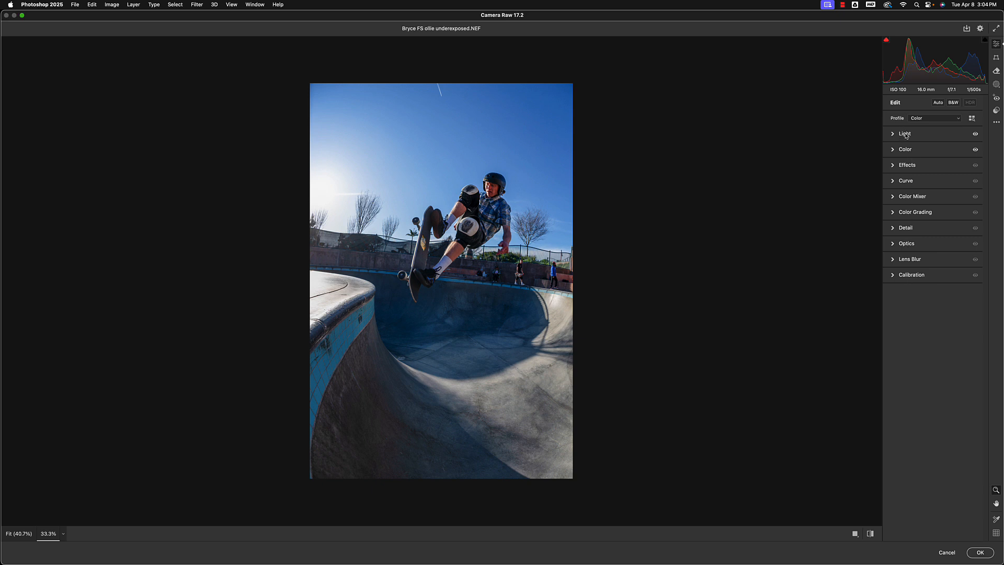
pyautogui.click(895, 151)
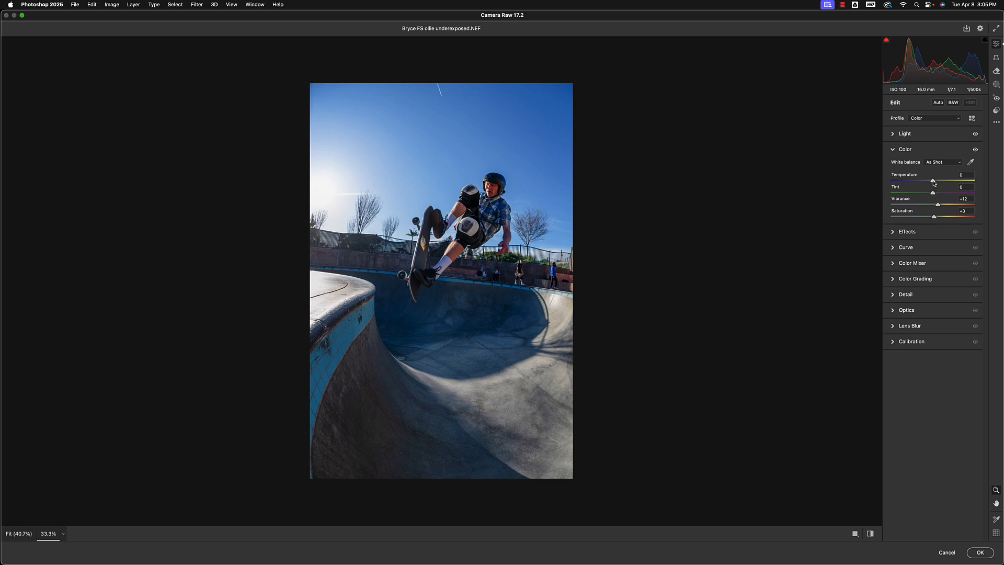
pyautogui.moveTo(933, 181); pyautogui.dragTo(952, 185)
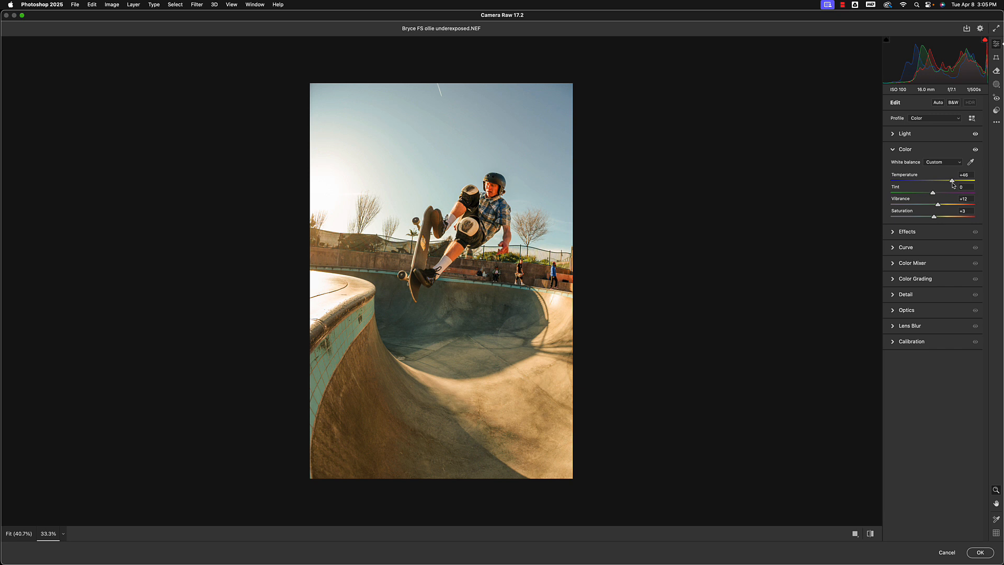
pyautogui.moveTo(953, 185); pyautogui.dragTo(913, 185)
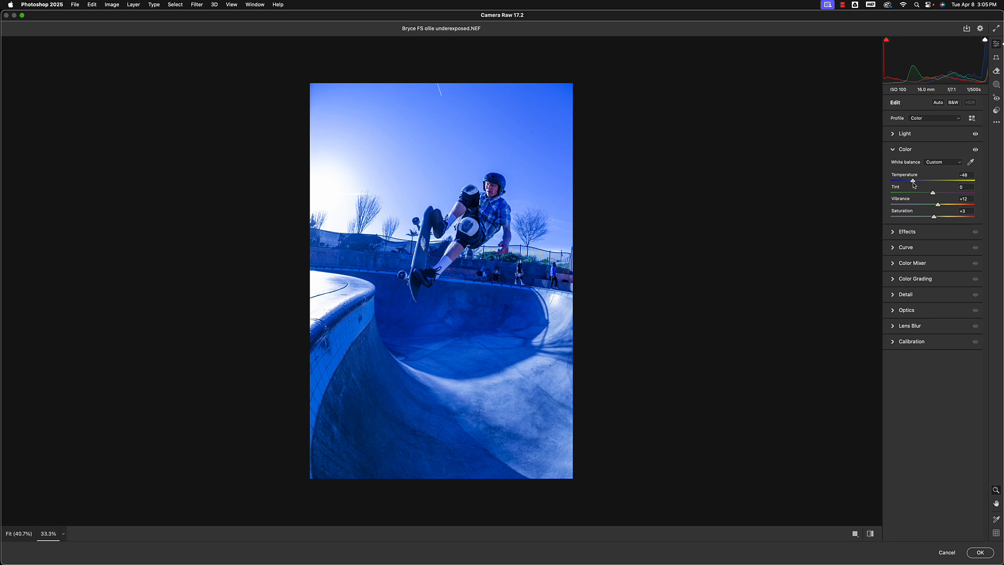
pyautogui.moveTo(913, 185); pyautogui.dragTo(933, 187)
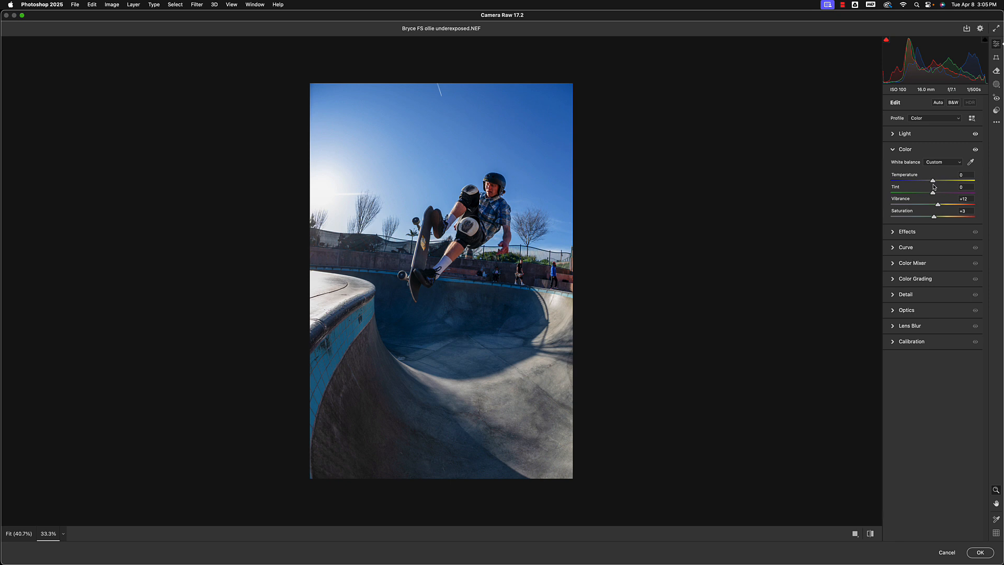
pyautogui.moveTo(934, 187); pyautogui.dragTo(936, 189)
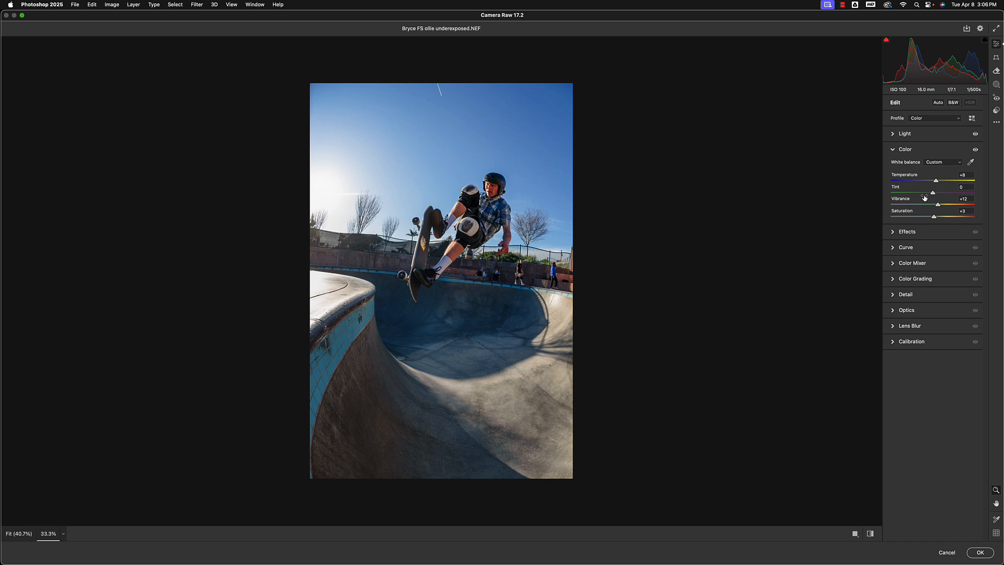
# Step: Test the white balance Tint toward green at -34 and return it to 0
pyautogui.moveTo(924, 197)
pyautogui.moveTo(933, 195)
pyautogui.mouseDown()
pyautogui.moveTo(942, 194)
pyautogui.moveTo(919, 195)
pyautogui.moveTo(934, 198)
pyautogui.mouseUp()
pyautogui.moveTo(933, 194); pyautogui.dragTo(918, 195)
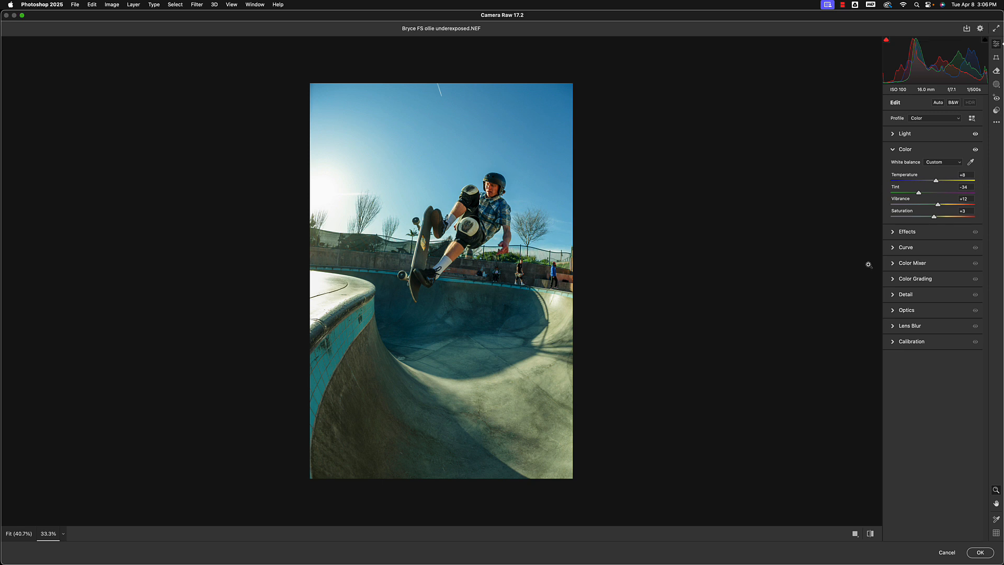
pyautogui.moveTo(919, 193)
pyautogui.mouseDown()
pyautogui.moveTo(947, 198)
pyautogui.moveTo(931, 189)
pyautogui.mouseUp()
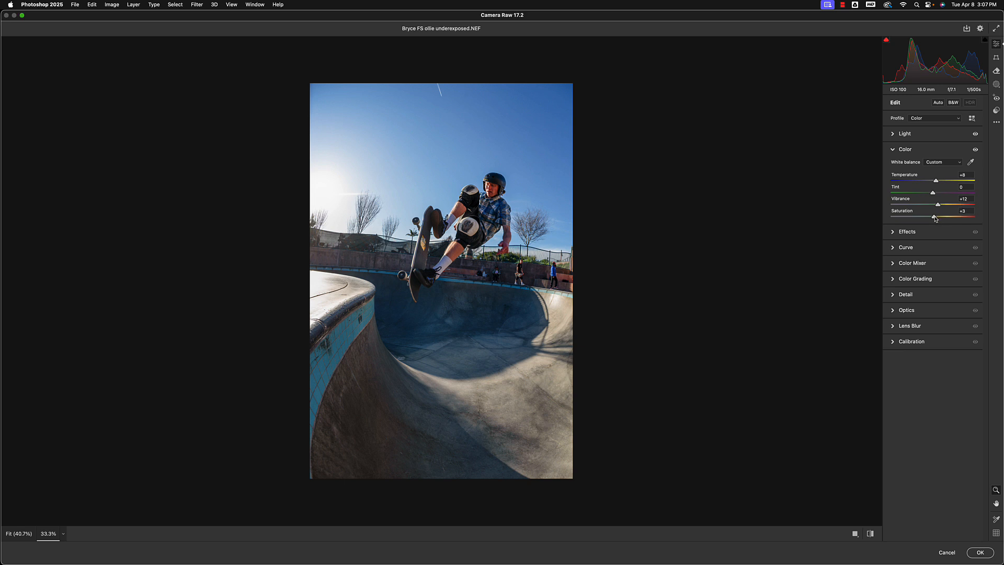
# Step: Try Saturation at +51, inspect the skater's skin tones up close and return Saturation to +3
pyautogui.moveTo(934, 218); pyautogui.dragTo(955, 220)
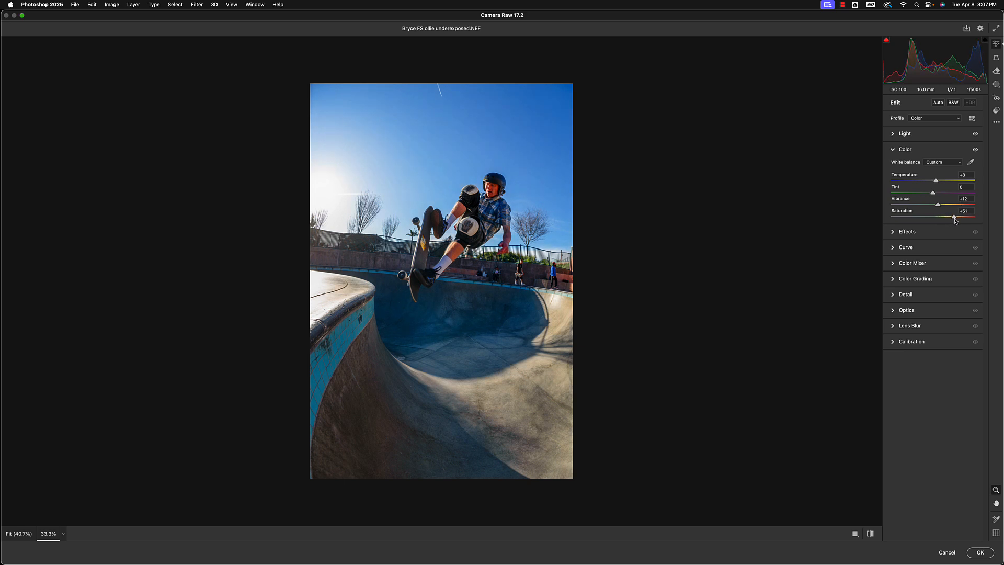
pyautogui.press('super+0')
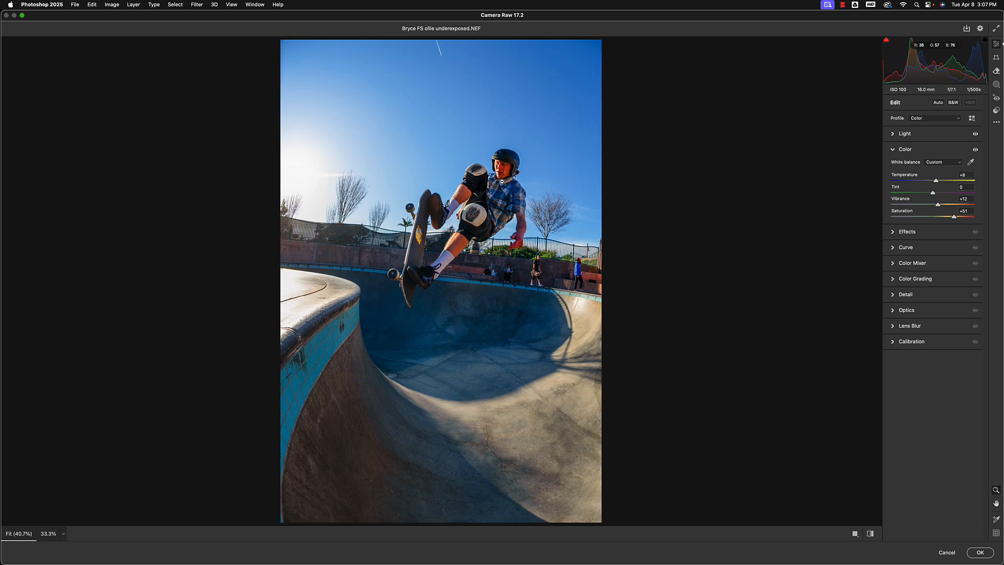
pyautogui.press('super+equal')
pyautogui.moveTo(547, 180); pyautogui.dragTo(540, 310)
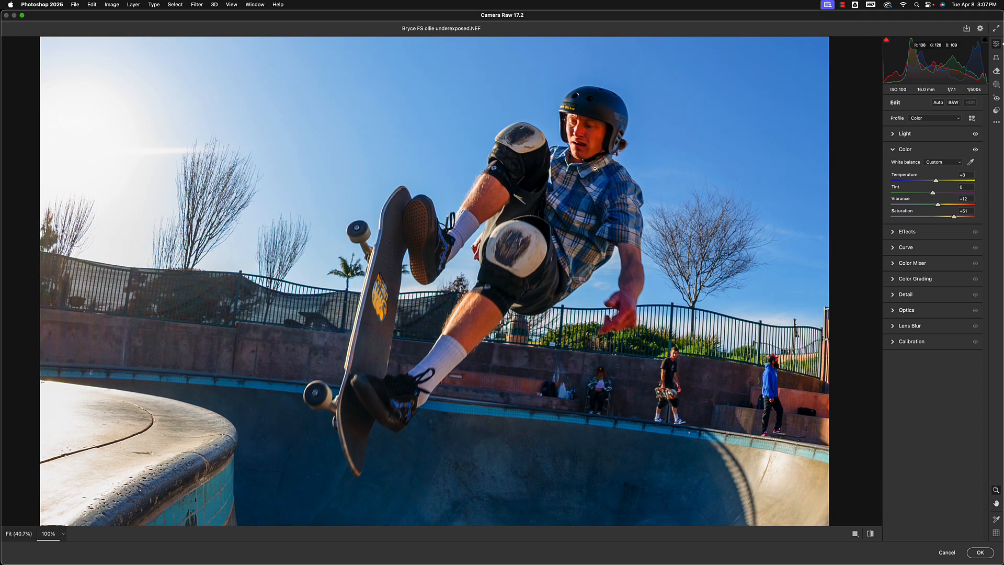
pyautogui.moveTo(954, 218); pyautogui.dragTo(933, 218)
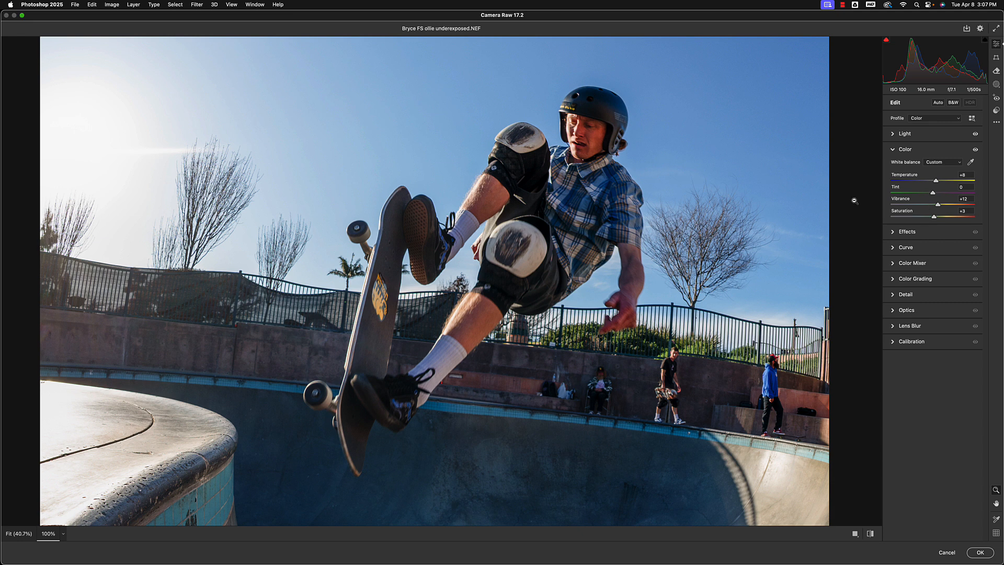
# Step: Try Vibrance at +46 and settle on a value of +15
pyautogui.moveTo(937, 204); pyautogui.dragTo(953, 210)
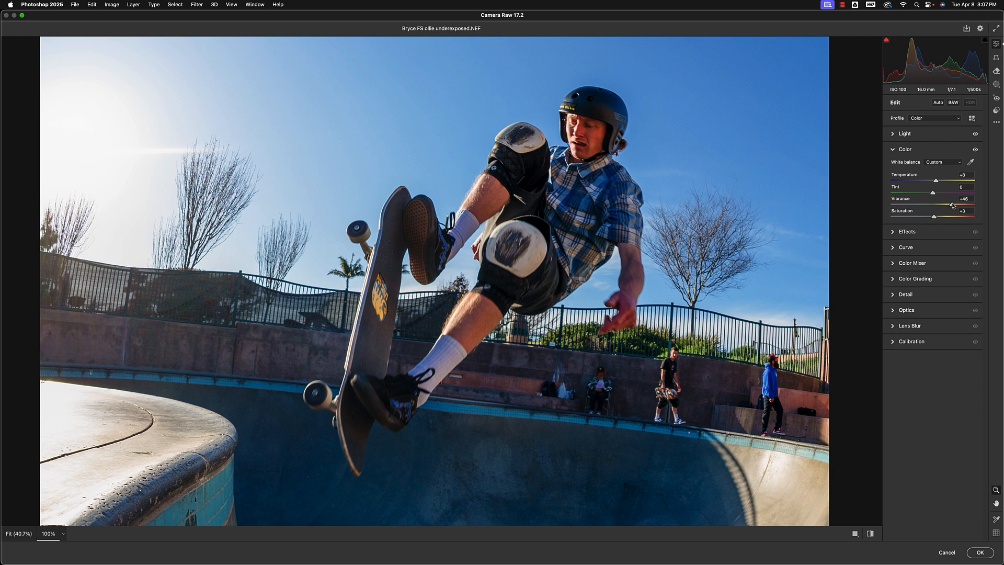
pyautogui.moveTo(951, 205); pyautogui.dragTo(939, 209)
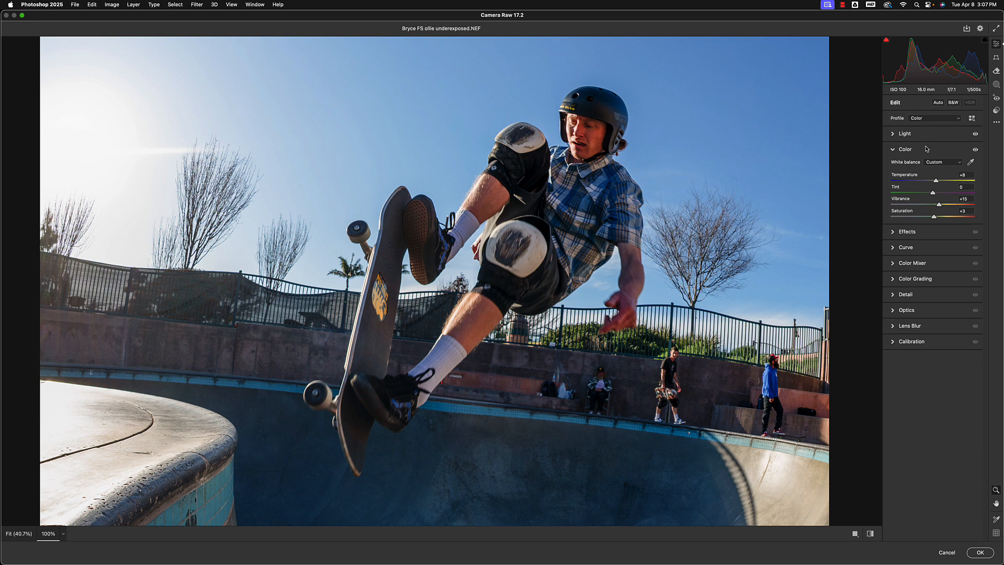
# Step: Try Clarity at +100, inspect the skater up close, and settle Clarity and Texture at -1
pyautogui.click(892, 151)
pyautogui.click(892, 167)
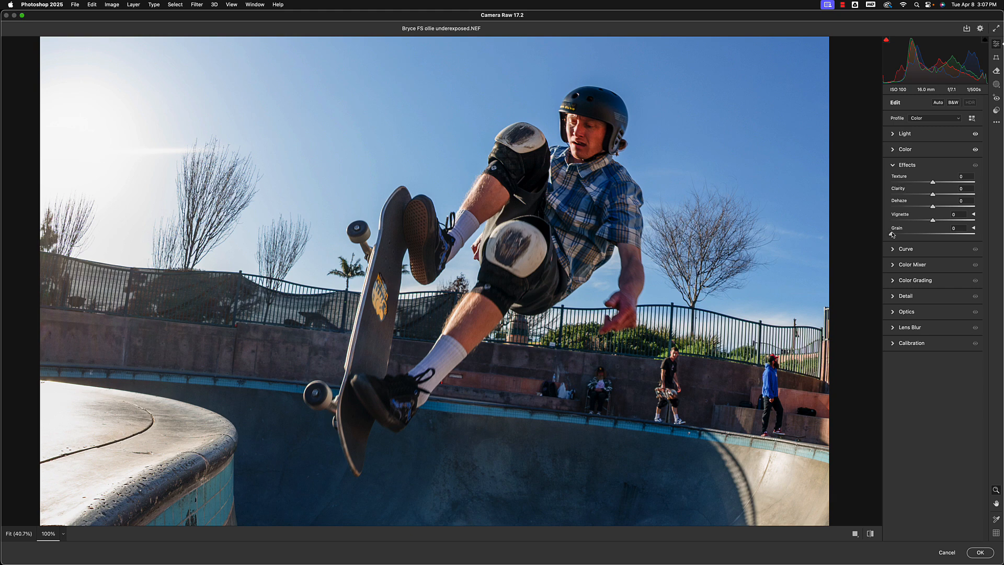
pyautogui.press('super+minus')
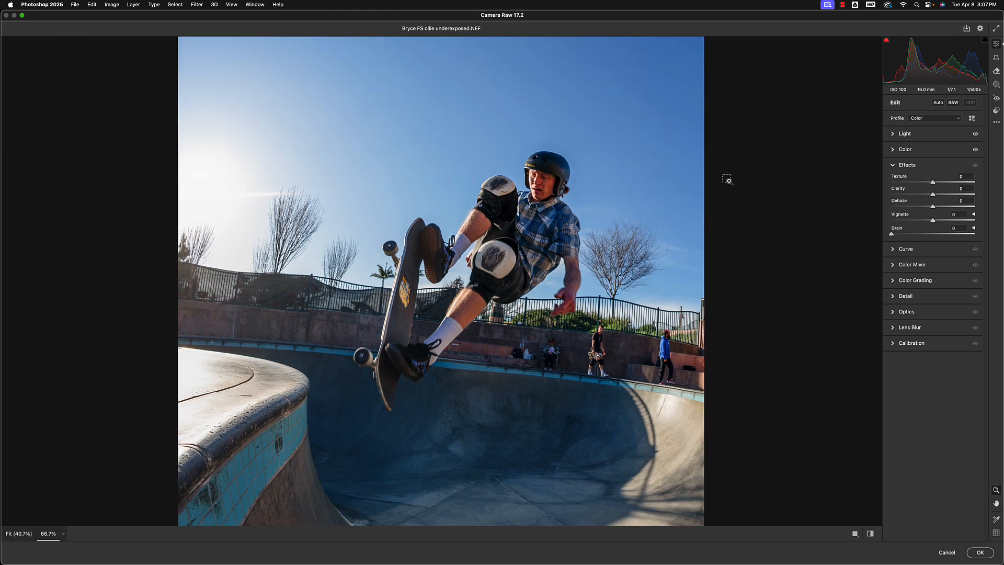
pyautogui.press('super+minus')
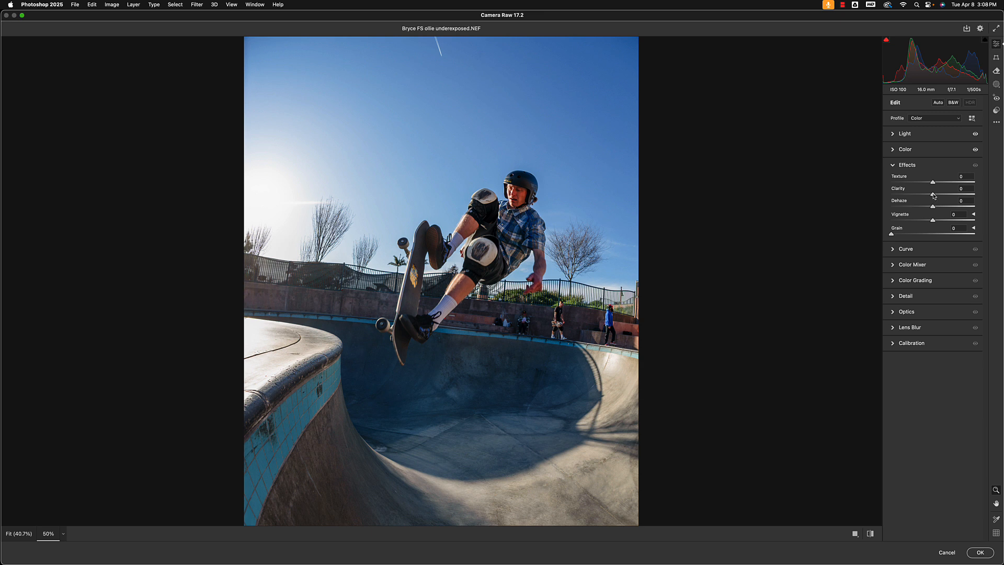
pyautogui.moveTo(933, 196); pyautogui.dragTo(979, 199)
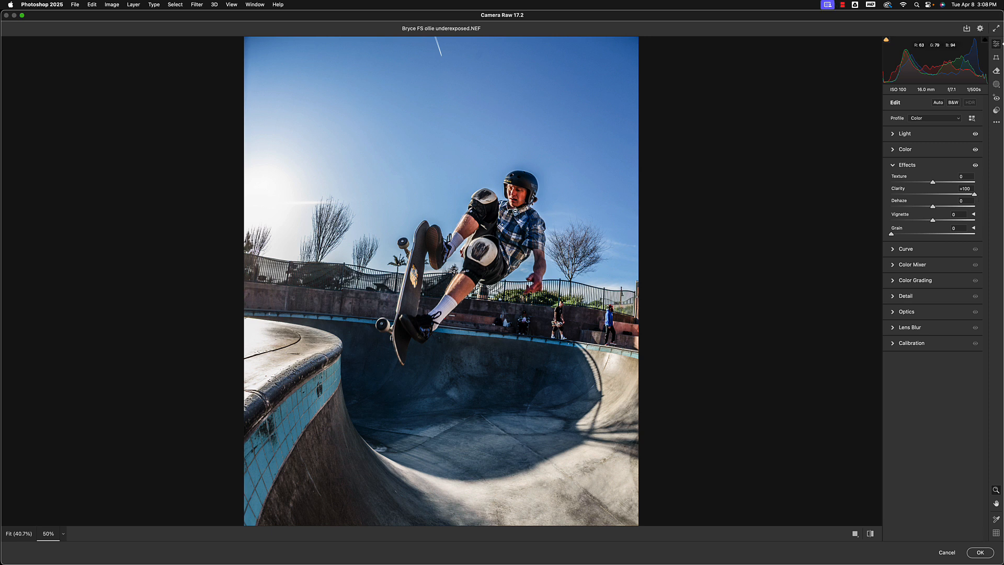
pyautogui.press('super+equal')
pyautogui.press('super+equal')
pyautogui.press('super+equal')
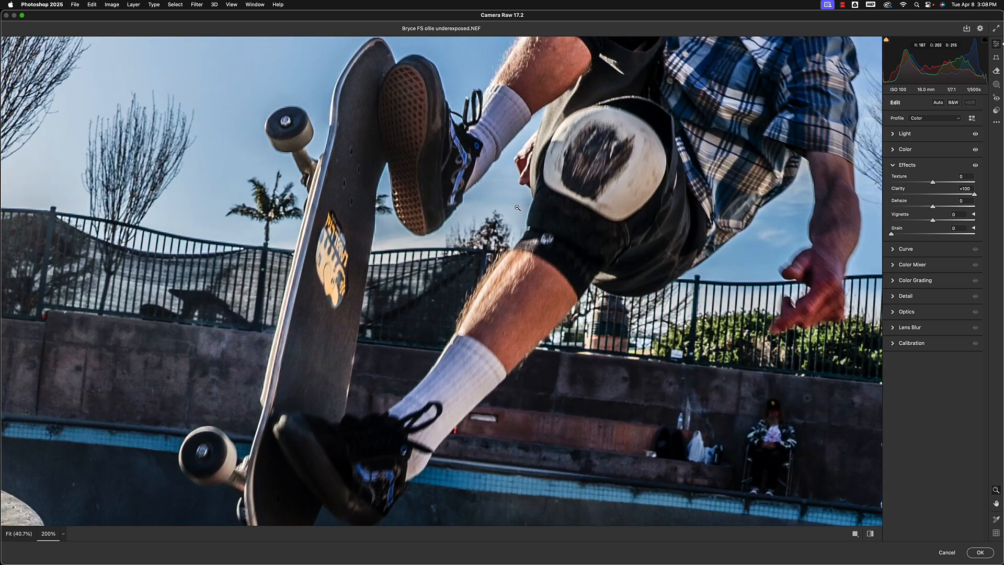
pyautogui.press('space')
pyautogui.moveTo(602, 138); pyautogui.dragTo(519, 368)
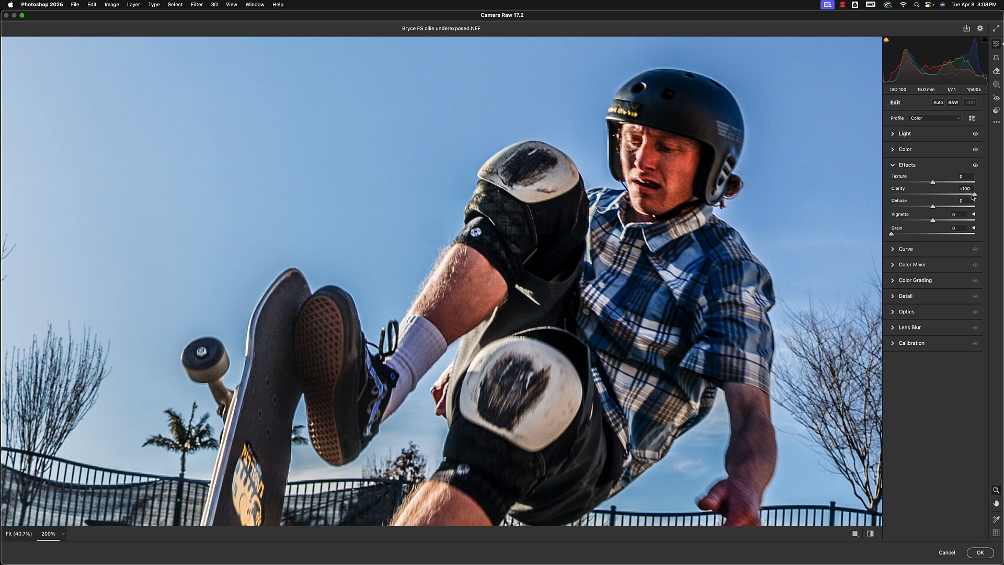
pyautogui.moveTo(974, 194); pyautogui.dragTo(935, 198)
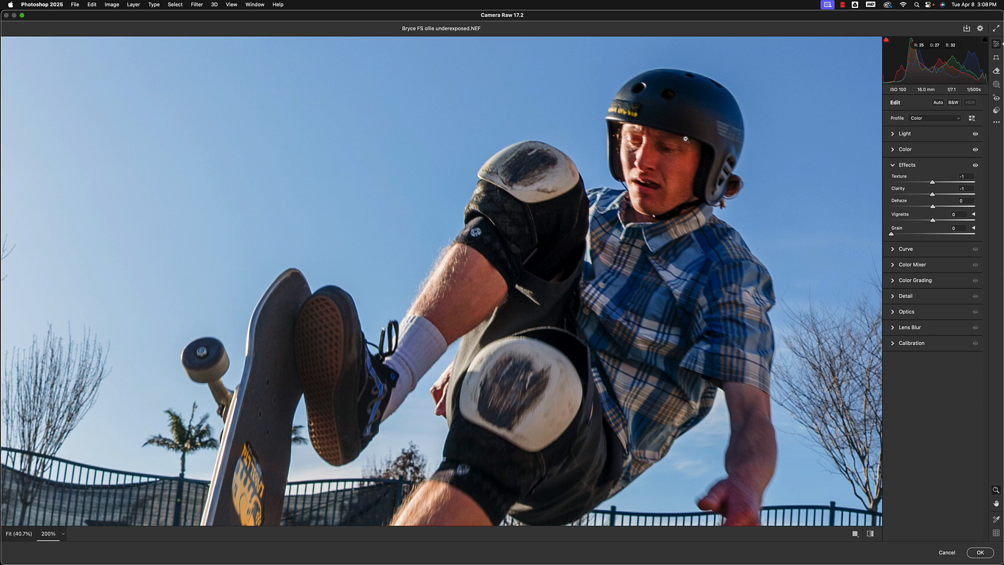
# Step: Test the Dehaze effect on the whole skatepark scene and set it to +1
pyautogui.press('super+minus')
pyautogui.press('super+minus')
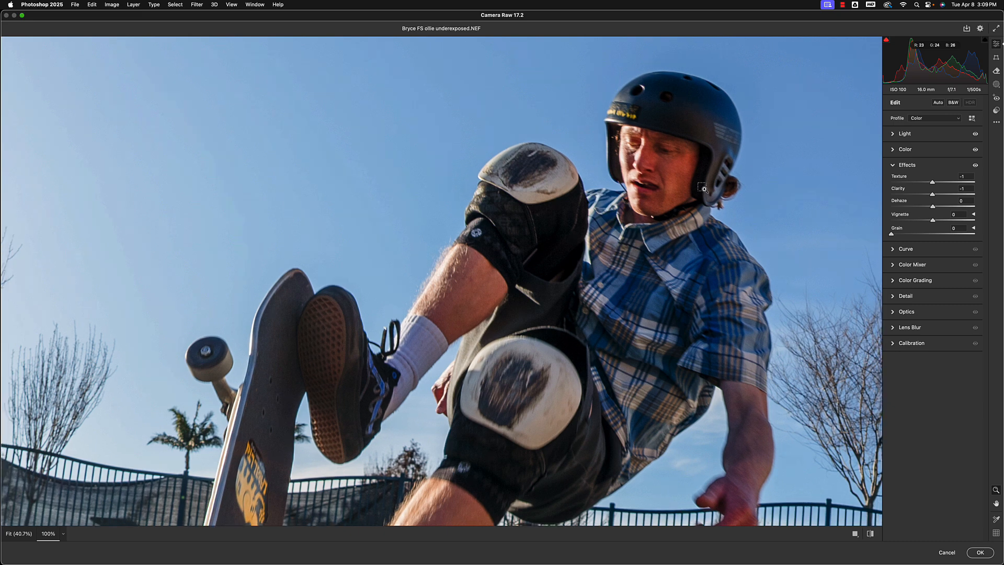
pyautogui.moveTo(672, 251); pyautogui.dragTo(764, 161)
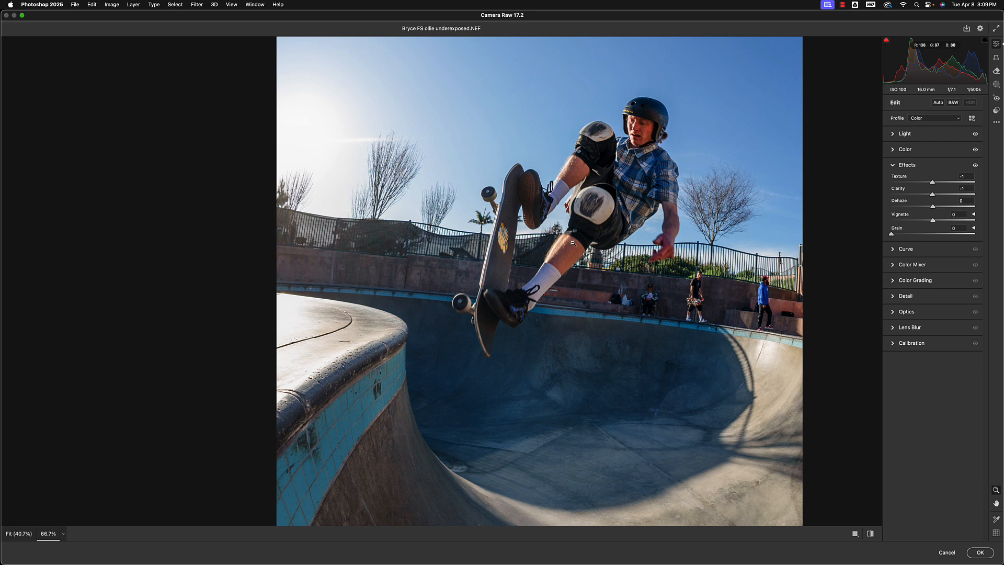
pyautogui.moveTo(632, 181); pyautogui.dragTo(678, 214)
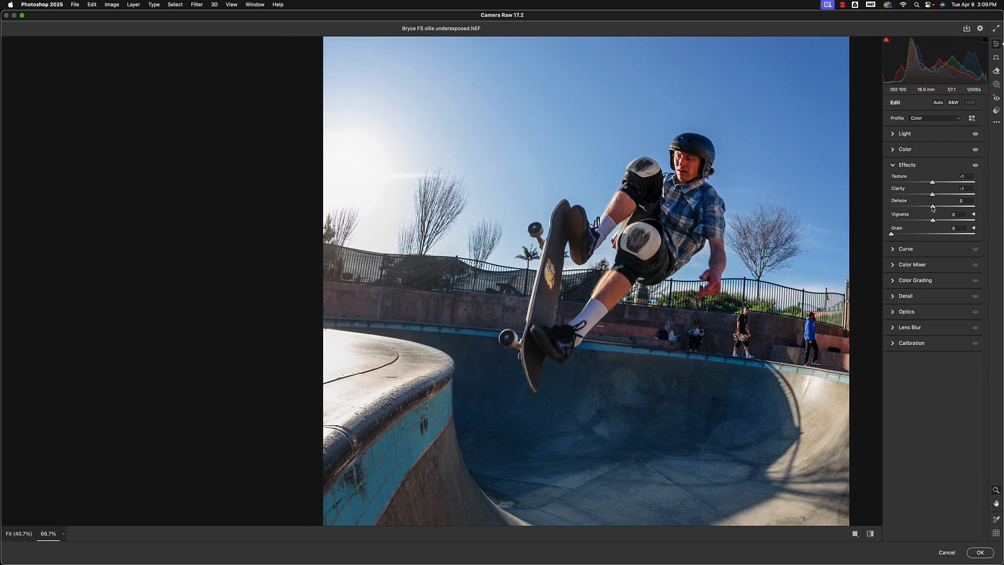
pyautogui.moveTo(933, 207)
pyautogui.mouseDown()
pyautogui.moveTo(944, 215)
pyautogui.moveTo(932, 216)
pyautogui.mouseUp()
pyautogui.moveTo(934, 208)
pyautogui.mouseDown()
pyautogui.moveTo(964, 213)
pyautogui.moveTo(934, 212)
pyautogui.mouseUp()
pyautogui.keyDown('alt'); pyautogui.click(811, 195); pyautogui.keyUp('alt')
pyautogui.keyDown('alt'); pyautogui.click(811, 194); pyautogui.keyUp('alt')
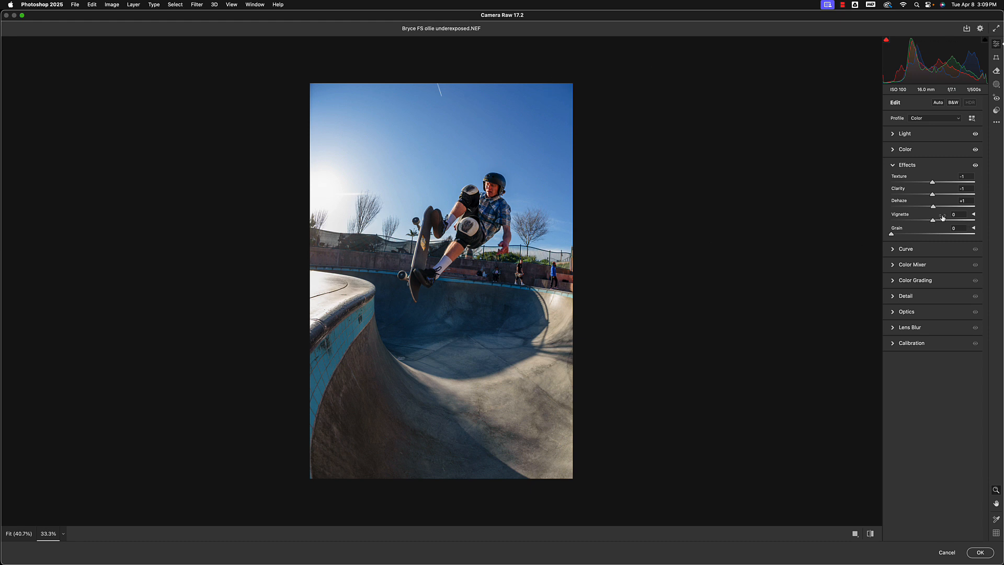
# Step: Try darkening the photo's edges with Vignette at -53 and -30, and settle on a value of +2
pyautogui.moveTo(933, 221)
pyautogui.mouseDown()
pyautogui.moveTo(964, 223)
pyautogui.moveTo(895, 225)
pyautogui.moveTo(929, 225)
pyautogui.mouseUp()
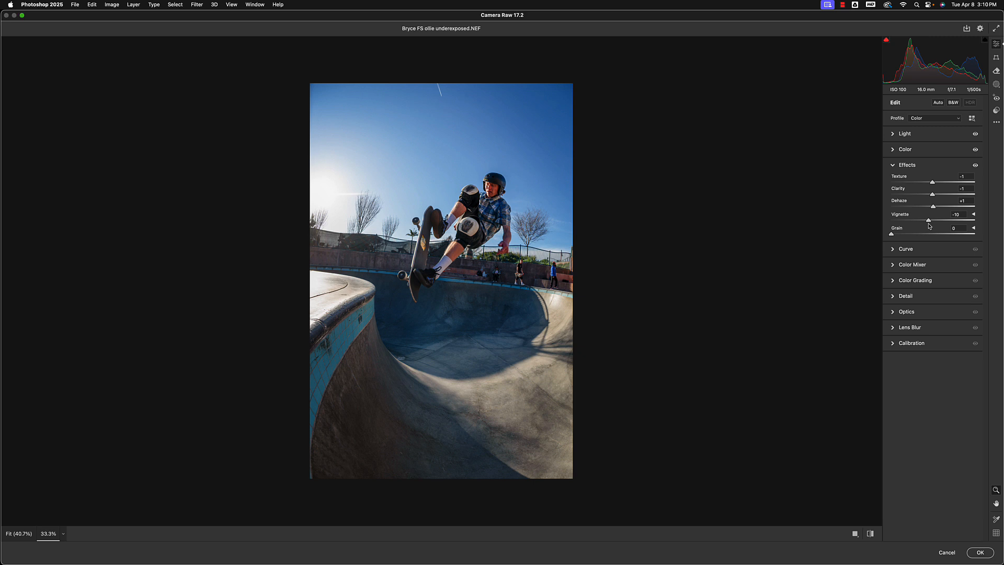
pyautogui.moveTo(929, 226); pyautogui.dragTo(911, 226)
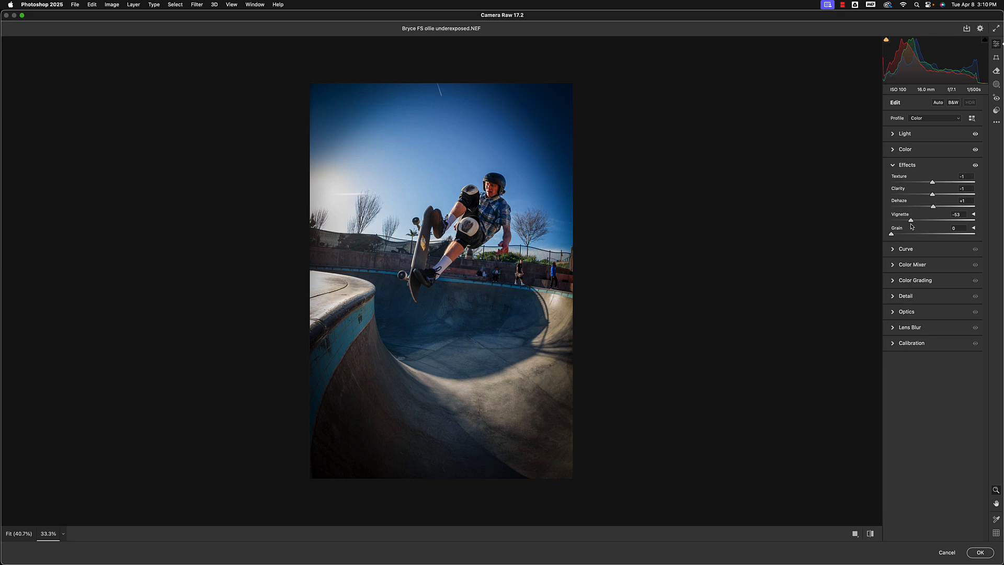
pyautogui.moveTo(911, 226); pyautogui.dragTo(921, 226)
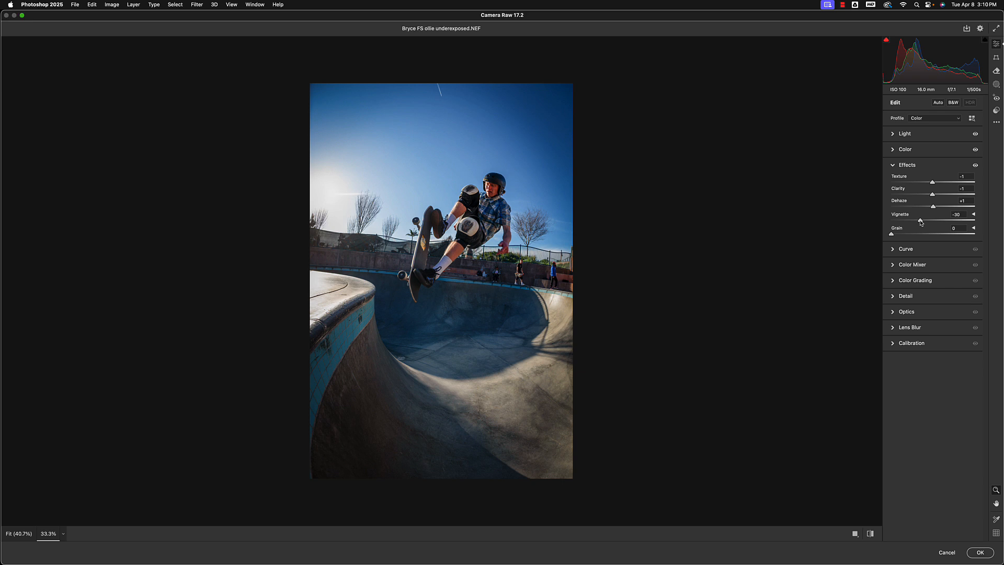
pyautogui.moveTo(920, 222); pyautogui.dragTo(934, 225)
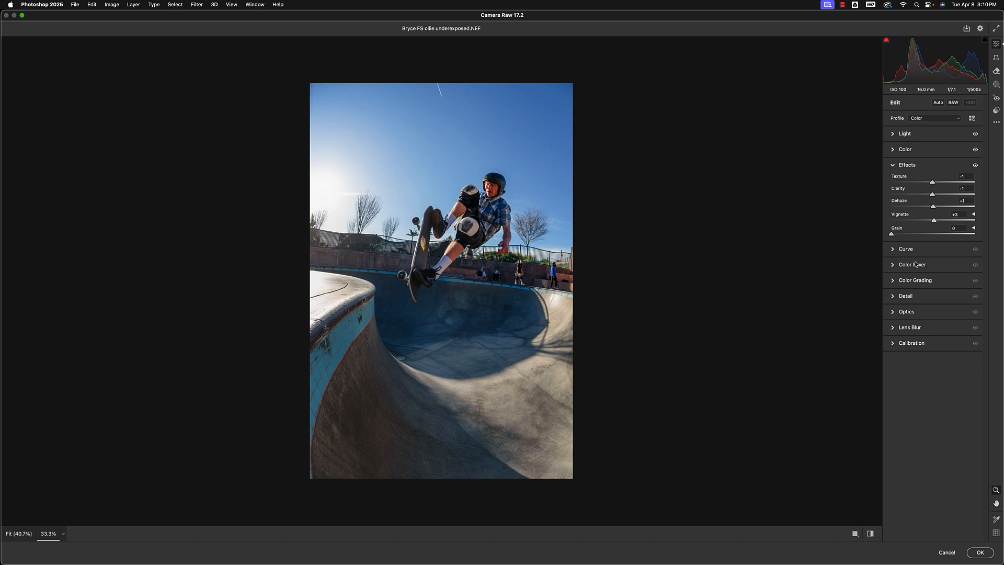
pyautogui.moveTo(933, 220); pyautogui.dragTo(929, 221)
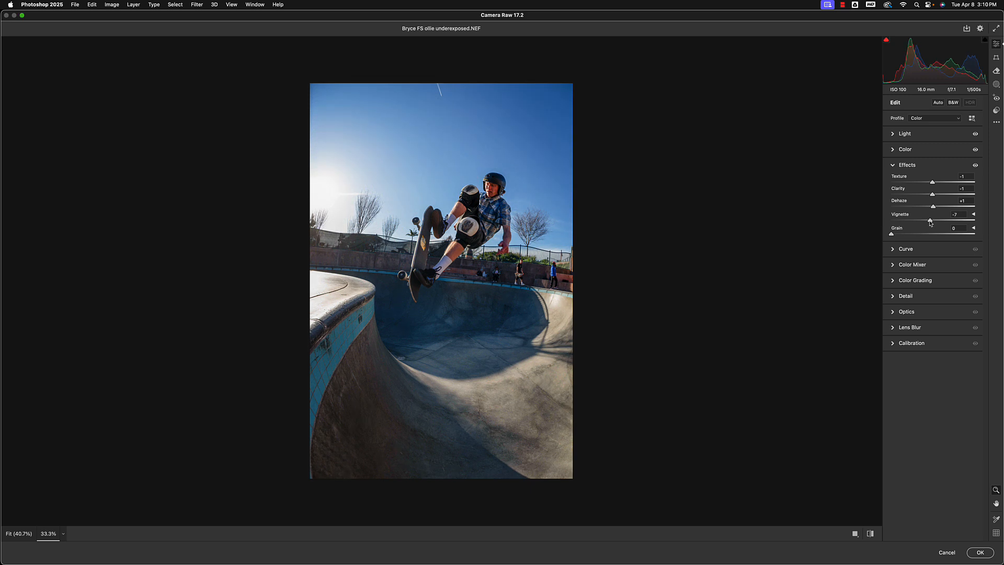
pyautogui.moveTo(930, 222); pyautogui.dragTo(933, 224)
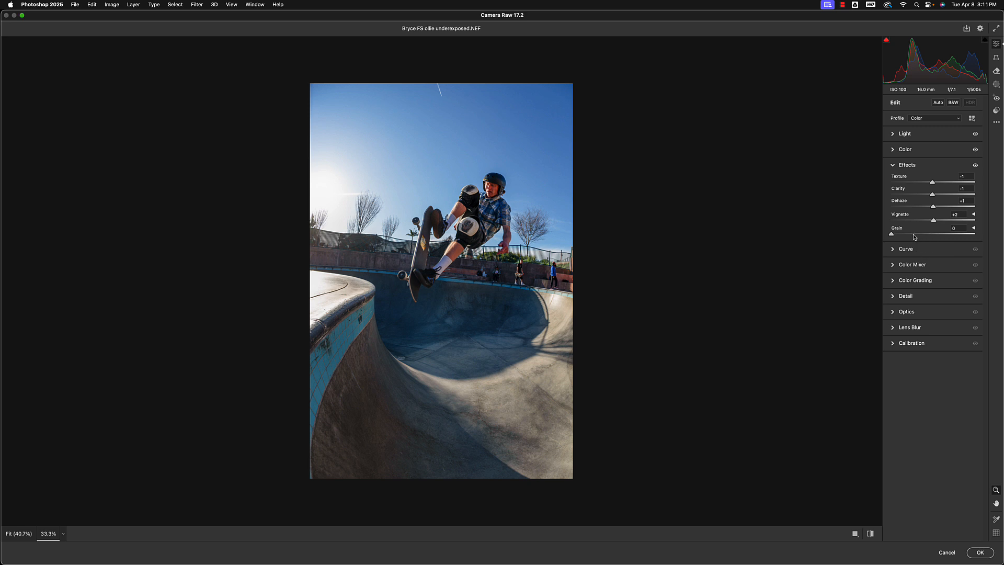
# Step: Try Grain at 89, inspect the noise up close, and return Grain to 0
pyautogui.moveTo(892, 234); pyautogui.dragTo(964, 236)
pyautogui.click(508, 147)
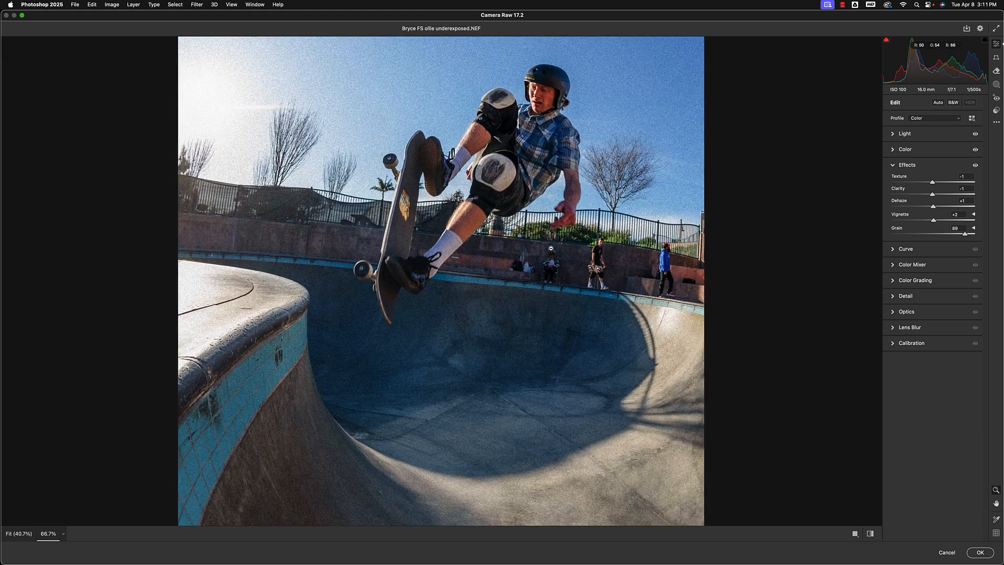
pyautogui.click(626, 316)
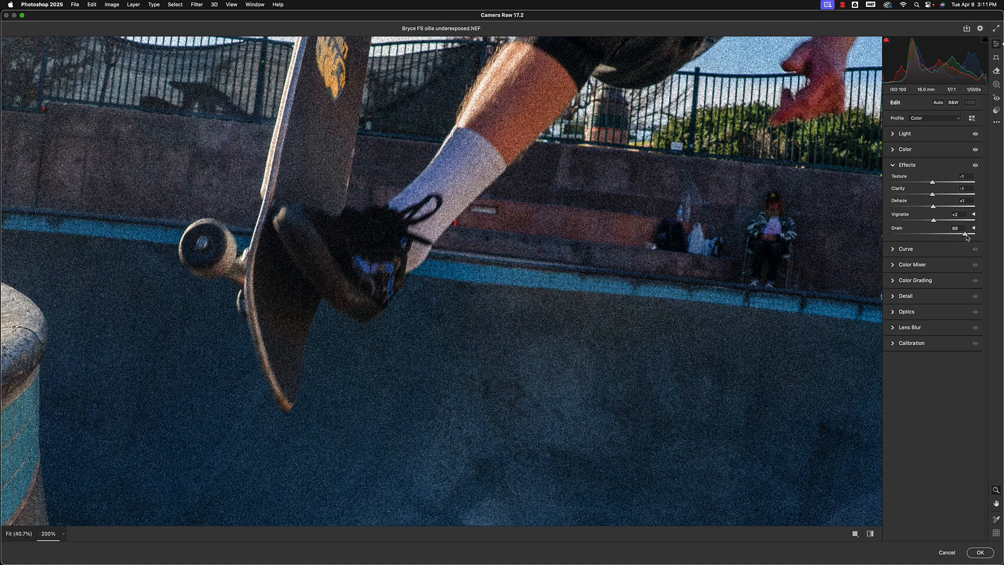
pyautogui.moveTo(965, 234); pyautogui.dragTo(874, 235)
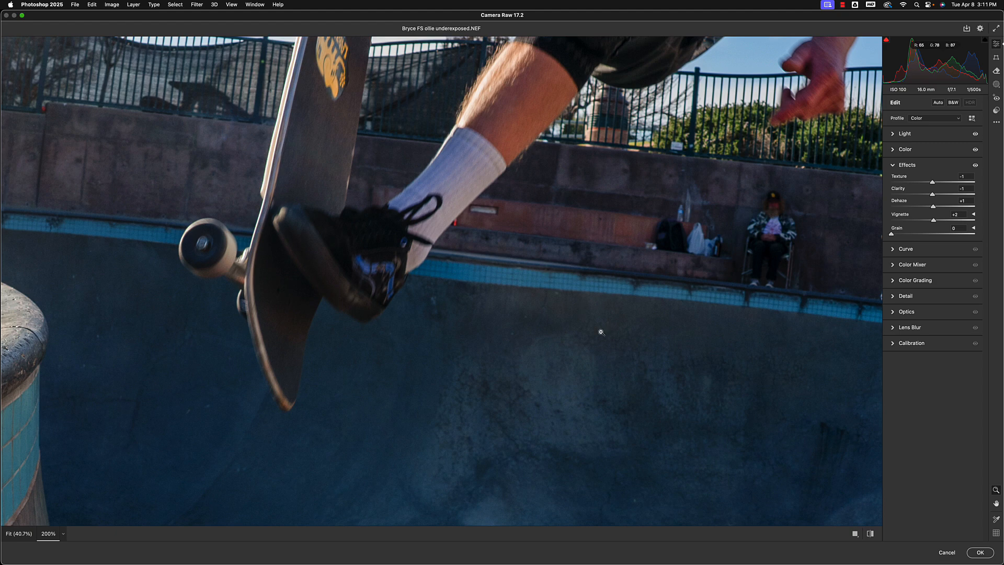
pyautogui.keyDown('alt'); pyautogui.click(620, 320); pyautogui.keyUp('alt')
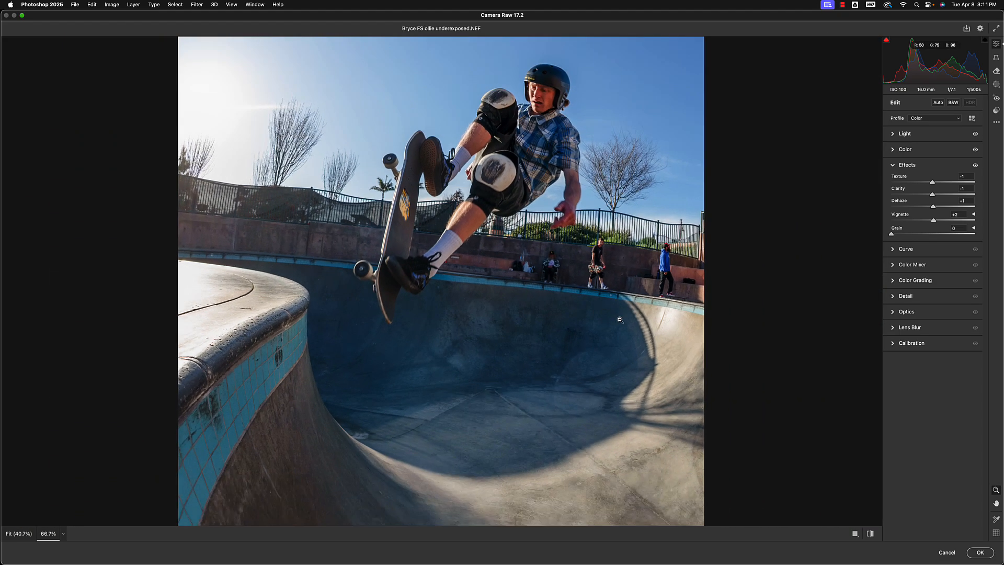
pyautogui.keyDown('alt'); pyautogui.click(619, 318); pyautogui.keyUp('alt')
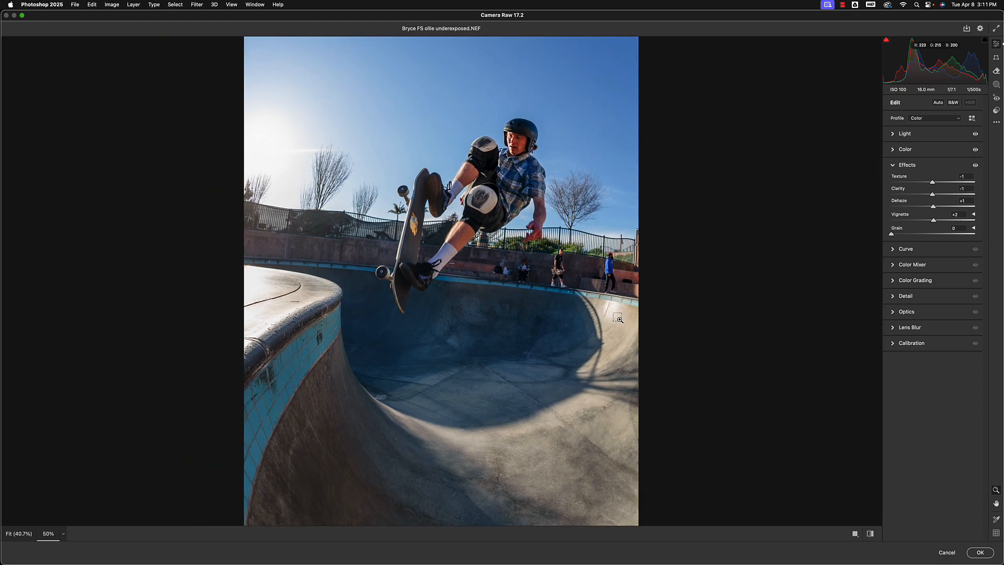
pyautogui.keyDown('alt'); pyautogui.click(619, 319); pyautogui.keyUp('alt')
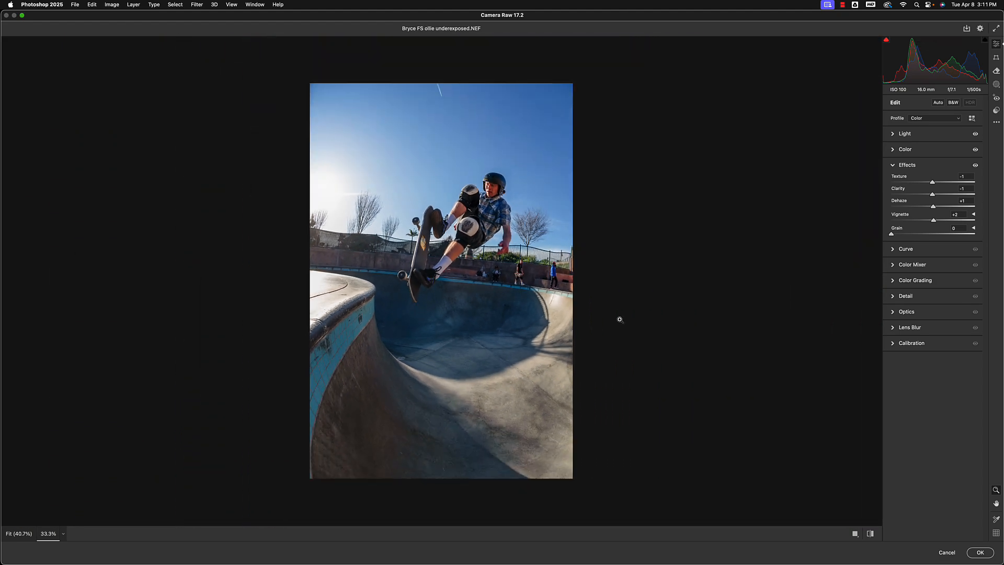
# Step: Test the parametric curve's Highlights at +100 and +58, and return them to 0
pyautogui.click(893, 165)
pyautogui.click(893, 181)
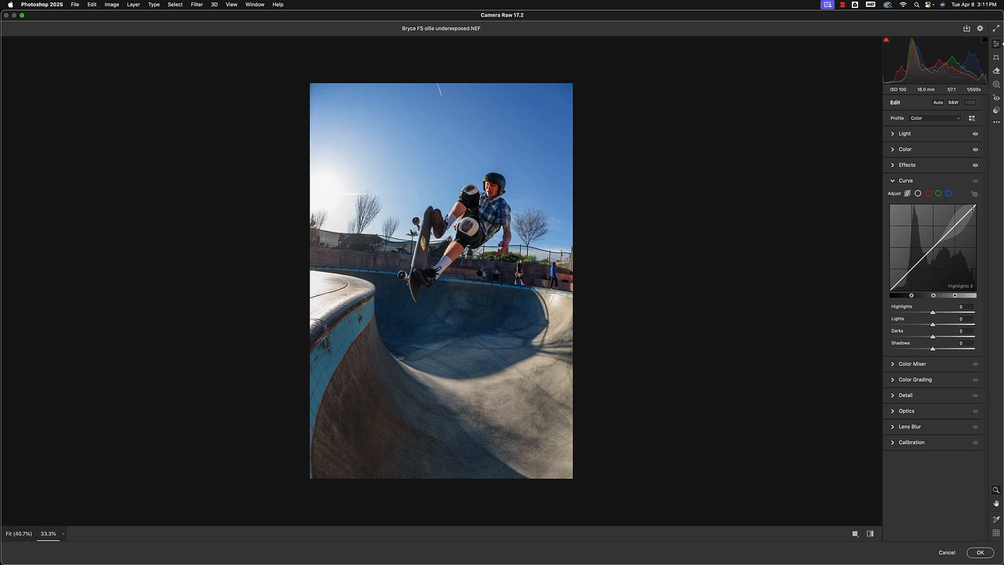
pyautogui.moveTo(974, 206)
pyautogui.mouseDown()
pyautogui.moveTo(963, 219)
pyautogui.moveTo(964, 205)
pyautogui.mouseUp()
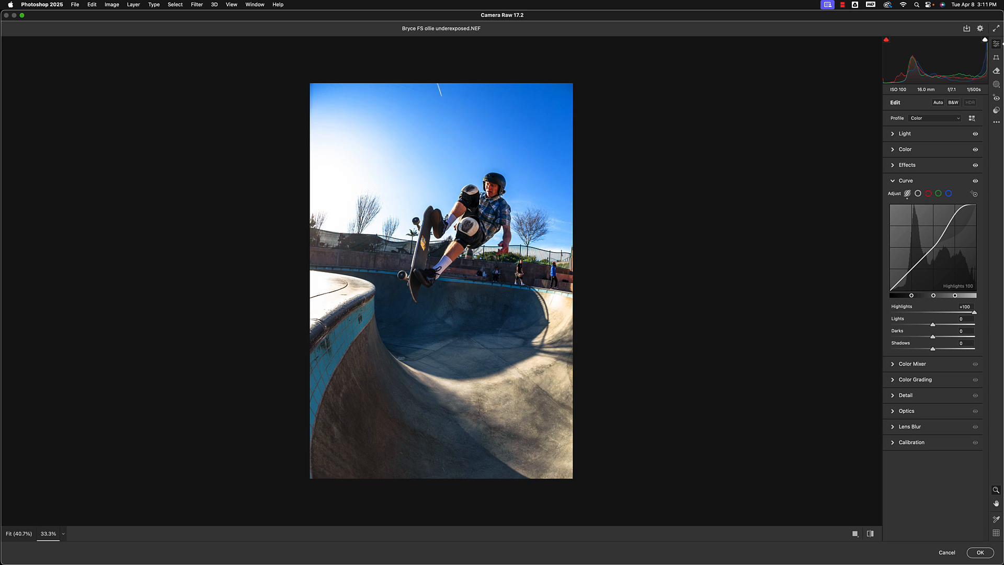
pyautogui.moveTo(963, 205)
pyautogui.mouseDown()
pyautogui.moveTo(947, 239)
pyautogui.moveTo(947, 216)
pyautogui.moveTo(947, 240)
pyautogui.moveTo(947, 211)
pyautogui.mouseUp()
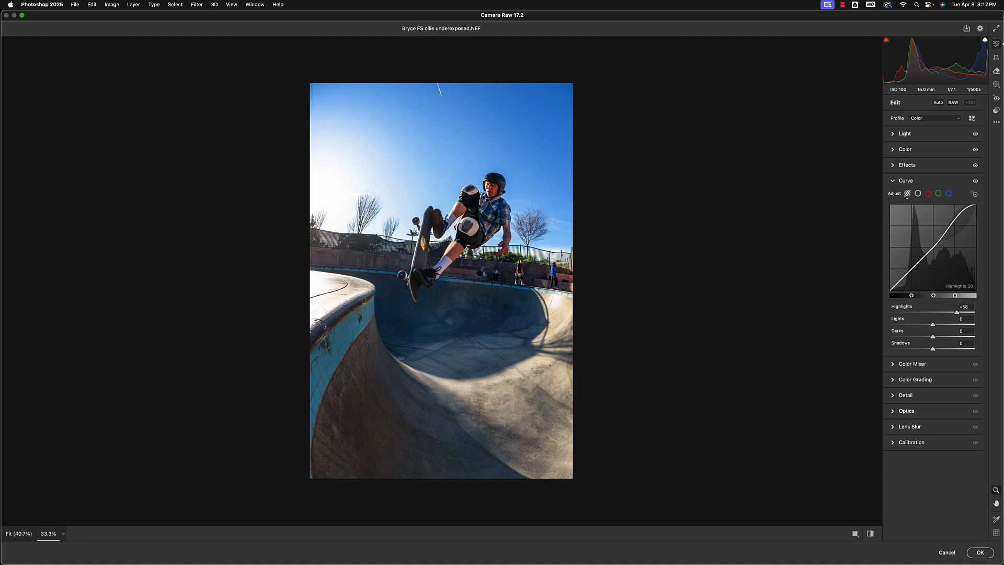
pyautogui.moveTo(948, 212); pyautogui.dragTo(947, 228)
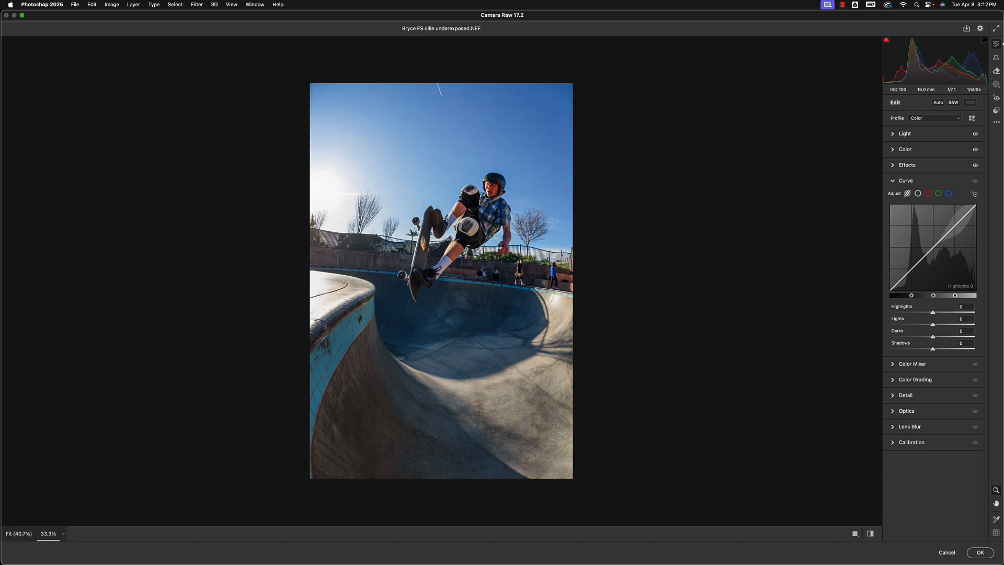
# Step: Try an S-shaped red channel curve with points at input 181, output 194 and input 97, output 88
pyautogui.click(928, 193)
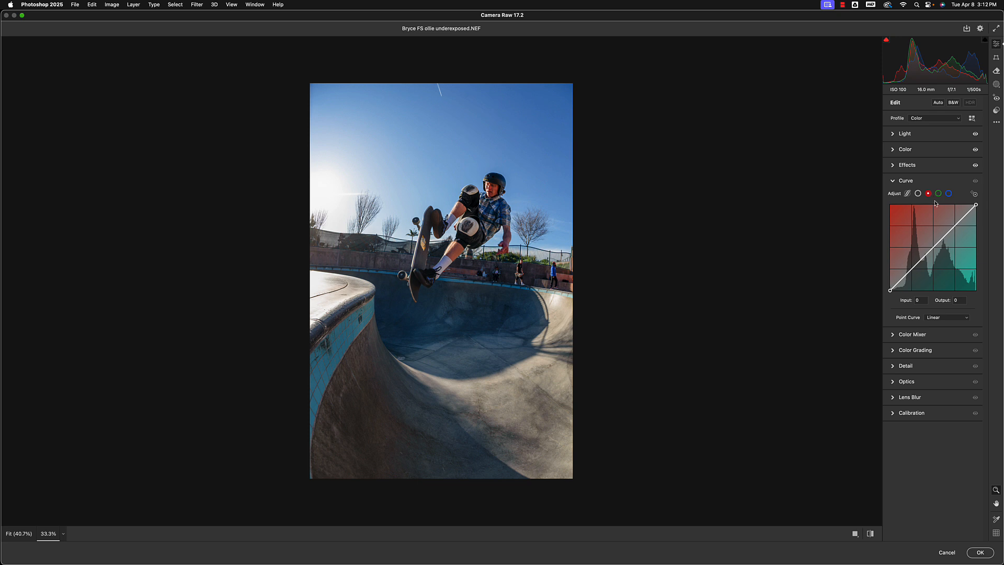
pyautogui.moveTo(956, 226)
pyautogui.mouseDown()
pyautogui.moveTo(949, 220)
pyautogui.moveTo(953, 237)
pyautogui.moveTo(953, 226)
pyautogui.mouseUp()
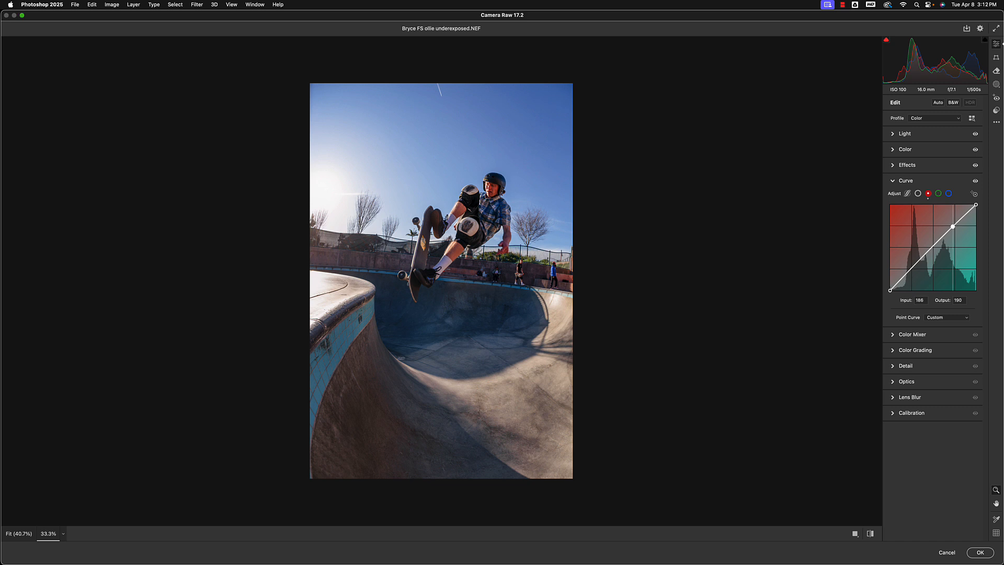
pyautogui.click(920, 258)
pyautogui.moveTo(952, 226); pyautogui.dragTo(950, 223)
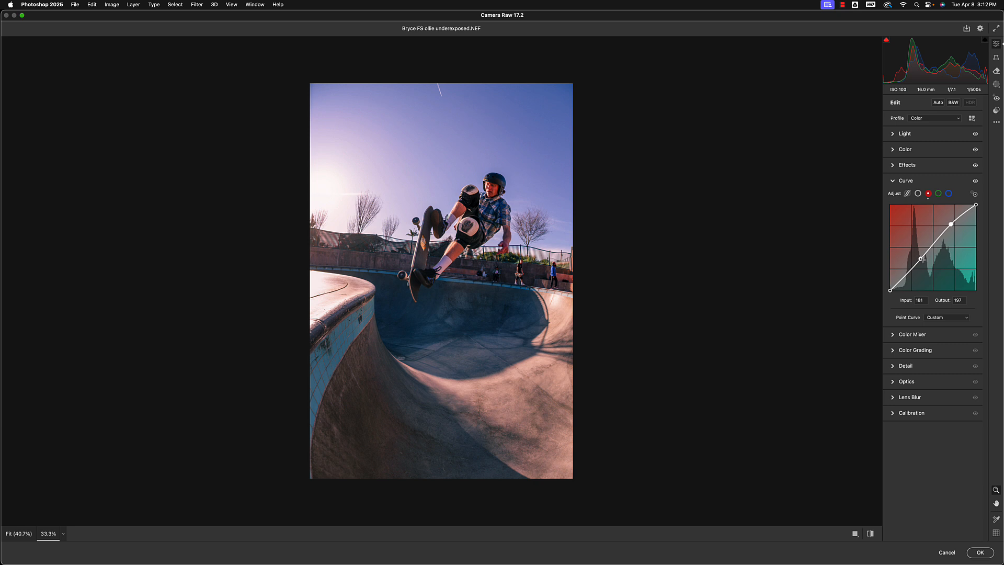
pyautogui.moveTo(921, 258); pyautogui.dragTo(923, 260)
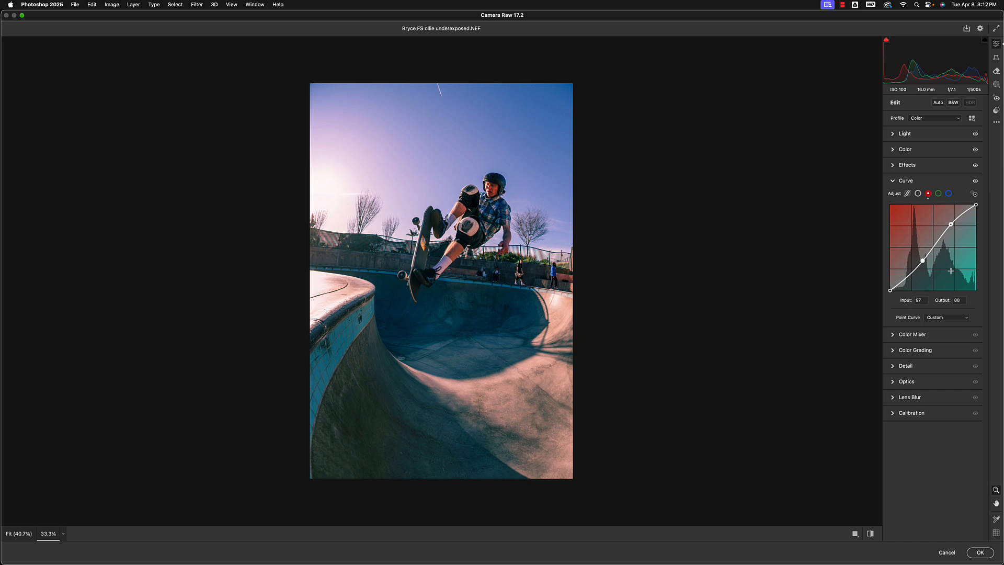
pyautogui.moveTo(890, 290)
pyautogui.mouseDown()
pyautogui.moveTo(918, 290)
pyautogui.moveTo(889, 290)
pyautogui.mouseUp()
pyautogui.moveTo(975, 204)
pyautogui.mouseDown()
pyautogui.moveTo(952, 205)
pyautogui.moveTo(975, 205)
pyautogui.moveTo(975, 246)
pyautogui.moveTo(975, 205)
pyautogui.mouseUp()
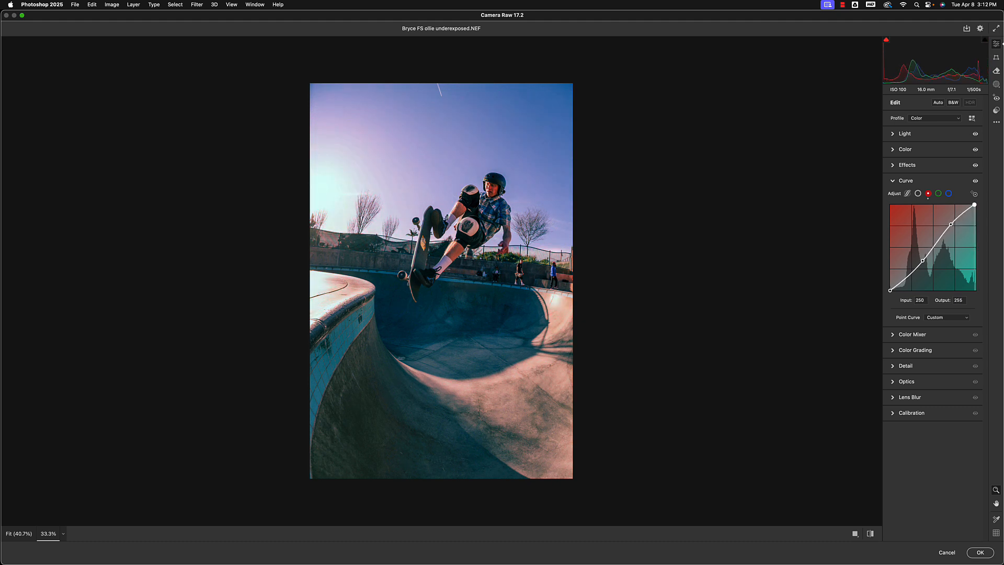
pyautogui.click(951, 224)
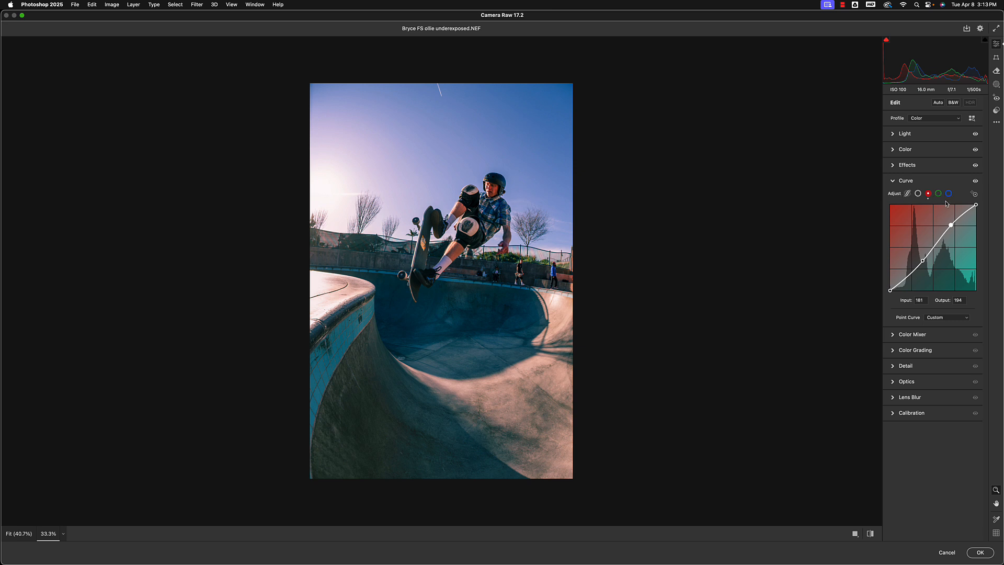
# Step: Undo the red channel curve edits back to a linear curve
pyautogui.press('super+z')
pyautogui.press('super+z')
pyautogui.press('super+z')
pyautogui.press('super+z')
pyautogui.press('super+z')
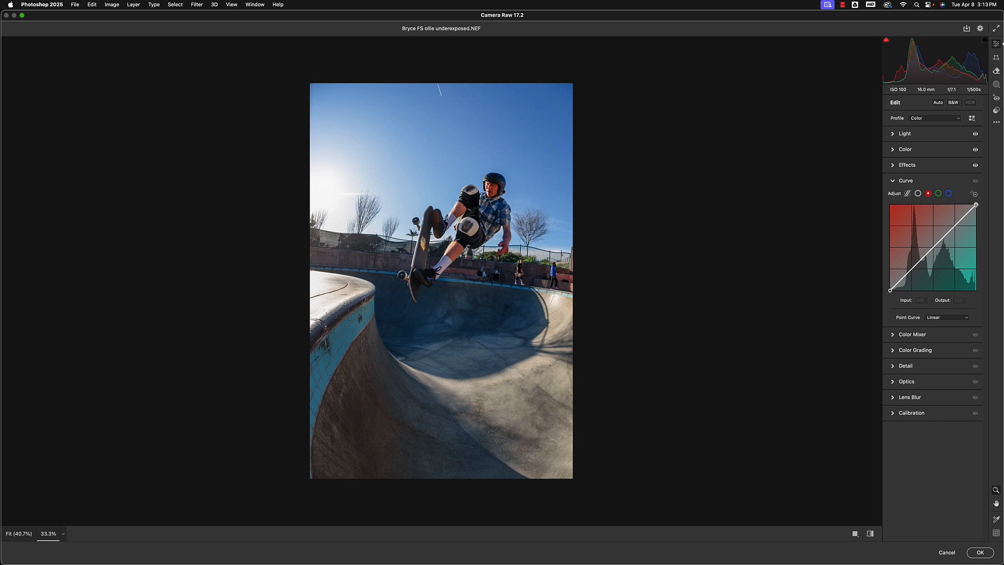
# Step: Test moving the red curve's white point inward, compare the photo with and without the curve, and return the point to 255, 255
pyautogui.moveTo(975, 204); pyautogui.dragTo(963, 204)
pyautogui.click(975, 182)
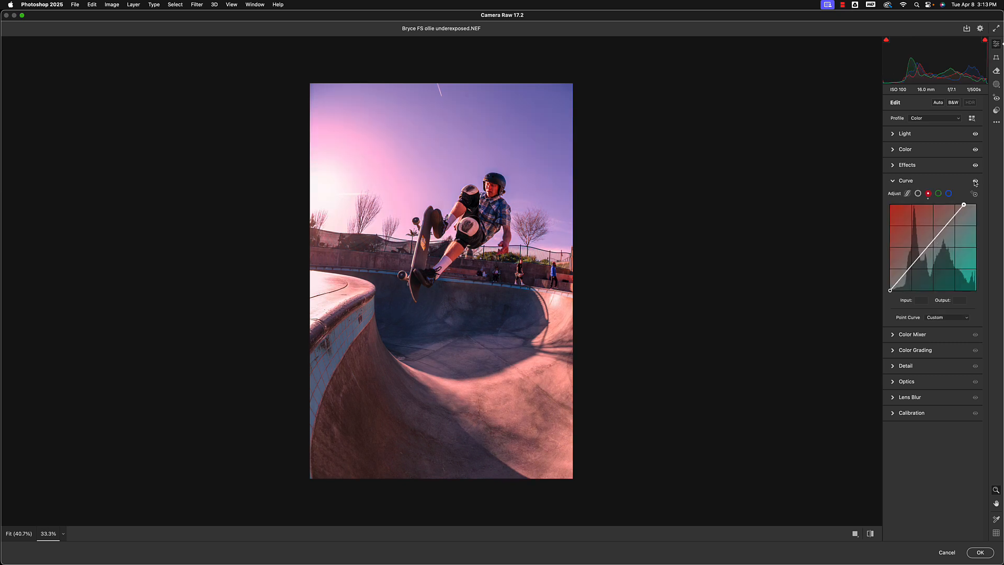
pyautogui.click(975, 181)
pyautogui.click(975, 181)
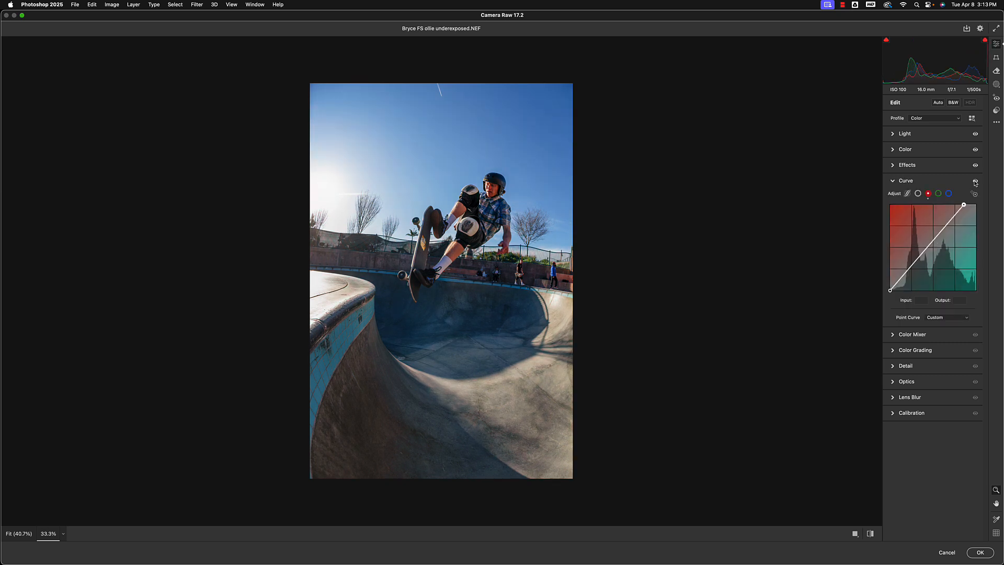
pyautogui.click(974, 181)
pyautogui.moveTo(963, 204); pyautogui.dragTo(975, 205)
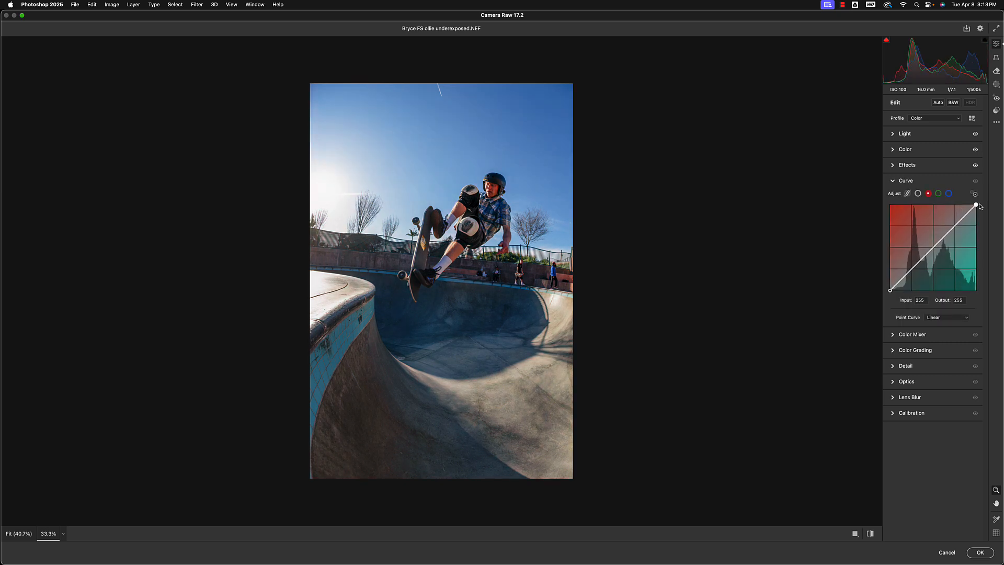
pyautogui.click(893, 181)
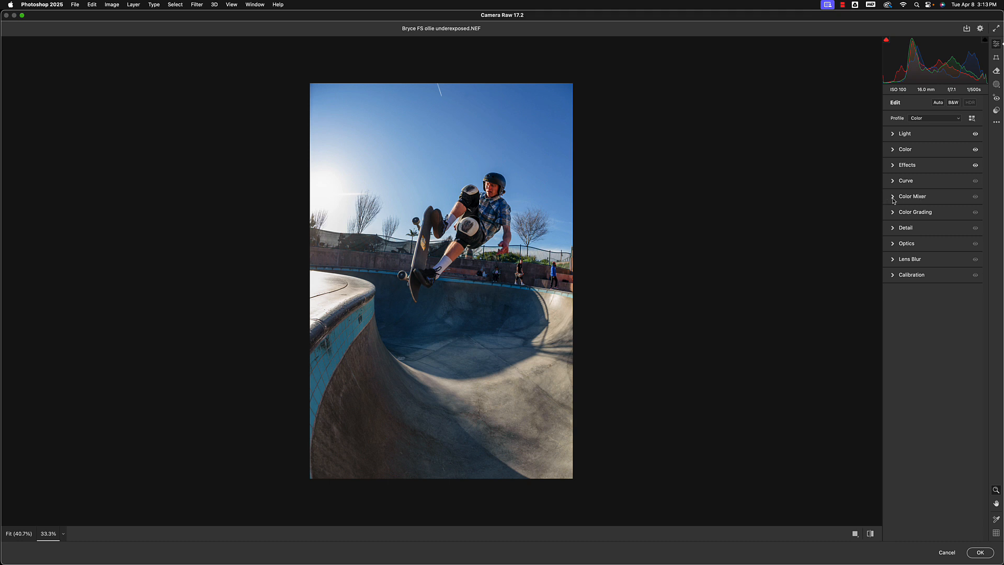
# Step: Try lowering the HSL saturation of Aquas to -48 and Blues to -49 in the Color Mixer, and reset both
pyautogui.click(894, 198)
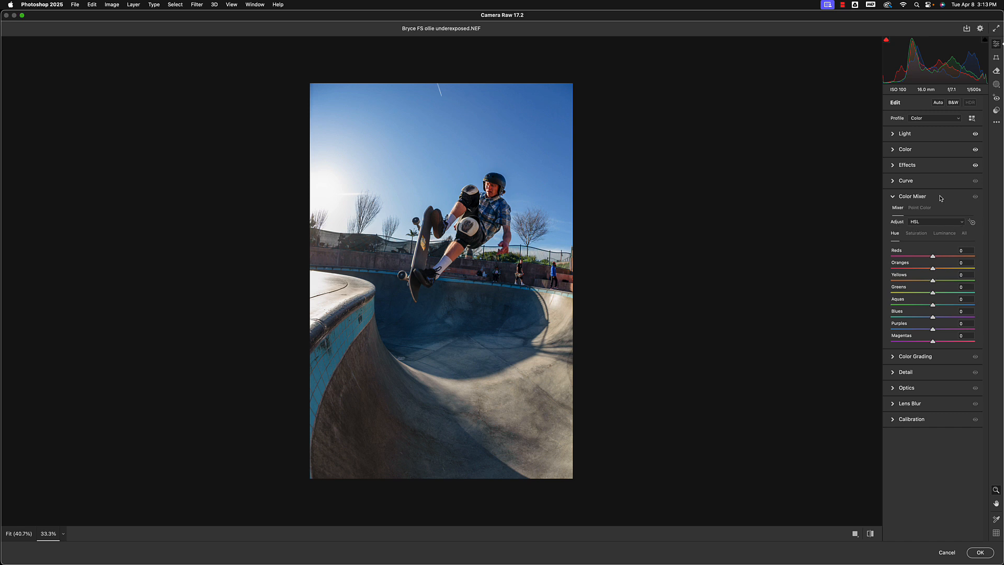
pyautogui.click(965, 224)
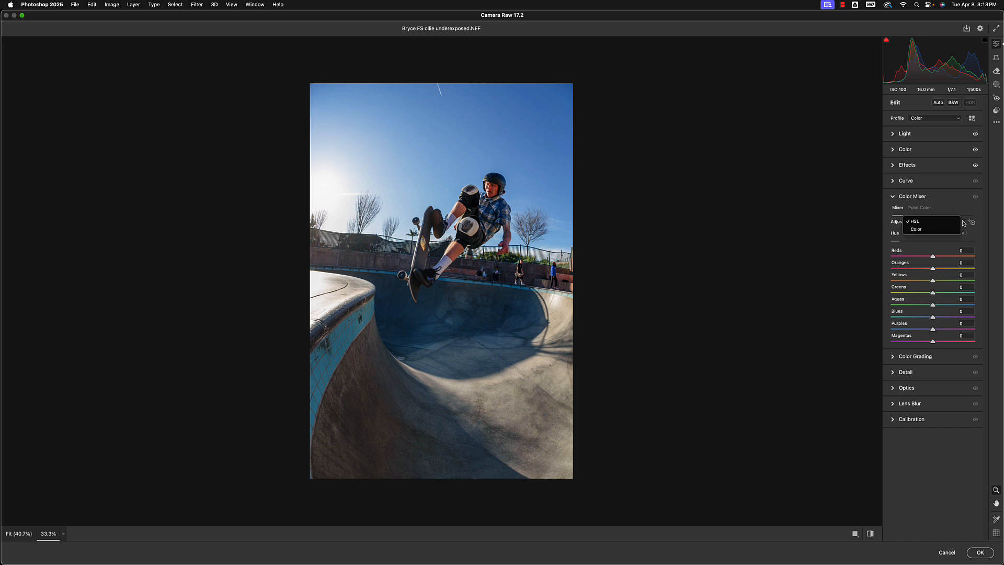
pyautogui.click(936, 214)
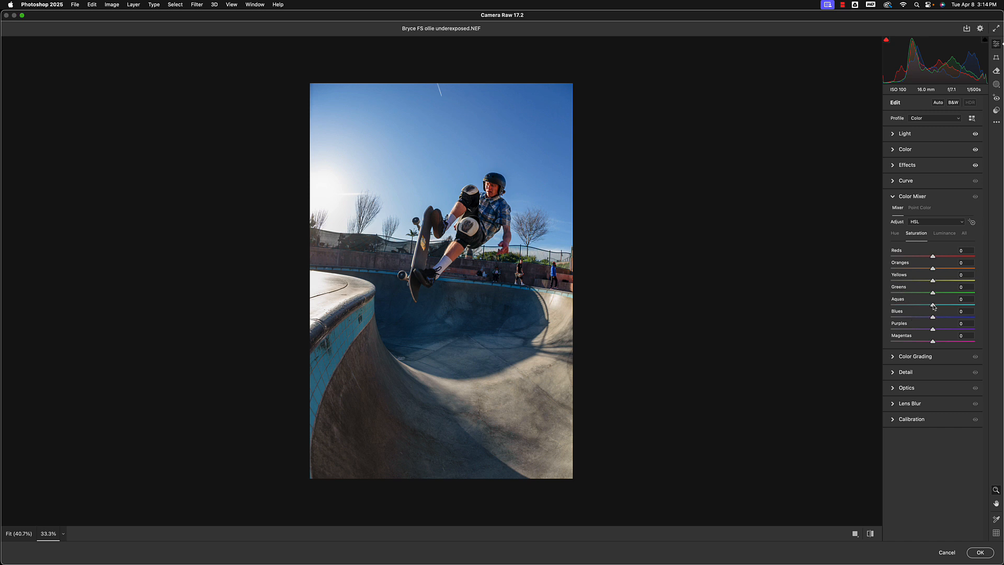
pyautogui.moveTo(933, 306); pyautogui.dragTo(912, 318)
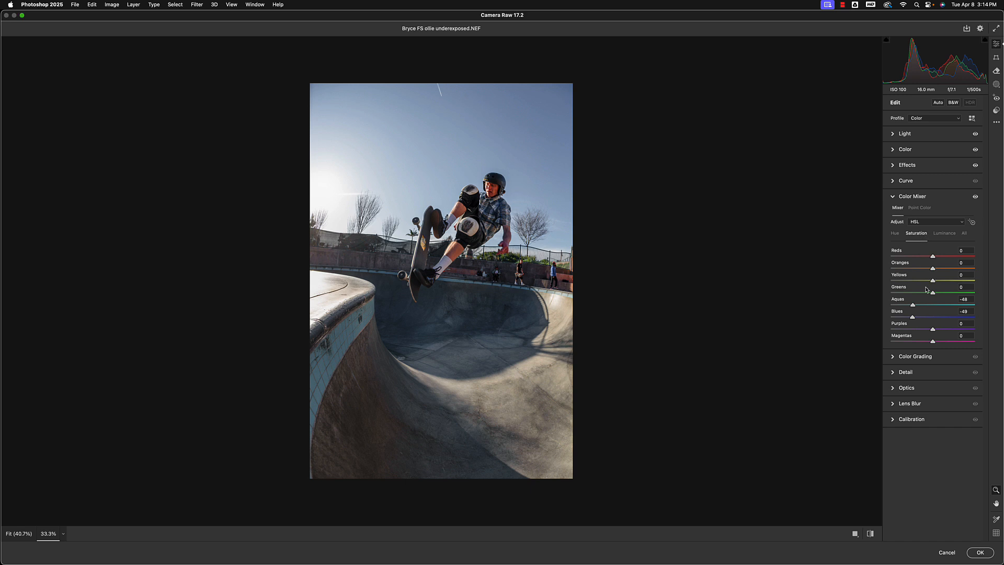
pyautogui.click(934, 304)
pyautogui.click(934, 318)
# Step: Try shifting the HSL hue of Aquas to -73 and Blues to -23, and bring both back to about zero
pyautogui.click(894, 233)
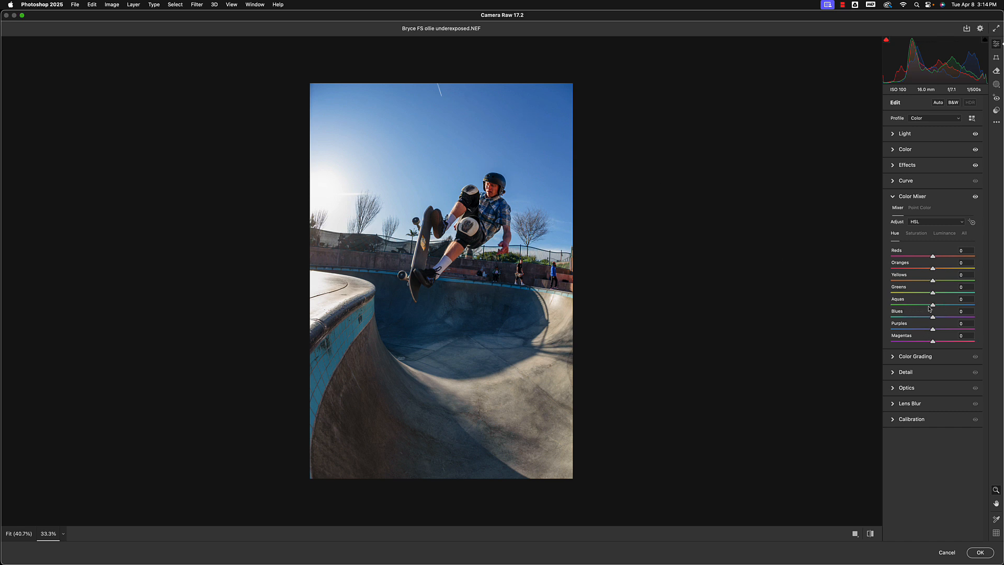
pyautogui.moveTo(934, 307)
pyautogui.mouseDown()
pyautogui.moveTo(956, 307)
pyautogui.moveTo(904, 307)
pyautogui.moveTo(926, 319)
pyautogui.mouseUp()
pyautogui.moveTo(927, 317); pyautogui.dragTo(923, 318)
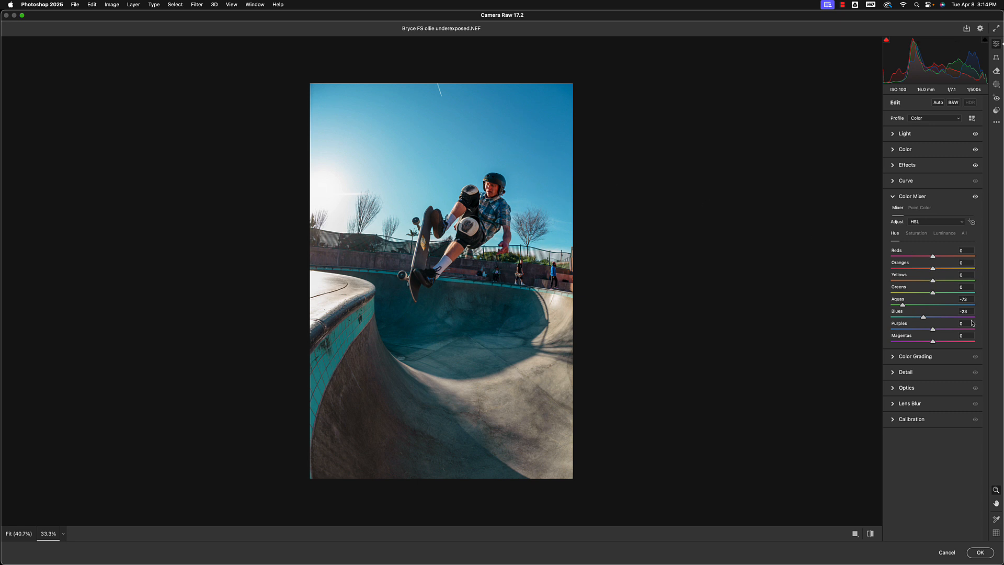
pyautogui.doubleClick(932, 304)
pyautogui.doubleClick(932, 319)
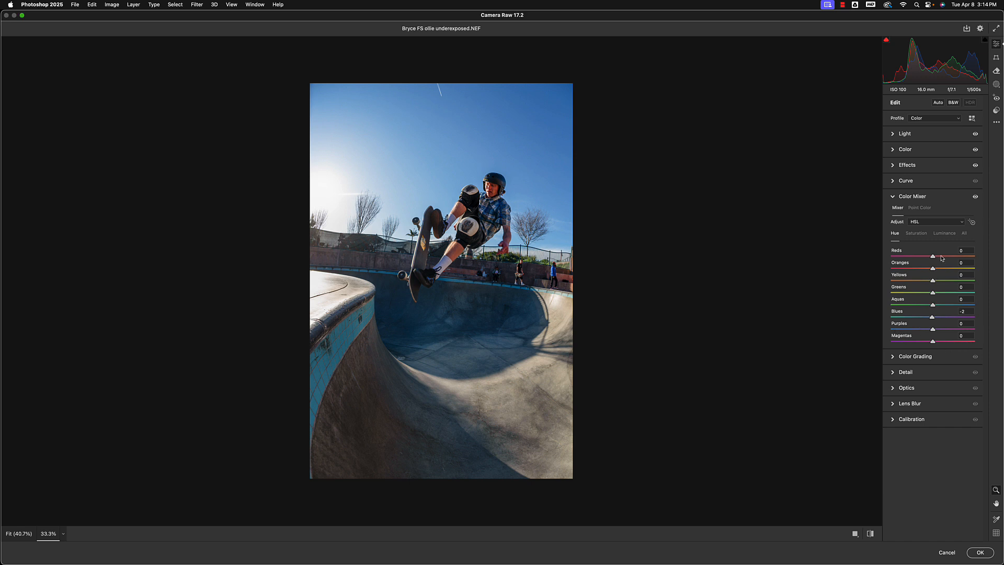
# Step: Try HSL luminance values of +100 for Aquas and -47 for Blues, and return both to about zero
pyautogui.click(944, 233)
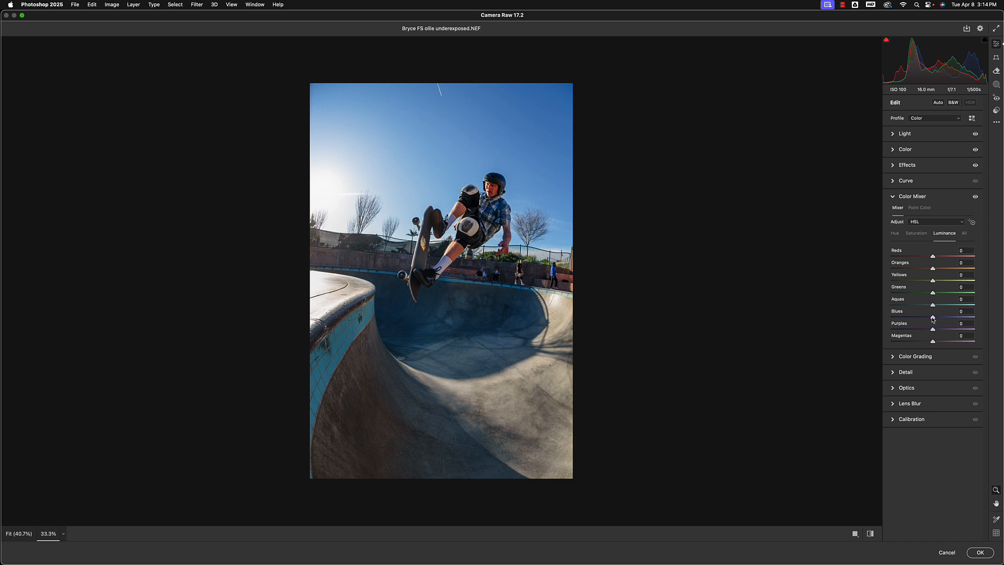
pyautogui.moveTo(933, 317); pyautogui.dragTo(979, 313)
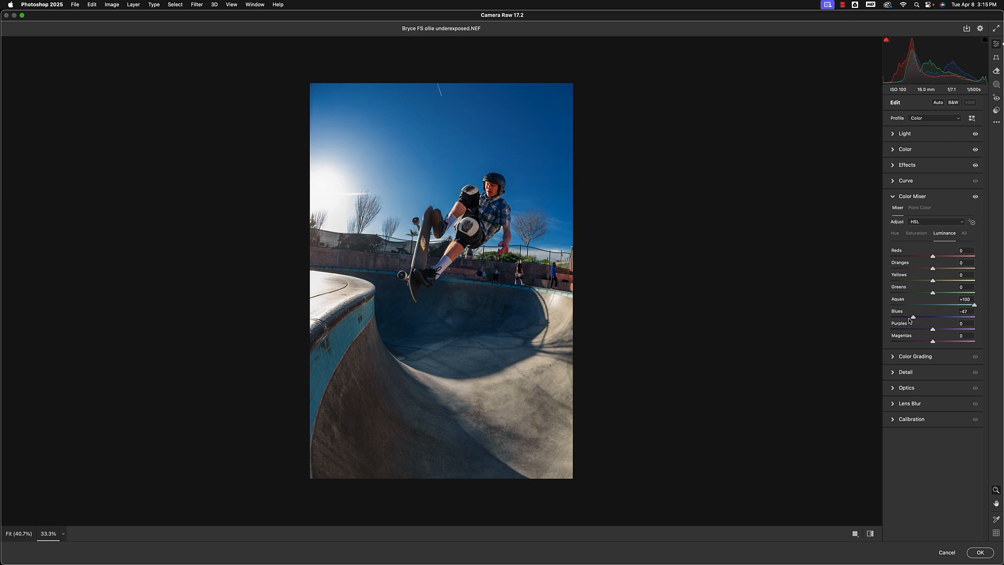
pyautogui.moveTo(909, 320); pyautogui.dragTo(932, 306)
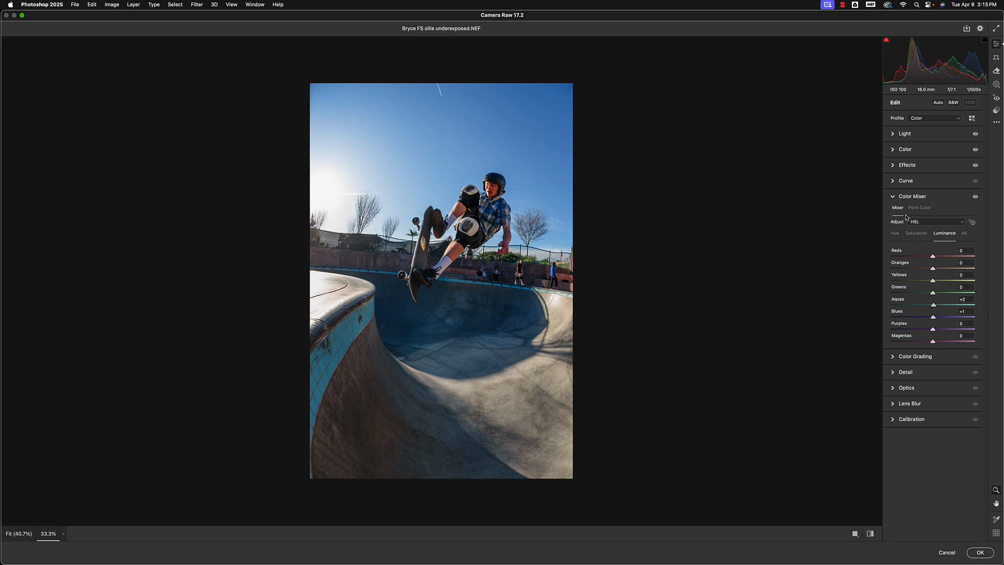
pyautogui.click(894, 197)
# Step: Try a color grade with orange midtones at hue 36, saturation 58, blue shadows, and red highlights at hue 12, saturation 61
pyautogui.click(892, 213)
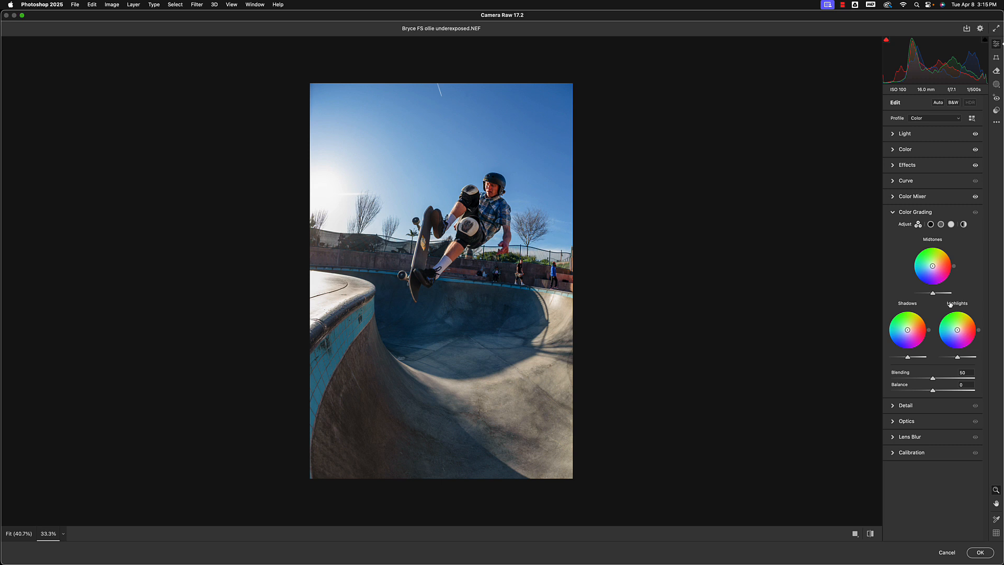
pyautogui.moveTo(949, 304)
pyautogui.moveTo(932, 267); pyautogui.dragTo(937, 263)
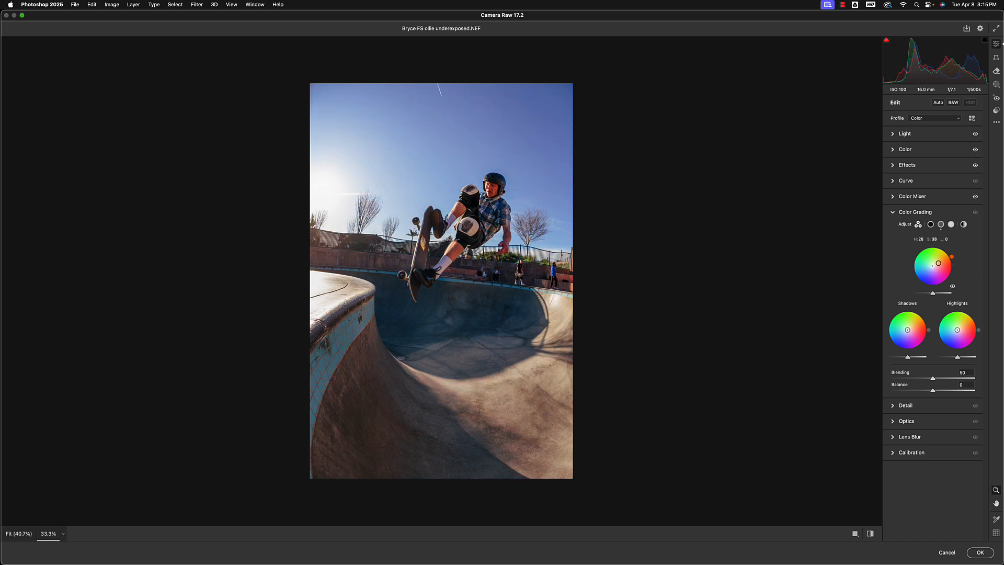
pyautogui.moveTo(908, 332); pyautogui.dragTo(901, 332)
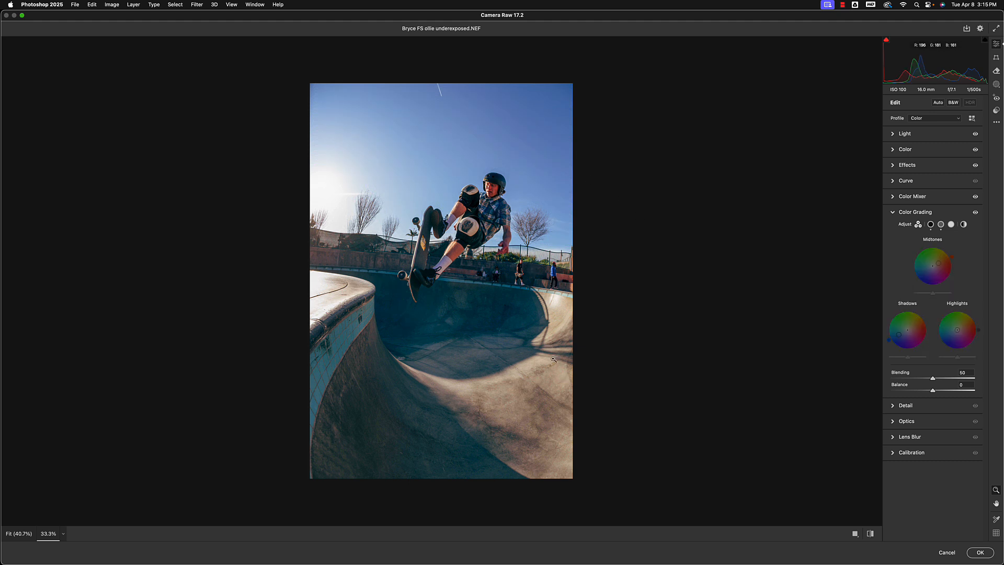
pyautogui.moveTo(938, 265)
pyautogui.mouseDown()
pyautogui.moveTo(937, 246)
pyautogui.moveTo(940, 260)
pyautogui.mouseUp()
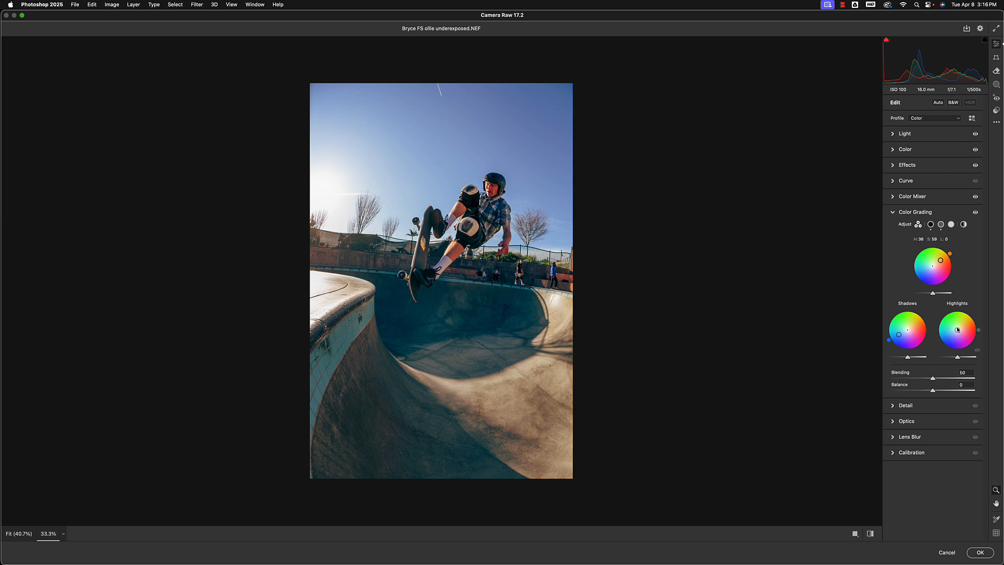
pyautogui.moveTo(957, 329); pyautogui.dragTo(965, 324)
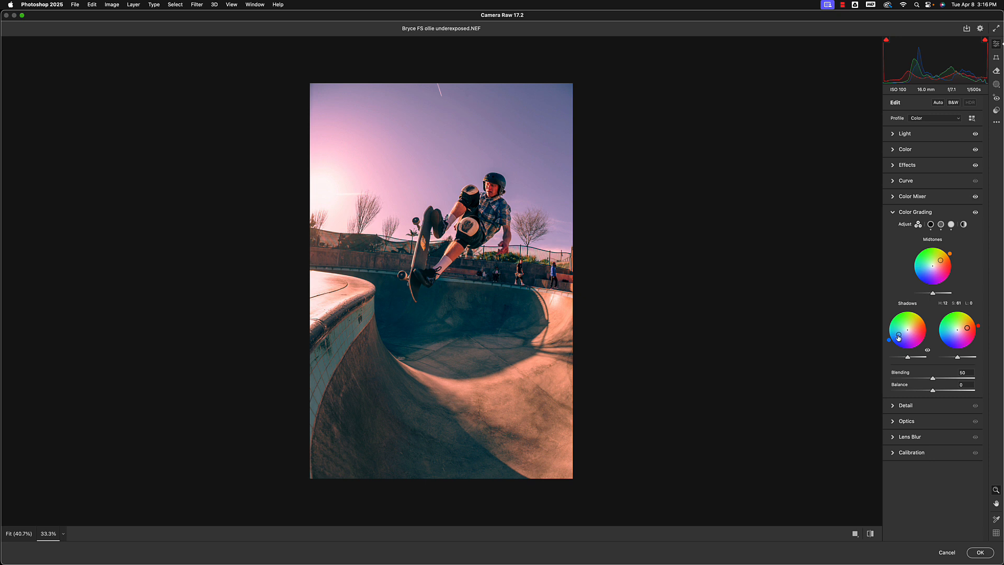
# Step: Return the color grading wheels to near neutral, with shadows at saturation 5, highlights at saturation 4, and midtones centered
pyautogui.moveTo(898, 335)
pyautogui.mouseDown()
pyautogui.moveTo(892, 345)
pyautogui.moveTo(906, 330)
pyautogui.mouseUp()
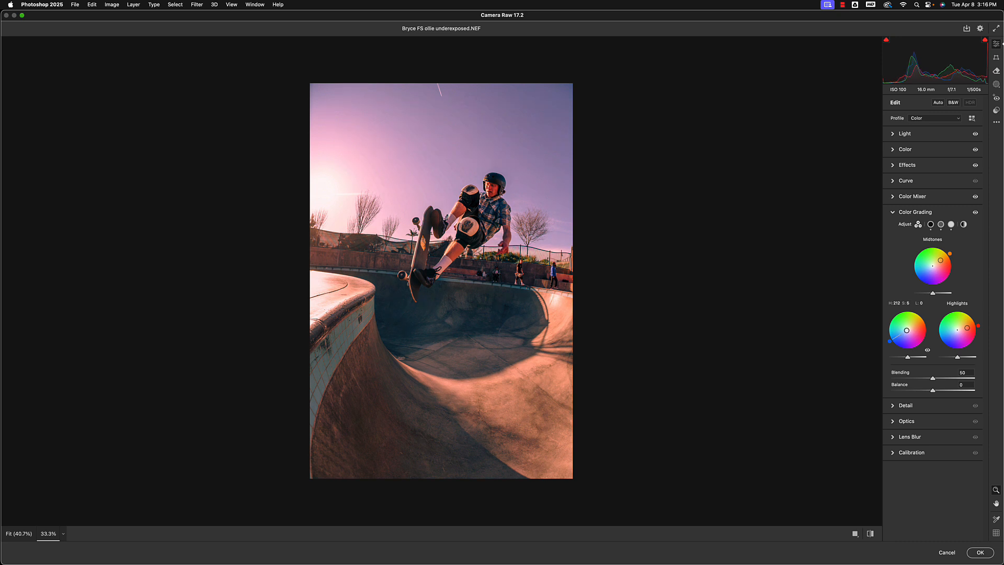
pyautogui.moveTo(968, 329); pyautogui.dragTo(957, 329)
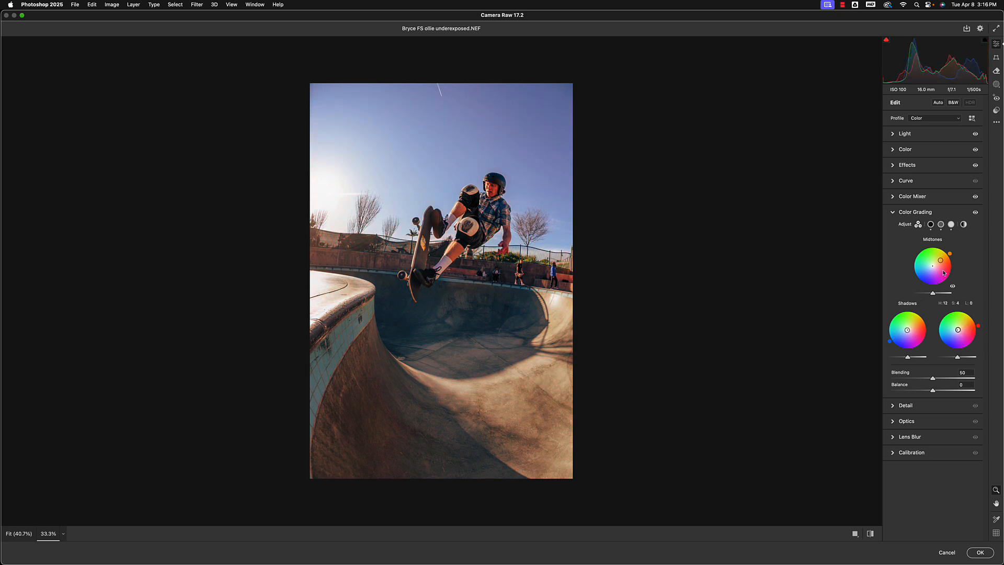
pyautogui.moveTo(939, 261); pyautogui.dragTo(932, 265)
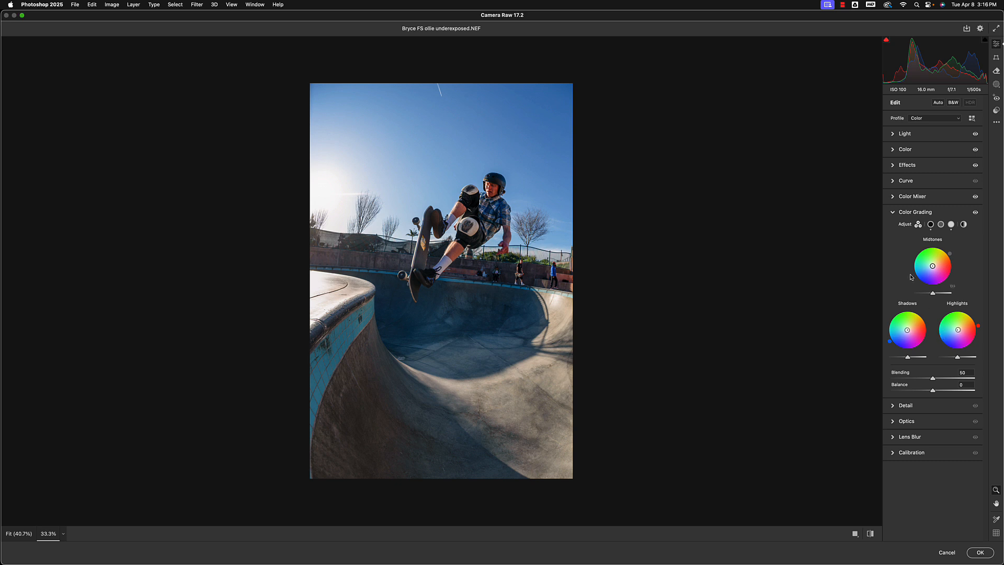
pyautogui.click(894, 212)
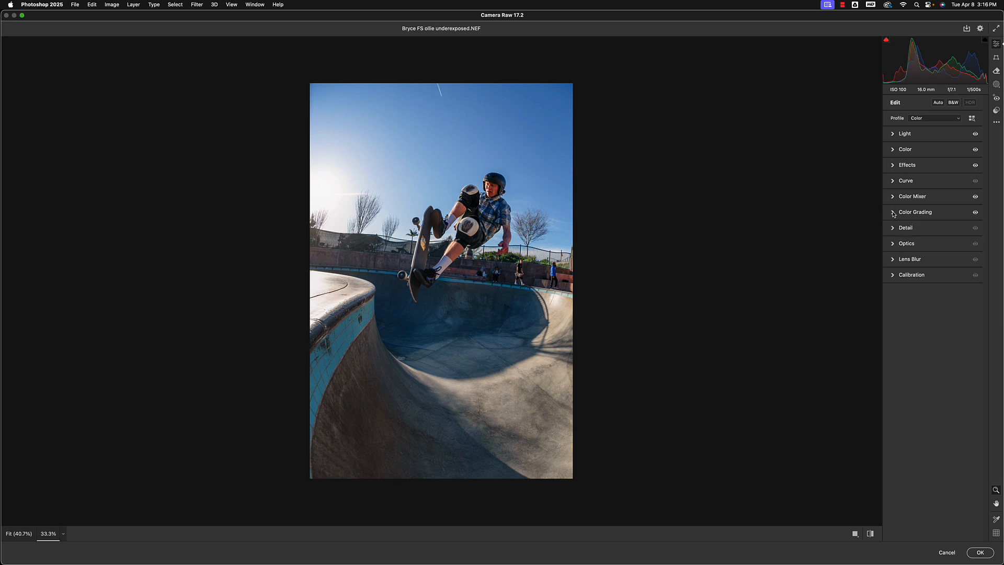
# Step: Apply Noise Reduction of 50 with its Detail at 26, judging the effect on the skater's face
pyautogui.click(893, 228)
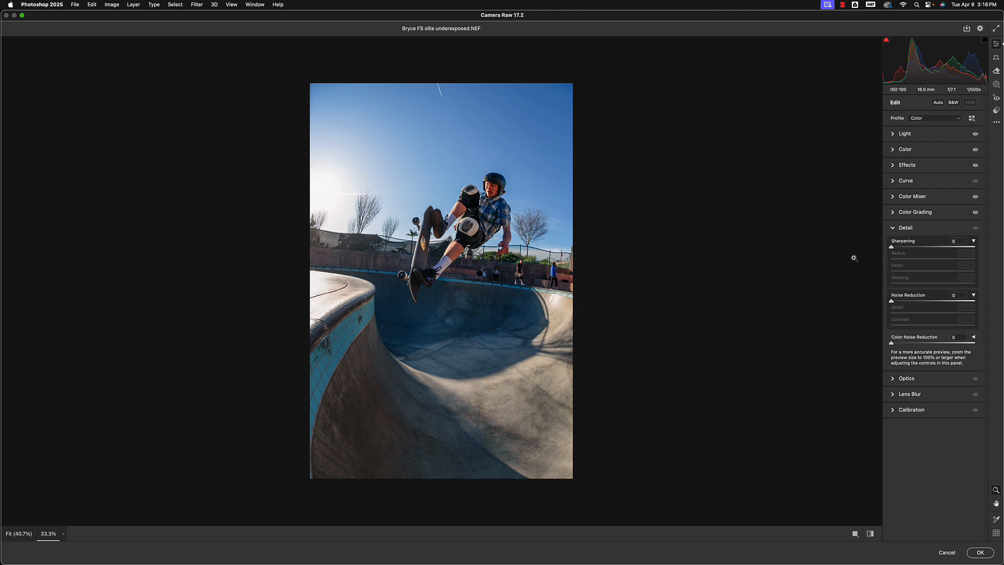
pyautogui.press('super+plus')
pyautogui.press('super+plus')
pyautogui.press('super+plus')
pyautogui.press('super+plus')
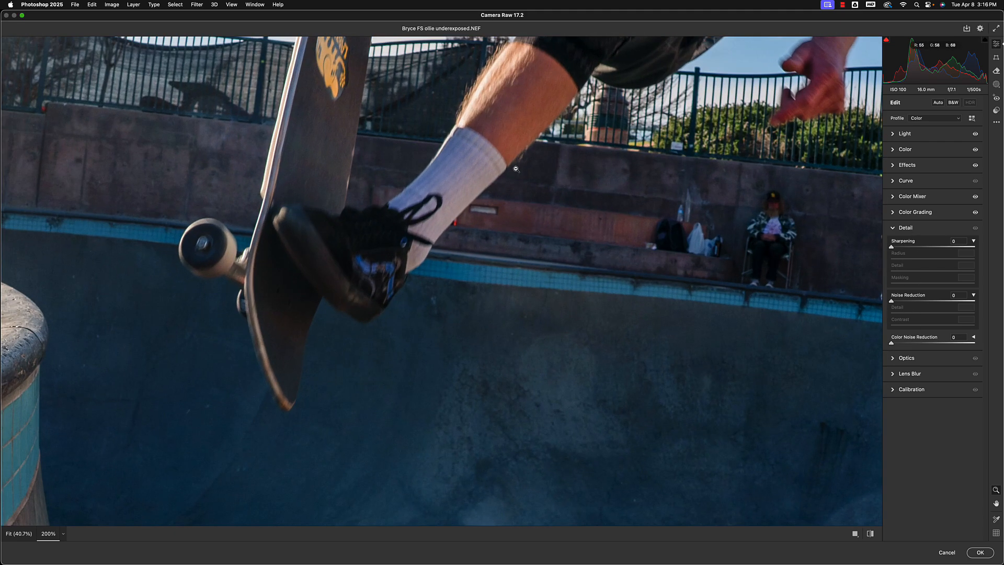
pyautogui.press('space')
pyautogui.moveTo(528, 174); pyautogui.dragTo(674, 316)
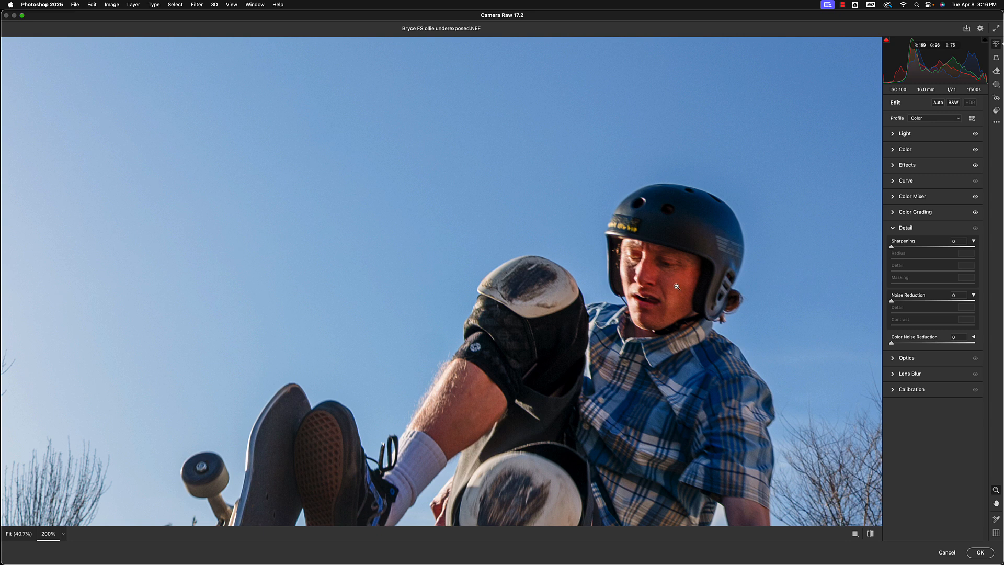
pyautogui.press('super+equal')
pyautogui.press('super+equal')
pyautogui.press('space')
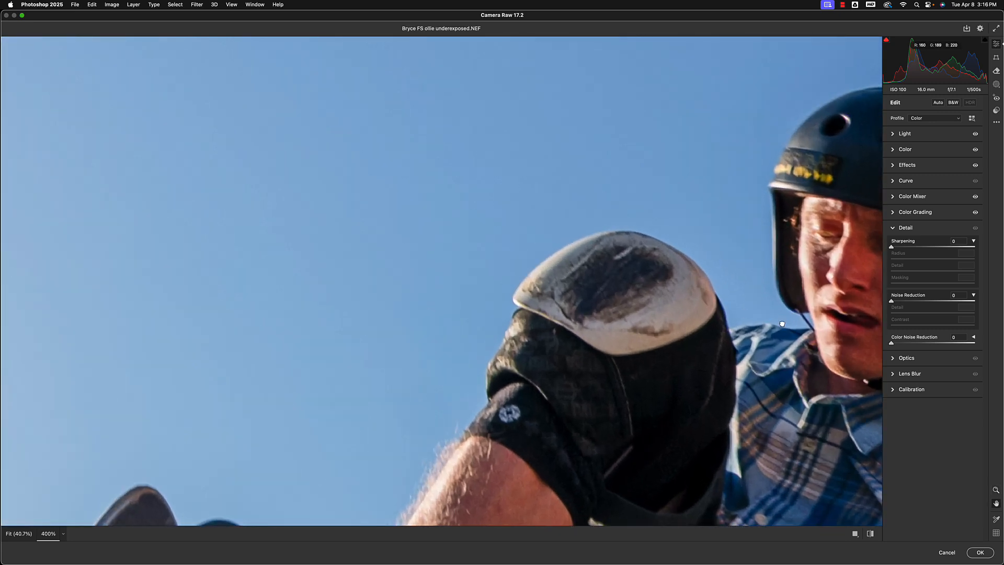
pyautogui.moveTo(781, 323); pyautogui.dragTo(476, 315)
pyautogui.press('super+equal')
pyautogui.press('super+equal')
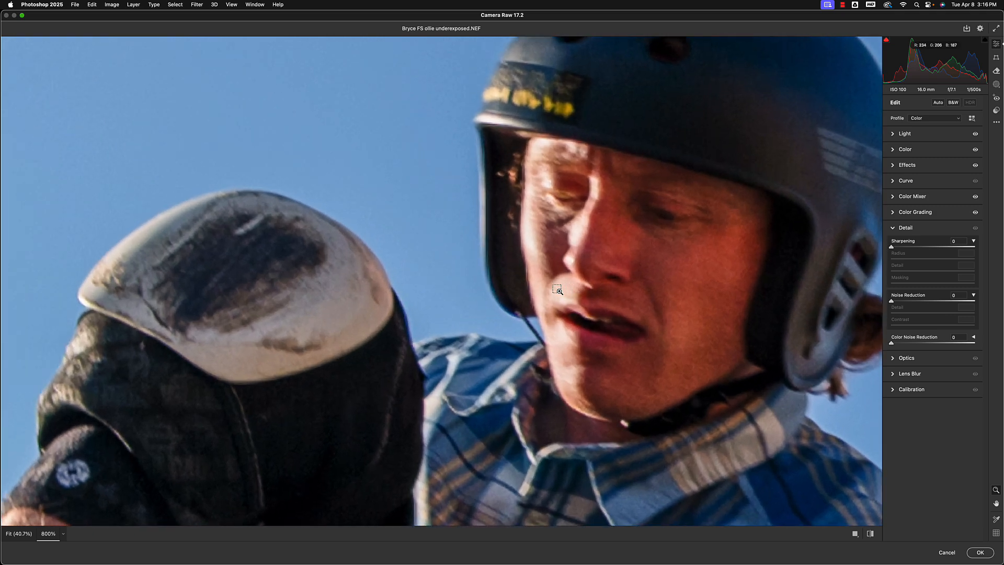
pyautogui.press('space')
pyautogui.moveTo(712, 284); pyautogui.dragTo(583, 302)
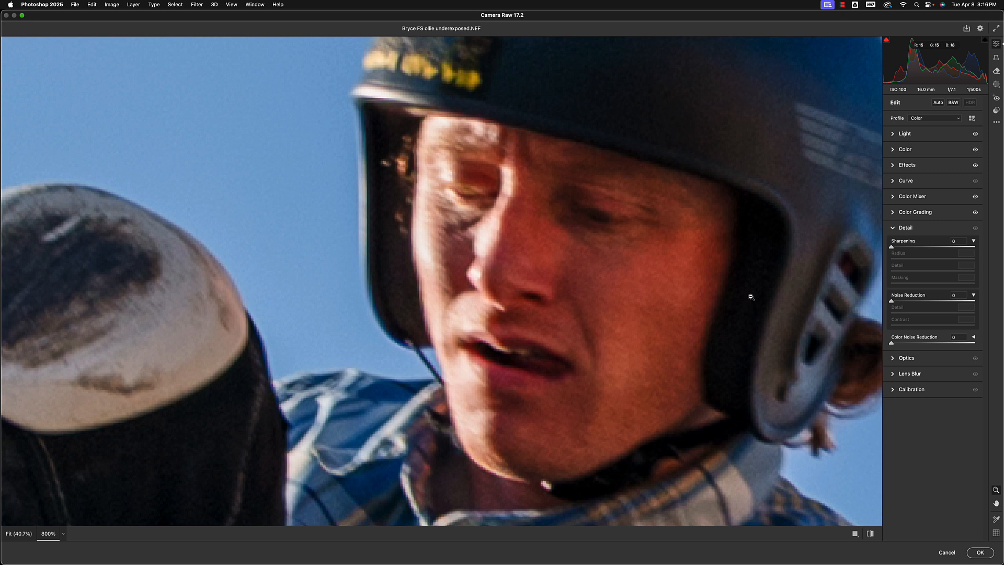
pyautogui.click(932, 303)
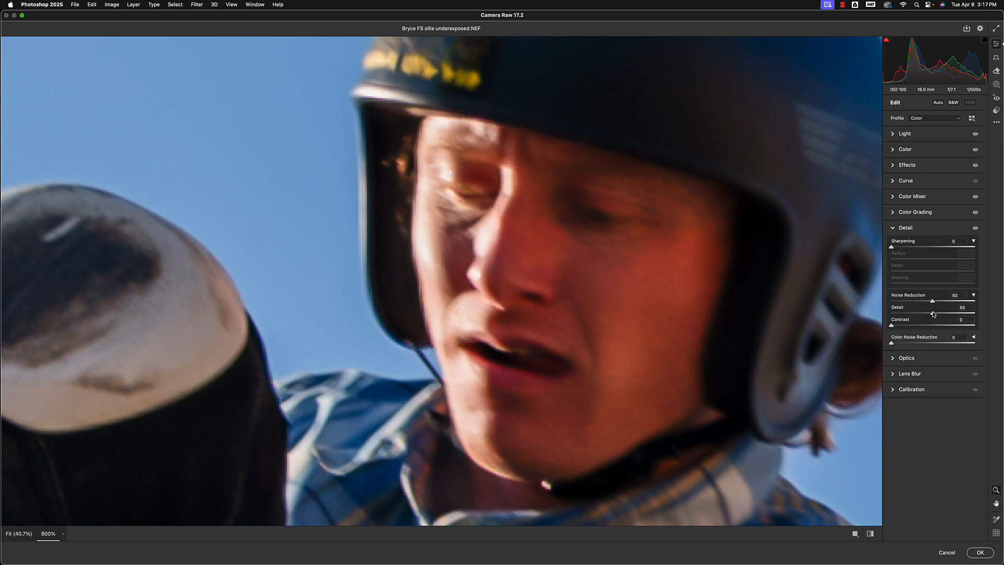
pyautogui.moveTo(934, 304); pyautogui.dragTo(952, 302)
pyautogui.moveTo(951, 302); pyautogui.dragTo(913, 314)
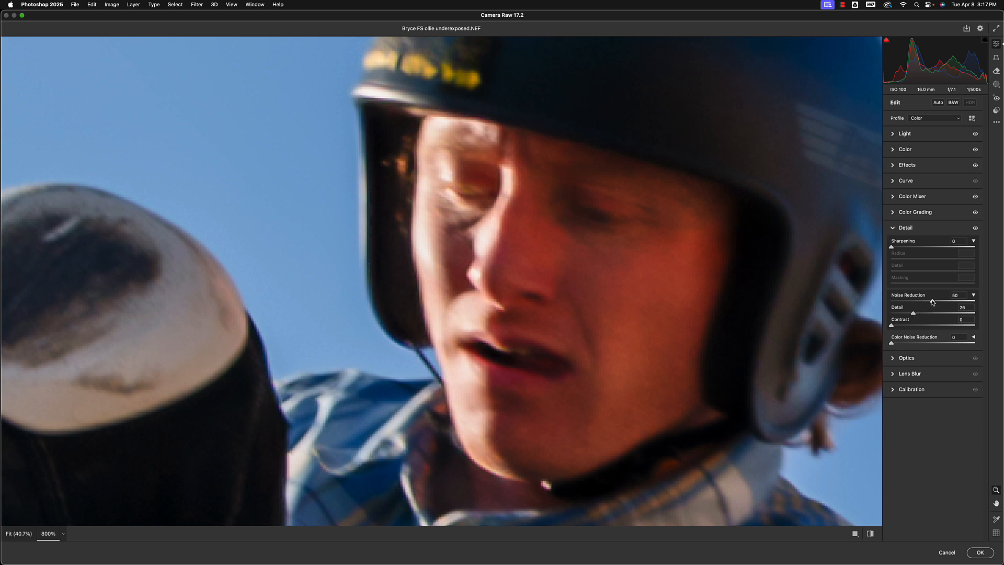
# Step: Lower the photo's Noise Reduction to 24 and its Detail to 20
pyautogui.moveTo(932, 302)
pyautogui.mouseDown()
pyautogui.moveTo(915, 302)
pyautogui.moveTo(930, 303)
pyautogui.mouseUp()
pyautogui.moveTo(656, 328); pyautogui.dragTo(655, 328)
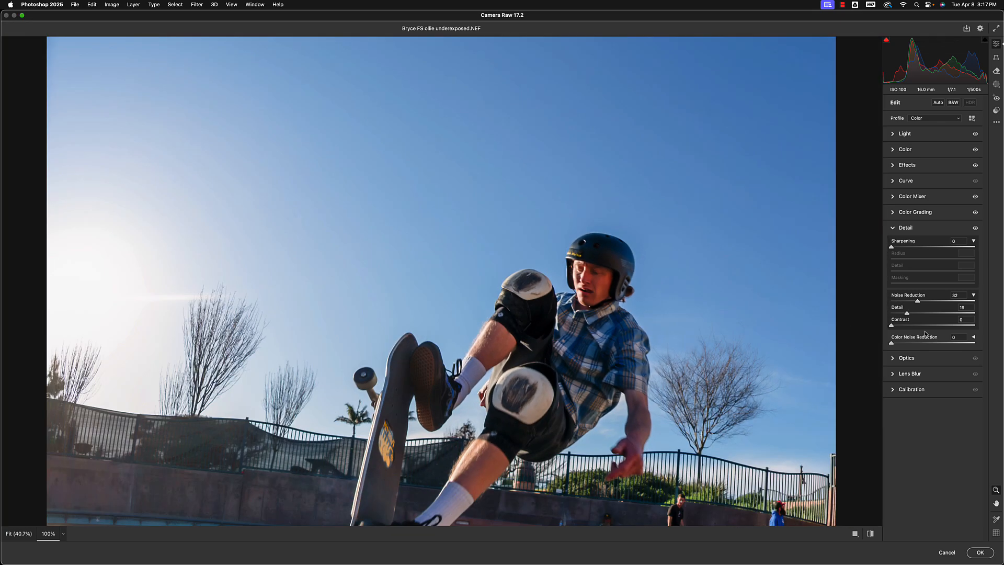
pyautogui.moveTo(917, 301)
pyautogui.mouseDown()
pyautogui.moveTo(893, 304)
pyautogui.moveTo(911, 305)
pyautogui.mouseUp()
pyautogui.moveTo(907, 313); pyautogui.dragTo(907, 313)
pyautogui.press('super+minus')
pyautogui.press('super+minus')
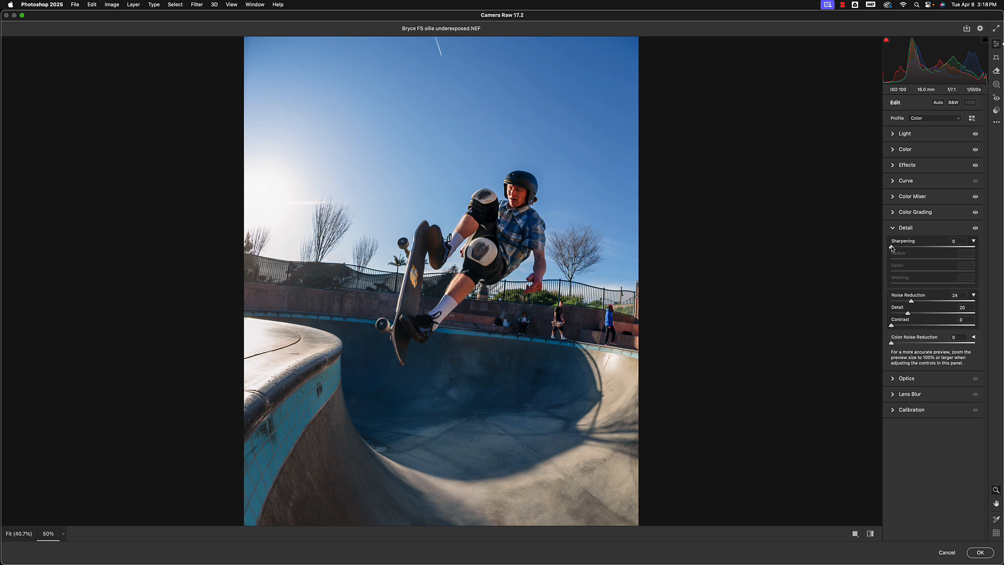
# Step: Create a Subject mask for the skateboarder and check it by toggling its visibility off and on
pyautogui.click(996, 85)
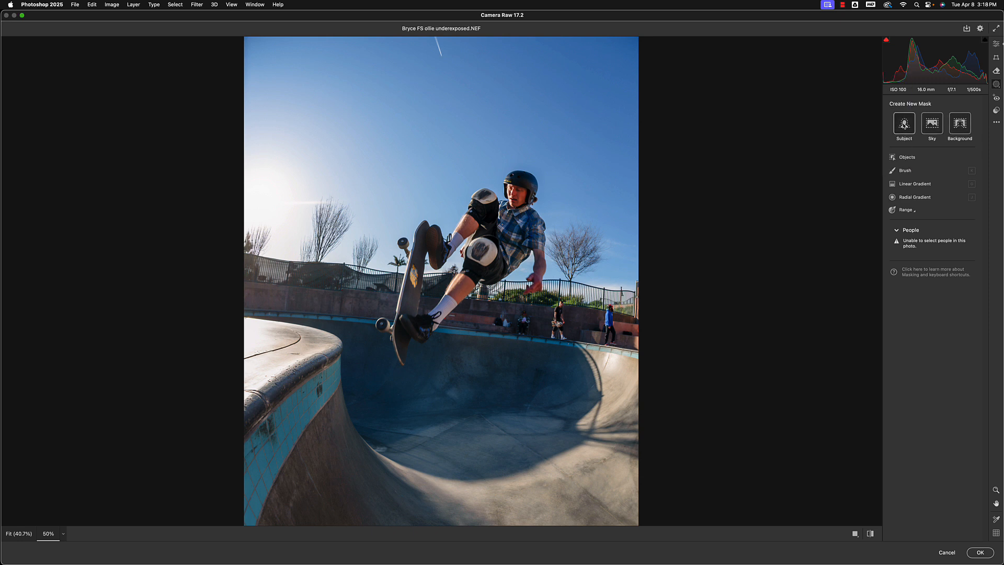
pyautogui.moveTo(904, 126)
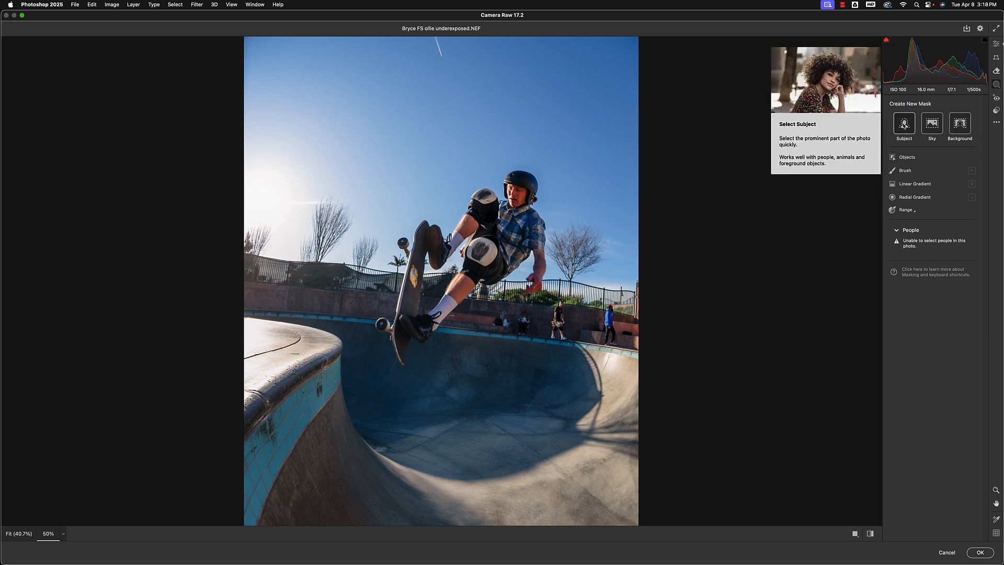
pyautogui.click(904, 126)
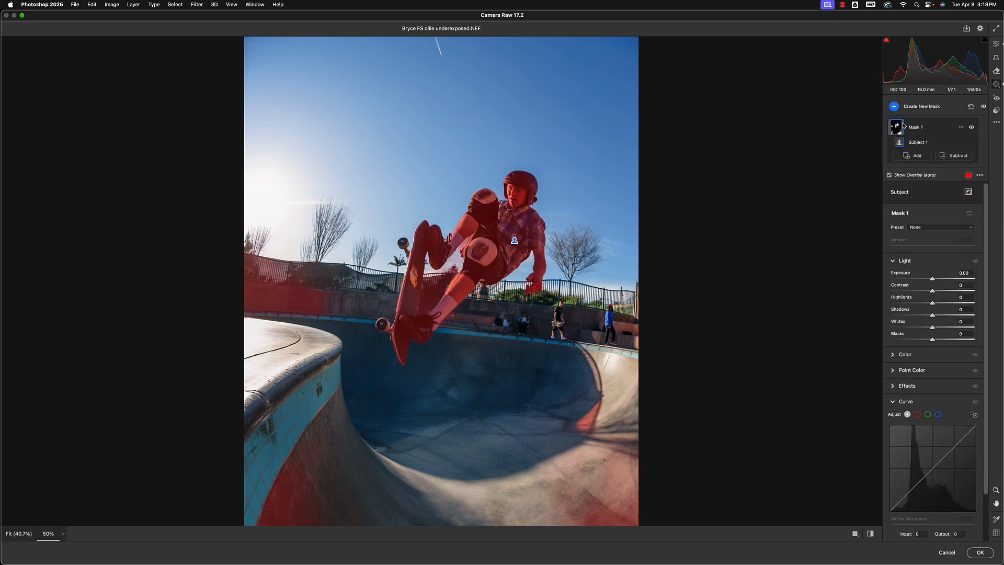
pyautogui.moveTo(566, 354); pyautogui.dragTo(609, 301)
pyautogui.press('super+minus')
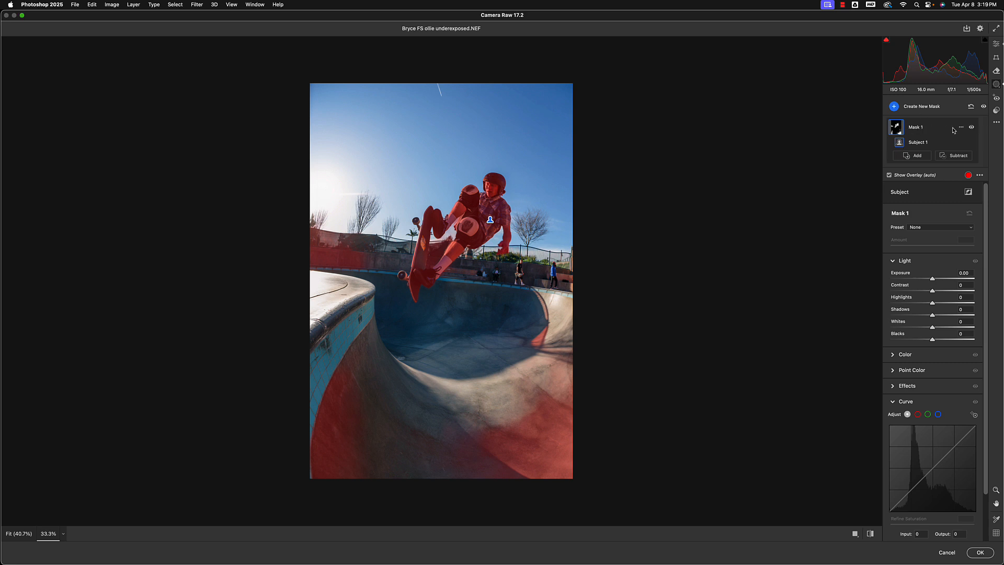
pyautogui.click(971, 127)
pyautogui.click(972, 128)
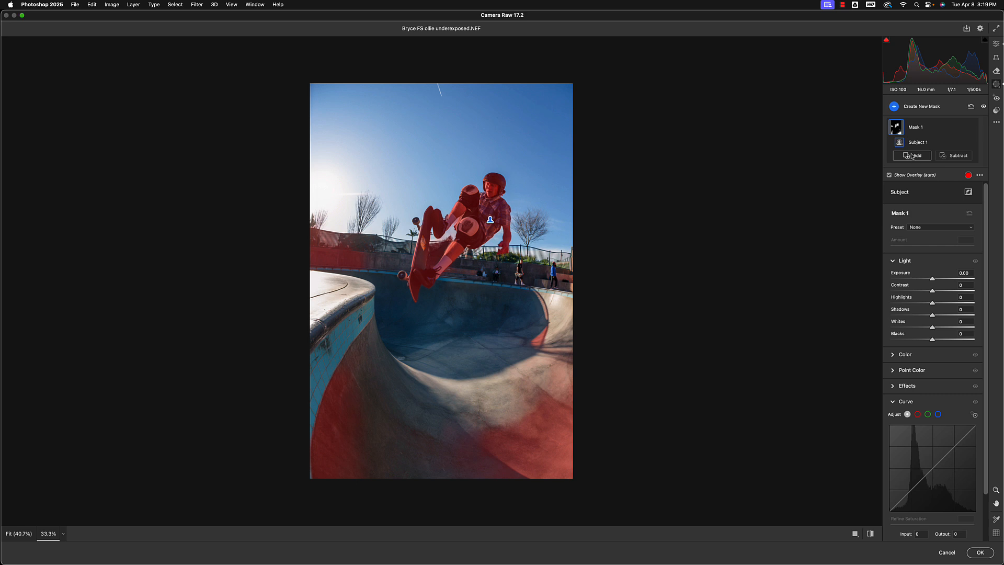
# Step: Subtract the concrete bowl areas in the foreground from the skater mask, using a brush of size 28 with Feather 100
pyautogui.click(946, 157)
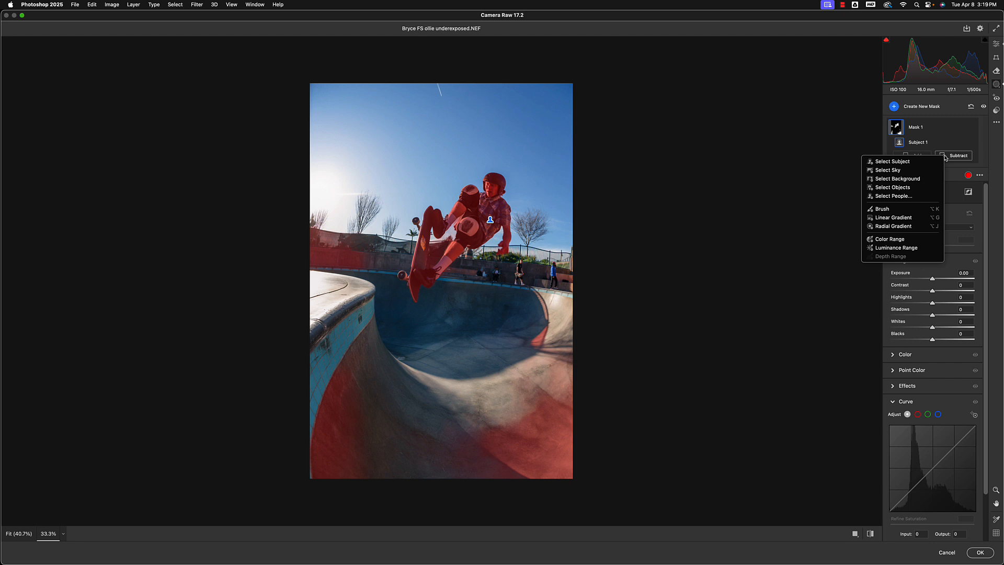
pyautogui.click(881, 209)
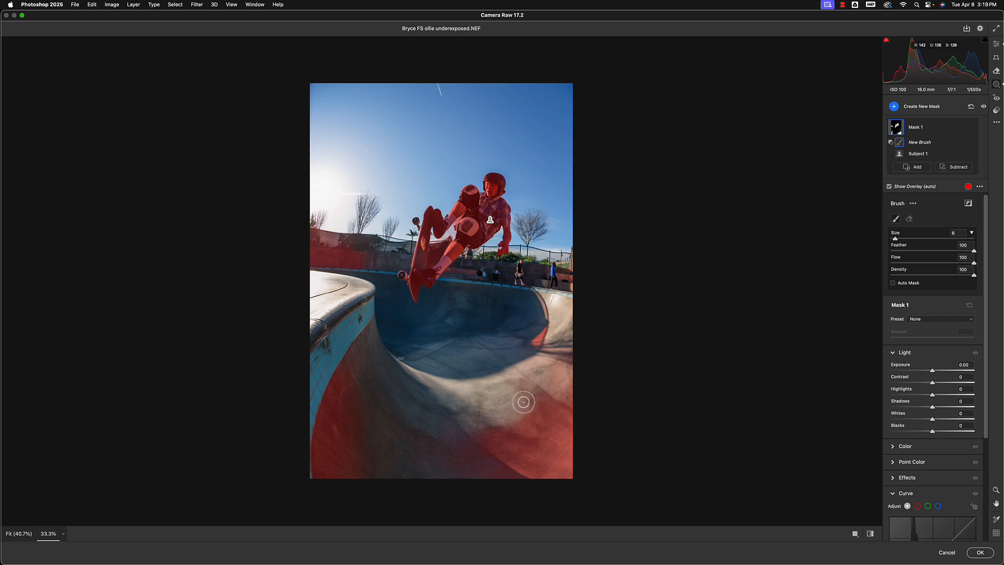
pyautogui.press(']')
pyautogui.press(']')
pyautogui.press(']')
pyautogui.press(']')
pyautogui.press(']')
pyautogui.press(']')
pyautogui.press(']')
pyautogui.press(']')
pyautogui.press(']')
pyautogui.press(']')
pyautogui.press(']')
pyautogui.press(']')
pyautogui.press(']')
pyautogui.press(']')
pyautogui.press(']')
pyautogui.press(']')
pyautogui.press(']')
pyautogui.press(']')
pyautogui.press(']')
pyautogui.press(']')
pyautogui.press(']')
pyautogui.press(']')
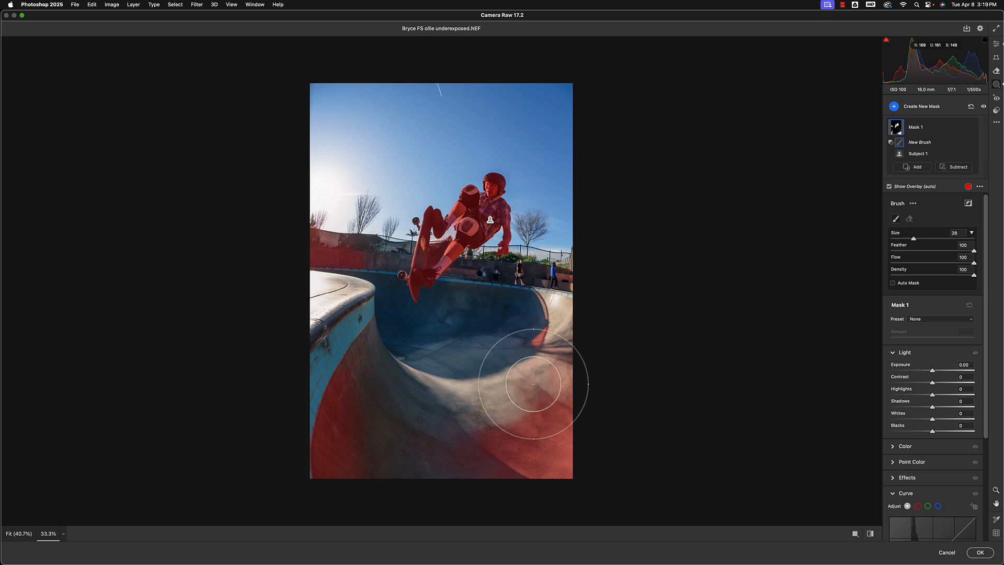
pyautogui.moveTo(548, 360)
pyautogui.mouseDown()
pyautogui.moveTo(544, 456)
pyautogui.moveTo(421, 450)
pyautogui.moveTo(519, 434)
pyautogui.moveTo(572, 453)
pyautogui.moveTo(352, 450)
pyautogui.moveTo(321, 371)
pyautogui.moveTo(314, 293)
pyautogui.mouseUp()
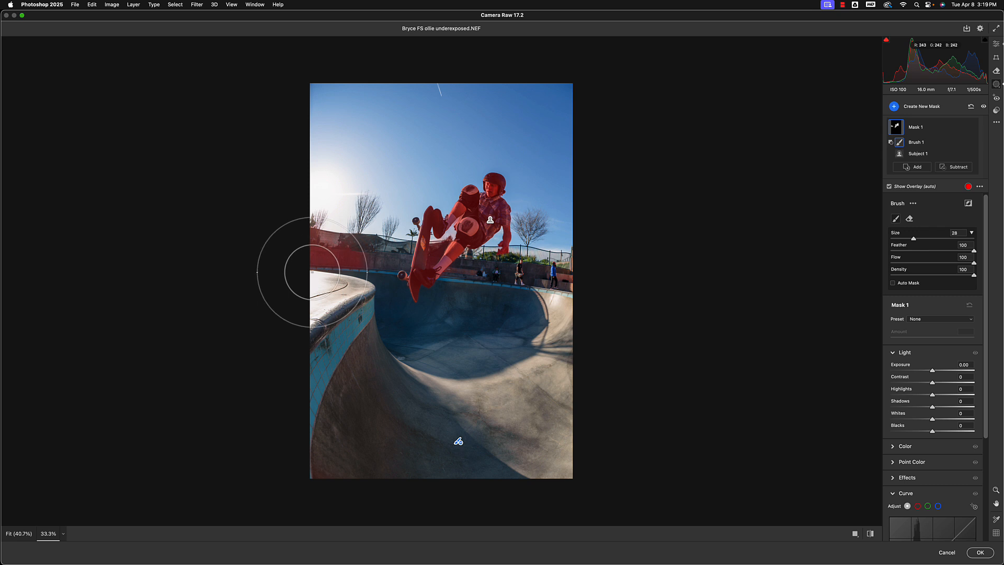
# Step: Subtract the wall and fence at the photo's far left from the skater mask with a size 20 brush, Feather 25
pyautogui.press('[')
pyautogui.press('[')
pyautogui.press('[')
pyautogui.press('[')
pyautogui.press('[')
pyautogui.press('[')
pyautogui.press('[')
pyautogui.press('[')
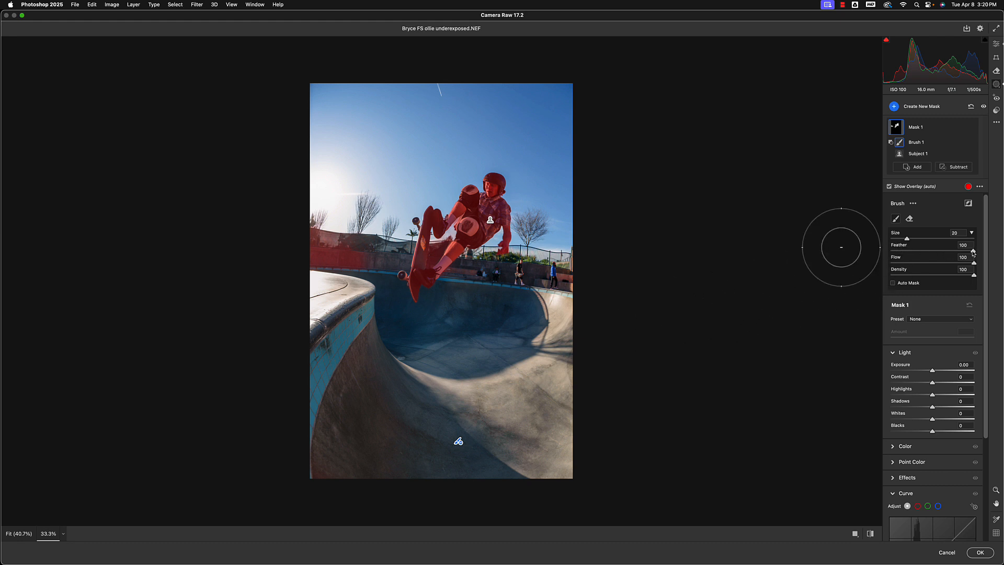
pyautogui.moveTo(973, 253); pyautogui.dragTo(911, 254)
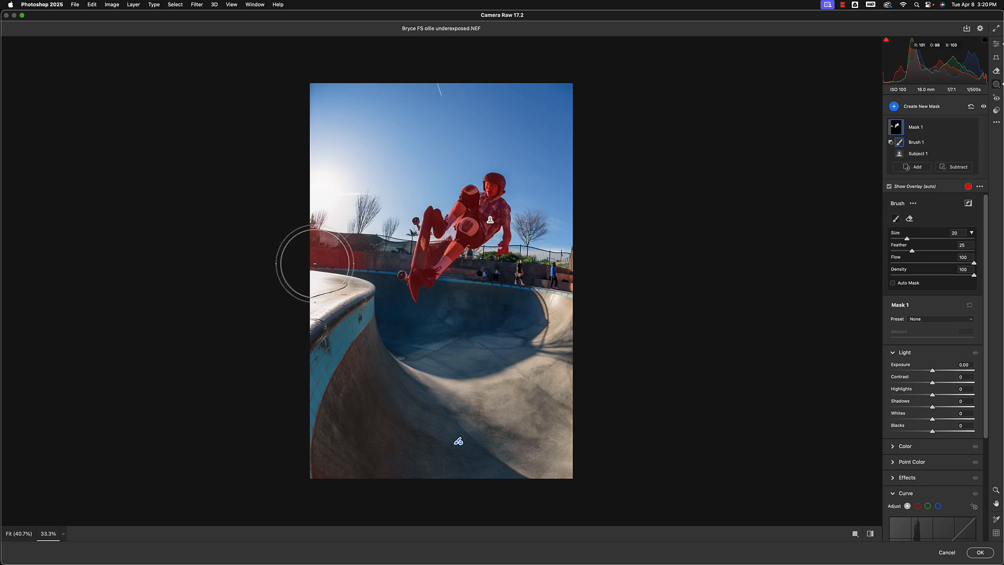
pyautogui.moveTo(317, 257)
pyautogui.mouseDown()
pyautogui.moveTo(328, 264)
pyautogui.moveTo(341, 227)
pyautogui.mouseUp()
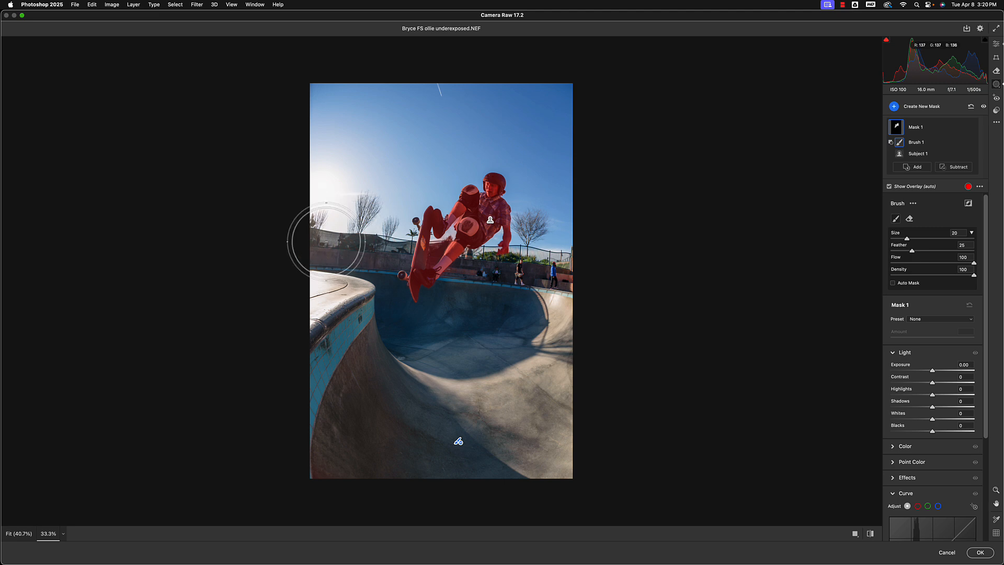
# Step: Subtract the fence and wall beside the skateboard's inner edge from the mask, starting with a size 6 brush
pyautogui.press('super+equal')
pyautogui.press('super+equal')
pyautogui.press('super+equal')
pyautogui.press('super+equal')
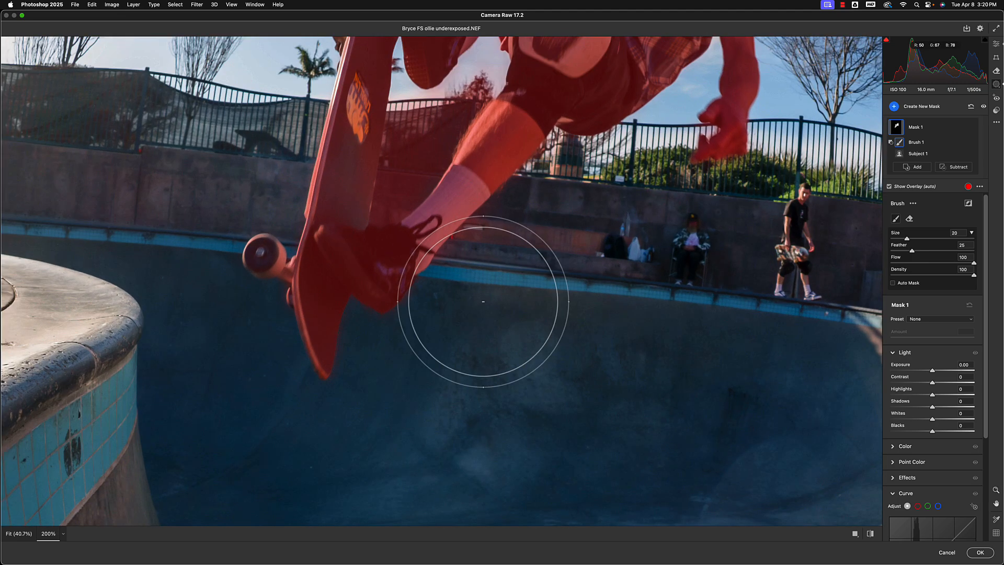
pyautogui.press('space')
pyautogui.moveTo(513, 289); pyautogui.dragTo(558, 497)
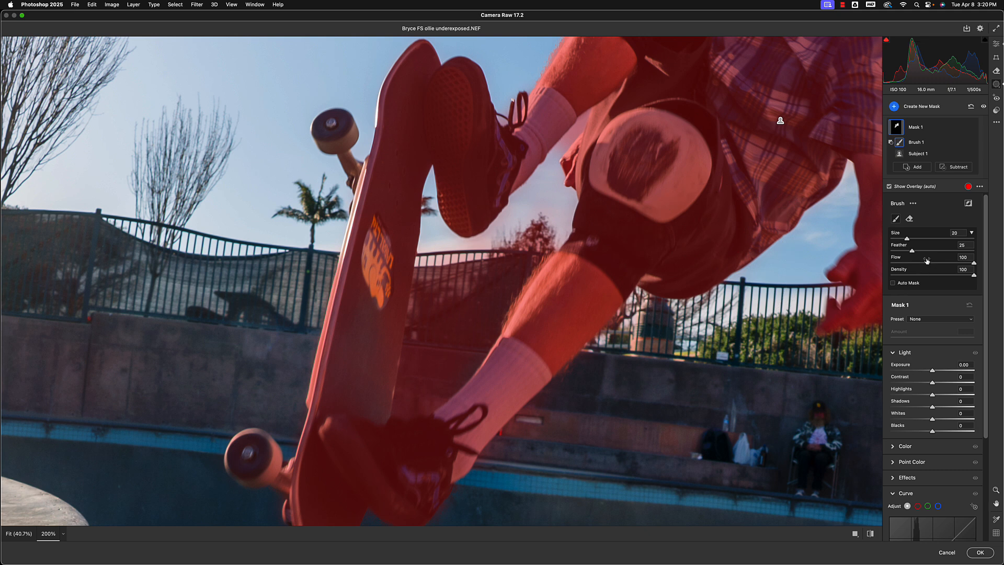
pyautogui.press('[')
pyautogui.press('[')
pyautogui.press('[')
pyautogui.press('[')
pyautogui.press('[')
pyautogui.press('[')
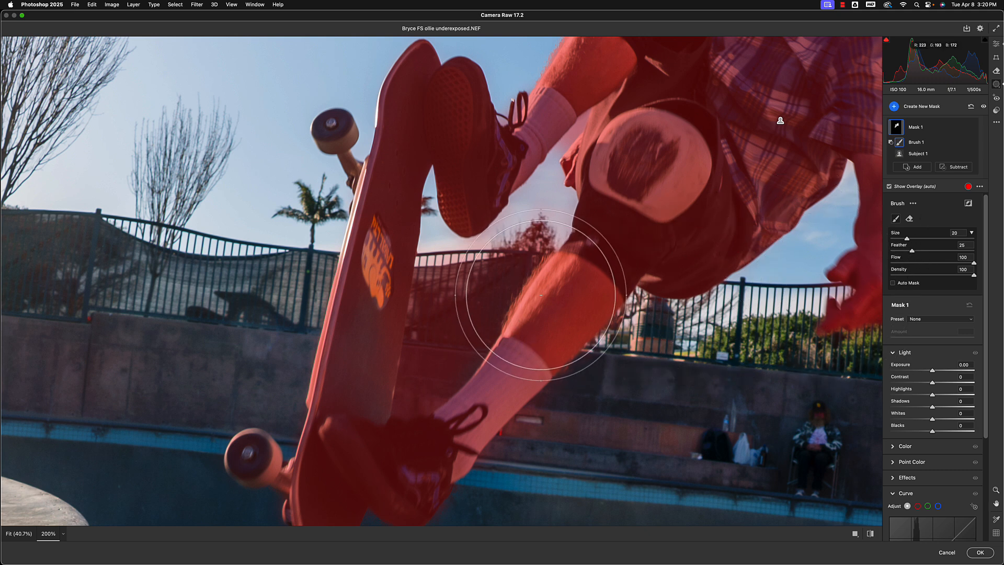
pyautogui.press('[')
pyautogui.press('[')
pyautogui.press('[')
pyautogui.press('[')
pyautogui.press('[')
pyautogui.press('[')
pyautogui.press('[')
pyautogui.press('[')
pyautogui.press('[')
pyautogui.press('[')
pyautogui.press('[')
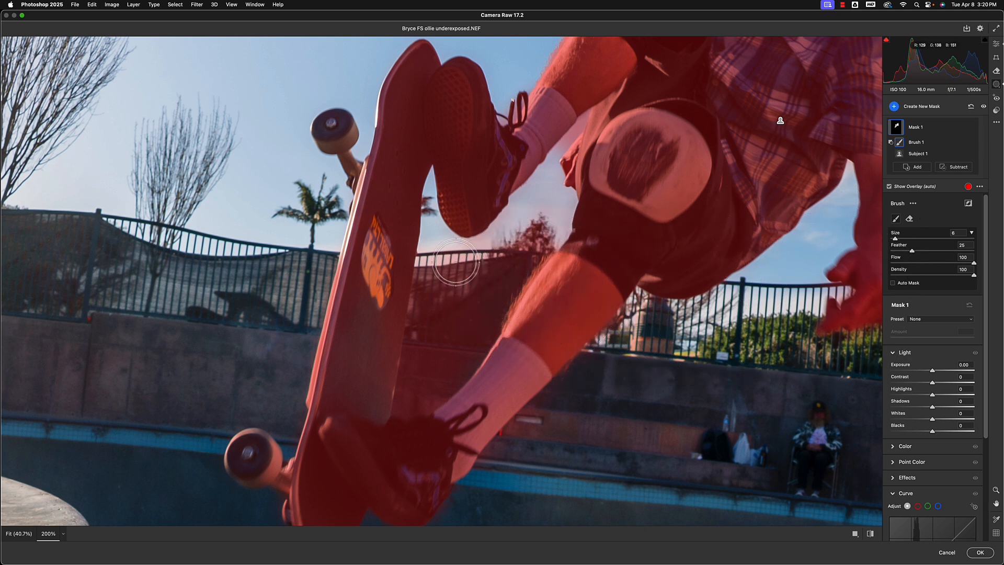
pyautogui.moveTo(433, 231)
pyautogui.mouseDown()
pyautogui.moveTo(414, 403)
pyautogui.moveTo(453, 369)
pyautogui.moveTo(431, 359)
pyautogui.mouseUp()
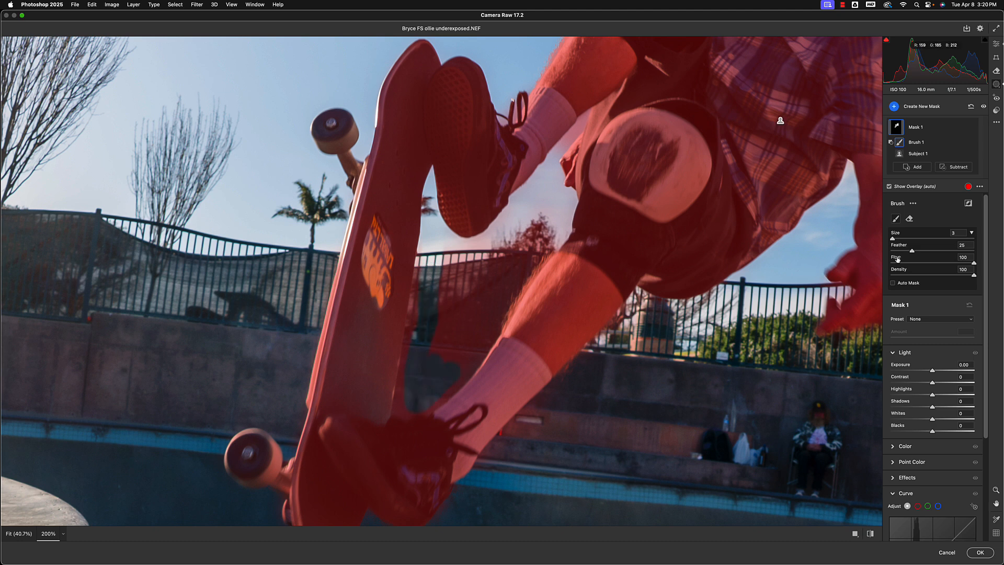
# Step: Subtract the remaining fence, wall and tree between the skateboard and the leg, using a size 7 brush with Feather 74
pyautogui.moveTo(912, 252); pyautogui.dragTo(952, 252)
pyautogui.press(']')
pyautogui.press(']')
pyautogui.press(']')
pyautogui.press(']')
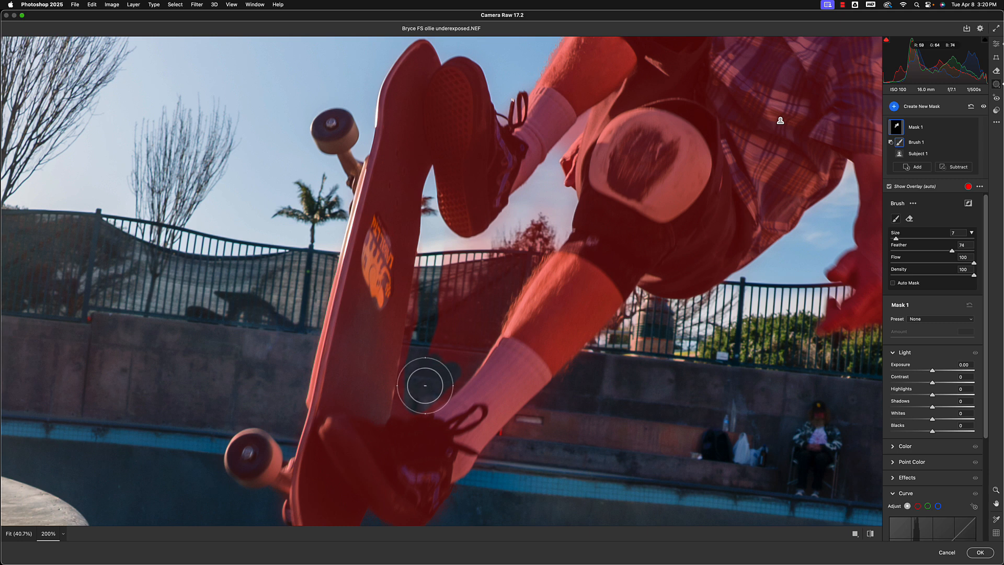
pyautogui.moveTo(454, 350); pyautogui.dragTo(549, 191)
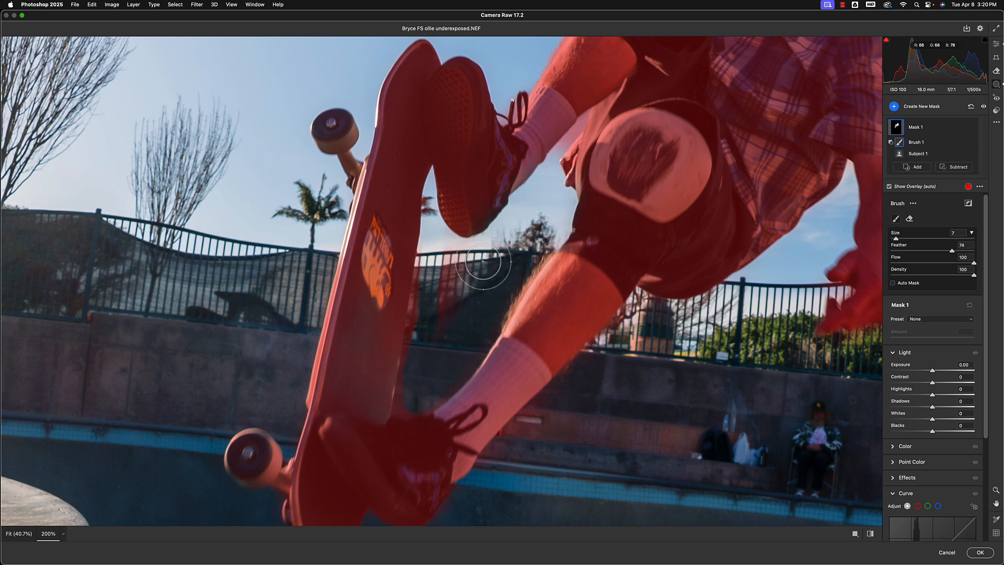
# Step: Clean the sky gap between the raised shoe and the knee out of the mask with a size 3 brush
pyautogui.press('[')
pyautogui.press('[')
pyautogui.press('[')
pyautogui.press('[')
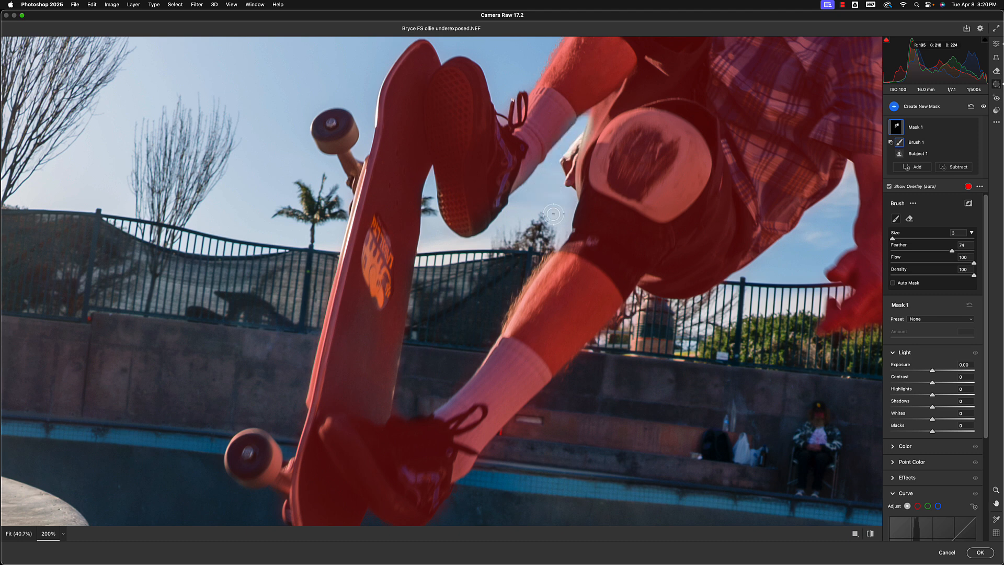
pyautogui.press('super+minus')
pyautogui.press('super+minus')
pyautogui.press('super+minus')
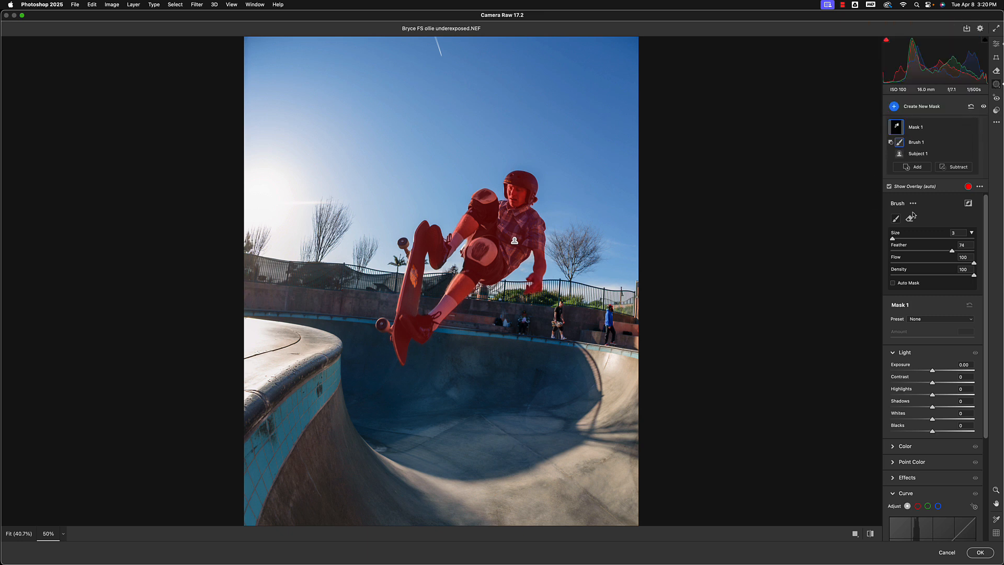
# Step: Try a separate Sky mask for local exposure changes and delete it
pyautogui.click(894, 107)
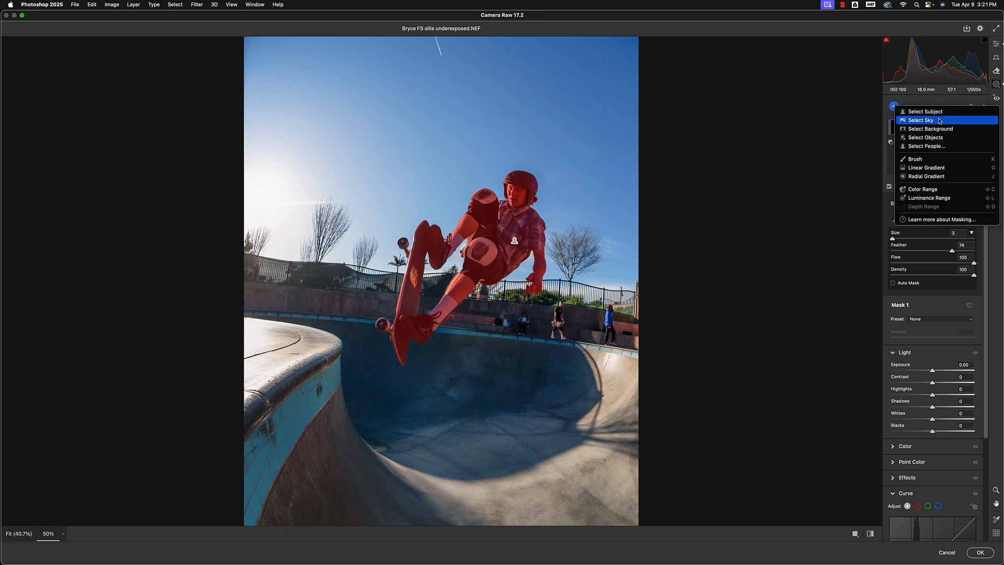
pyautogui.click(926, 121)
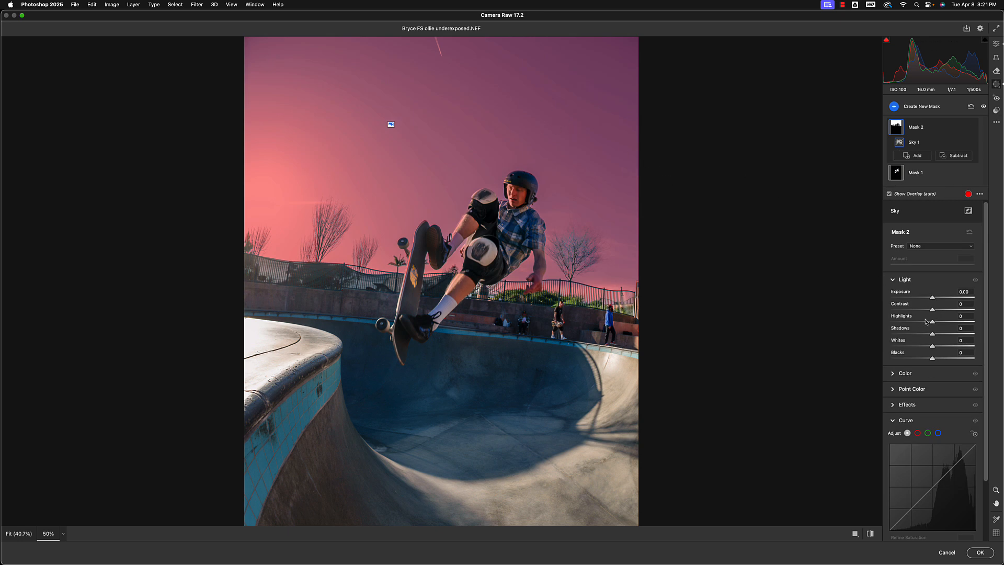
pyautogui.moveTo(932, 299)
pyautogui.mouseDown()
pyautogui.moveTo(911, 299)
pyautogui.moveTo(932, 302)
pyautogui.mouseUp()
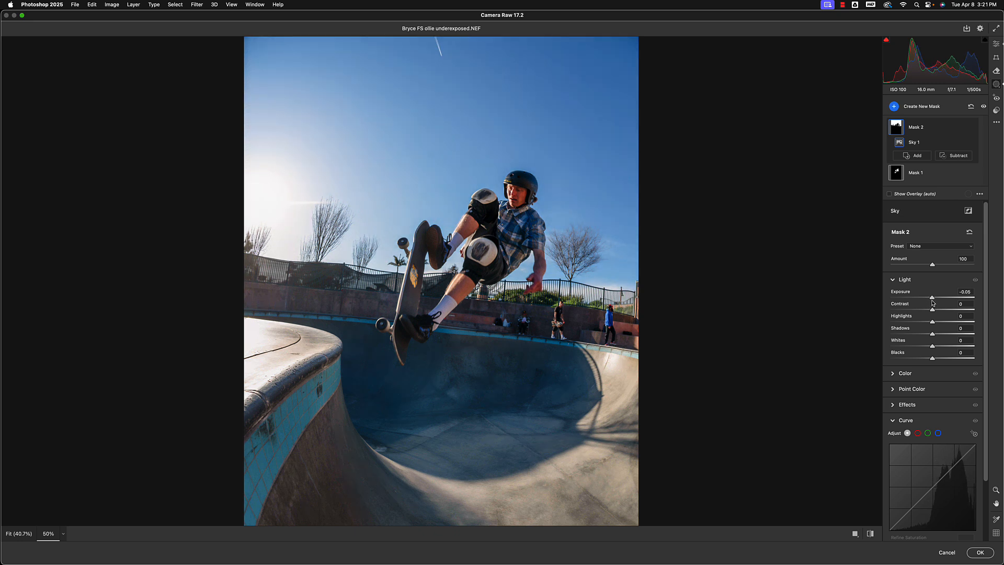
pyautogui.press('y')
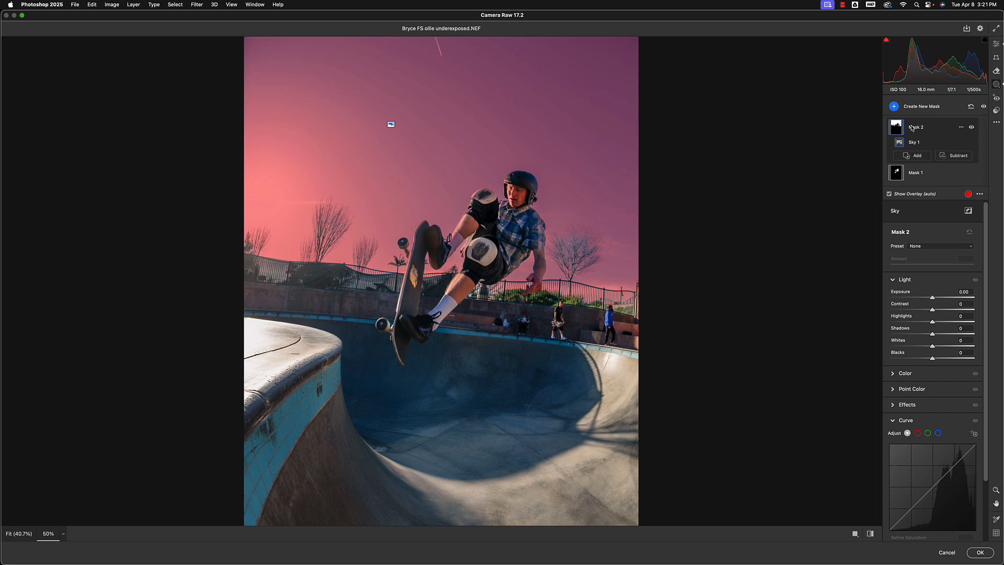
pyautogui.click(960, 128)
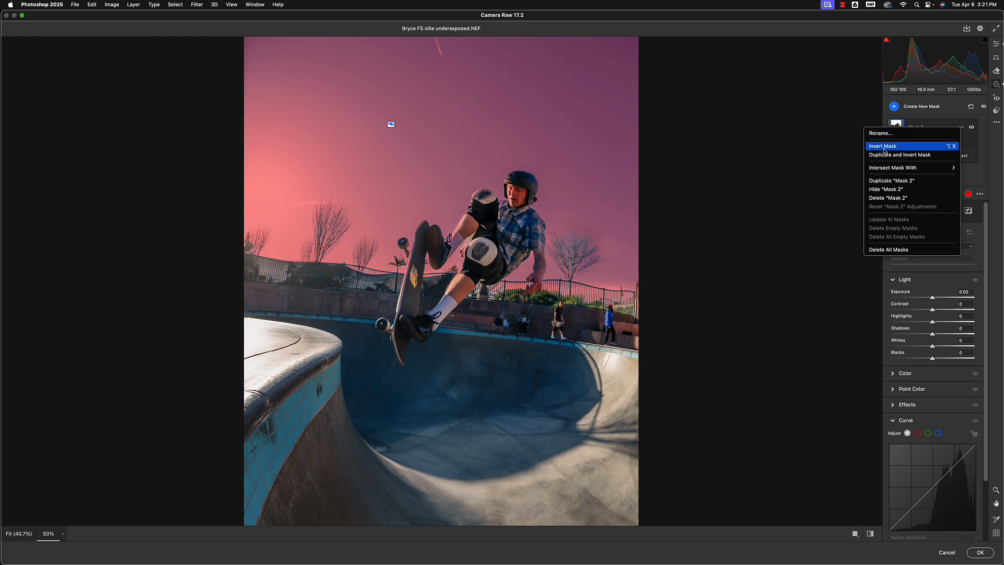
pyautogui.click(882, 197)
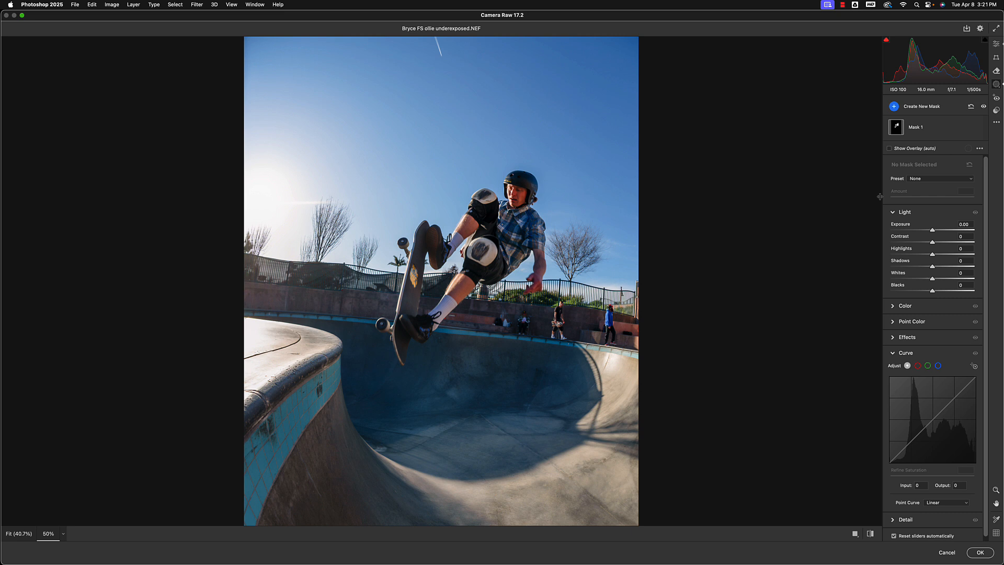
# Step: Set the skater mask's Shadows to +33, Whites to +16, Highlights to -24, Contrast to +13 and Blacks to -10
pyautogui.click(897, 128)
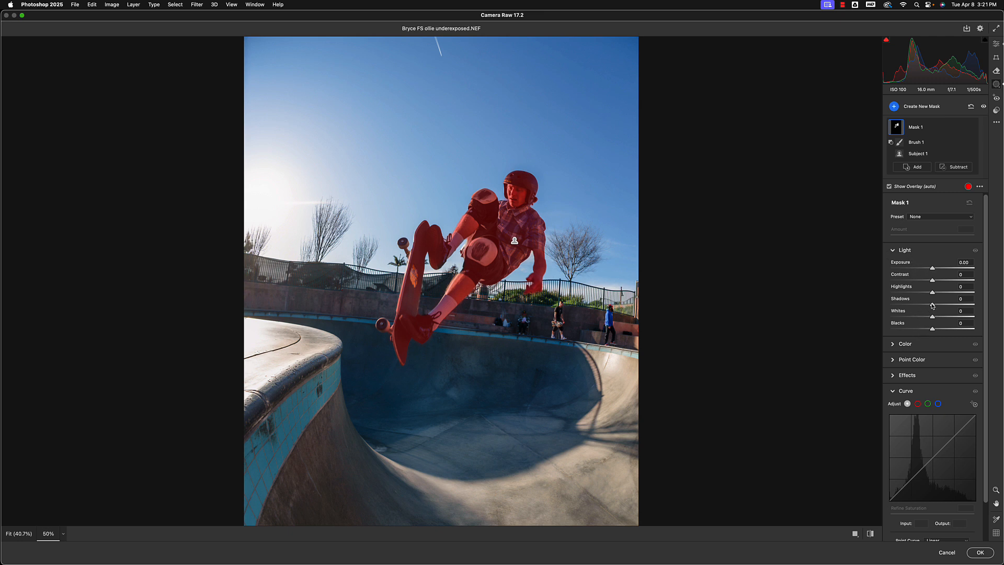
pyautogui.moveTo(932, 306); pyautogui.dragTo(947, 305)
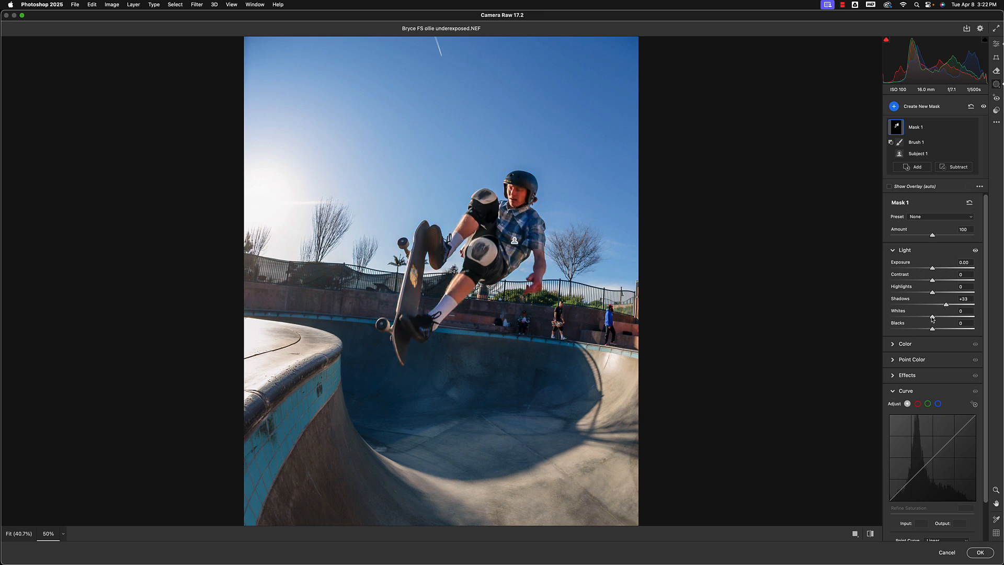
pyautogui.moveTo(932, 318); pyautogui.dragTo(939, 319)
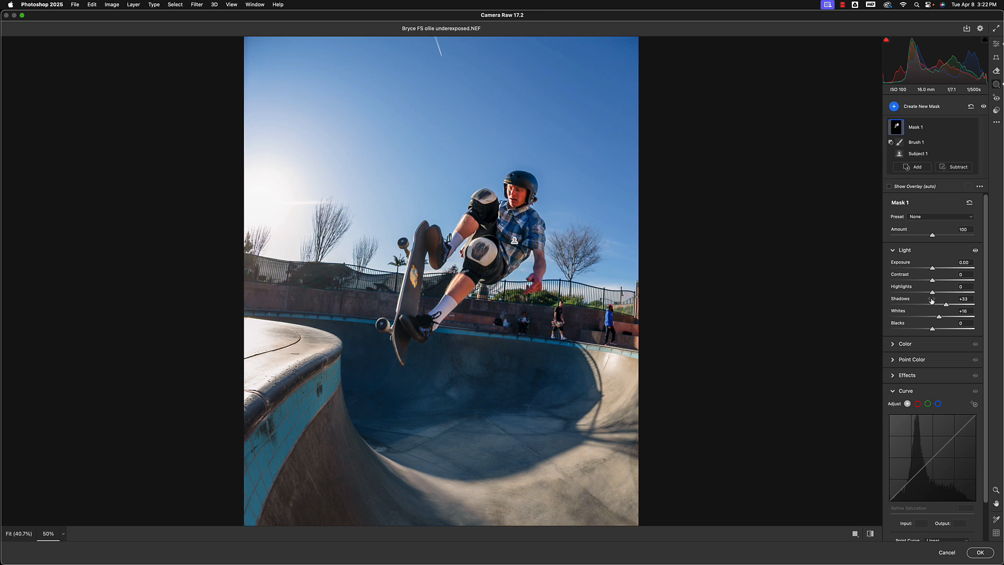
pyautogui.moveTo(931, 292); pyautogui.dragTo(923, 294)
pyautogui.moveTo(933, 281); pyautogui.dragTo(938, 283)
pyautogui.moveTo(933, 329); pyautogui.dragTo(927, 330)
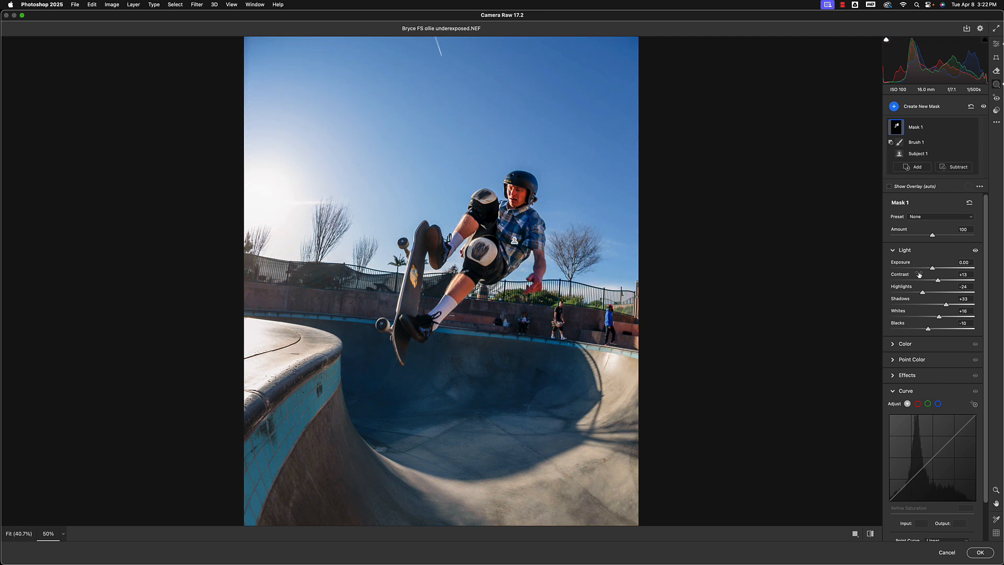
# Step: Set the skater mask's Sharpness to +25
pyautogui.scroll(-3, 919, 274)
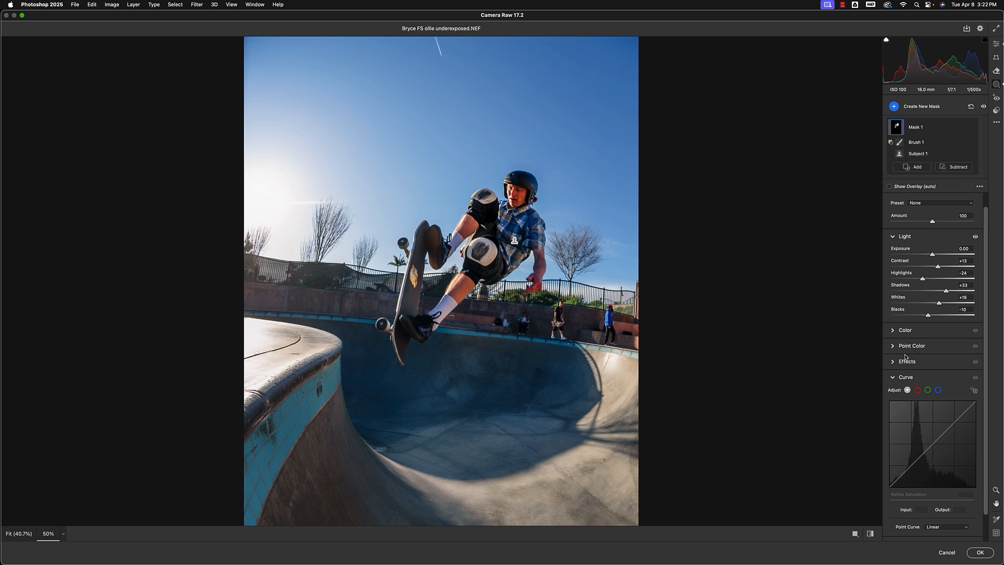
pyautogui.click(894, 380)
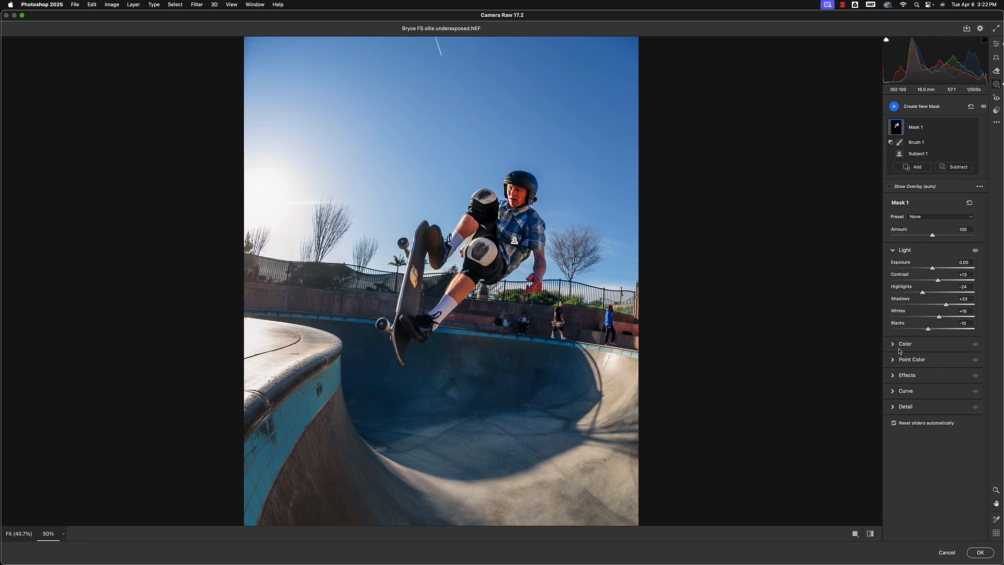
pyautogui.click(893, 250)
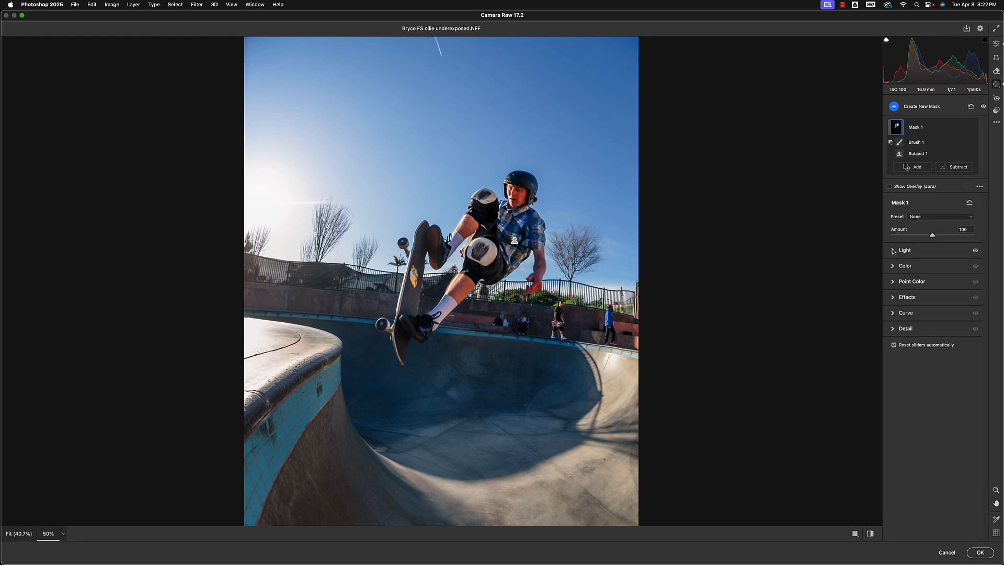
pyautogui.click(893, 297)
pyautogui.click(892, 298)
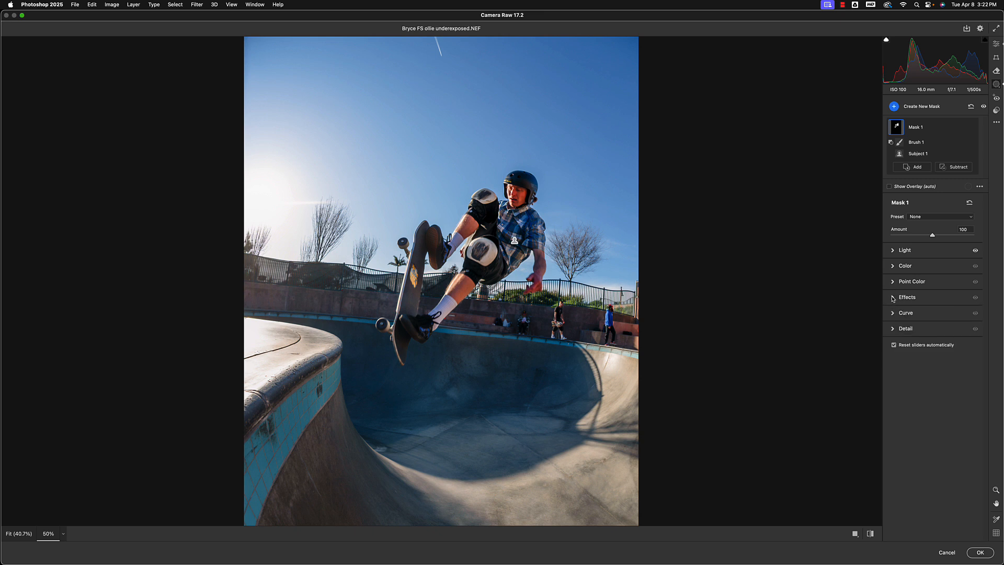
pyautogui.click(892, 329)
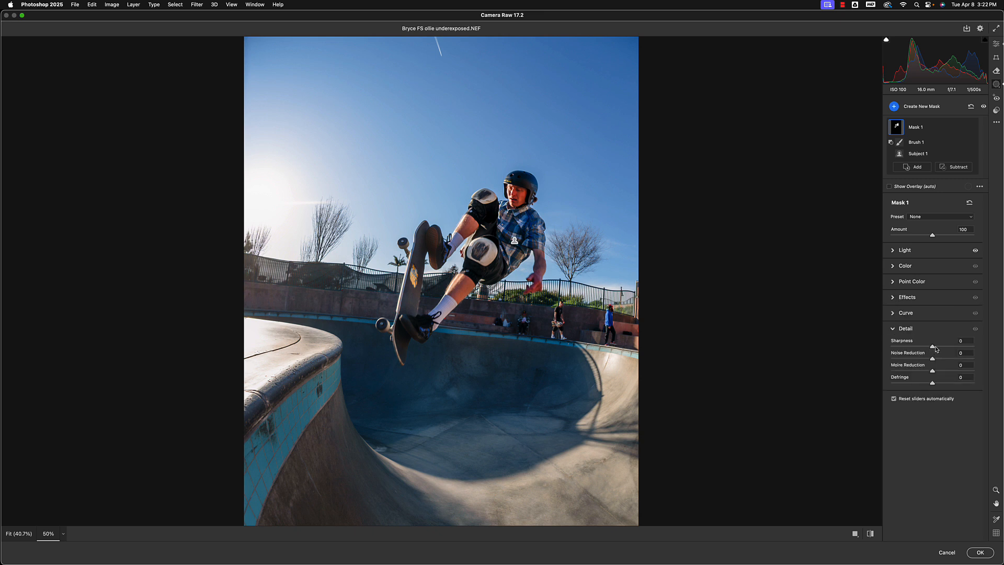
pyautogui.moveTo(933, 349); pyautogui.dragTo(944, 350)
# Step: Compare the photo's global Detail settings with the local Light and Detail adjustments of Mask 1
pyautogui.moveTo(898, 127)
pyautogui.click(996, 45)
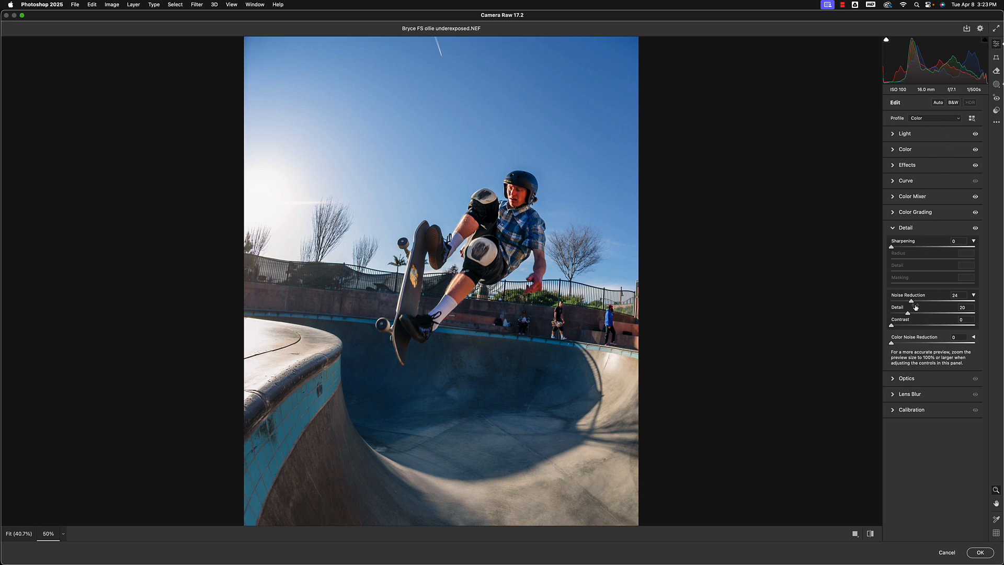
pyautogui.click(995, 84)
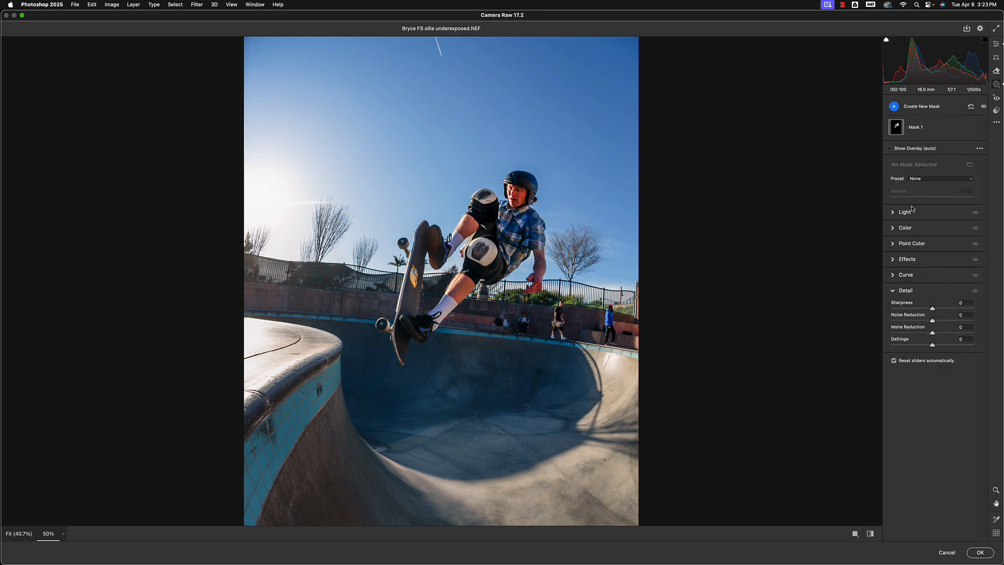
pyautogui.click(893, 213)
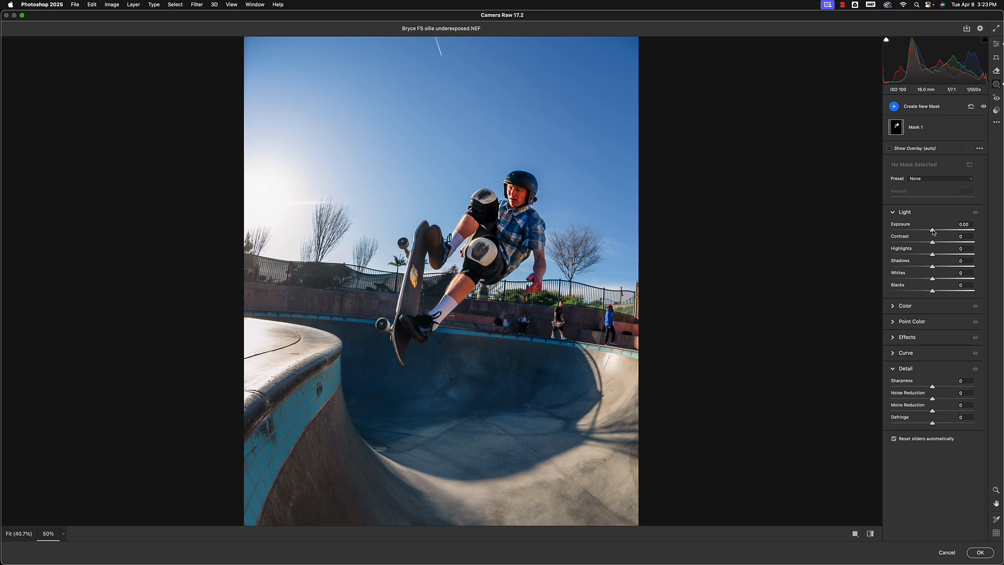
pyautogui.moveTo(932, 231)
pyautogui.mouseDown()
pyautogui.moveTo(986, 235)
pyautogui.moveTo(932, 231)
pyautogui.mouseUp()
pyautogui.click(919, 129)
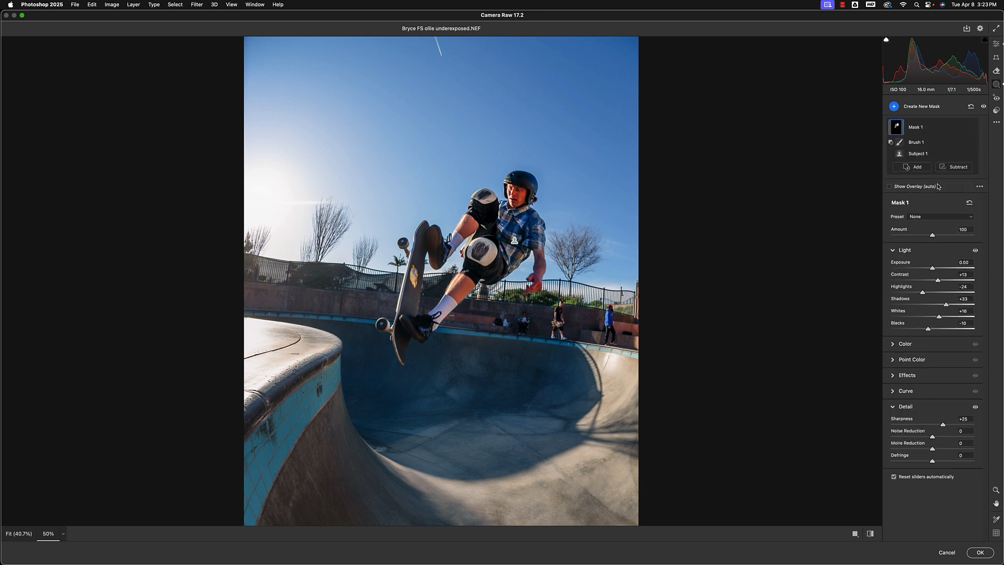
# Step: Try an Optics Distortion correction of +36 on the whole photo
pyautogui.moveTo(932, 269)
pyautogui.mouseDown()
pyautogui.moveTo(948, 271)
pyautogui.moveTo(933, 272)
pyautogui.mouseUp()
pyautogui.click(995, 45)
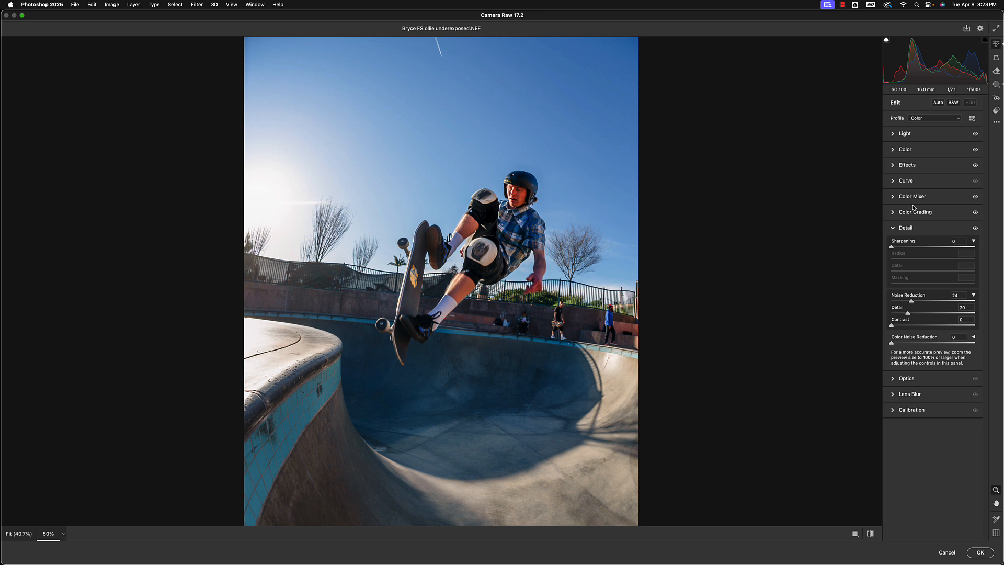
pyautogui.moveTo(913, 208)
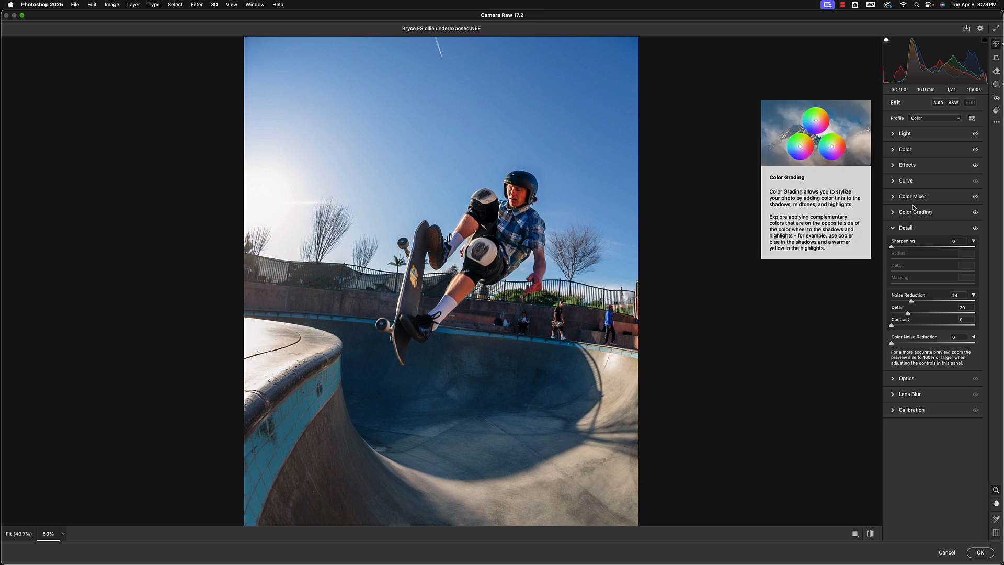
pyautogui.click(893, 229)
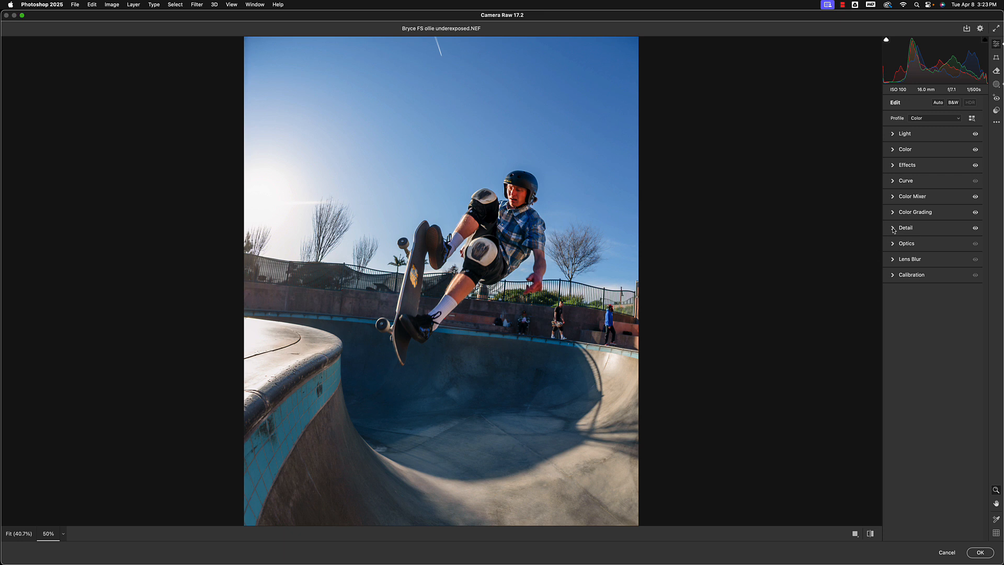
pyautogui.click(893, 244)
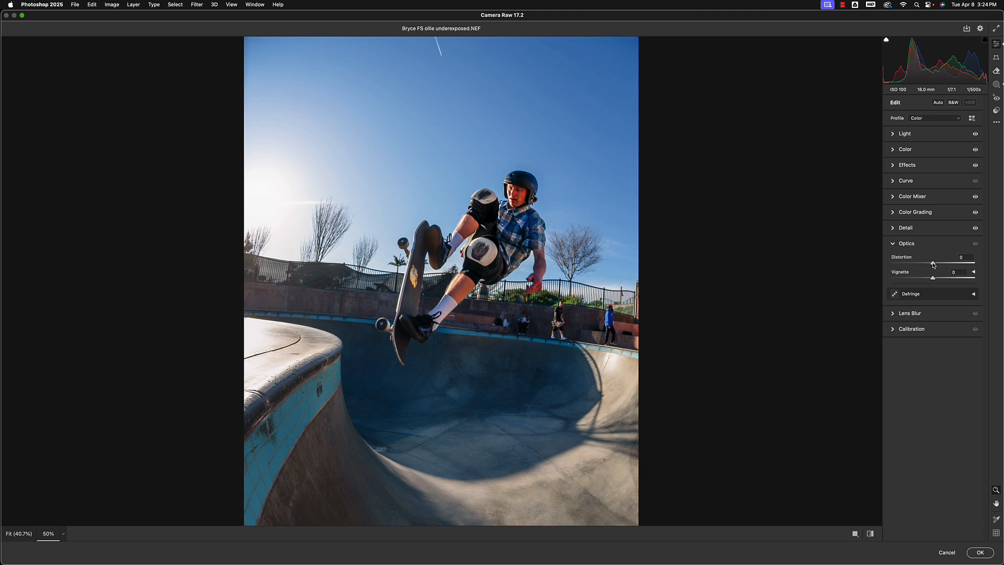
pyautogui.moveTo(932, 264)
pyautogui.mouseDown()
pyautogui.moveTo(951, 268)
pyautogui.moveTo(898, 265)
pyautogui.moveTo(948, 274)
pyautogui.mouseUp()
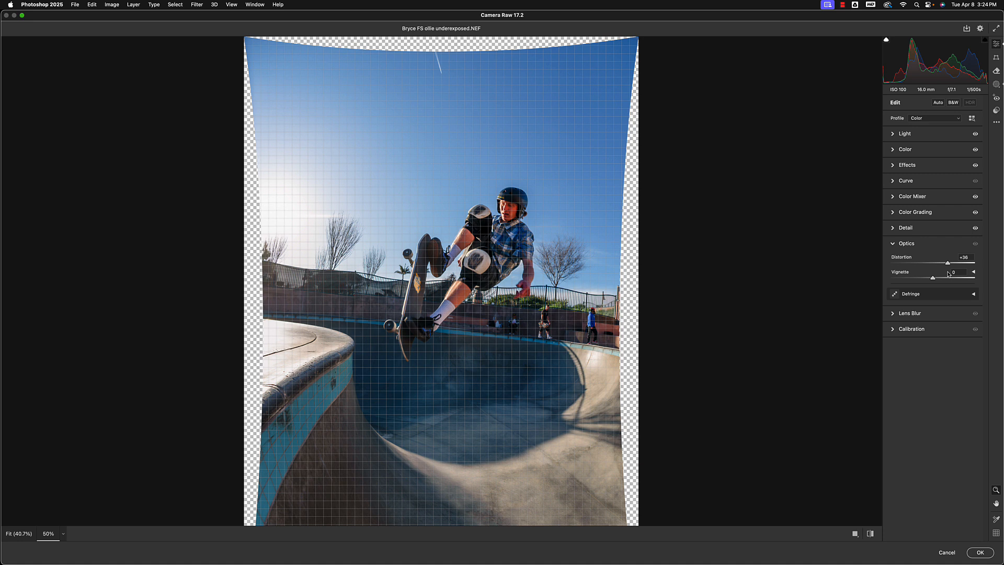
pyautogui.moveTo(948, 274); pyautogui.dragTo(948, 274)
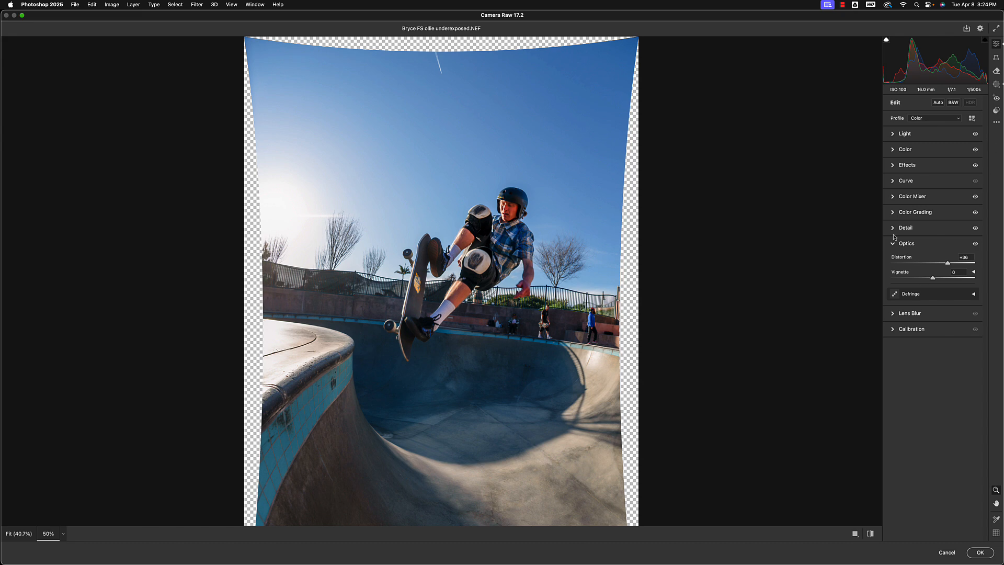
# Step: Reset the Optics Distortion to 0, and set the Vignette to -3 after trying -100
pyautogui.moveTo(934, 263); pyautogui.dragTo(867, 282)
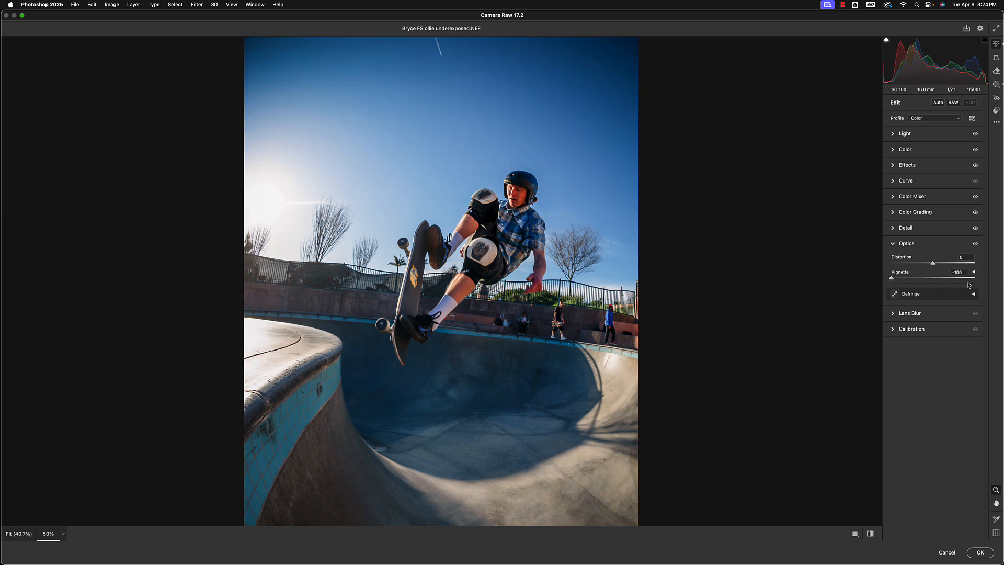
pyautogui.click(932, 279)
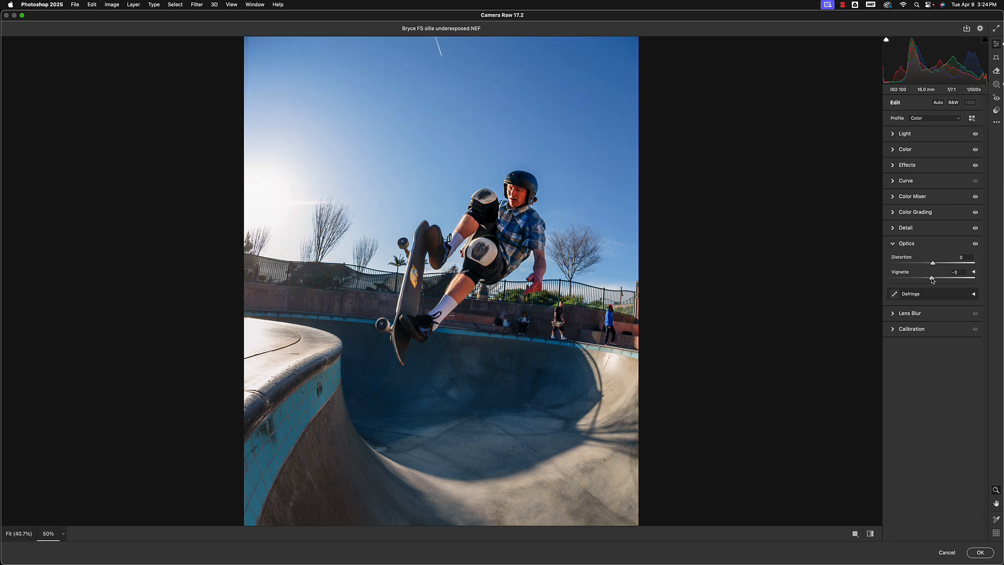
pyautogui.click(893, 245)
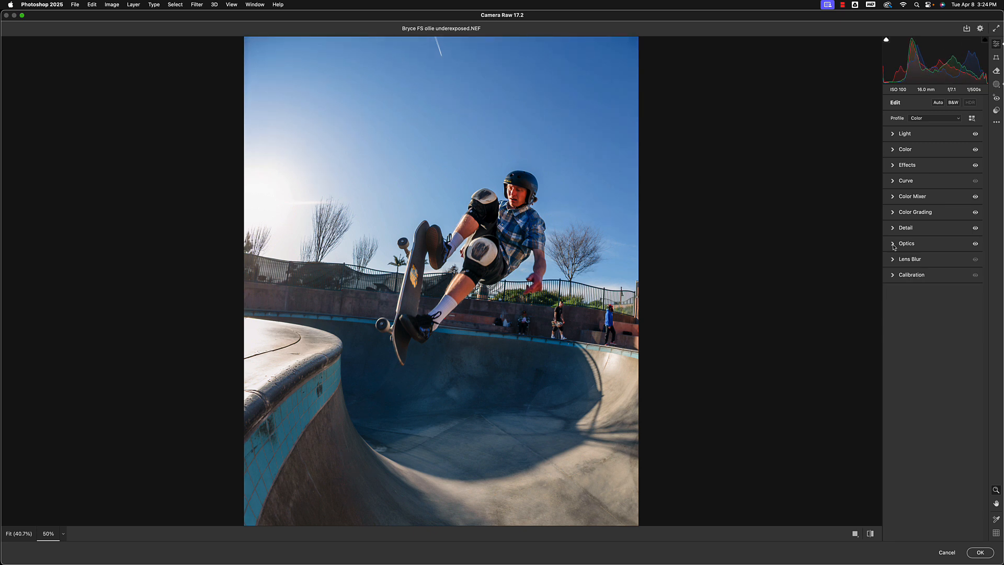
# Step: Try Lens Blur with a Blur Amount of 49, narrowing the focus range around the skater and extending it slightly towards the background
pyautogui.click(898, 261)
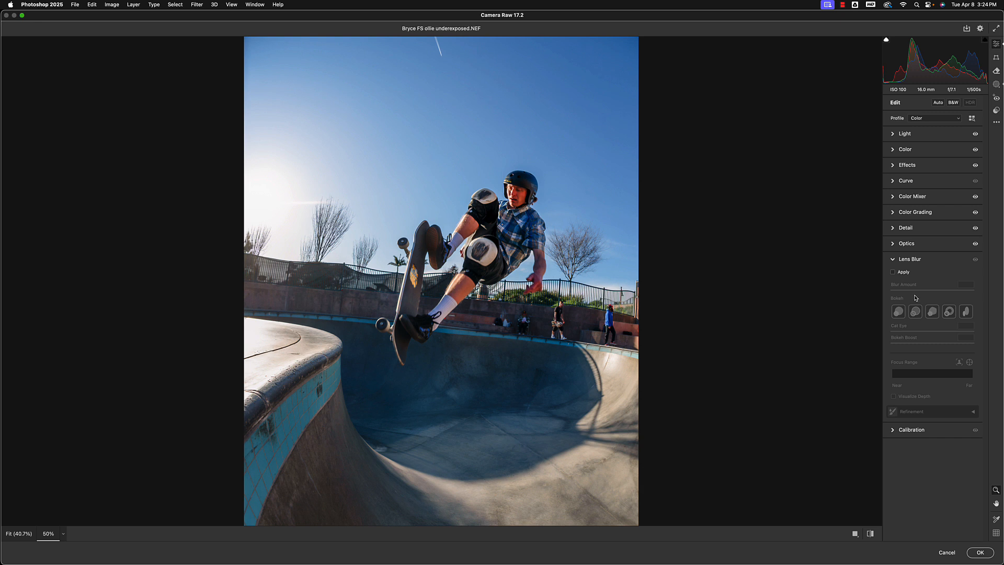
pyautogui.press('super+minus')
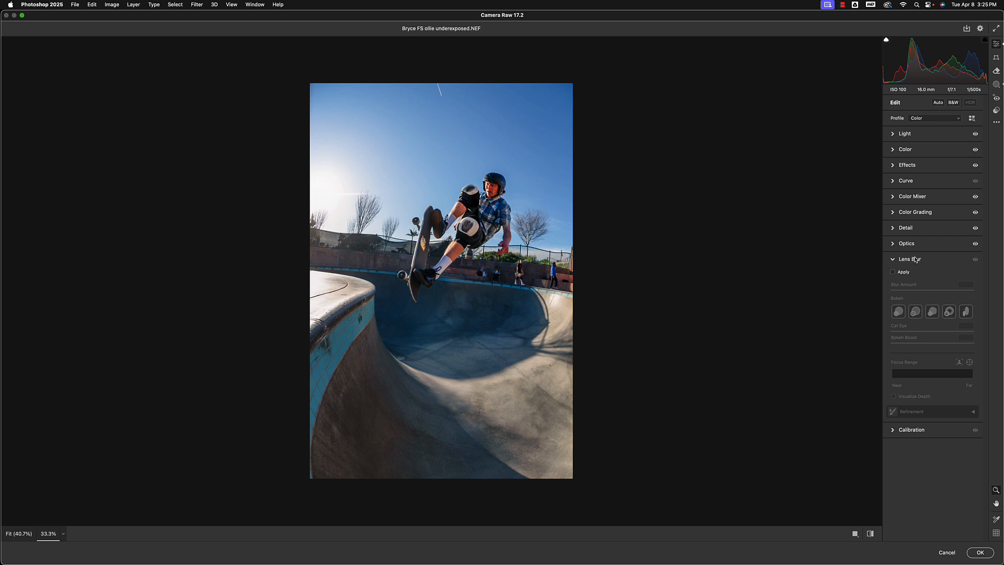
pyautogui.click(893, 272)
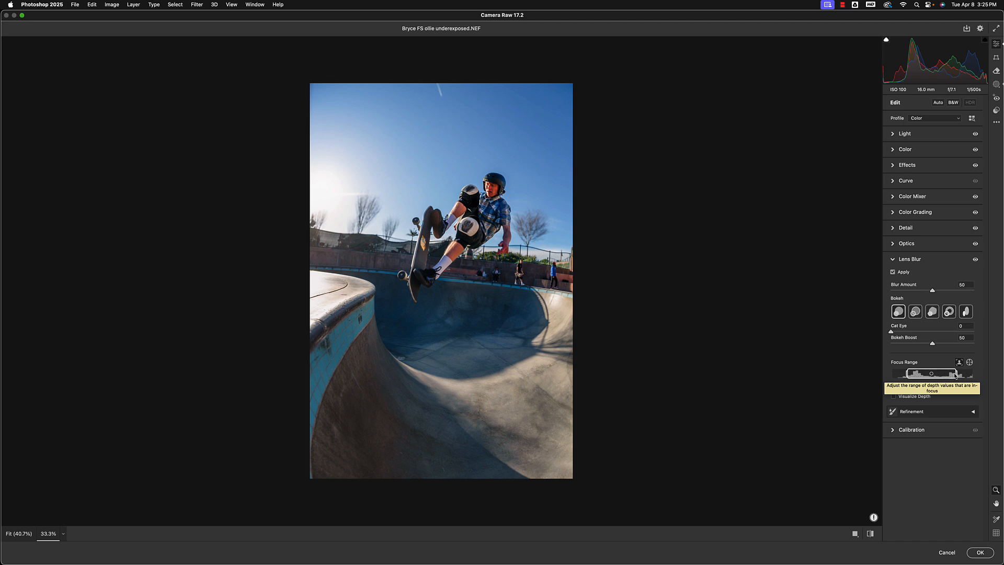
pyautogui.moveTo(956, 374); pyautogui.dragTo(926, 375)
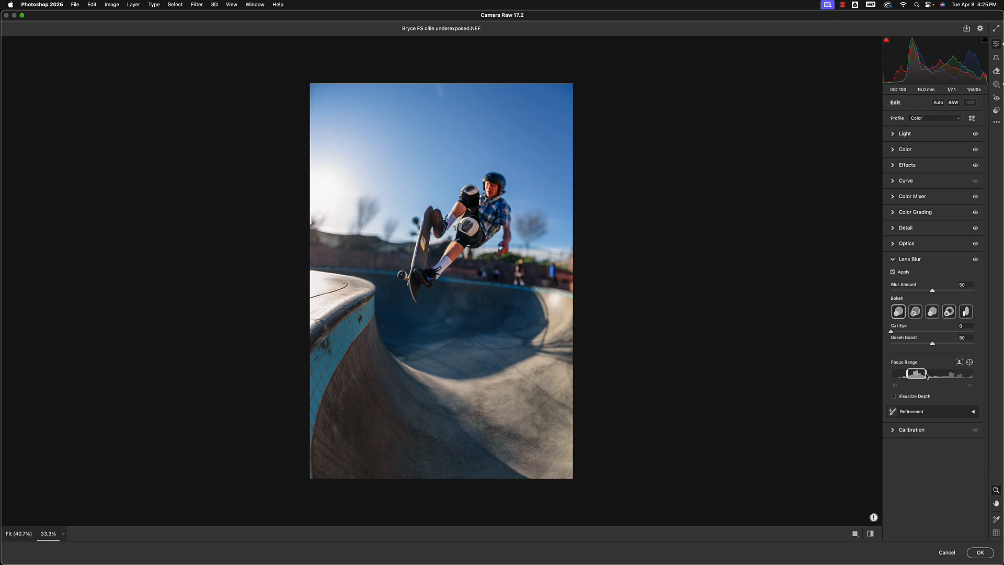
pyautogui.click(502, 210)
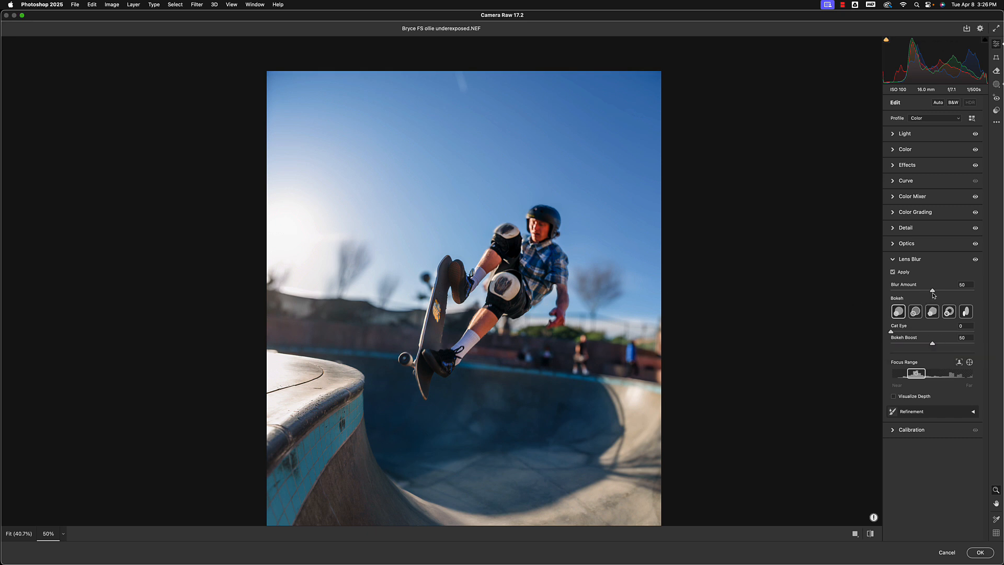
pyautogui.moveTo(933, 291); pyautogui.dragTo(932, 292)
pyautogui.moveTo(925, 375); pyautogui.dragTo(942, 376)
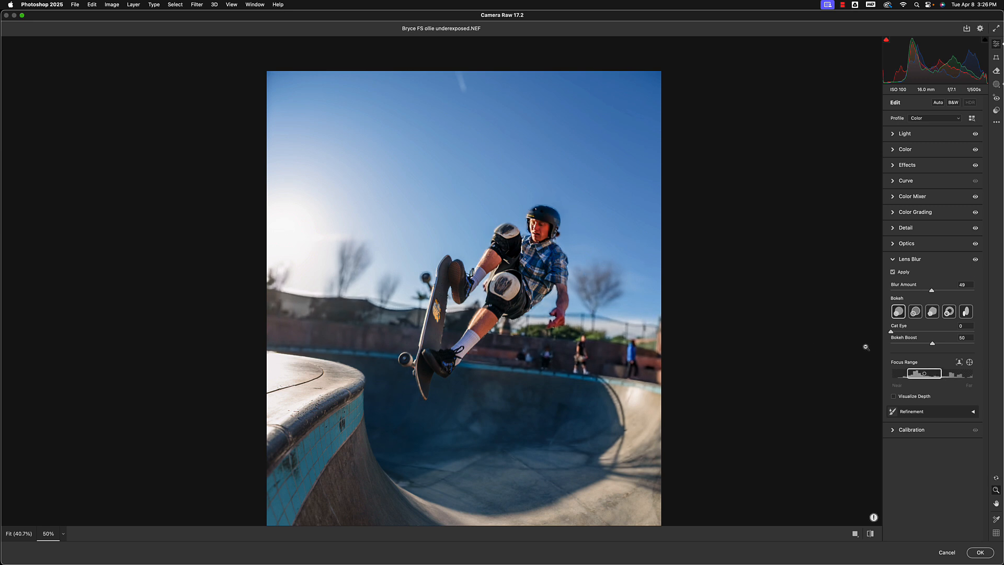
pyautogui.moveTo(942, 376); pyautogui.dragTo(946, 375)
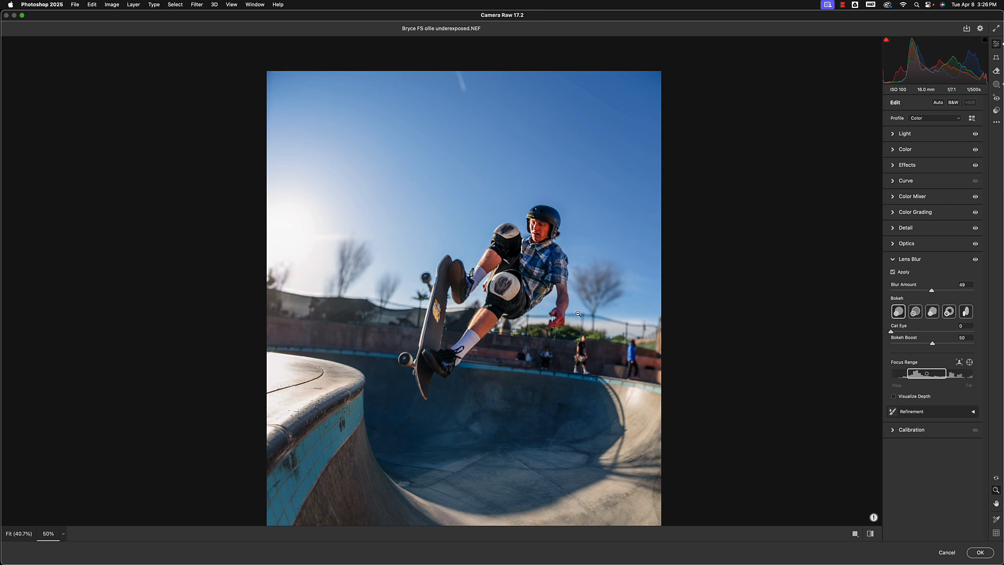
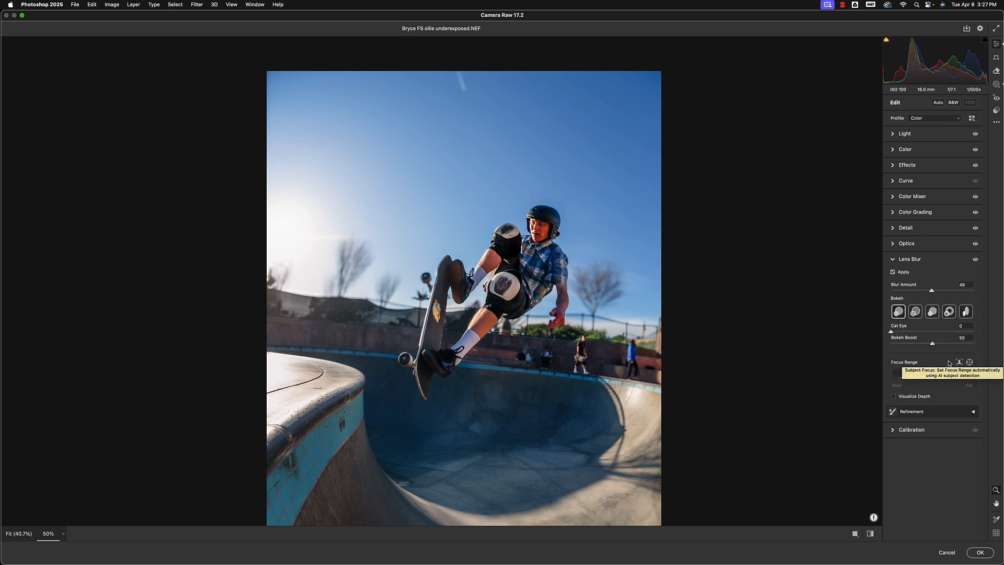
# Step: Visualize the Lens Blur depth while widening the focus range at both ends, and turn Lens Blur off
pyautogui.click(893, 396)
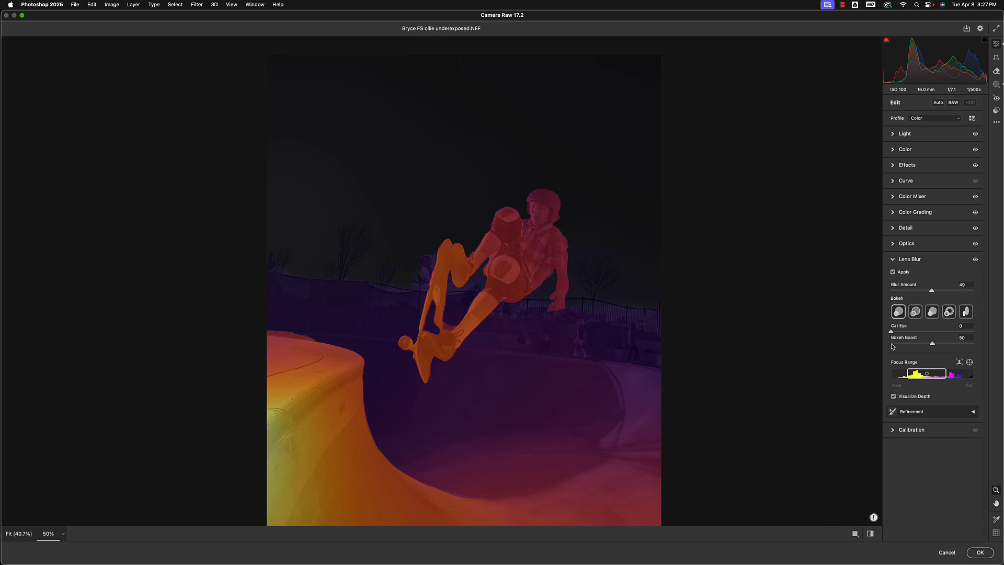
pyautogui.moveTo(907, 374); pyautogui.dragTo(953, 375)
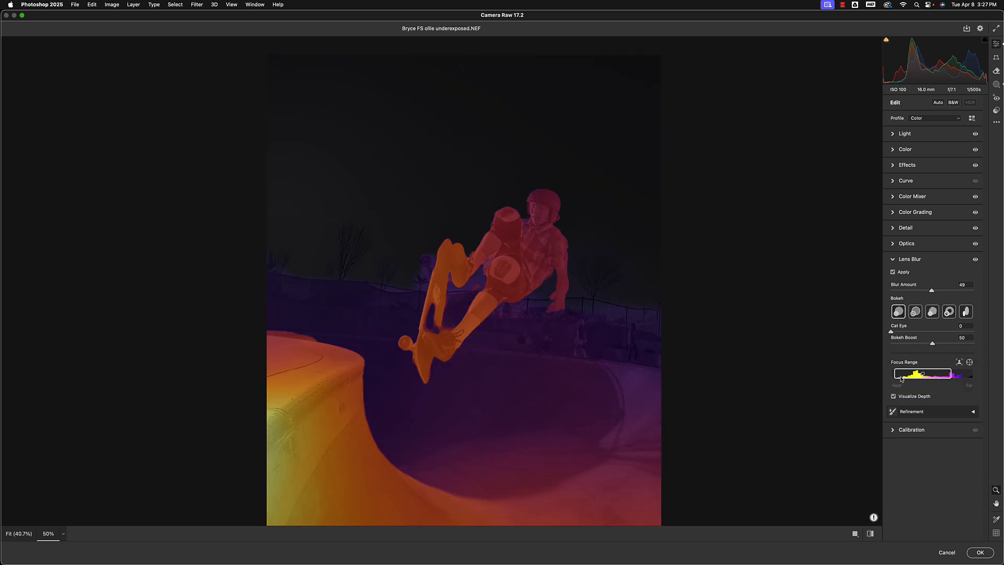
pyautogui.click(893, 396)
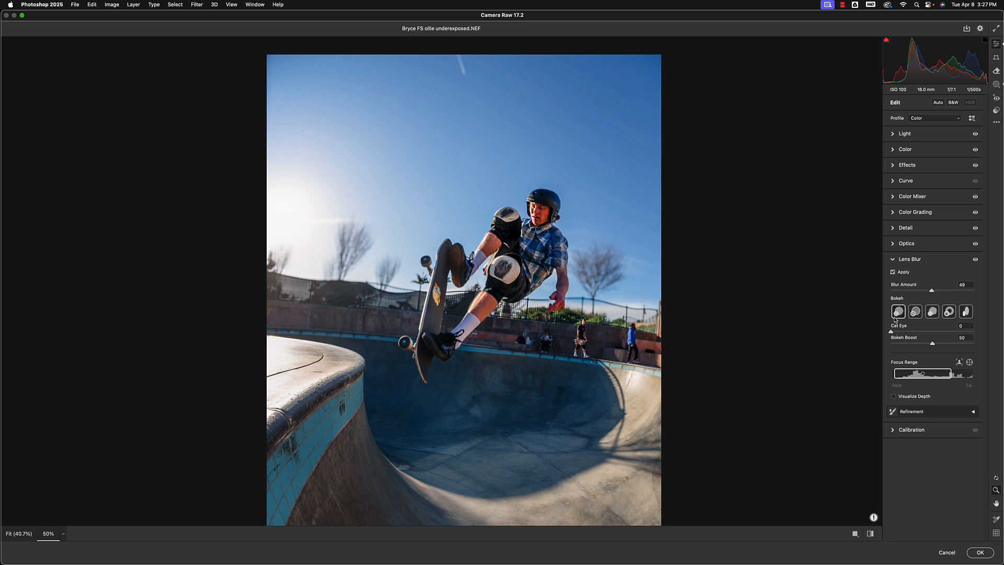
pyautogui.click(893, 272)
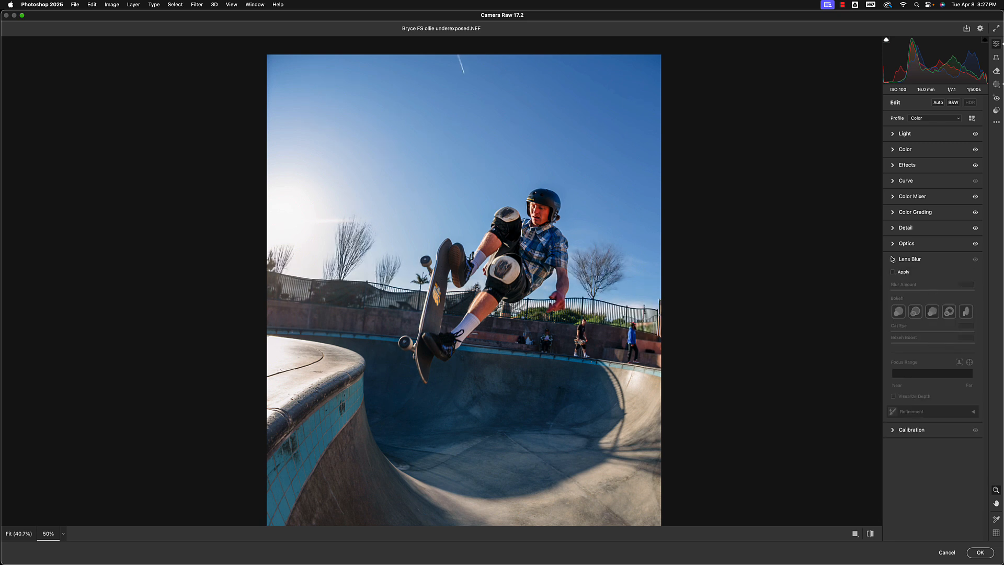
pyautogui.click(892, 259)
# Step: Fine-tune the Calibration Blue Primary Hue, trying -47 and -9, and slightly adjust the Blue and Red Primary Saturation
pyautogui.click(892, 275)
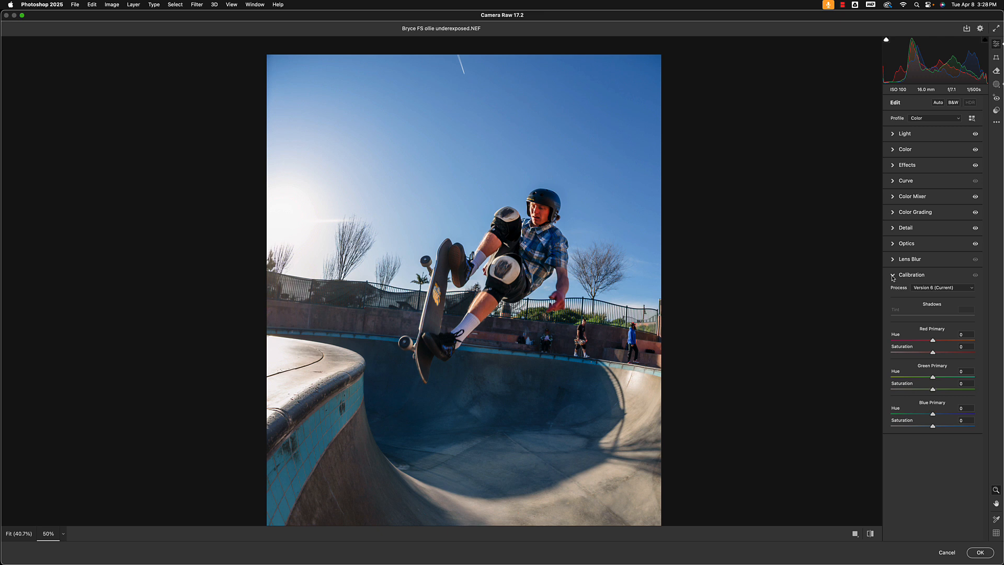
pyautogui.press('super+minus')
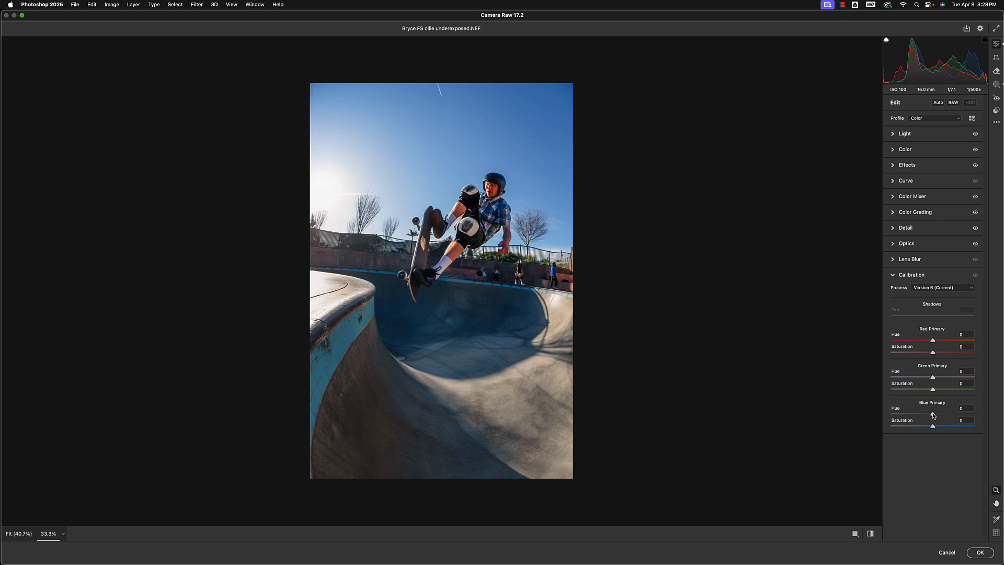
pyautogui.moveTo(932, 415); pyautogui.dragTo(914, 417)
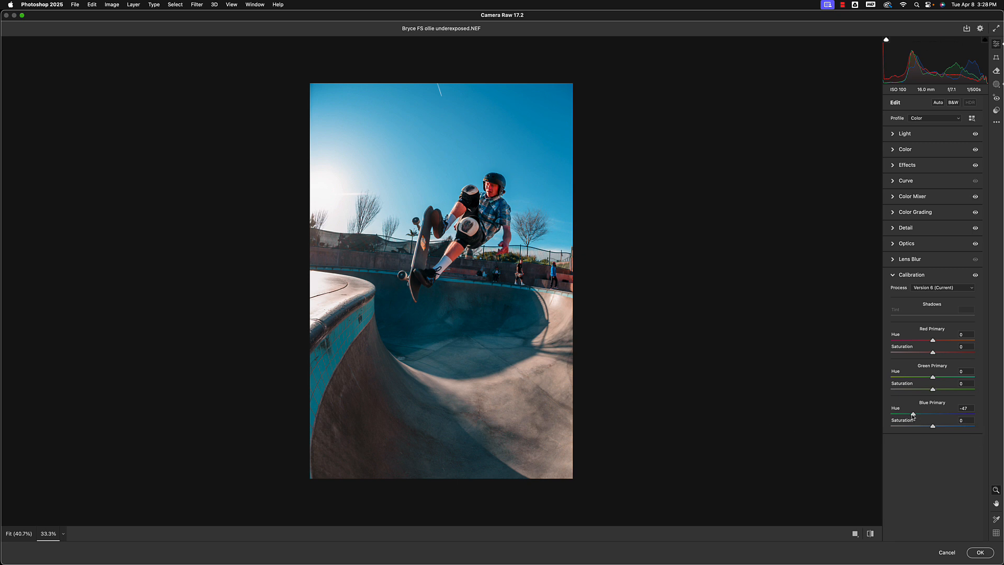
pyautogui.moveTo(913, 415); pyautogui.dragTo(929, 417)
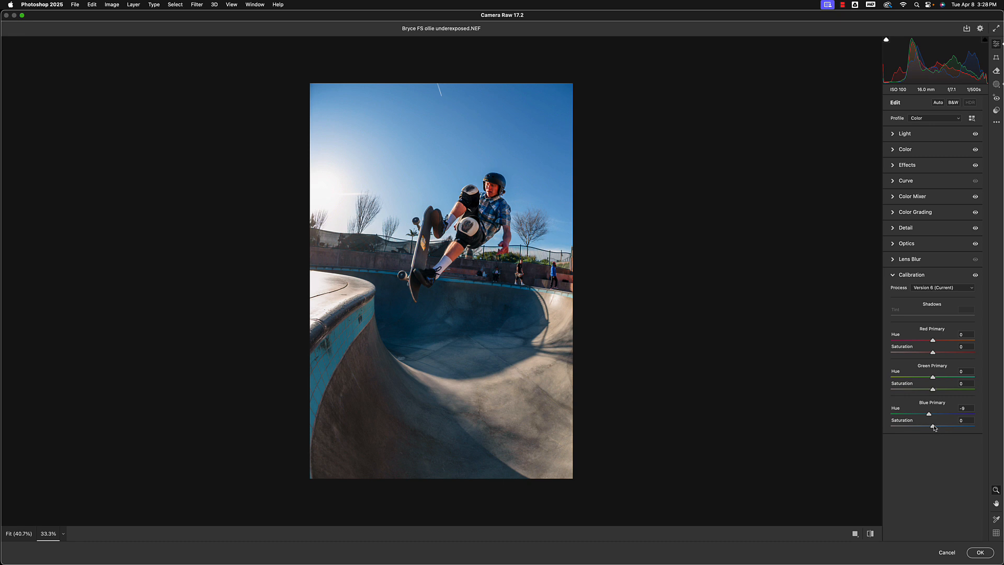
pyautogui.moveTo(934, 427); pyautogui.dragTo(935, 427)
pyautogui.moveTo(932, 352)
pyautogui.mouseDown()
pyautogui.moveTo(950, 353)
pyautogui.moveTo(934, 353)
pyautogui.moveTo(932, 341)
pyautogui.moveTo(891, 343)
pyautogui.moveTo(933, 345)
pyautogui.mouseUp()
pyautogui.click(934, 414)
pyautogui.click(895, 276)
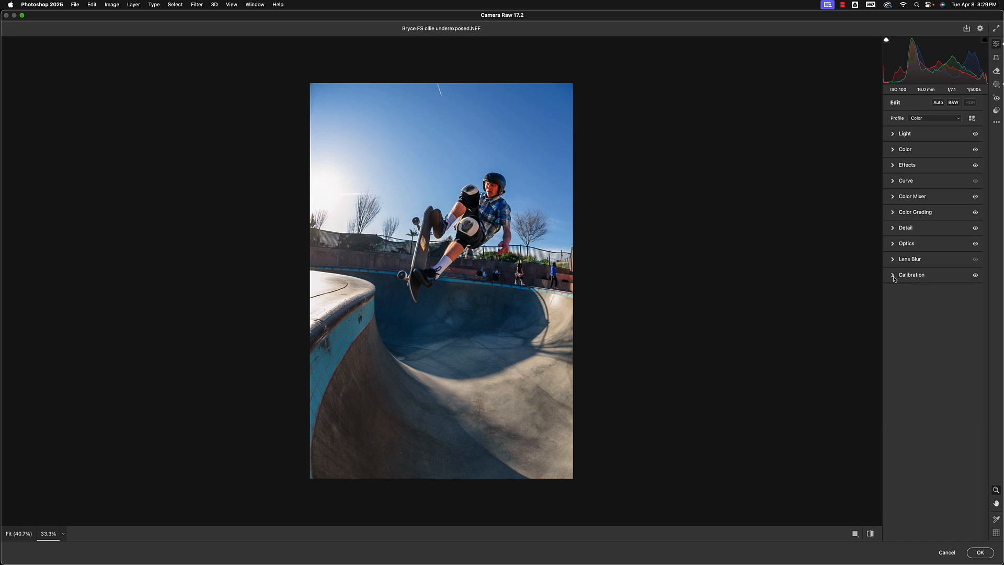
# Step: Try the manual Geometry transformations, leaving Rotate at -0.2 and returning Vertical and Offset X to 0
pyautogui.click(996, 59)
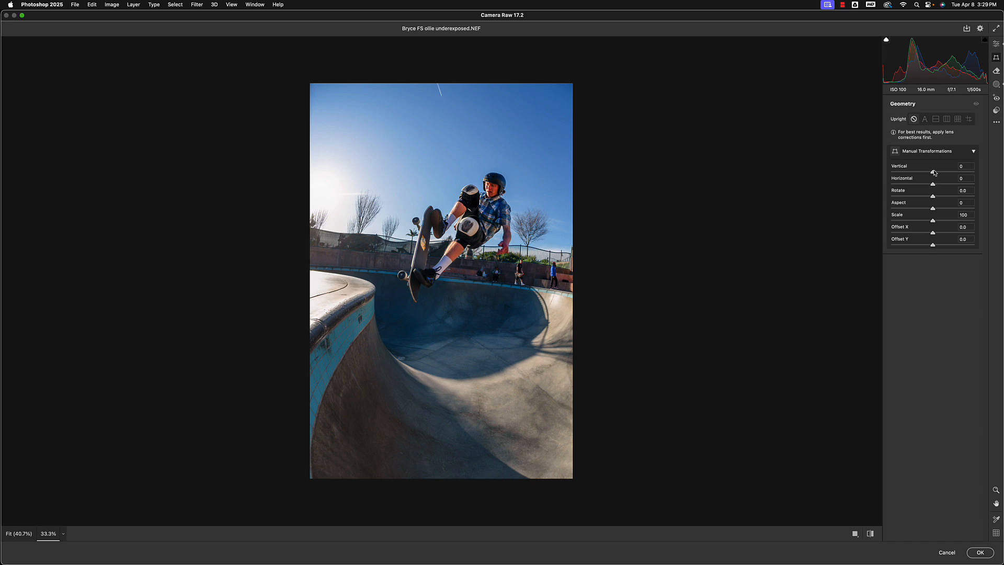
pyautogui.moveTo(932, 173)
pyautogui.mouseDown()
pyautogui.moveTo(975, 176)
pyautogui.moveTo(914, 179)
pyautogui.moveTo(933, 179)
pyautogui.mouseUp()
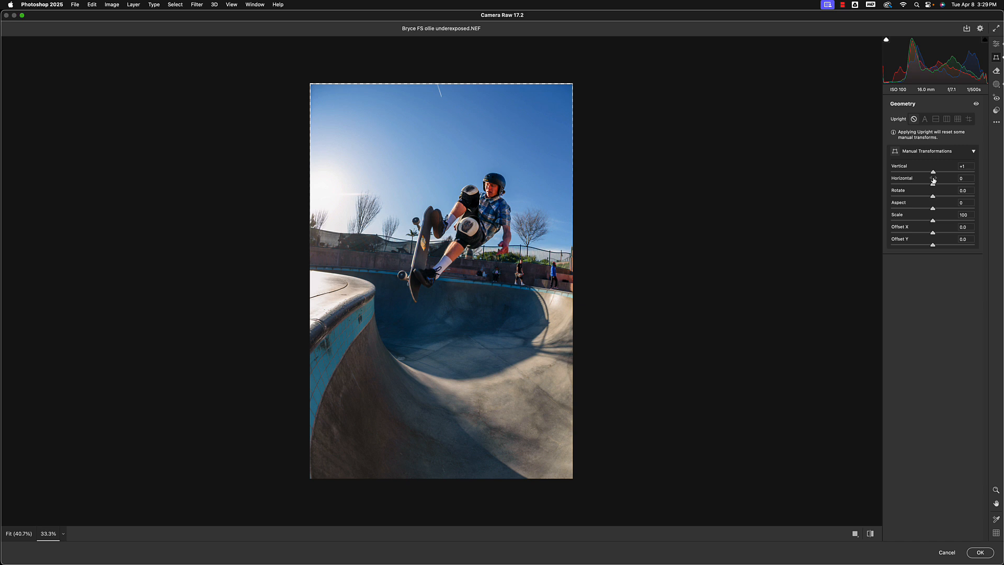
pyautogui.moveTo(933, 172); pyautogui.dragTo(935, 234)
pyautogui.doubleClick(934, 222)
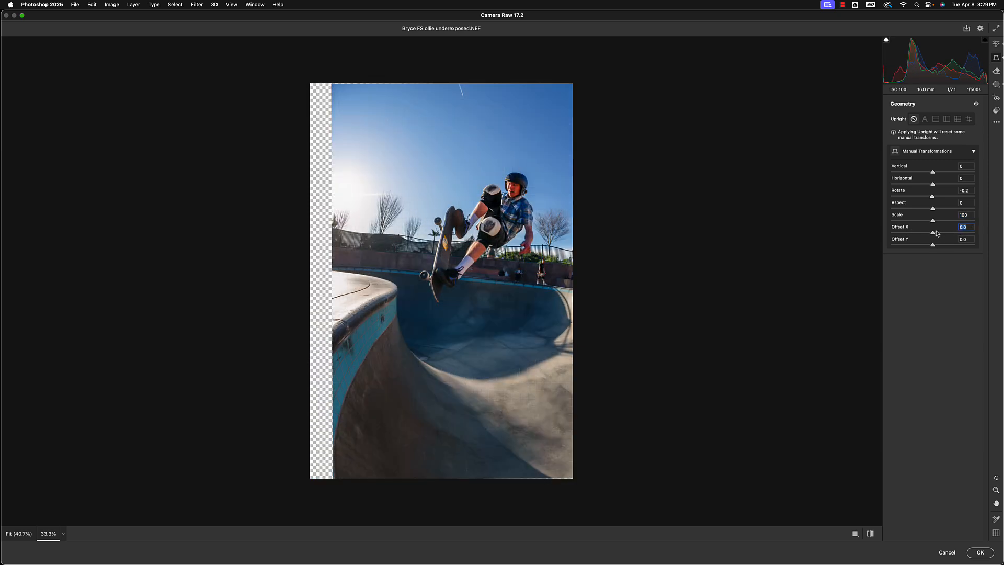
pyautogui.doubleClick(935, 233)
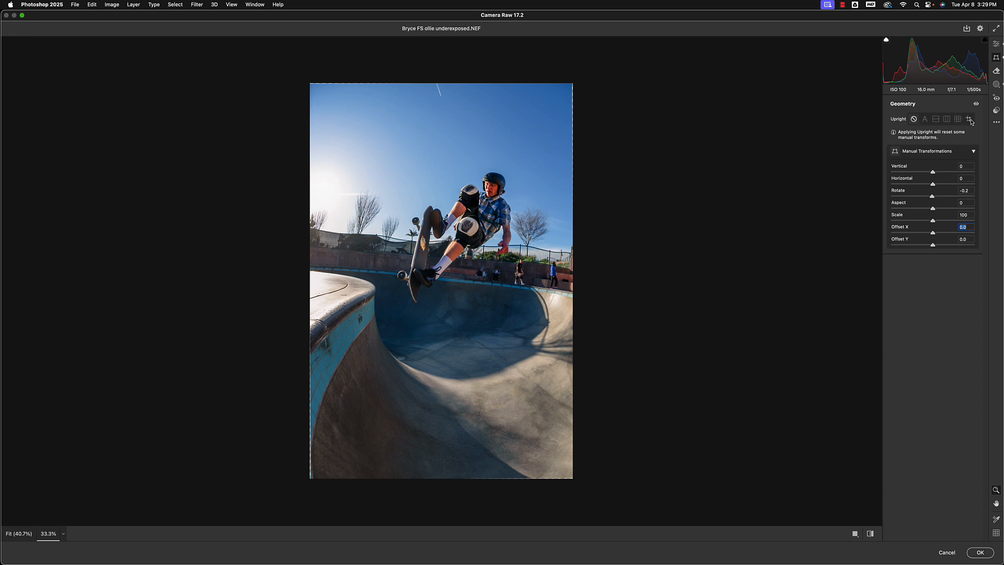
# Step: Remove the white contrail near the upper edge of the sky with the Heal tool at brush size 3
pyautogui.click(996, 71)
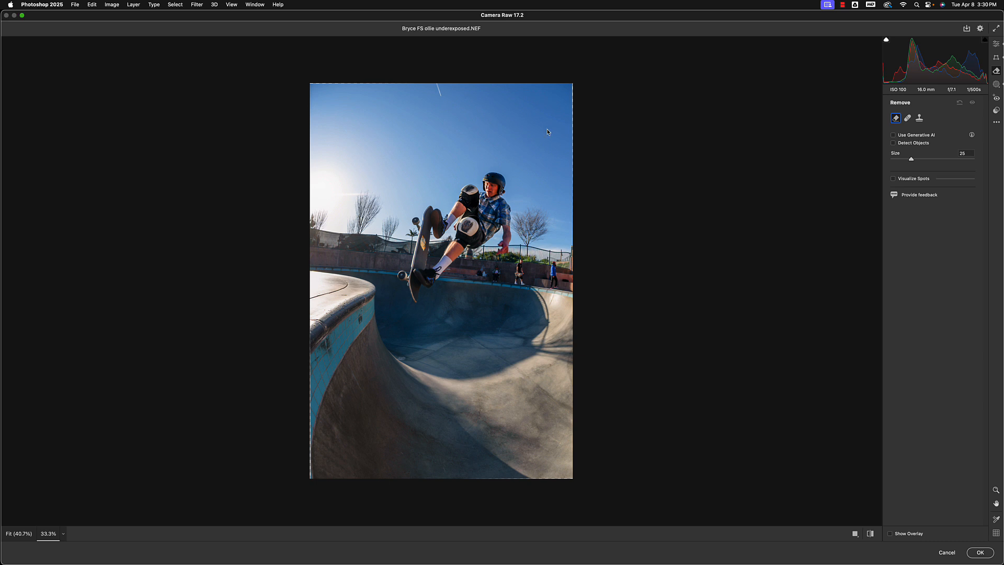
pyautogui.click(907, 119)
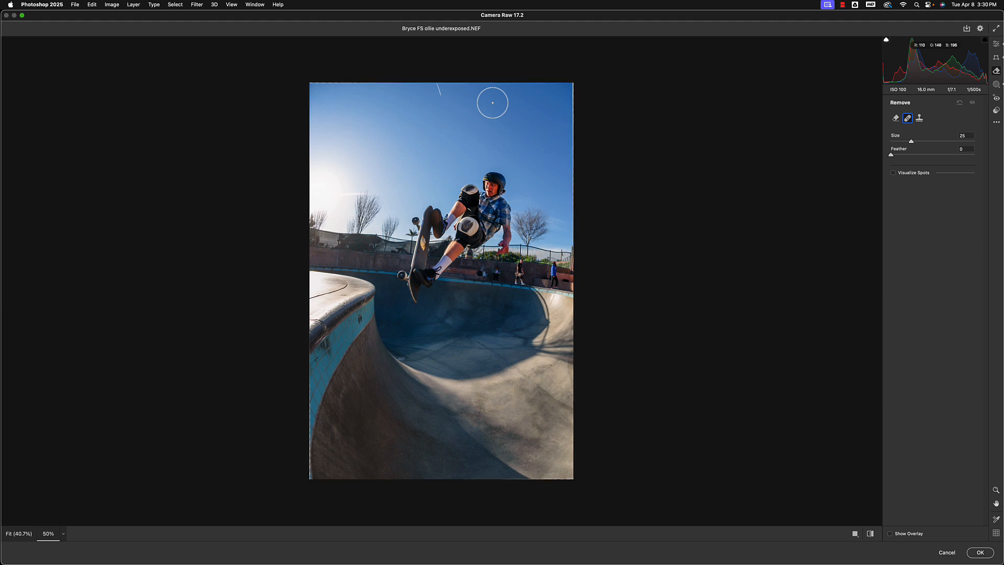
pyautogui.press('super+=')
pyautogui.press('super+=')
pyautogui.press('space')
pyautogui.moveTo(481, 97); pyautogui.dragTo(599, 406)
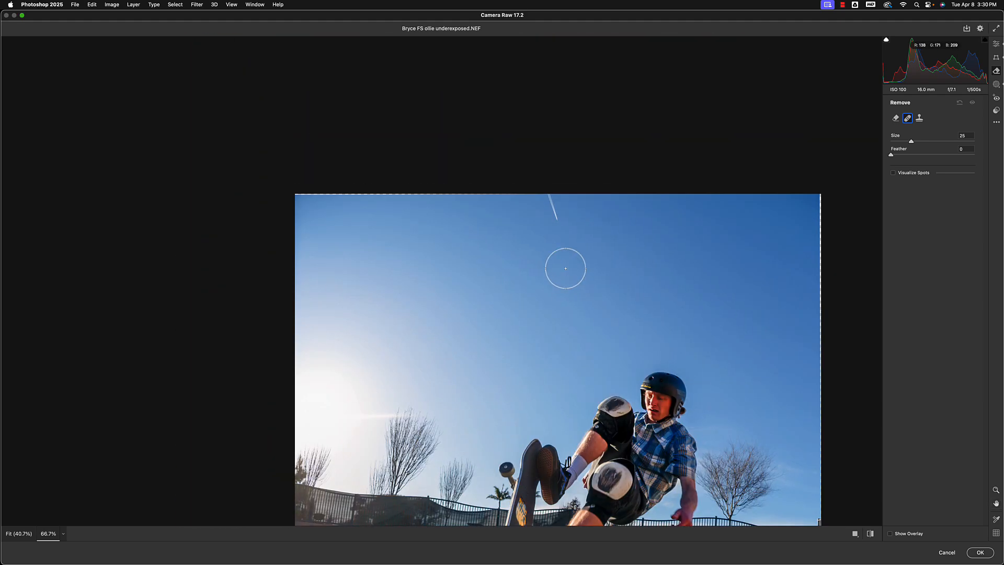
pyautogui.press('[')
pyautogui.press('[')
pyautogui.press('[')
pyautogui.press('[')
pyautogui.press('[')
pyautogui.press('[')
pyautogui.press('[')
pyautogui.press('[')
pyautogui.moveTo(557, 221); pyautogui.dragTo(547, 180)
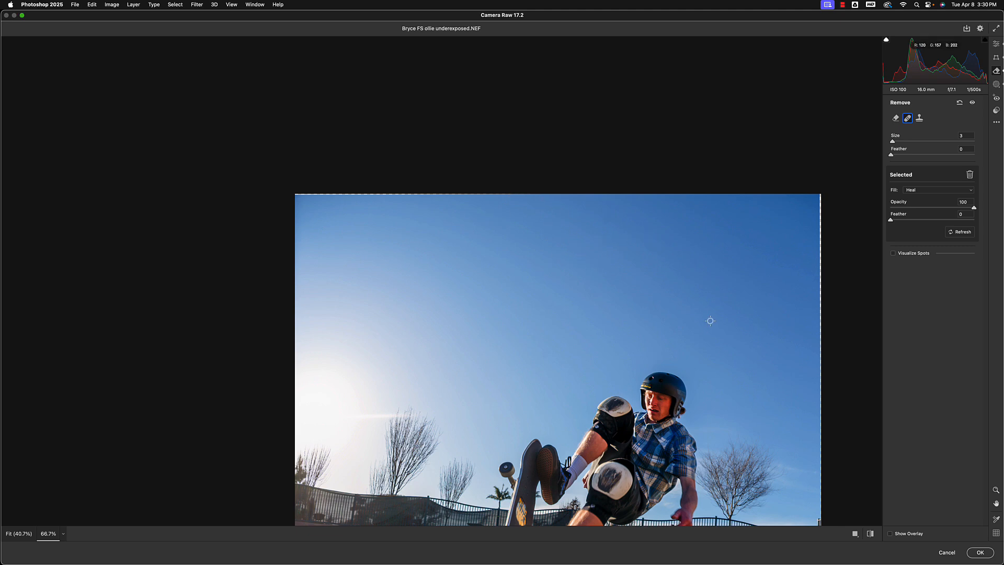
pyautogui.press('super+equal')
pyautogui.press('super+equal')
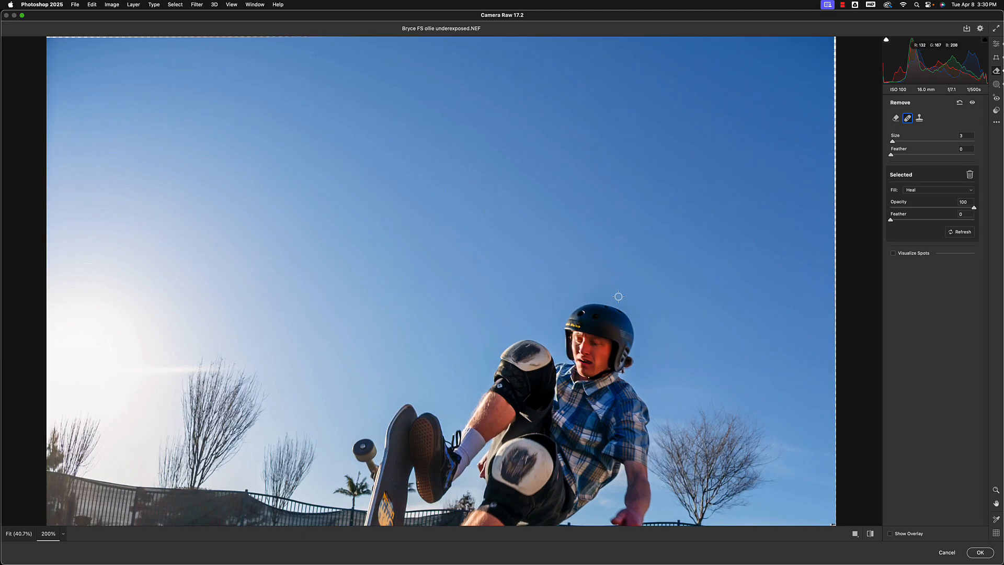
# Step: Inspect the retouched sky, skateboard and skater at high magnification, and return to a view of most of the photo
pyautogui.press('space')
pyautogui.moveTo(588, 325); pyautogui.dragTo(300, 24)
pyautogui.moveTo(567, 324); pyautogui.dragTo(900, 130)
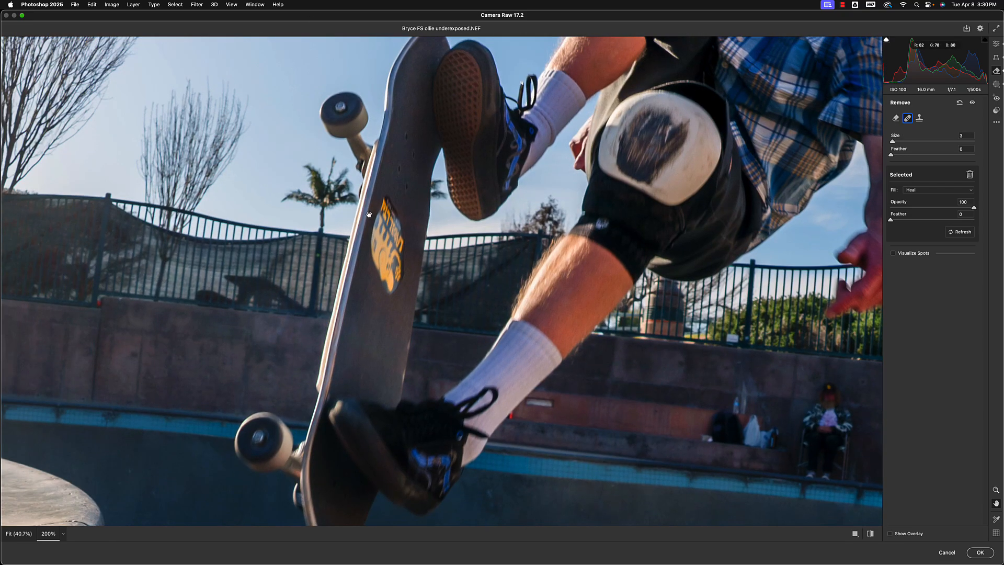
pyautogui.moveTo(369, 215); pyautogui.dragTo(617, 557)
pyautogui.moveTo(486, 280); pyautogui.dragTo(641, 562)
pyautogui.moveTo(634, 293); pyautogui.dragTo(165, 130)
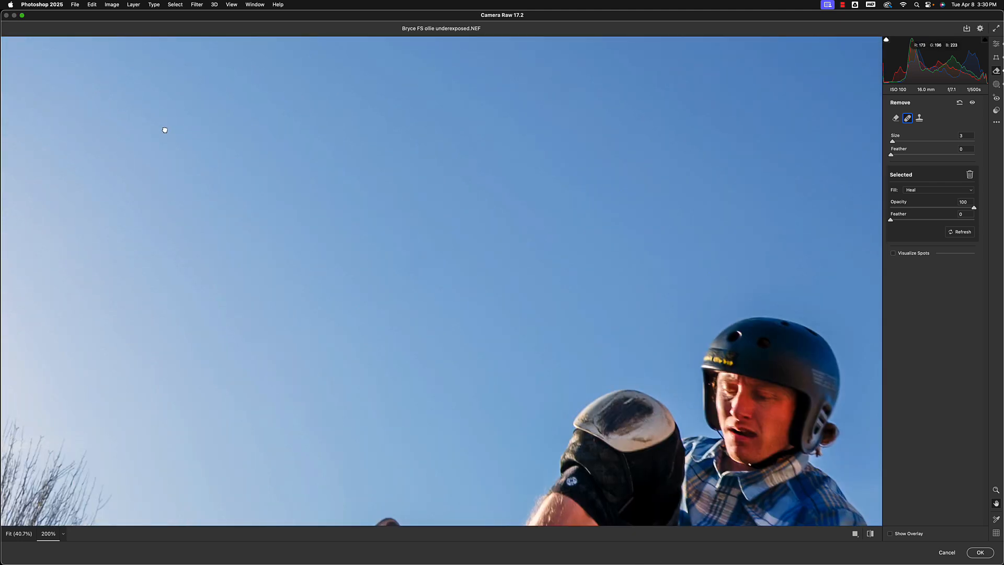
pyautogui.press('super+minus')
pyautogui.press('super+minus')
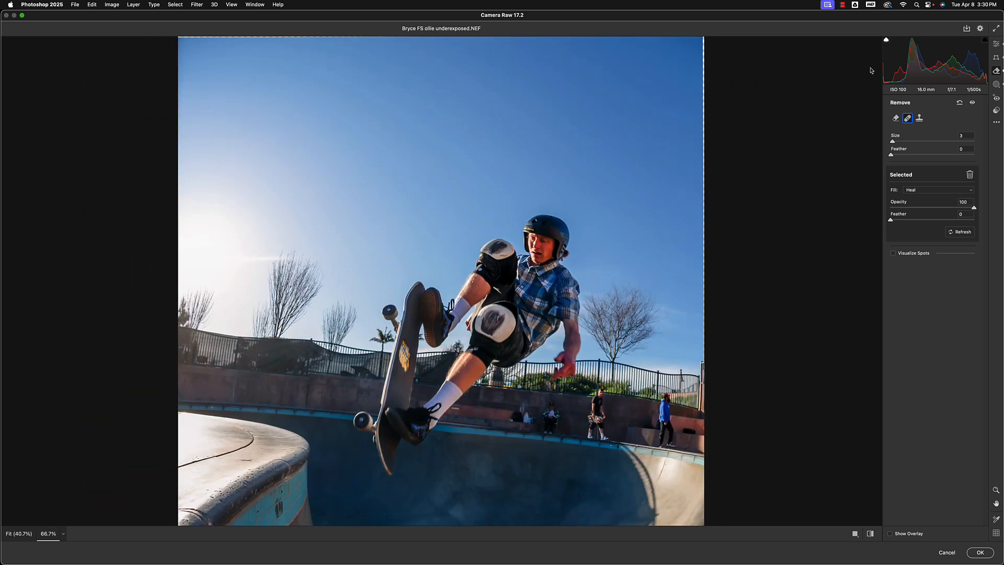
# Step: Set the manual Geometry rotation of the photo to 0
pyautogui.click(895, 118)
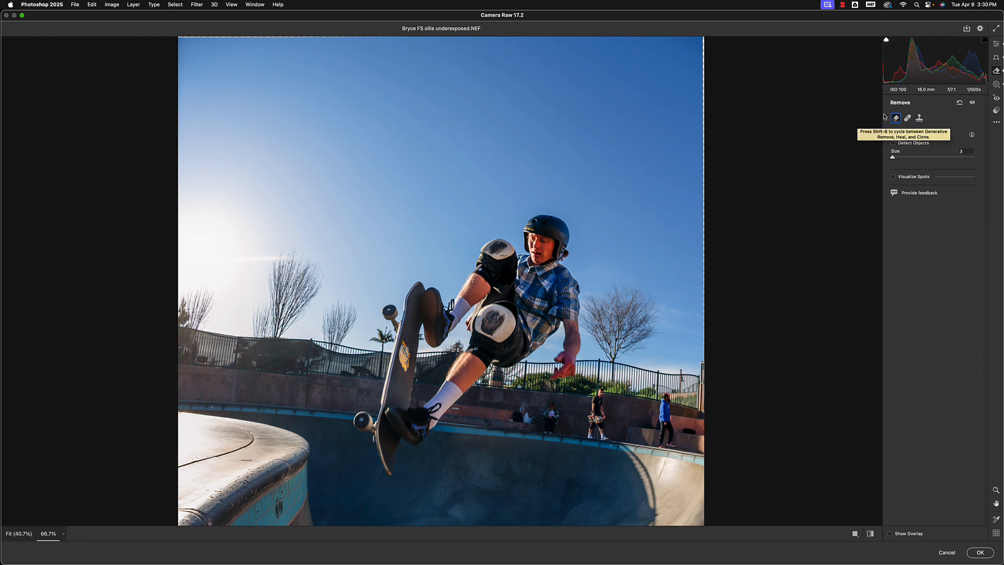
pyautogui.click(996, 57)
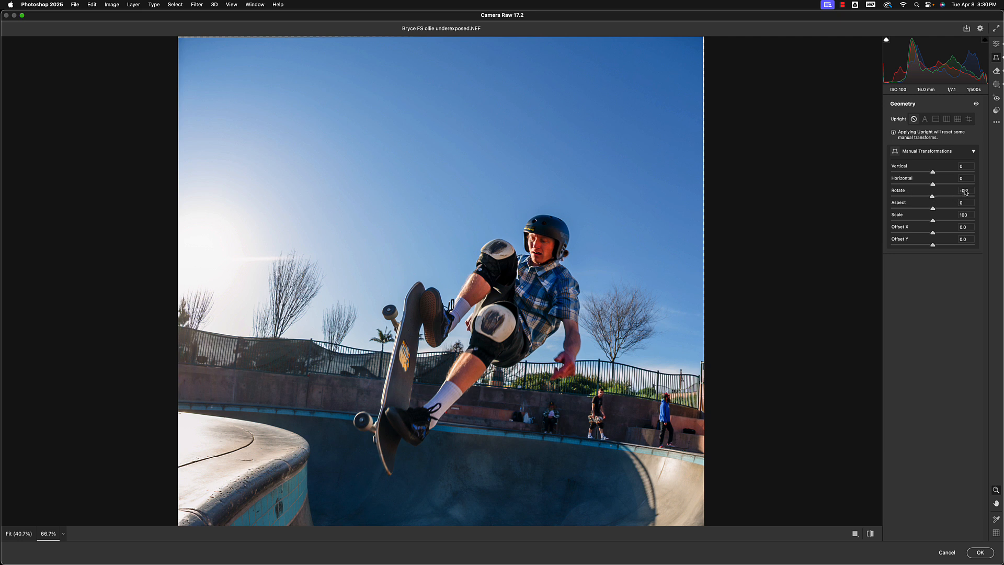
pyautogui.click(964, 190)
pyautogui.write('0')
pyautogui.press('Return')
pyautogui.press('e')
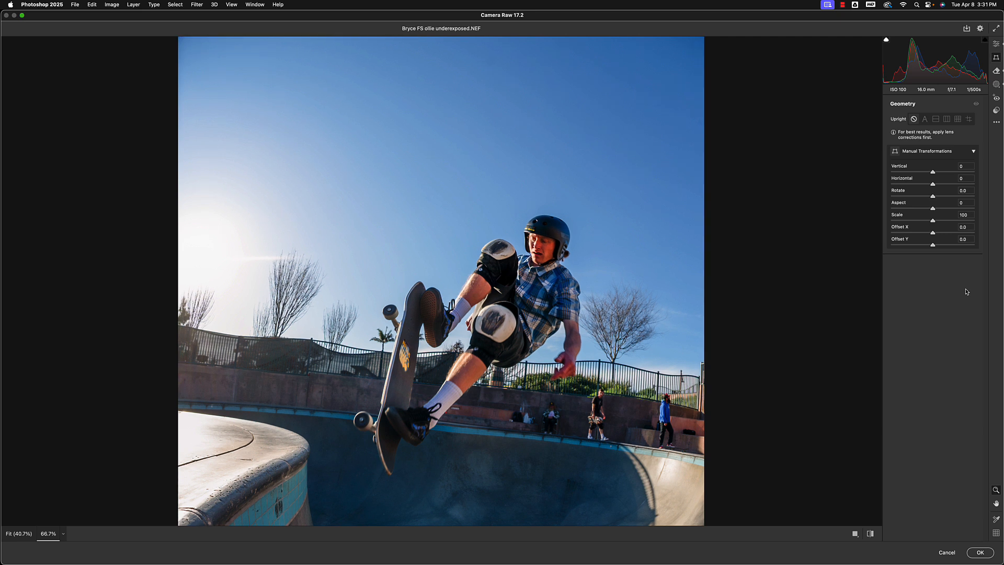
pyautogui.click(996, 70)
pyautogui.click(996, 85)
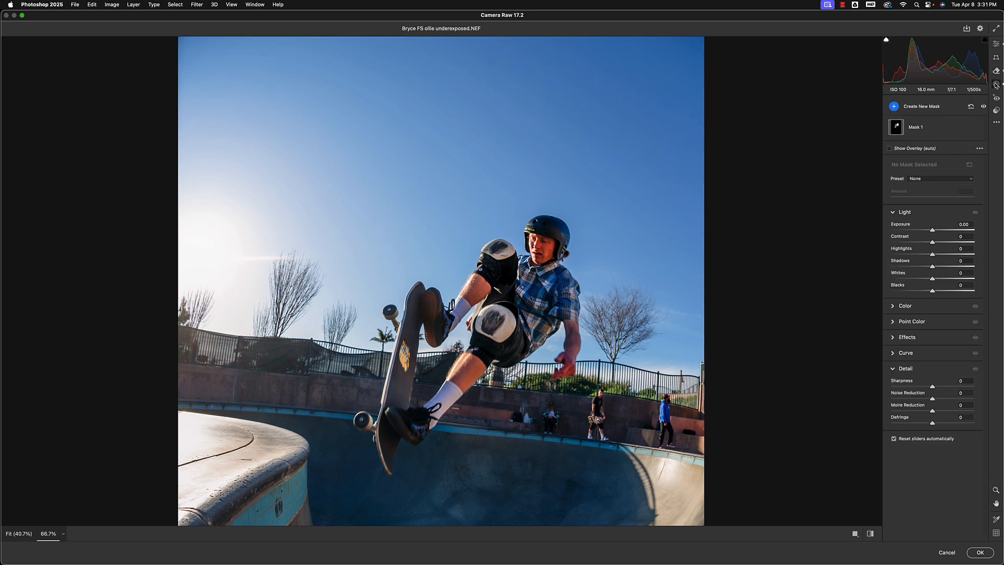
pyautogui.click(995, 98)
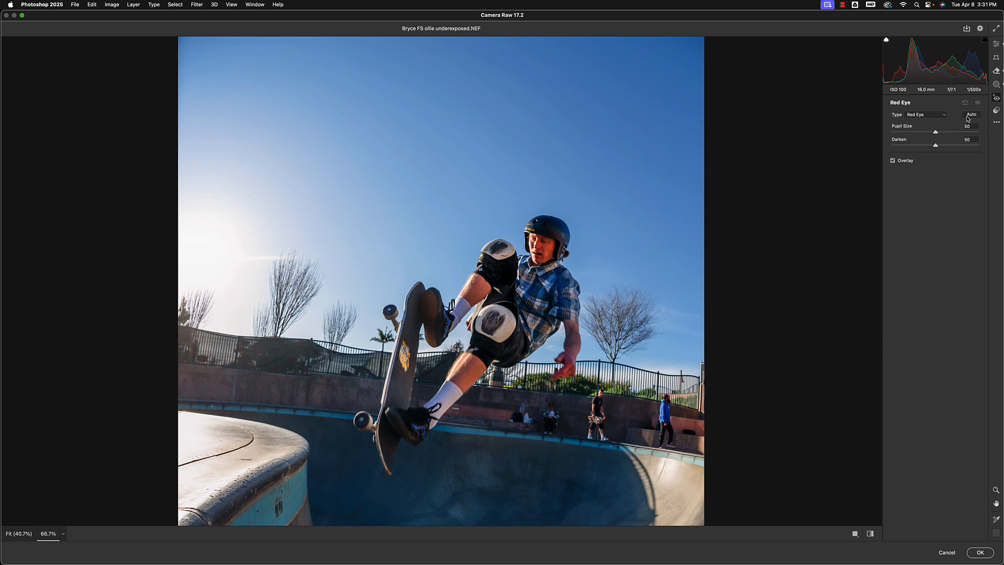
# Step: Try the Auto+: Retro presets AR01, AR03 and AR10 on the skateboarding photo
pyautogui.click(996, 111)
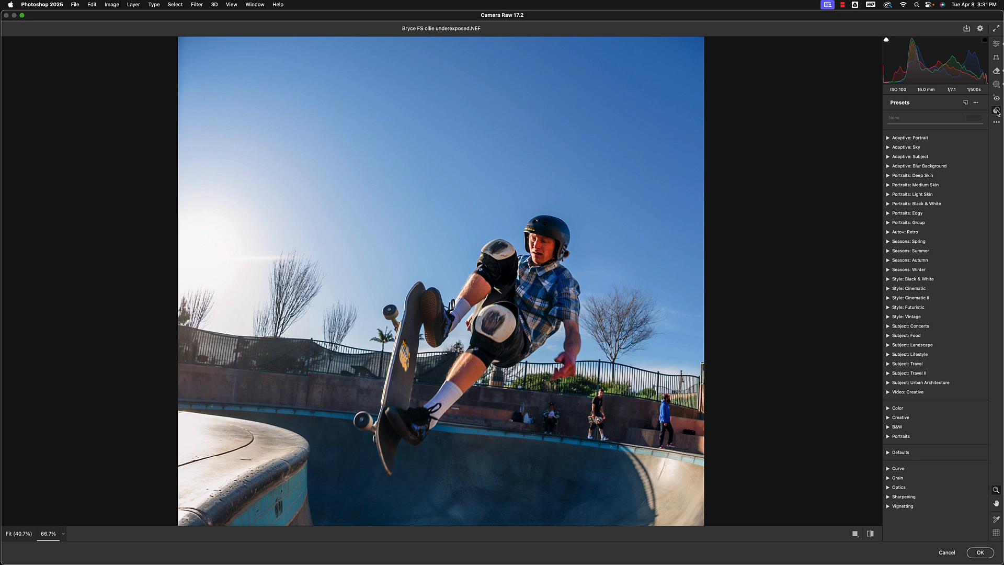
pyautogui.click(887, 233)
pyautogui.click(905, 242)
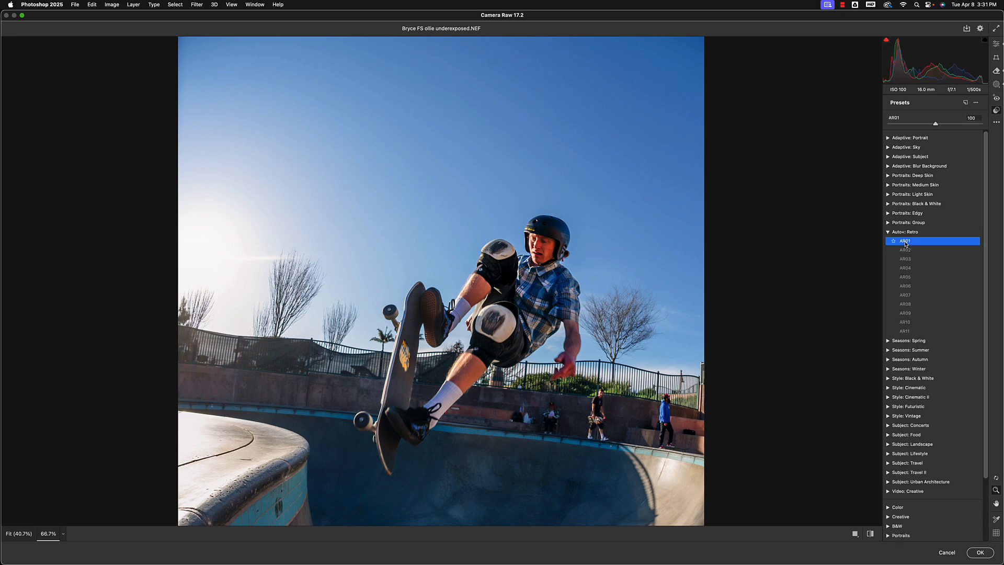
pyautogui.click(905, 259)
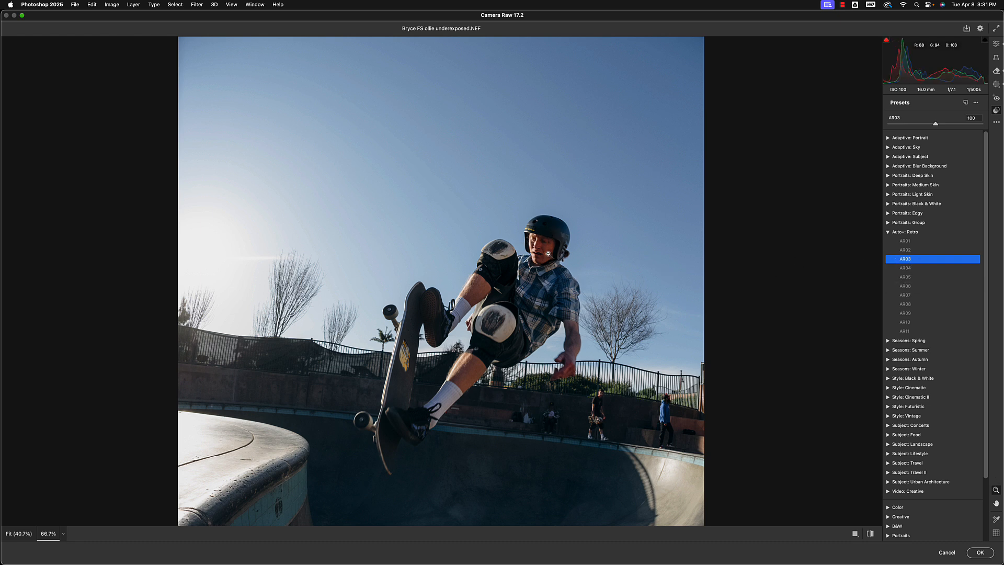
pyautogui.click(910, 323)
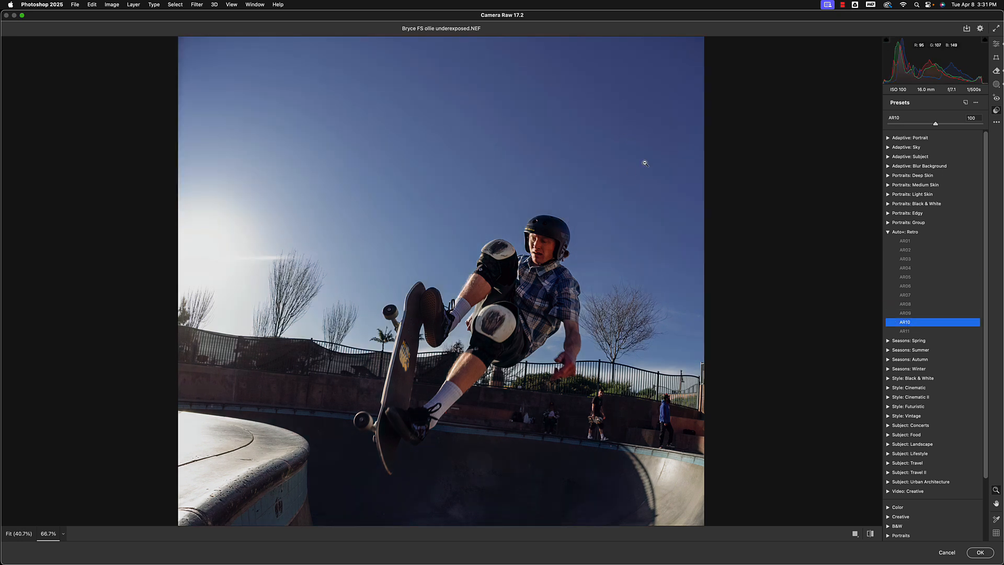
# Step: Try the Style: Cinematic II presets CN13 and CN17 on the photo
pyautogui.click(888, 233)
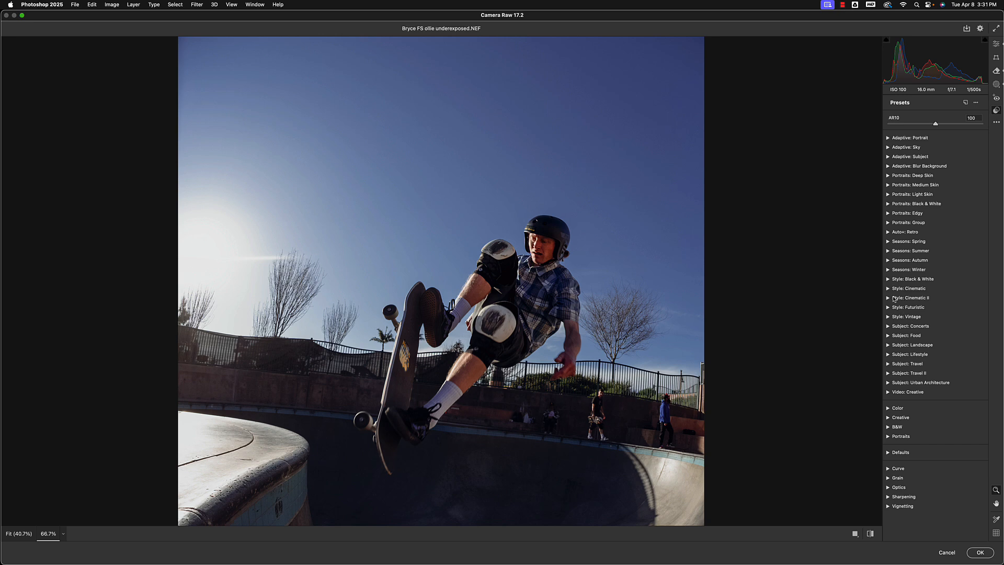
pyautogui.click(890, 298)
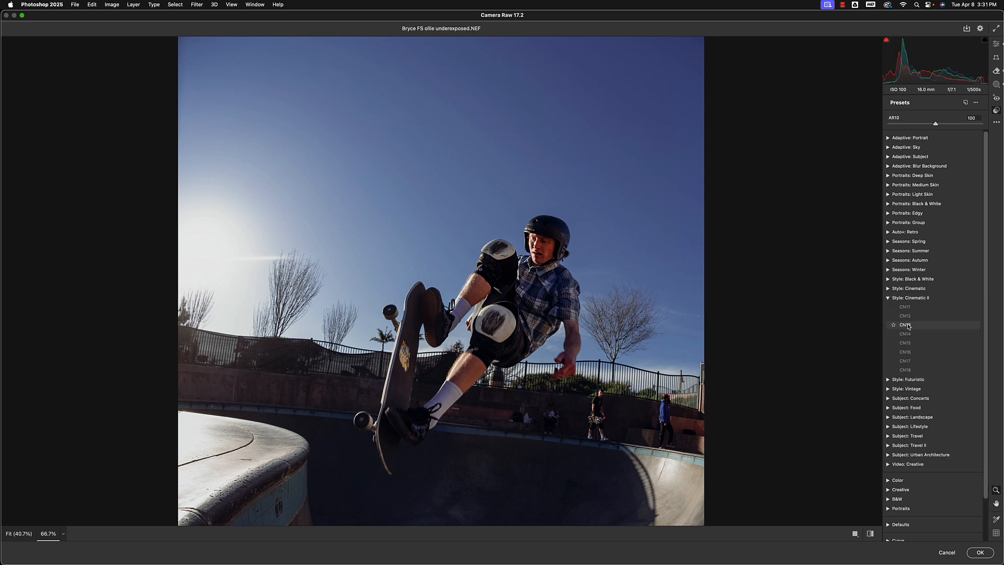
pyautogui.click(907, 325)
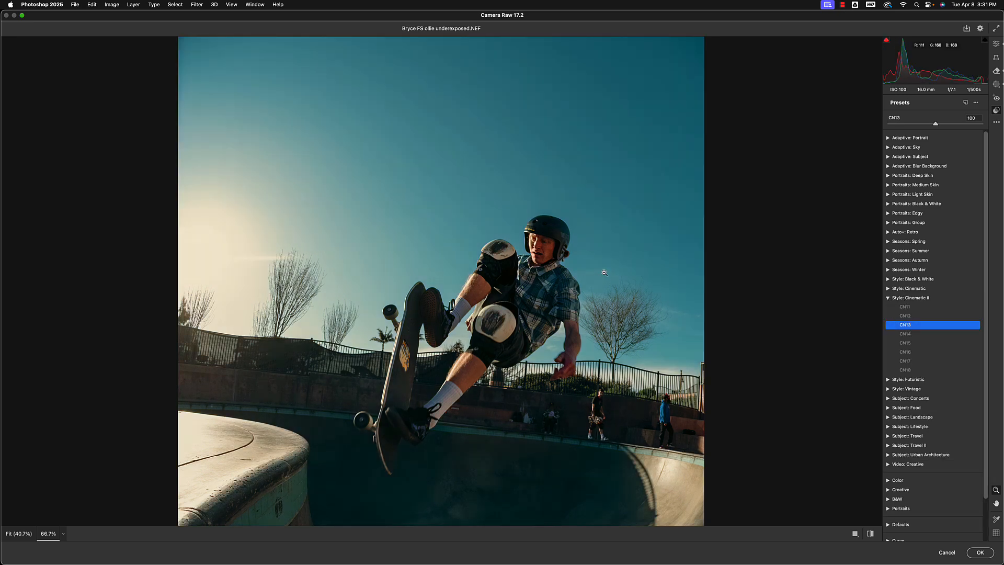
pyautogui.press('super+minus')
pyautogui.moveTo(576, 163); pyautogui.dragTo(604, 207)
pyautogui.click(906, 361)
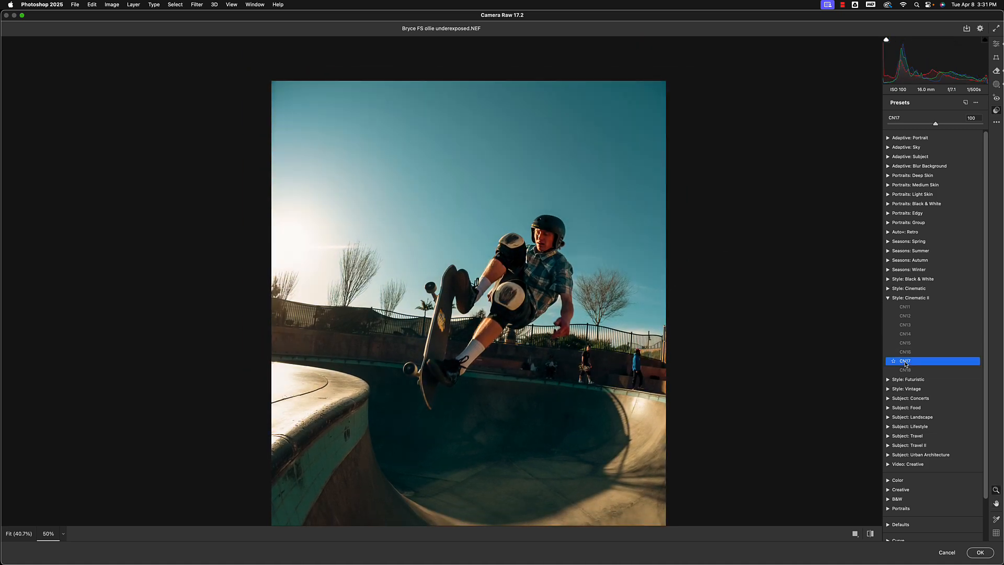
pyautogui.click(890, 298)
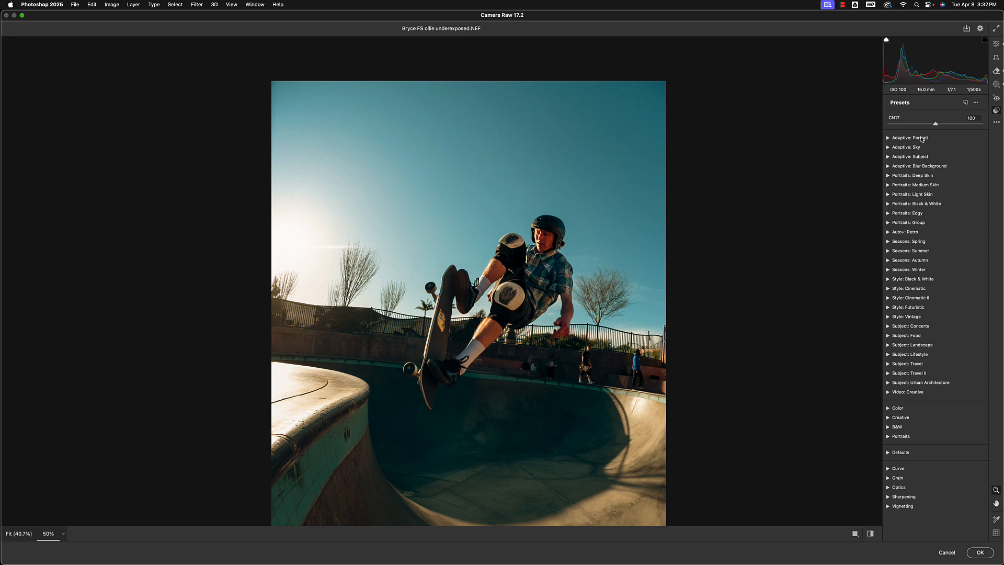
# Step: Undo all the applied Cinematic II and Retro presets, so that no preset is active
pyautogui.press('super+z')
pyautogui.press('super+z')
pyautogui.press('super+z')
pyautogui.press('super+z')
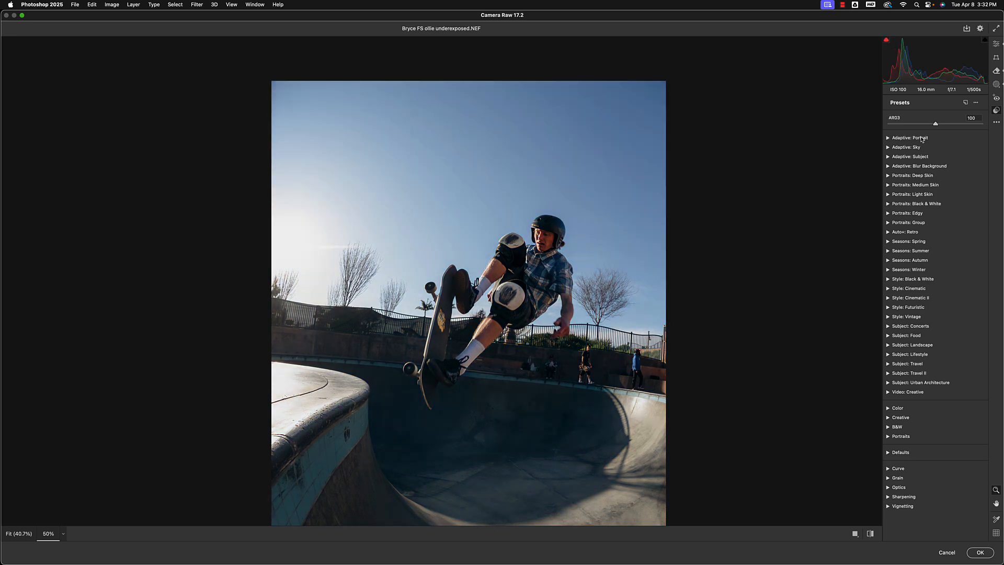
pyautogui.press('super+z')
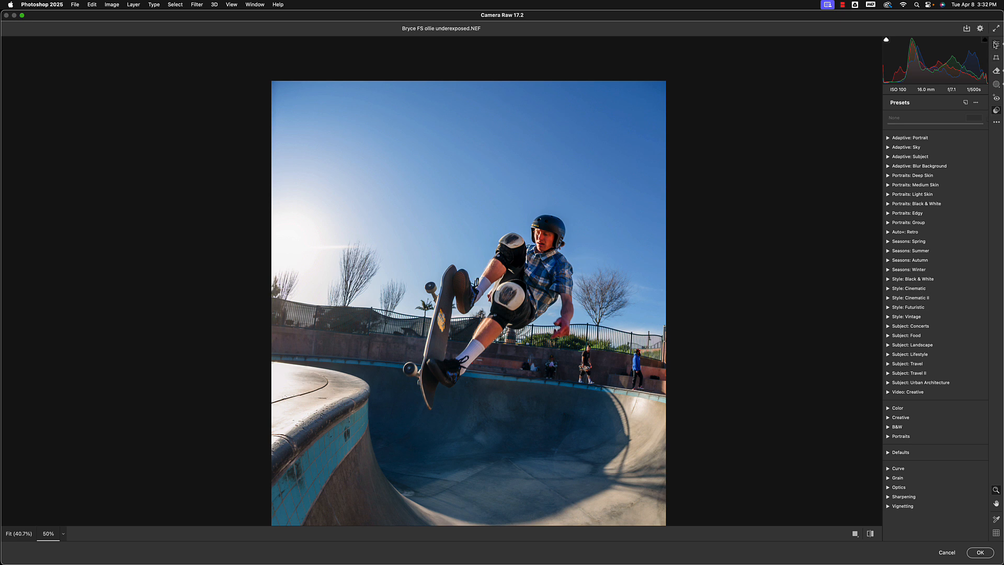
pyautogui.moveTo(981, 16); pyautogui.dragTo(977, 16)
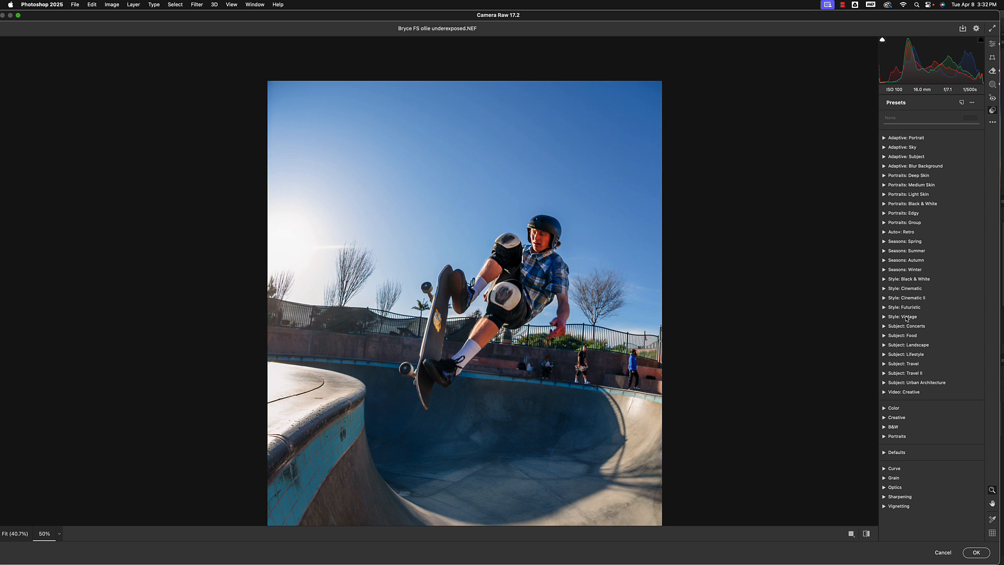
pyautogui.click(992, 44)
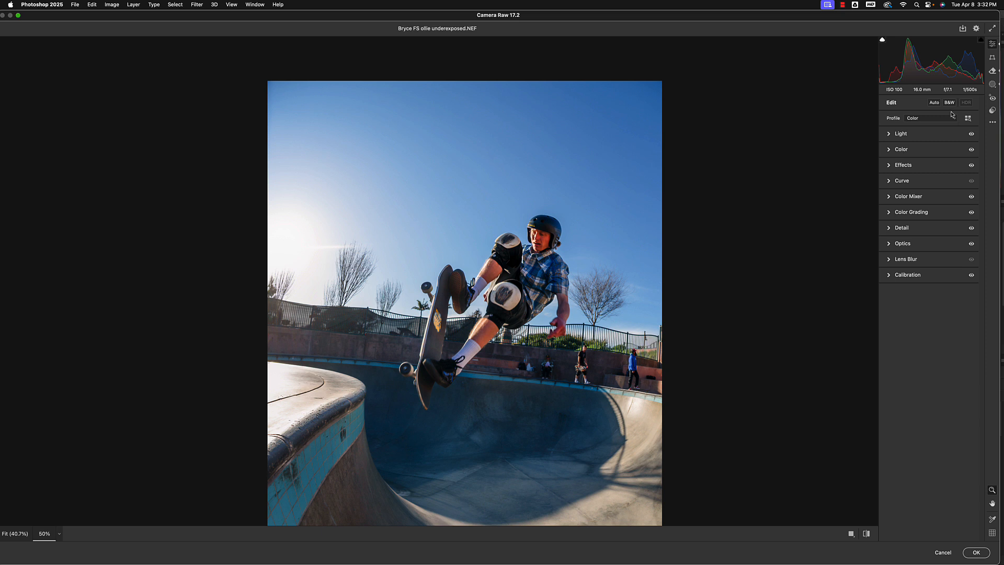
pyautogui.click(992, 111)
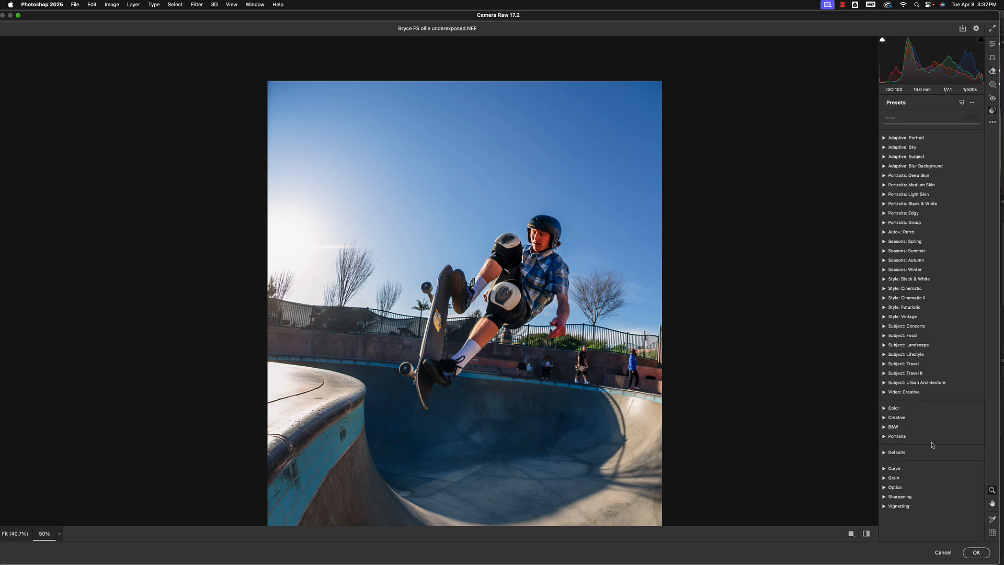
pyautogui.click(992, 124)
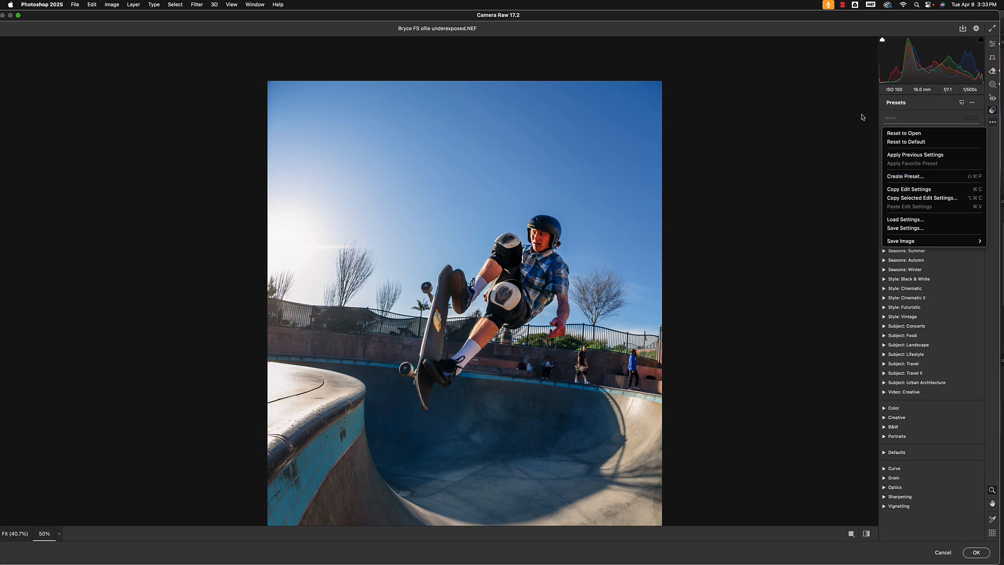
# Step: Accept the Camera Raw edits and open the photo as a document in Photoshop
pyautogui.click(900, 137)
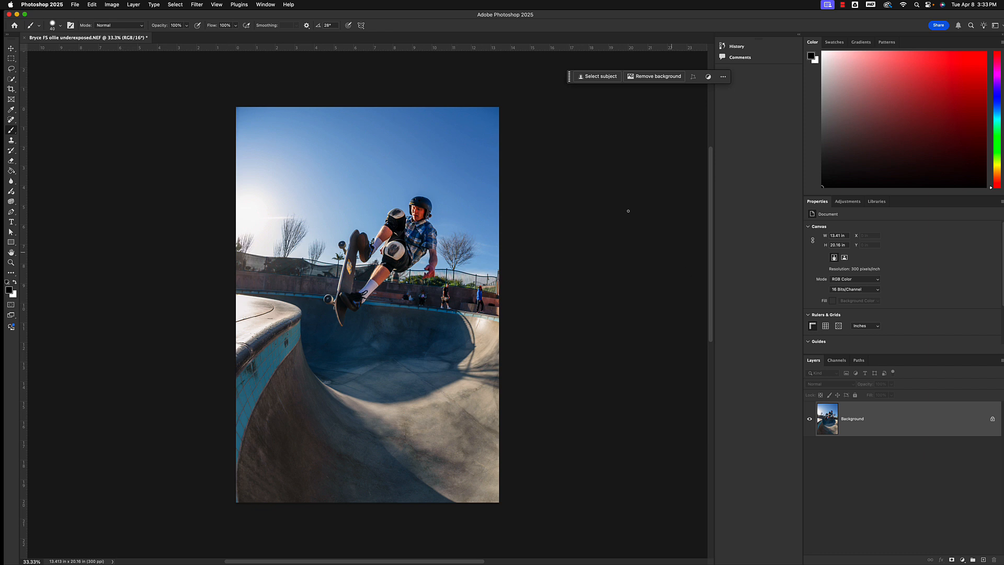
pyautogui.moveTo(552, 14)
pyautogui.mouseDown()
pyautogui.moveTo(567, 14)
pyautogui.moveTo(558, 12)
pyautogui.mouseUp()
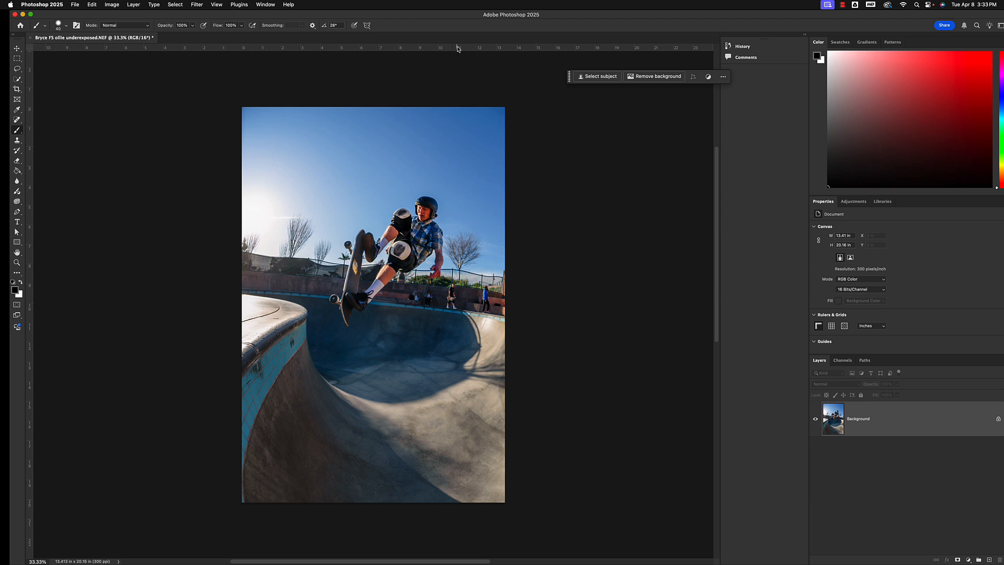
# Step: Place a horizontal guide near the pool's coping and rotate the crop so that the coping runs level with it
pyautogui.moveTo(457, 49); pyautogui.dragTo(463, 288)
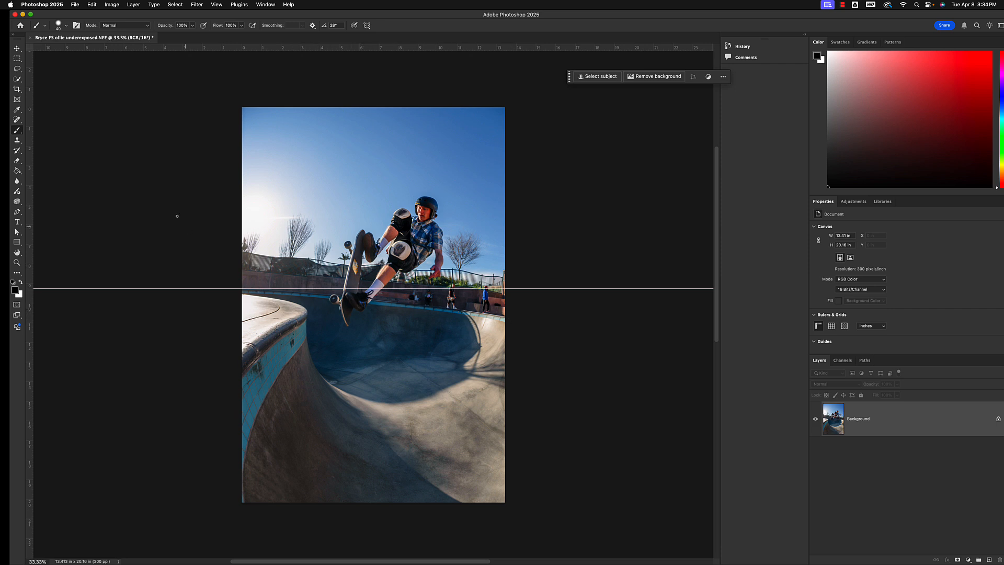
pyautogui.click(17, 89)
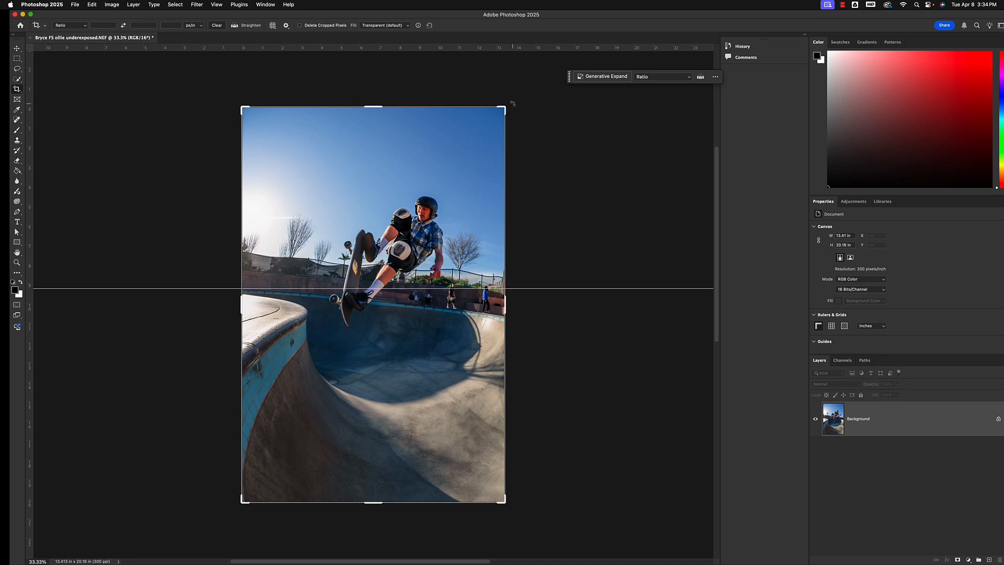
pyautogui.moveTo(509, 103); pyautogui.dragTo(490, 86)
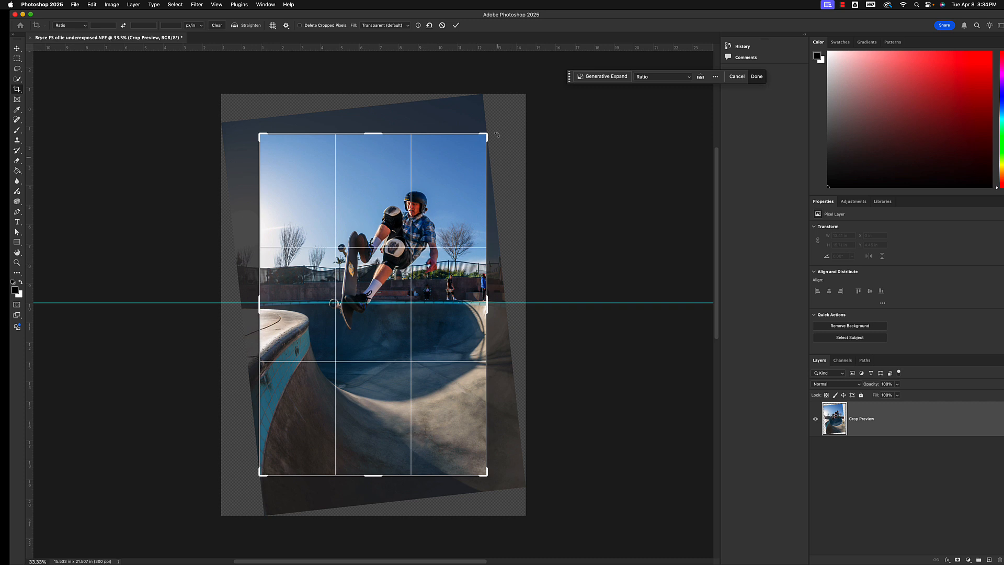
# Step: Enlarge the crop sideways and upward to about 13.3 × 18.3 in, filling the empty areas with Generative Expand
pyautogui.moveTo(486, 303); pyautogui.dragTo(494, 303)
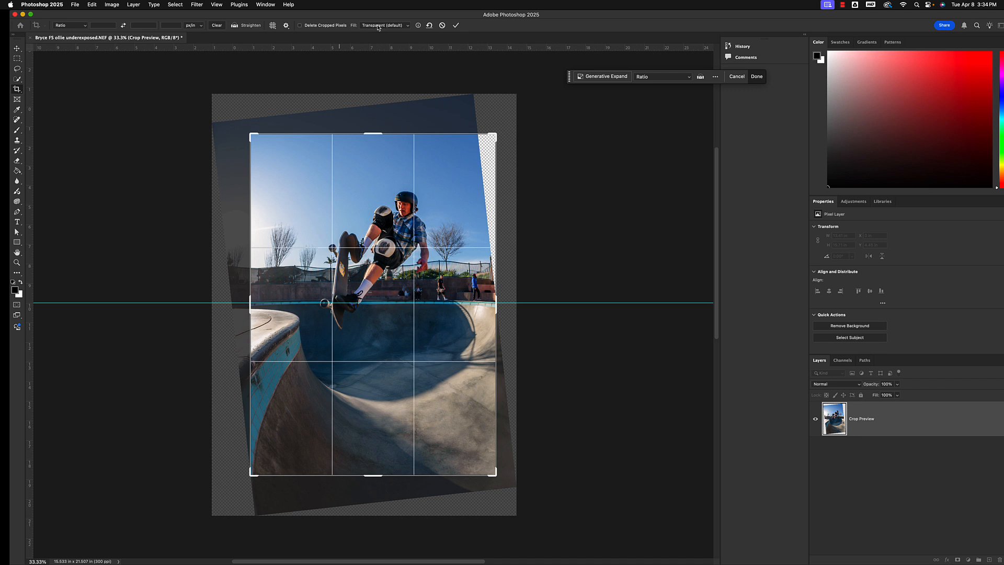
pyautogui.click(408, 26)
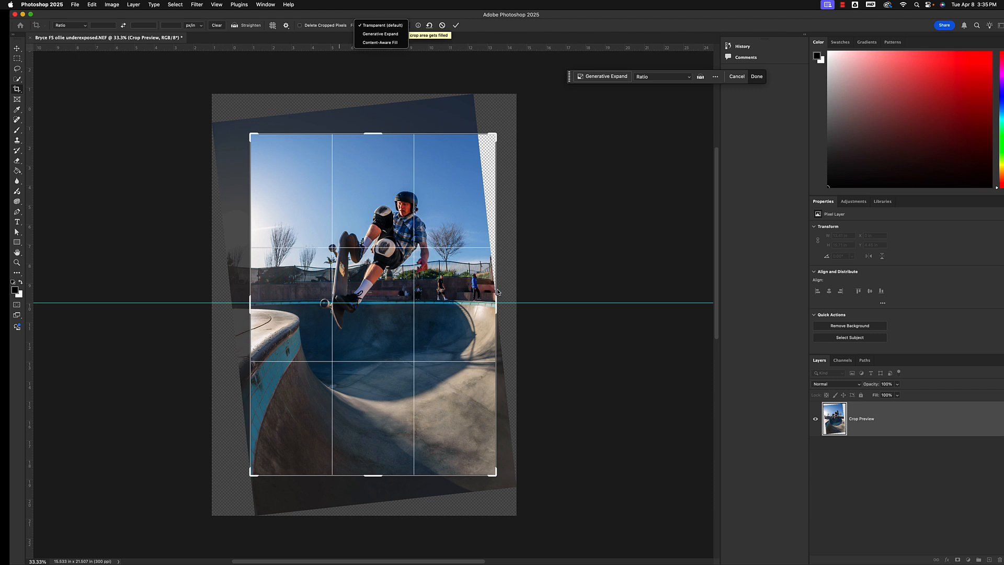
pyautogui.click(387, 34)
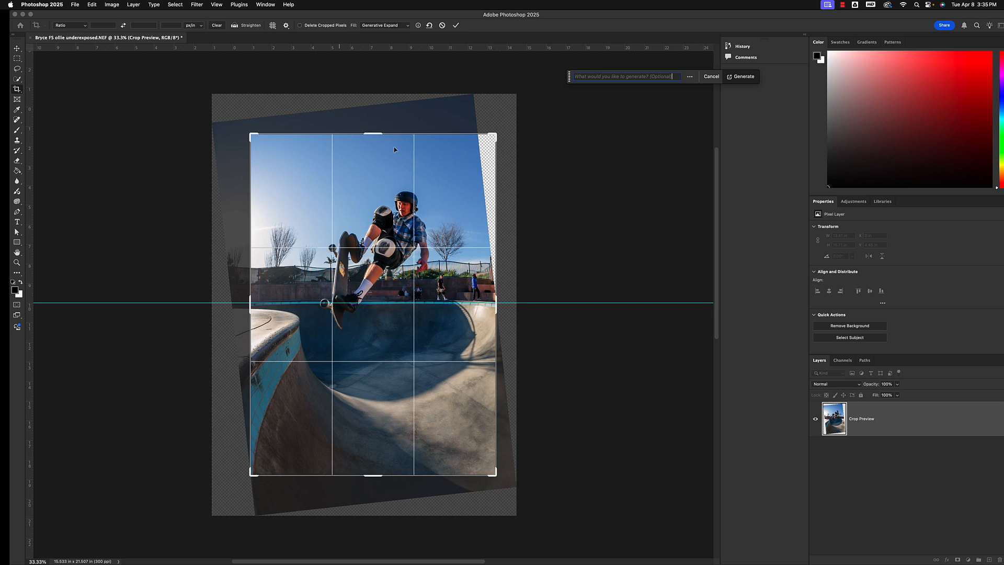
pyautogui.moveTo(377, 130); pyautogui.dragTo(377, 108)
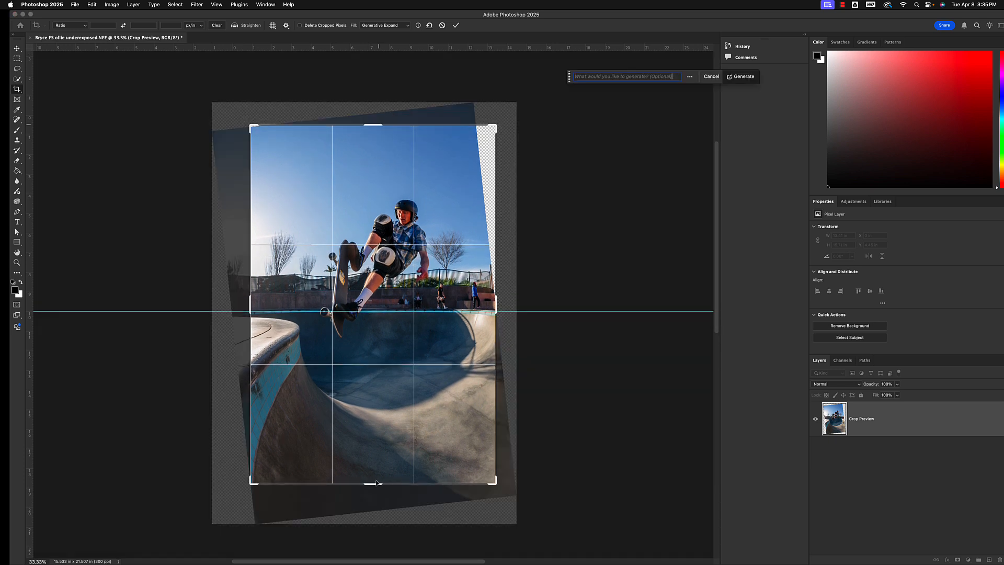
pyautogui.moveTo(249, 309); pyautogui.dragTo(243, 310)
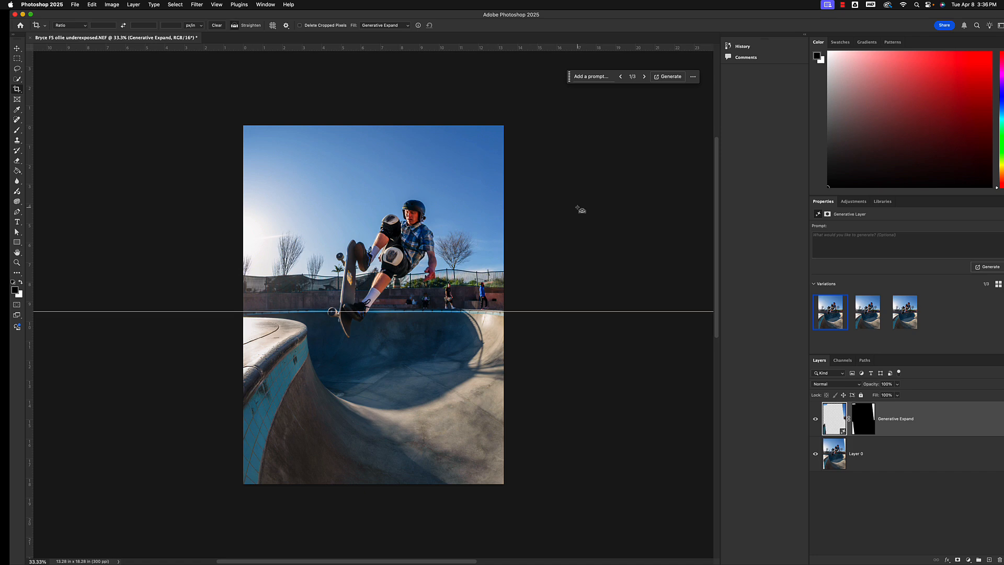
# Step: Examine the generated fence, wall and pool edge along the photo's right side at 200% magnification
pyautogui.press('super+equal')
pyautogui.press('super+equal')
pyautogui.press('super+equal')
pyautogui.press('super+equal')
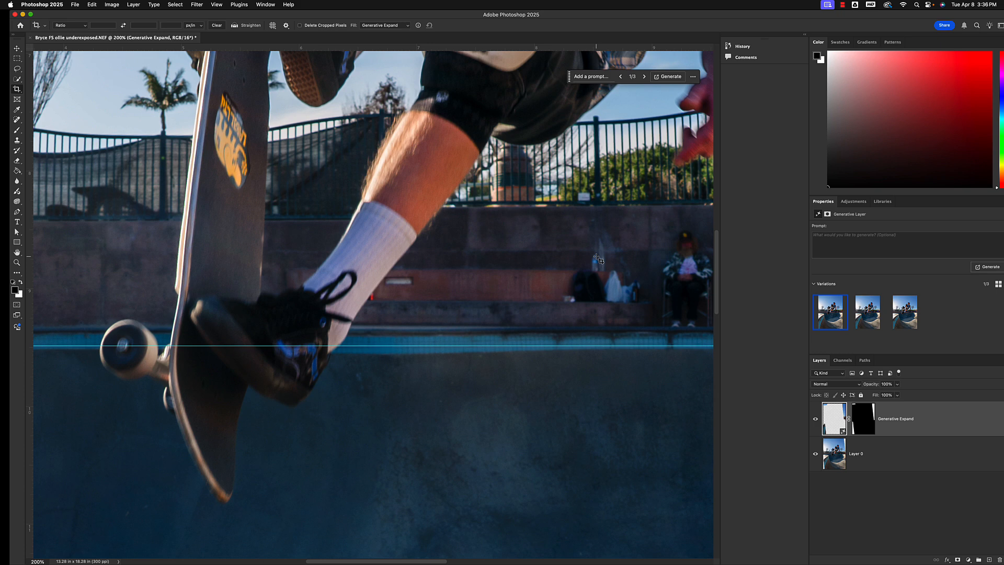
pyautogui.moveTo(614, 231); pyautogui.dragTo(177, 325)
pyautogui.moveTo(485, 279); pyautogui.dragTo(324, 297)
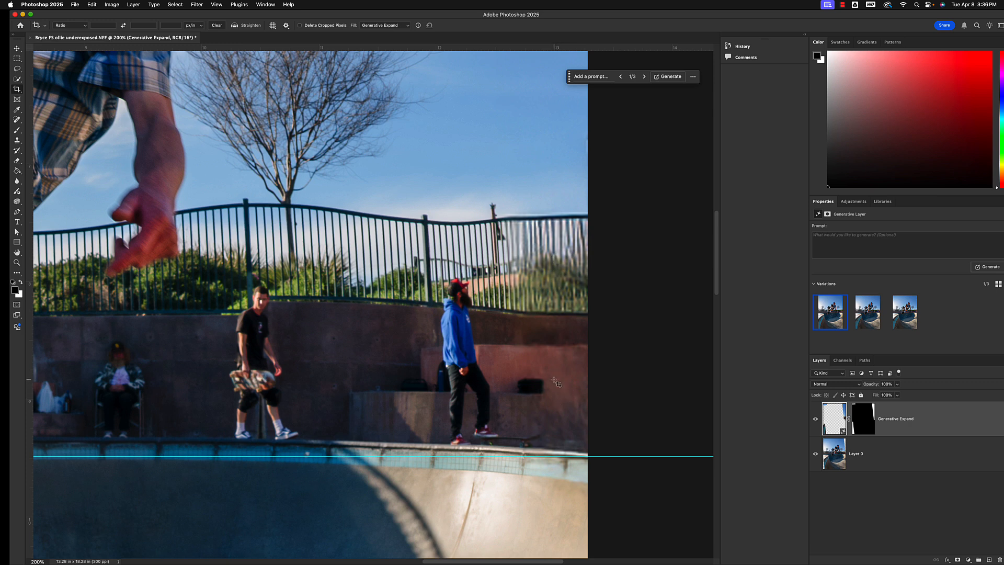
# Step: Examine the generated sky on the photo's right side and the generated pool deck and tiles in its lower-left corner
pyautogui.scroll(15, 556, 298)
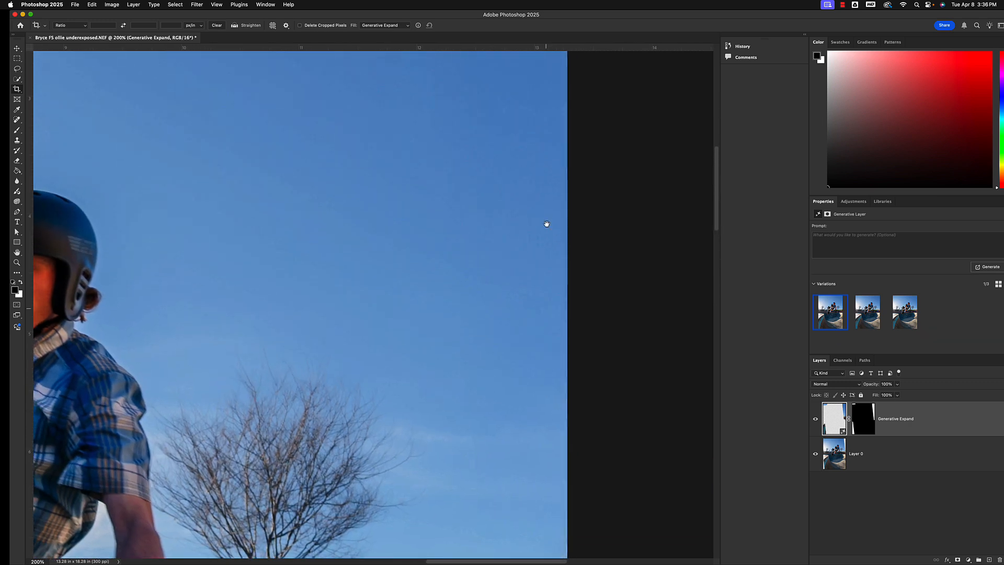
pyautogui.press('super+minus')
pyautogui.press('super+minus')
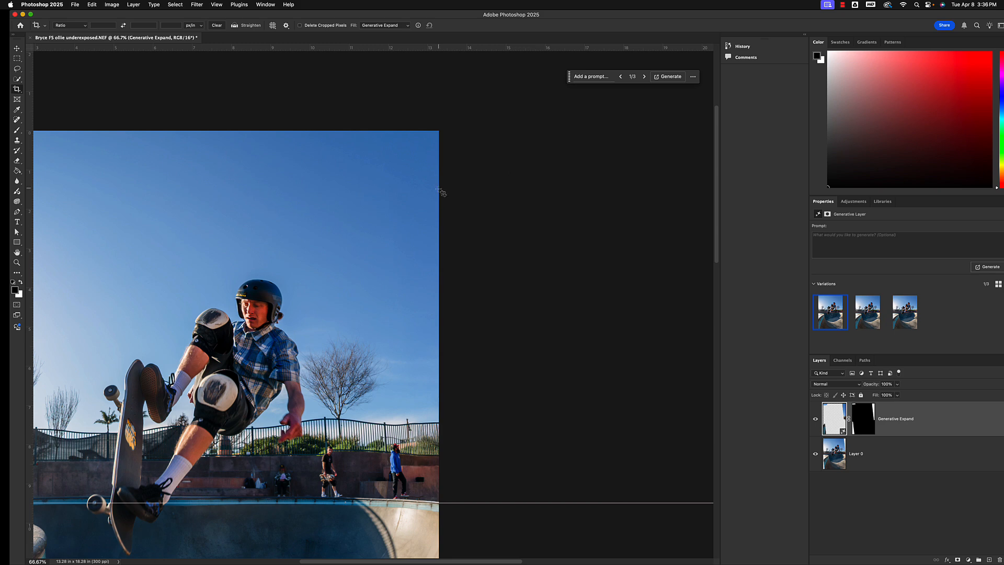
pyautogui.moveTo(388, 264); pyautogui.dragTo(564, 146)
pyautogui.moveTo(385, 394); pyautogui.dragTo(538, 121)
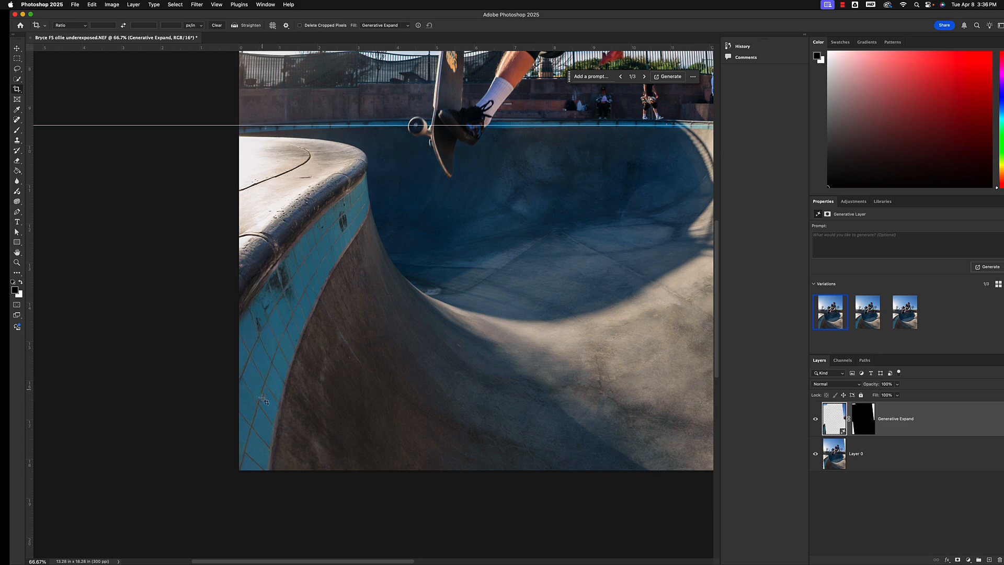
pyautogui.moveTo(389, 299); pyautogui.dragTo(258, 458)
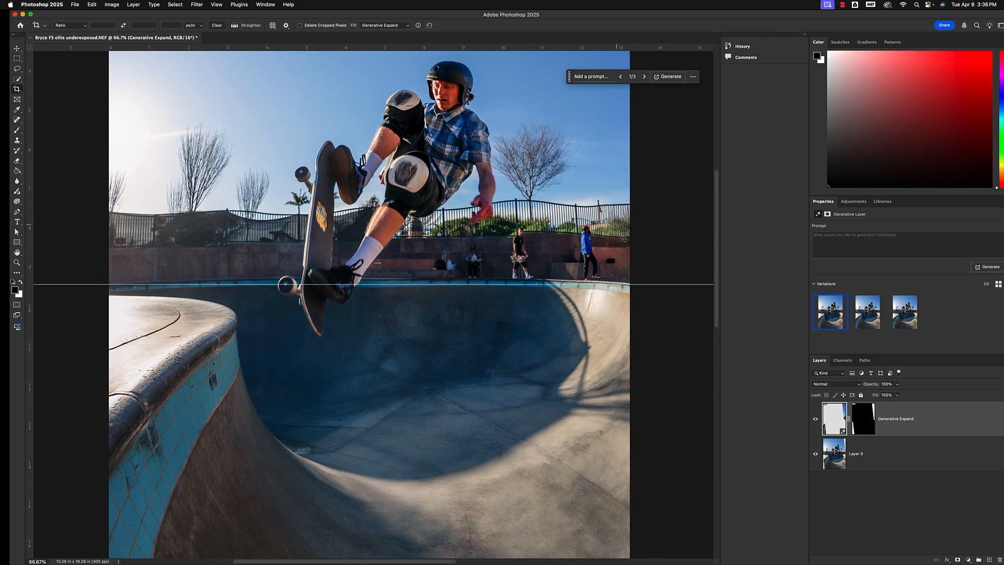
pyautogui.press('super+minus')
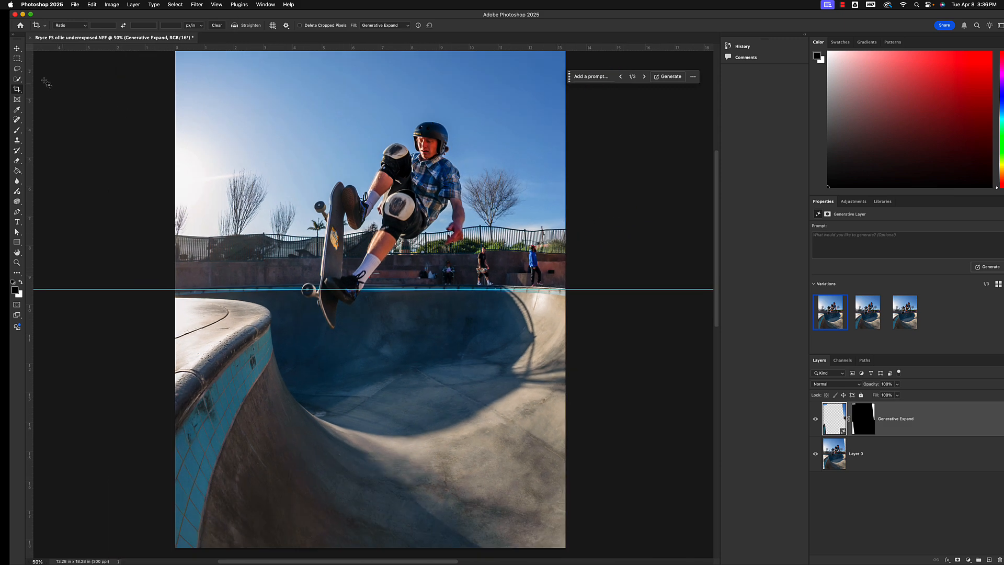
# Step: Crop a thin strip off the photo's right side to bring the canvas to about 12.97 × 18.28 in
pyautogui.click(18, 90)
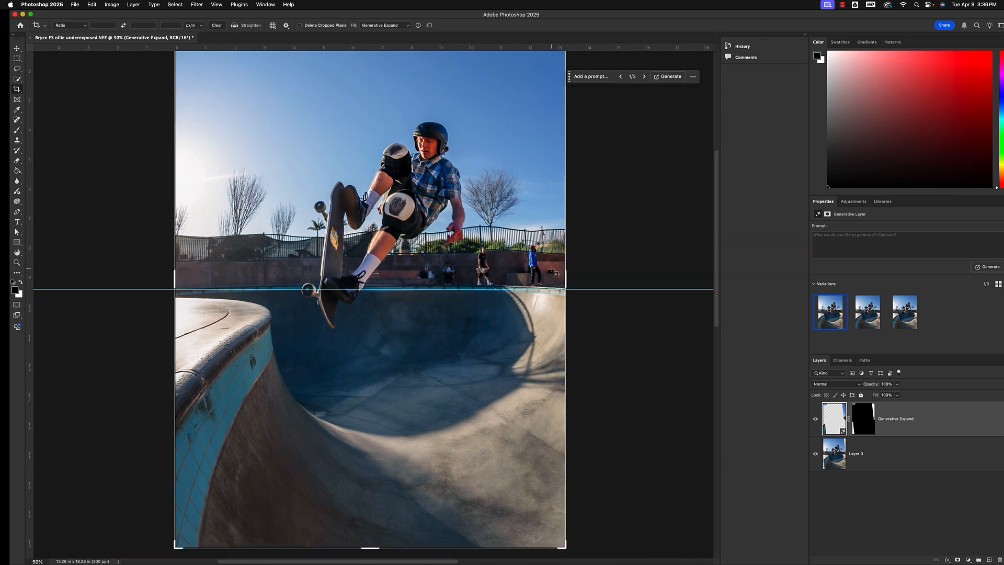
pyautogui.moveTo(566, 281); pyautogui.dragTo(561, 282)
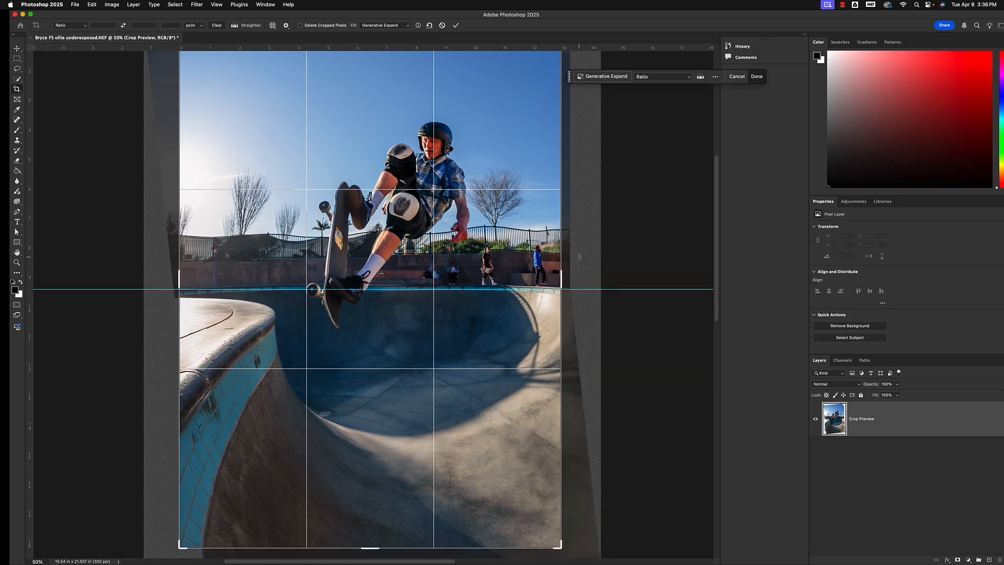
pyautogui.press('Return')
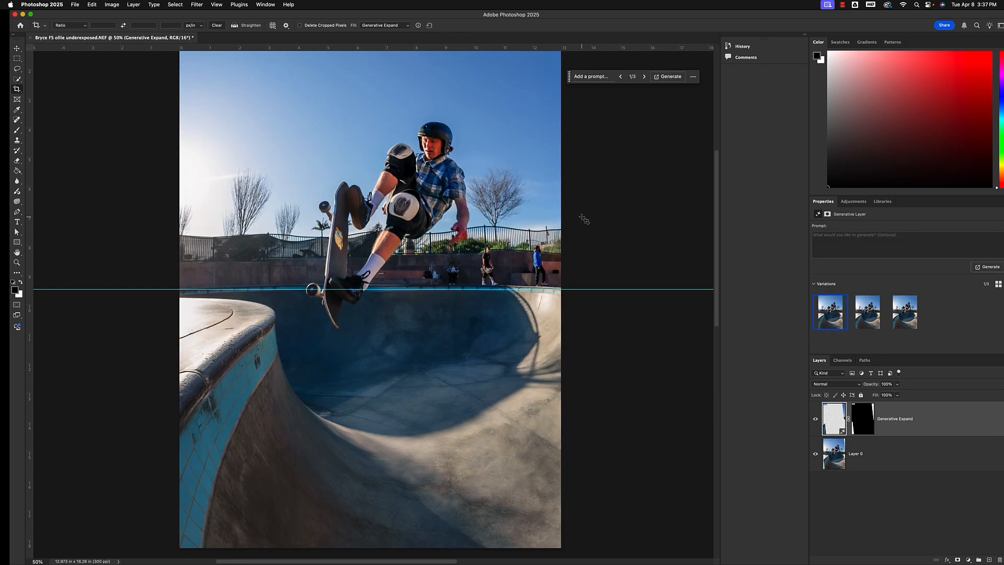
# Step: Bring the generated fence at the photo's right edge into view at 200% and widen the panel area beside the canvas
pyautogui.press('super+minus')
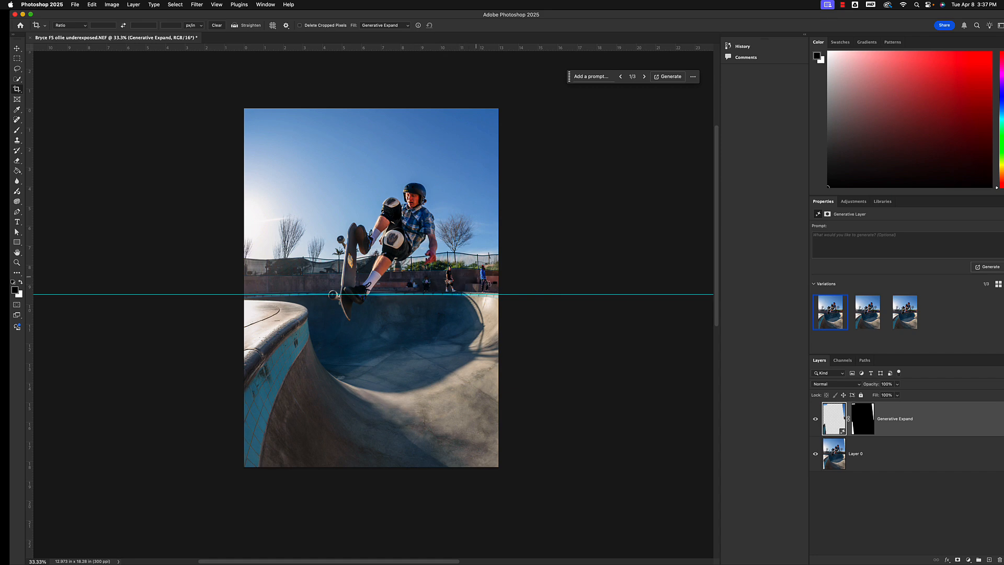
pyautogui.press('super+plus')
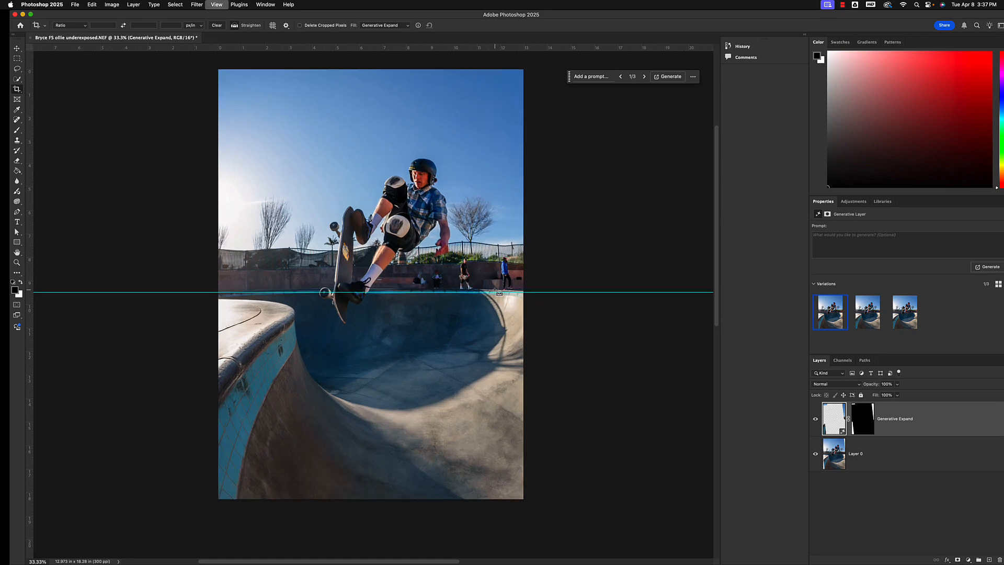
pyautogui.press('super+plus')
pyautogui.press('super+plus')
pyautogui.press('super+plus')
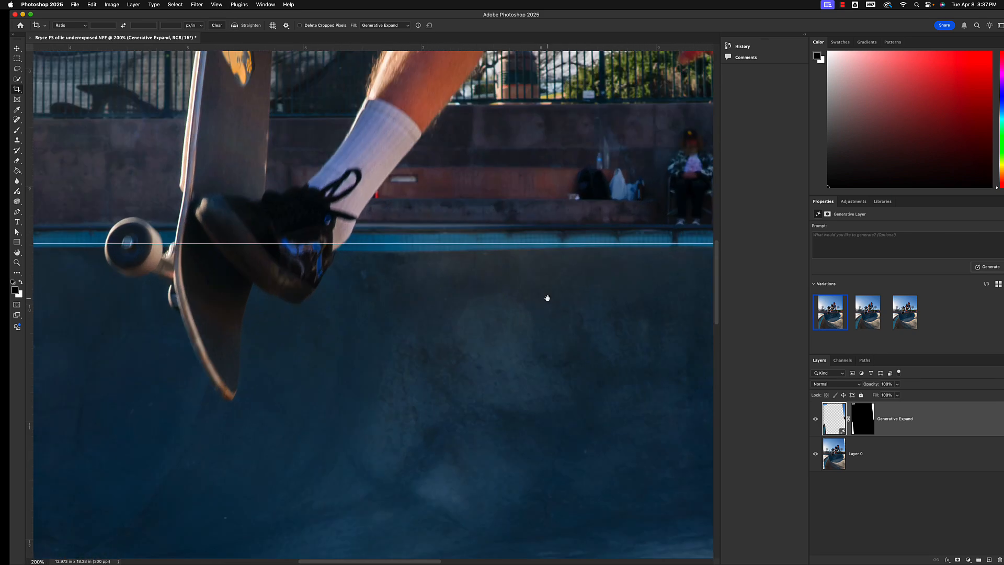
pyautogui.moveTo(547, 298); pyautogui.dragTo(151, 477)
pyautogui.moveTo(409, 371); pyautogui.dragTo(313, 404)
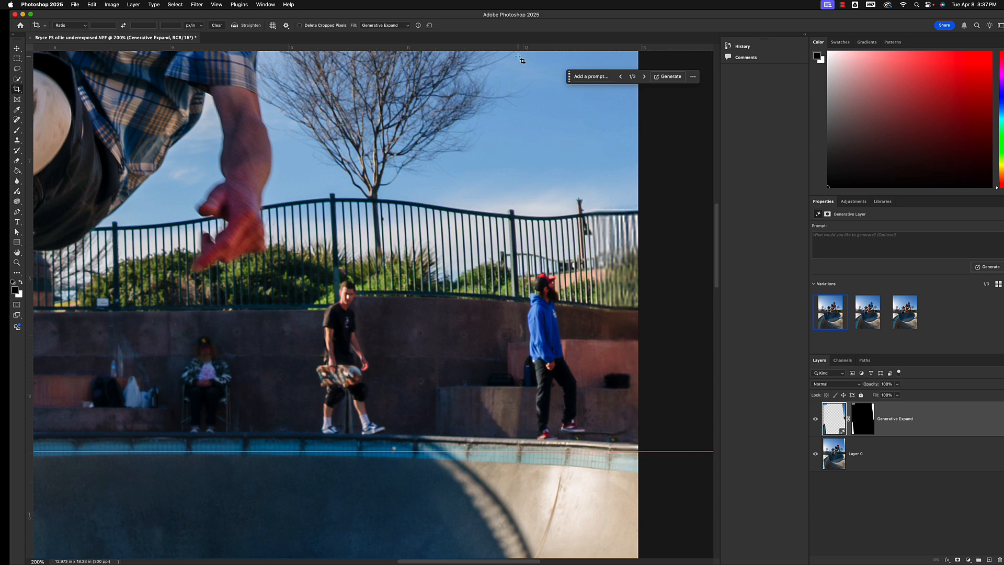
pyautogui.moveTo(531, 17)
pyautogui.mouseDown()
pyautogui.moveTo(555, 17)
pyautogui.moveTo(530, 17)
pyautogui.mouseUp()
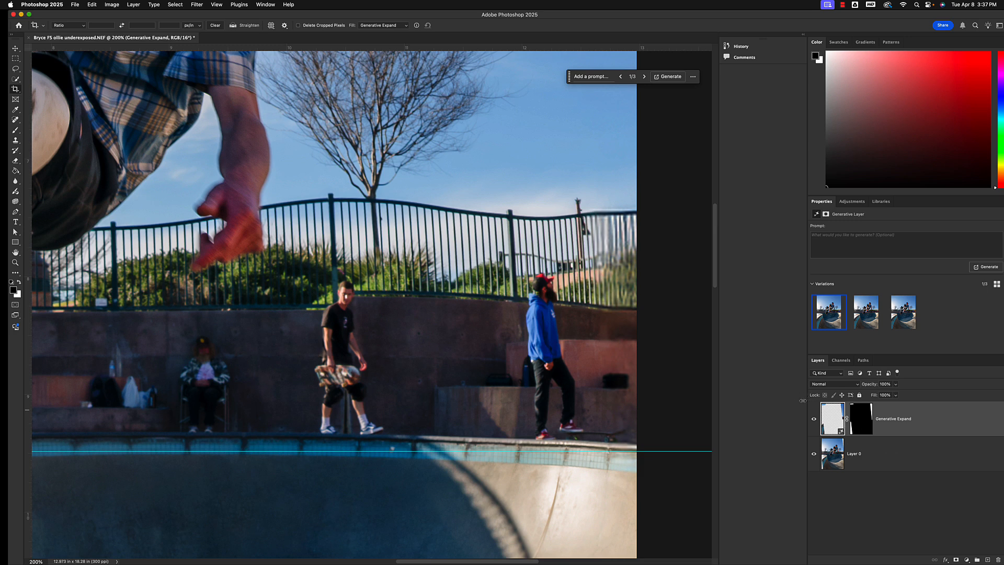
pyautogui.moveTo(802, 401); pyautogui.dragTo(711, 405)
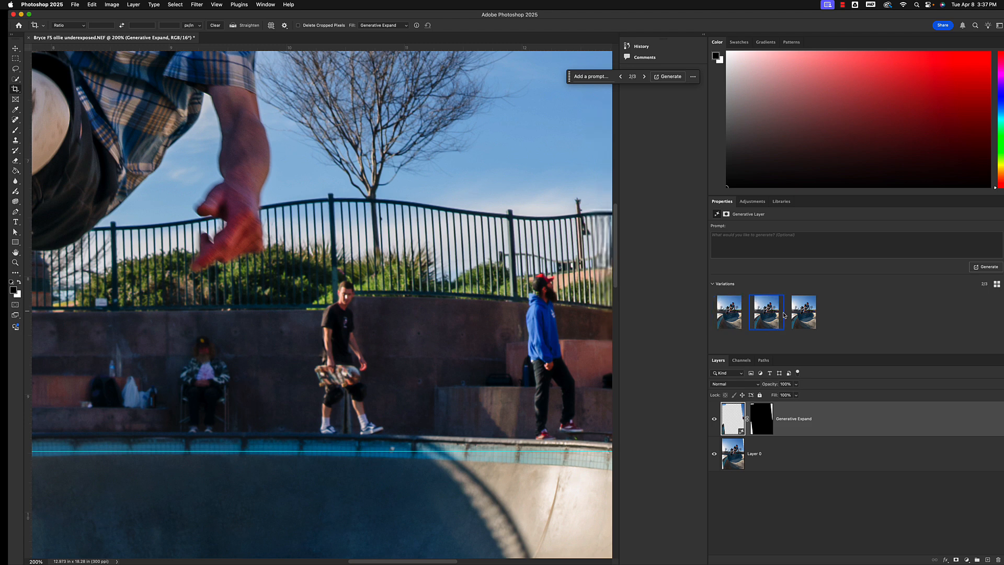
# Step: Compare the three Generative Expand variations along the photo's right edge and select the third one
pyautogui.click(765, 312)
pyautogui.click(728, 312)
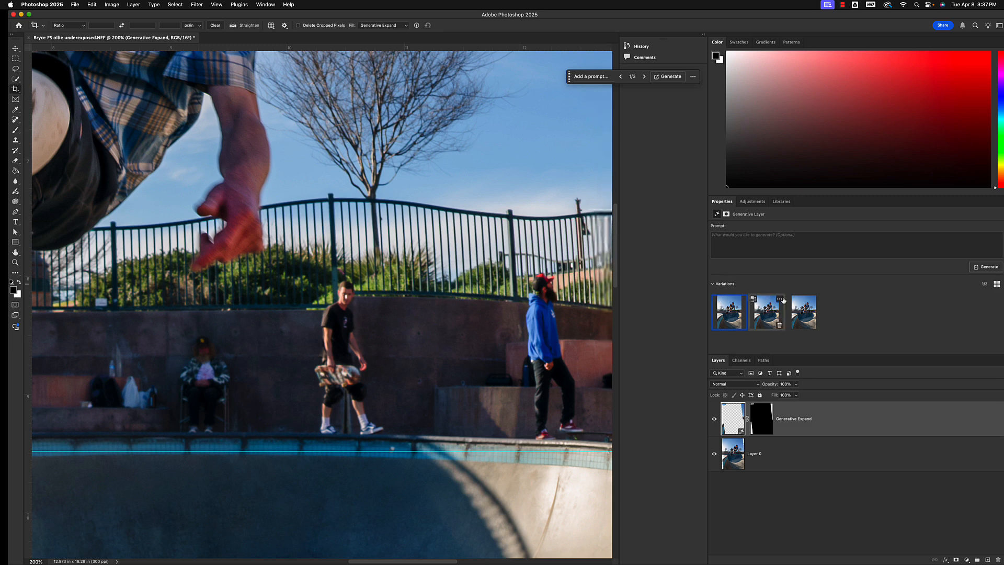
pyautogui.click(803, 317)
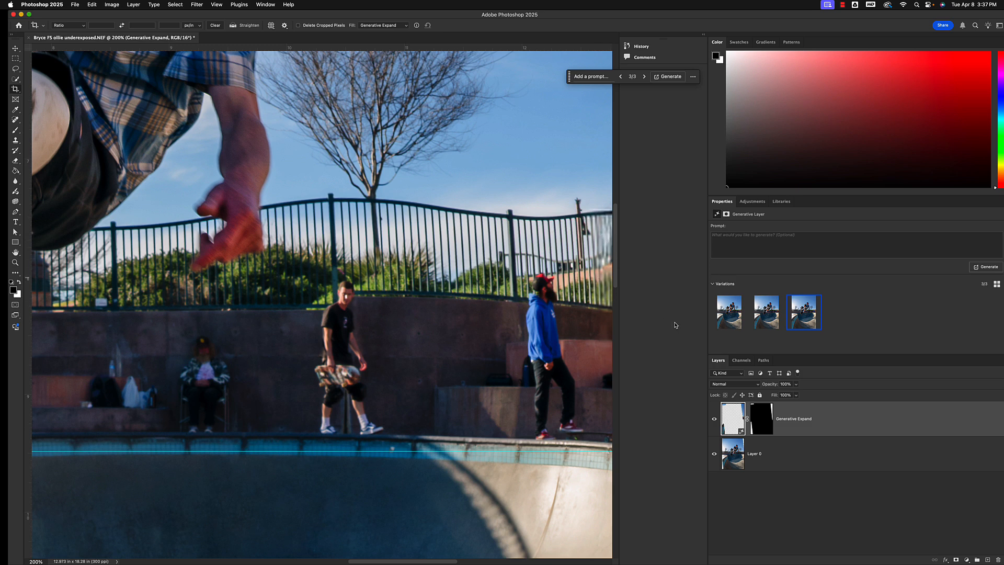
# Step: Examine the whole photo, then the fence and bystanders behind the pool at 400% magnification
pyautogui.press('super+minus')
pyautogui.press('super+minus')
pyautogui.press('super+minus')
pyautogui.press('super+minus')
pyautogui.press('super+minus')
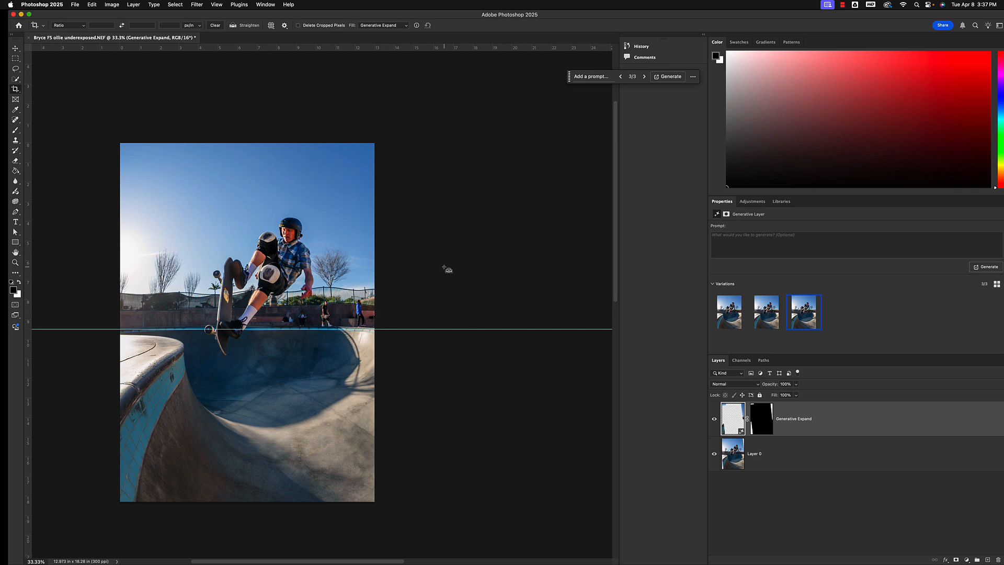
pyautogui.press('super+plus')
pyautogui.press('super+plus')
pyautogui.press('super+plus')
pyautogui.press('super+plus')
pyautogui.press('super+plus')
pyautogui.press('super+plus')
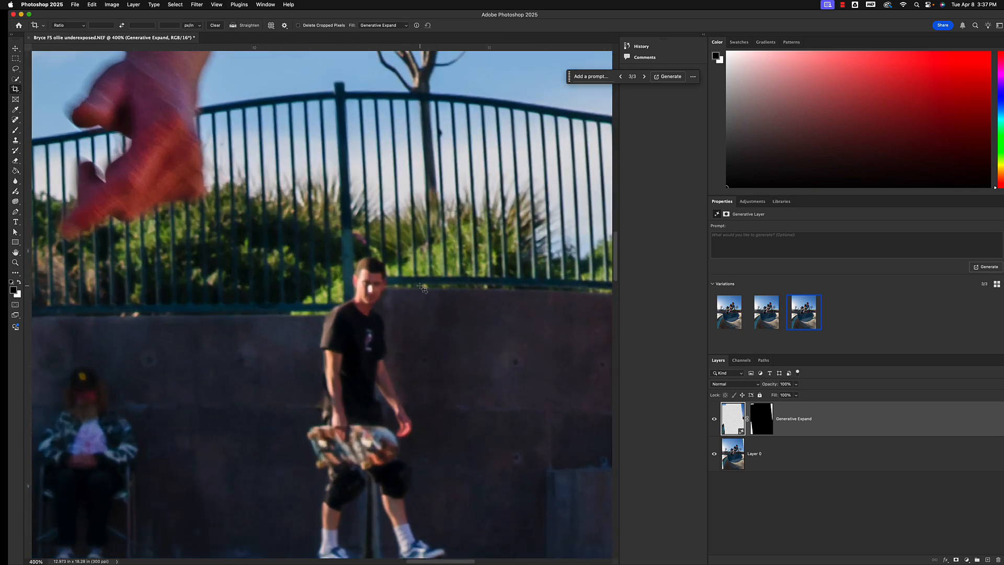
pyautogui.scroll(-2, 423, 291)
pyautogui.hscroll(-2, 423, 291)
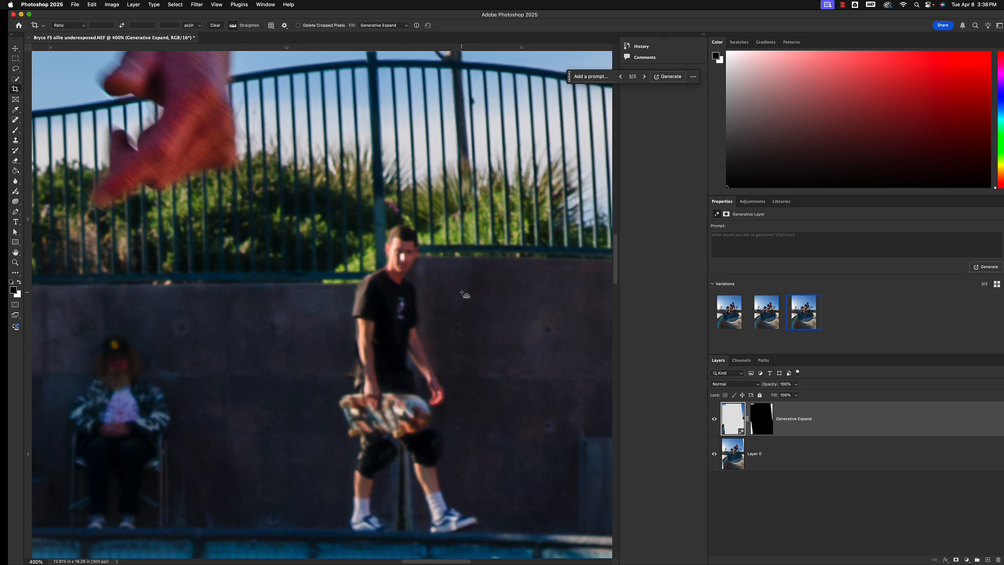
pyautogui.press('super+minus')
pyautogui.press('super+minus')
pyautogui.press('super+minus')
pyautogui.press('super+minus')
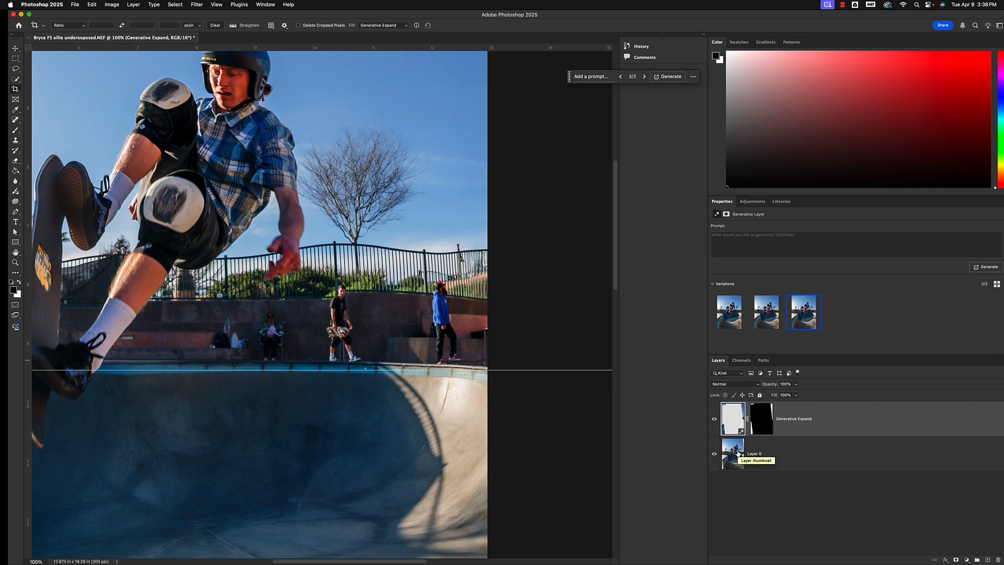
pyautogui.keyDown('shift'); pyautogui.click(831, 460); pyautogui.keyUp('shift')
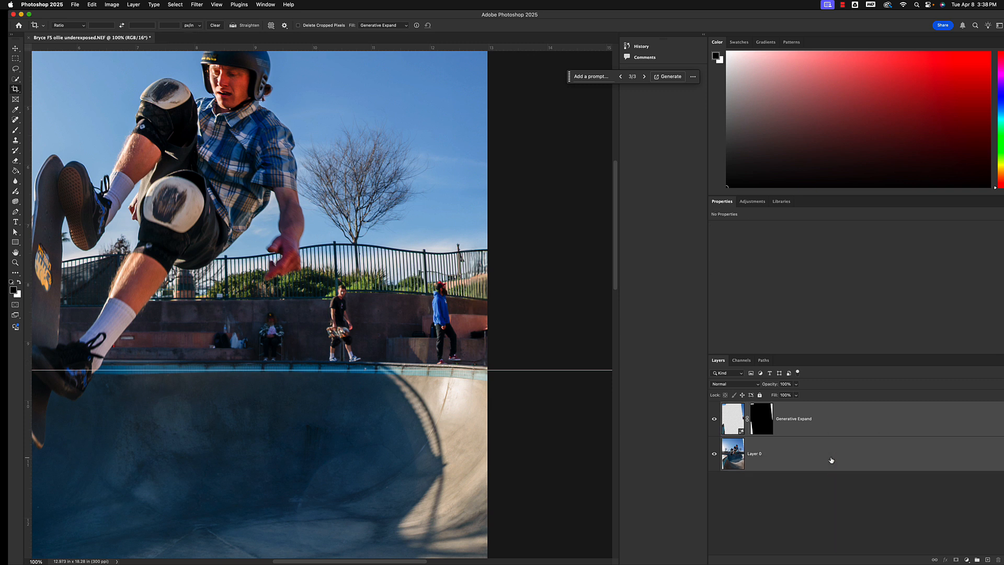
pyautogui.rightClick(825, 424)
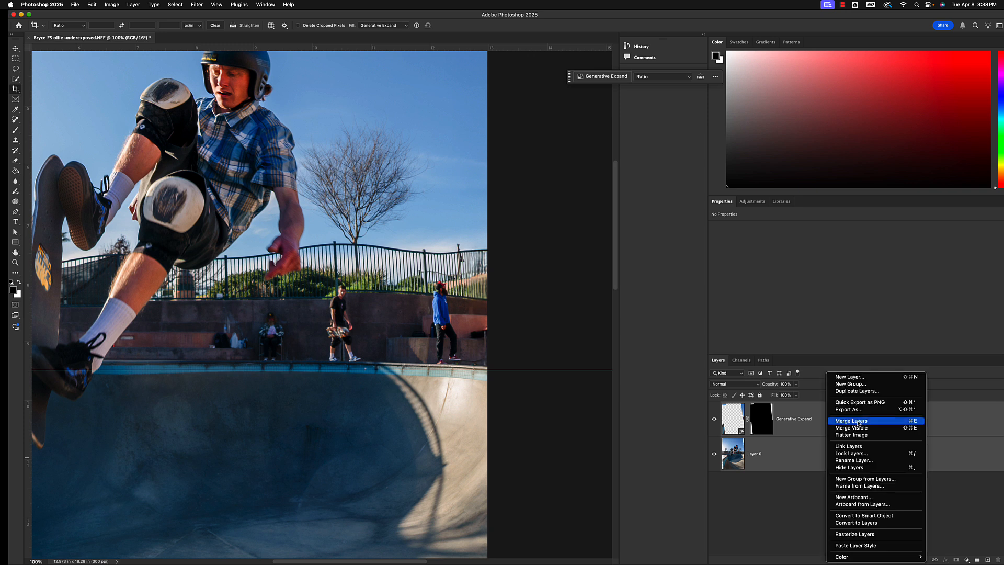
pyautogui.click(851, 421)
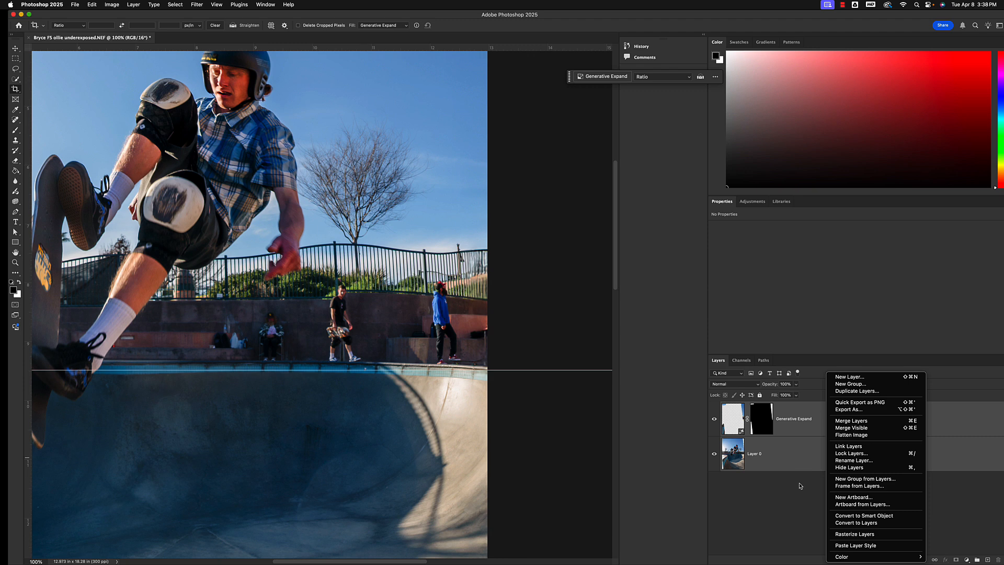
pyautogui.click(790, 511)
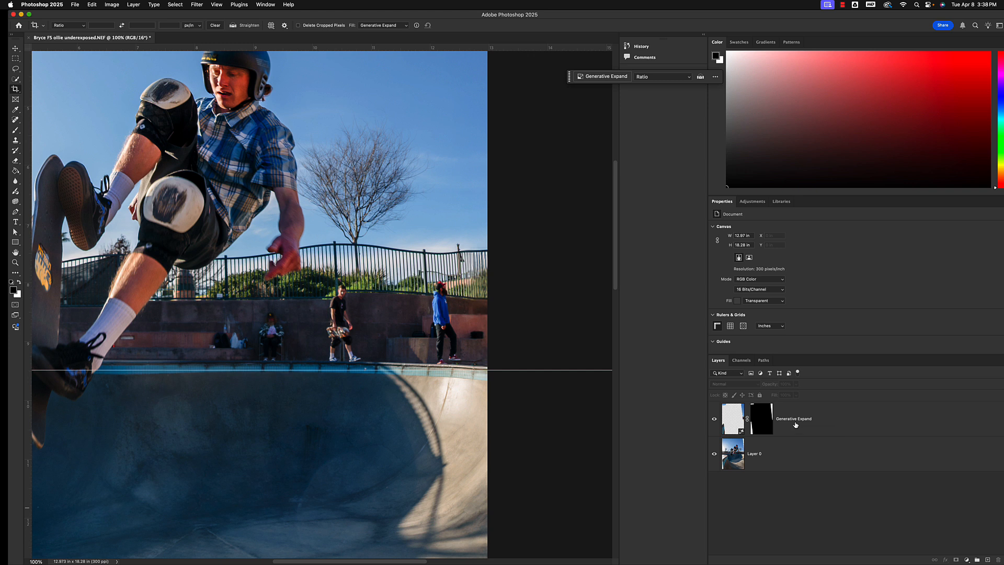
# Step: Stamp the visible layers onto a new layer and delete that layer
pyautogui.press('super+alt+shift+e')
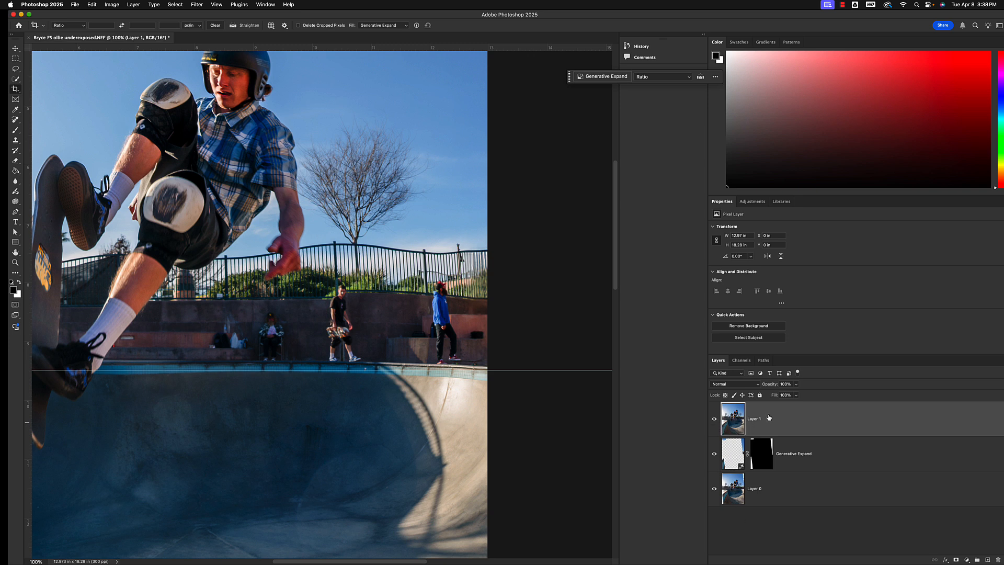
pyautogui.moveTo(792, 420); pyautogui.dragTo(998, 559)
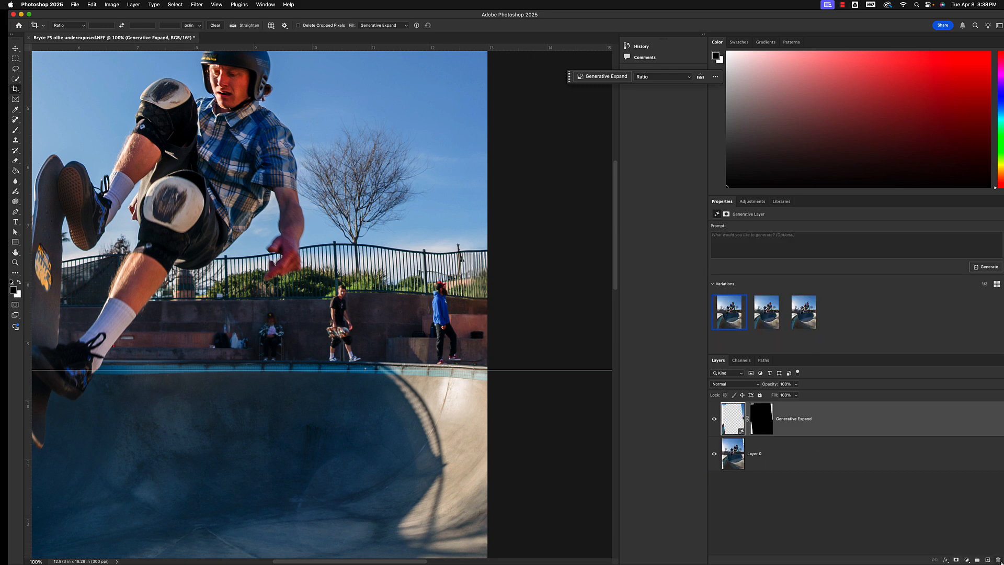
# Step: Toggle the visibility of Layer 0 and the Generative Expand layer to compare what each one contains
pyautogui.click(717, 456)
pyautogui.click(716, 456)
pyautogui.click(714, 418)
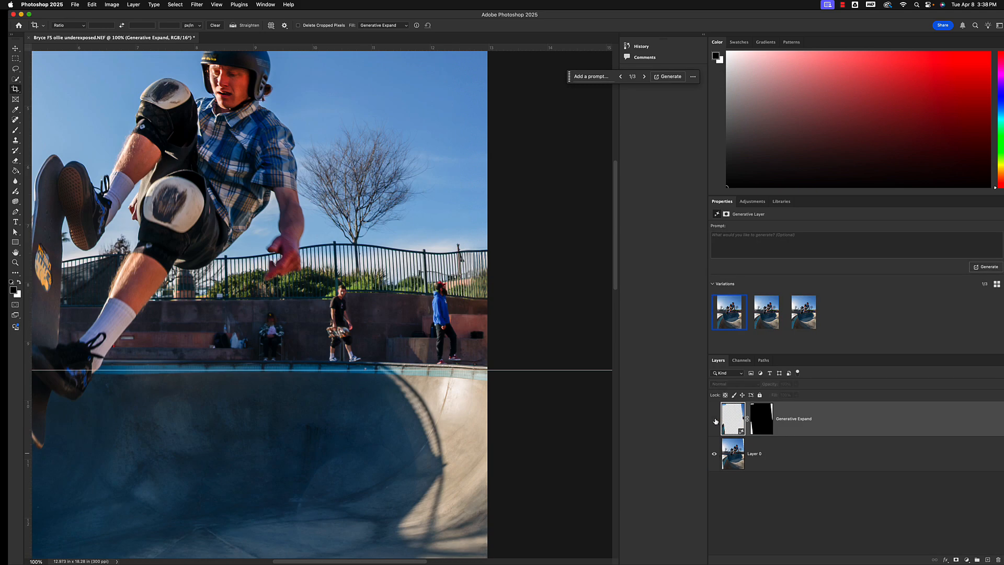
pyautogui.click(715, 419)
# Step: Undo the recent layer visibility changes and redo them until both layers are shown
pyautogui.press('super+z')
pyautogui.press('super+z')
pyautogui.press('super+z')
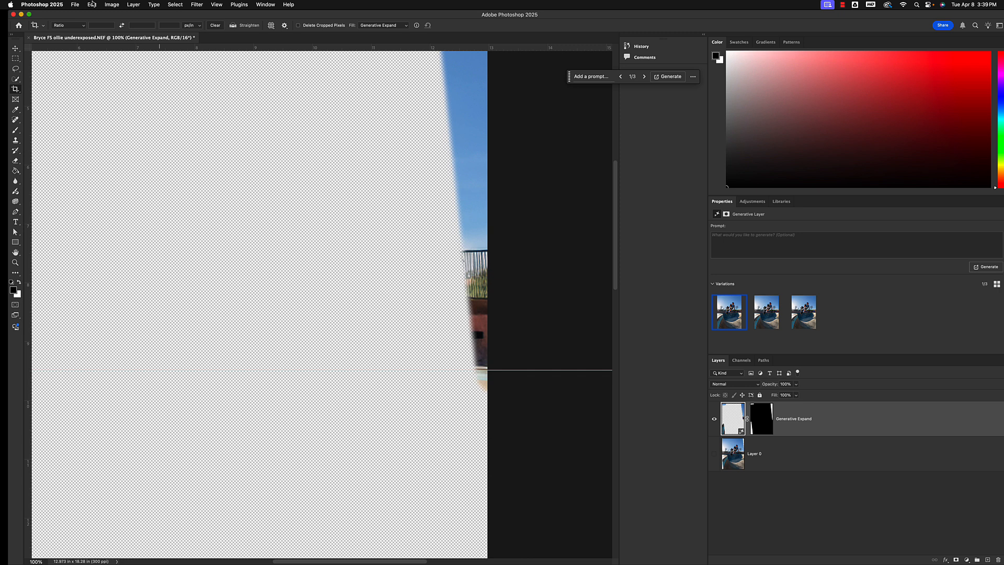
pyautogui.click(113, 5)
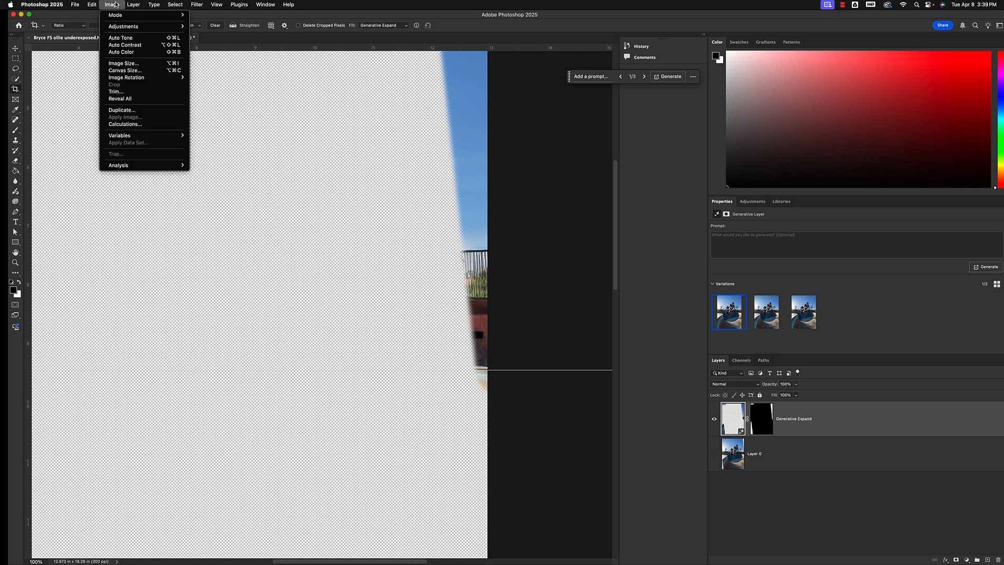
pyautogui.moveTo(93, 5)
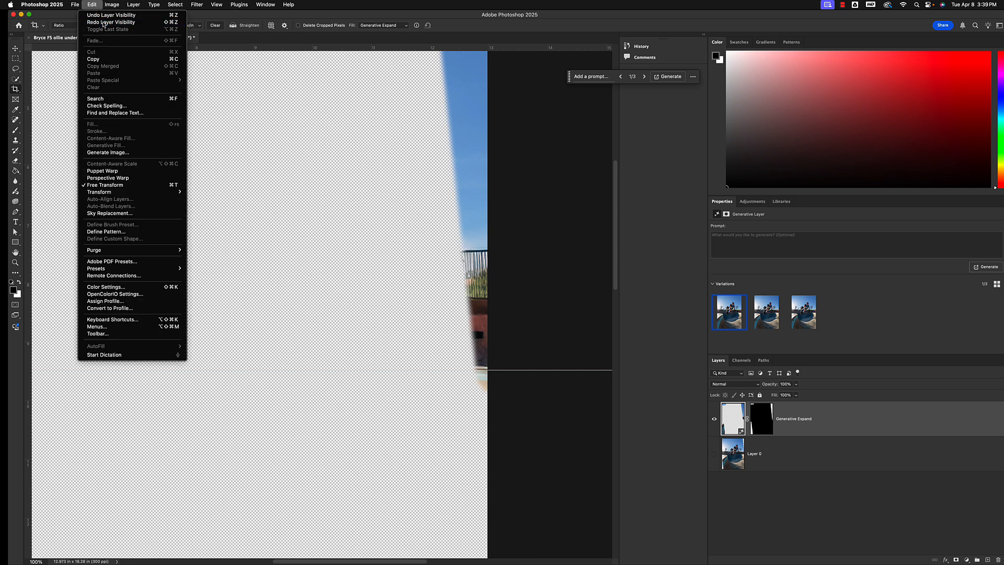
pyautogui.click(104, 22)
pyautogui.click(92, 4)
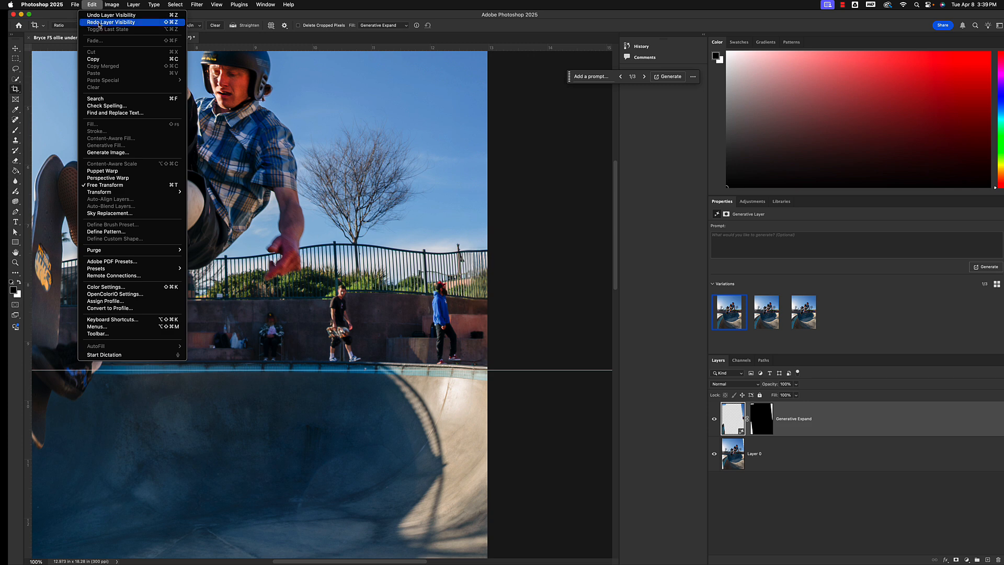
pyautogui.click(99, 22)
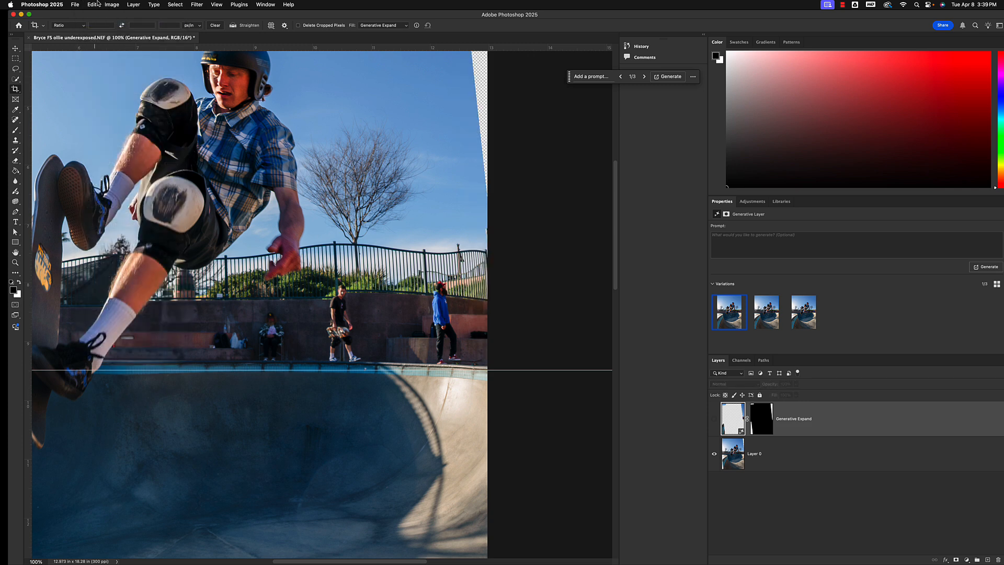
pyautogui.click(98, 5)
pyautogui.click(99, 24)
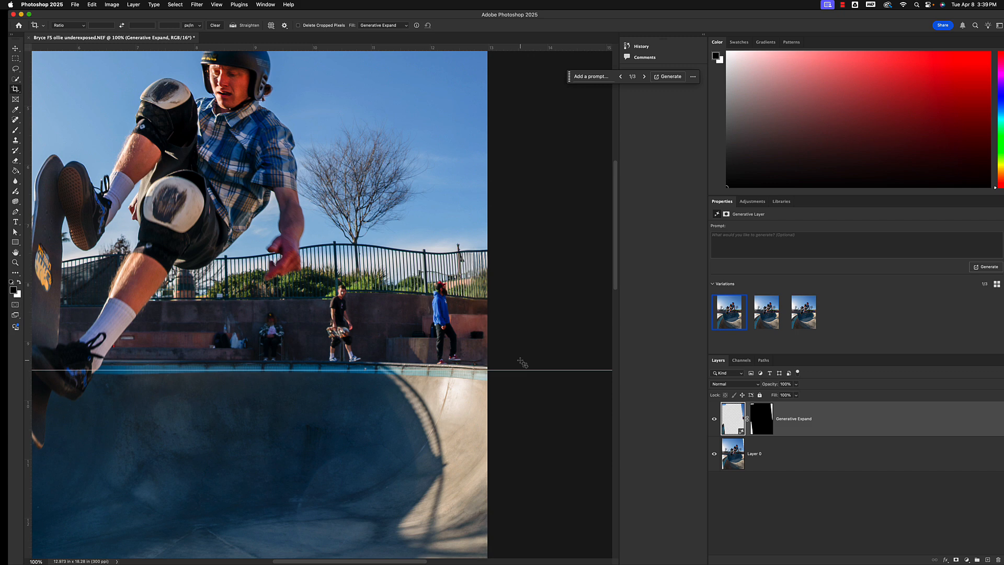
# Step: Stamp all visible layers onto a new top layer and hide the Generative Expand layer and Layer 0 beneath it
pyautogui.press('super')
pyautogui.press('super+alt+shift+e')
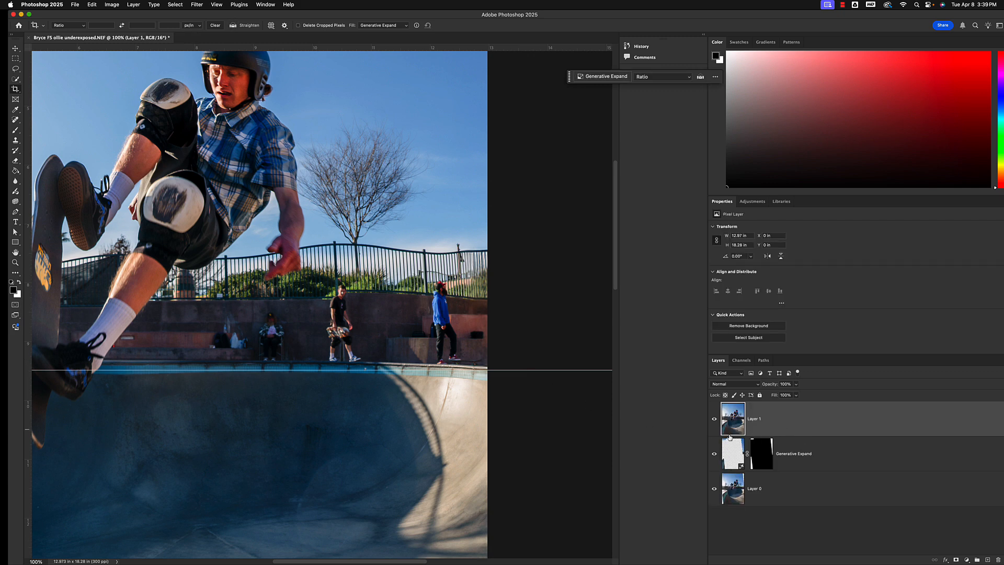
pyautogui.click(714, 453)
pyautogui.click(714, 488)
pyautogui.press('super')
pyautogui.press('super+minus')
pyautogui.press('super+minus')
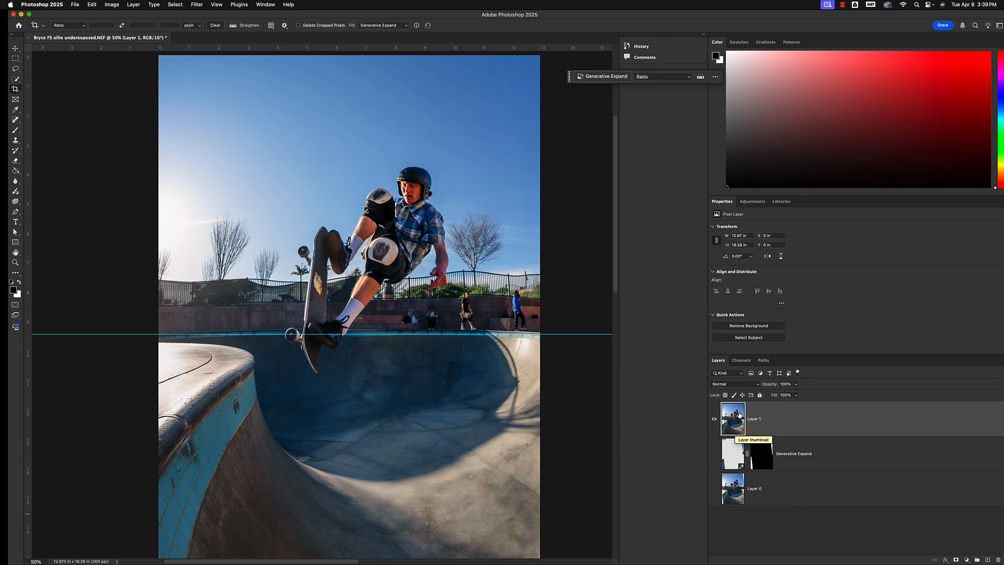
# Step: Draw a freehand Lasso selection around the standing man in black holding a skateboard on the bowl's far edge
pyautogui.press('super+equal')
pyautogui.press('super+equal')
pyautogui.press('super+equal')
pyautogui.moveTo(347, 301); pyautogui.dragTo(342, 296)
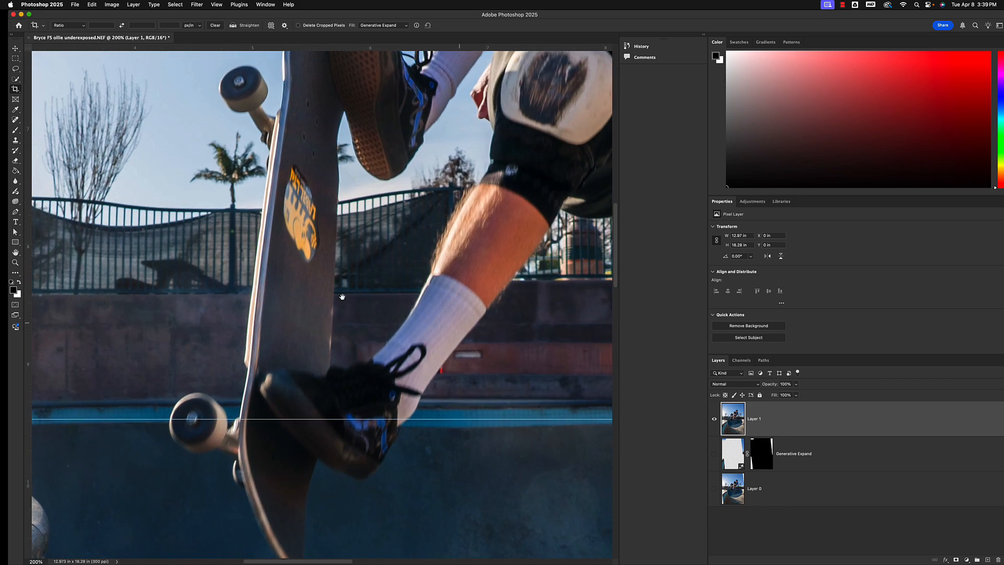
pyautogui.moveTo(521, 322); pyautogui.dragTo(70, 309)
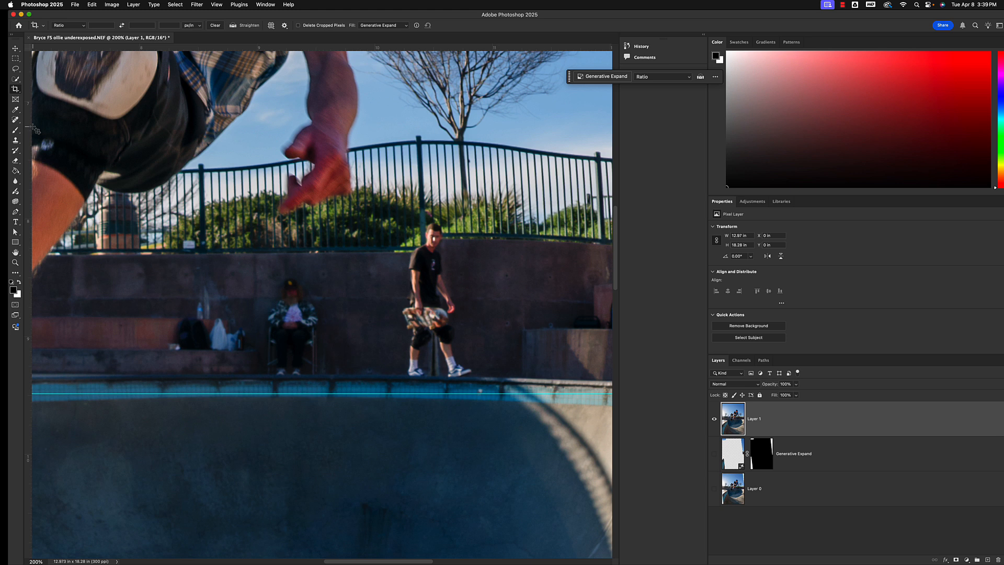
pyautogui.click(16, 69)
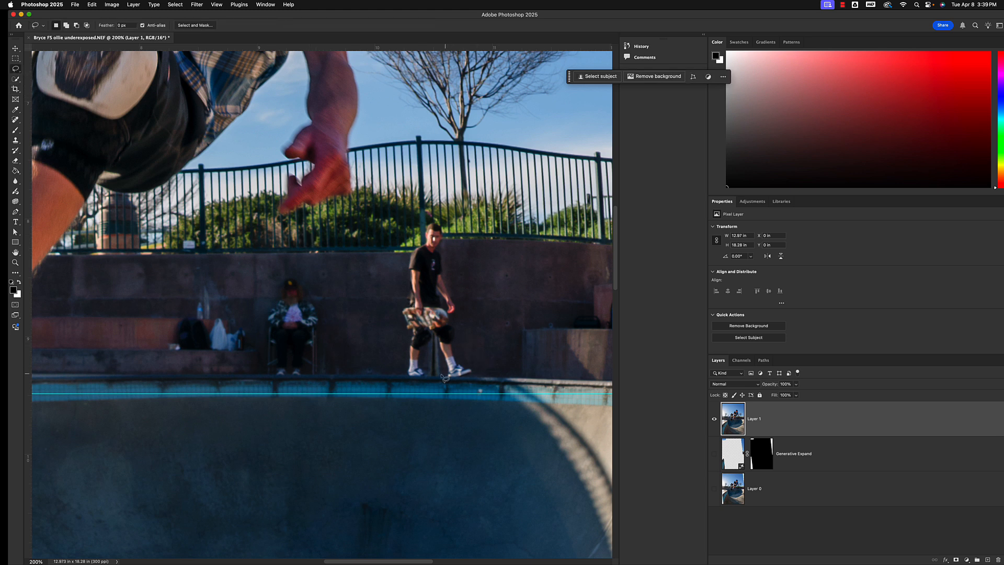
pyautogui.moveTo(442, 358)
pyautogui.mouseDown()
pyautogui.moveTo(446, 374)
pyautogui.moveTo(462, 379)
pyautogui.moveTo(471, 362)
pyautogui.moveTo(436, 220)
pyautogui.moveTo(402, 267)
pyautogui.moveTo(399, 336)
pyautogui.moveTo(403, 368)
pyautogui.moveTo(441, 361)
pyautogui.mouseUp()
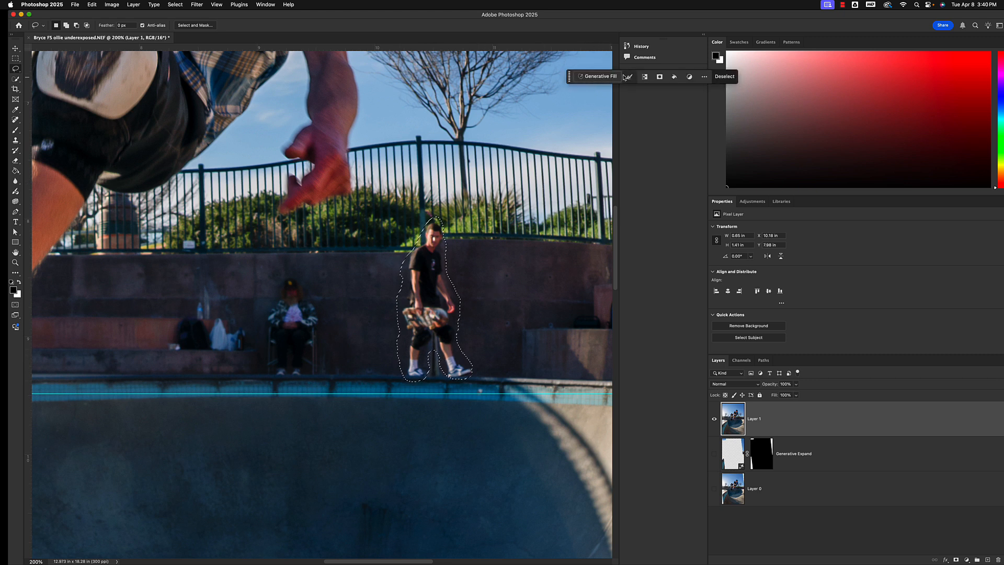
# Step: Run Generative Fill on the selected man with the prompt "." to replace him with background
pyautogui.click(606, 77)
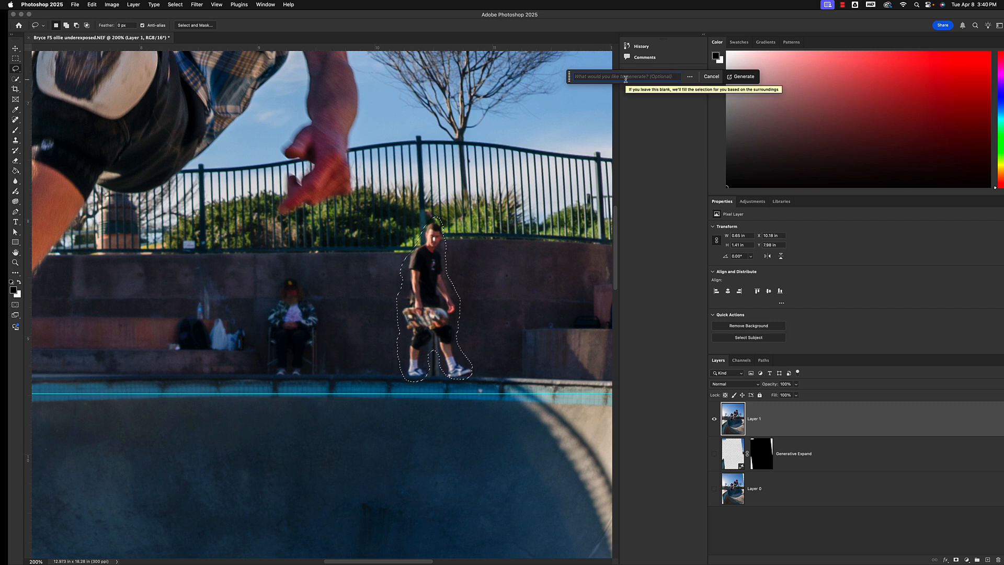
pyautogui.write('.')
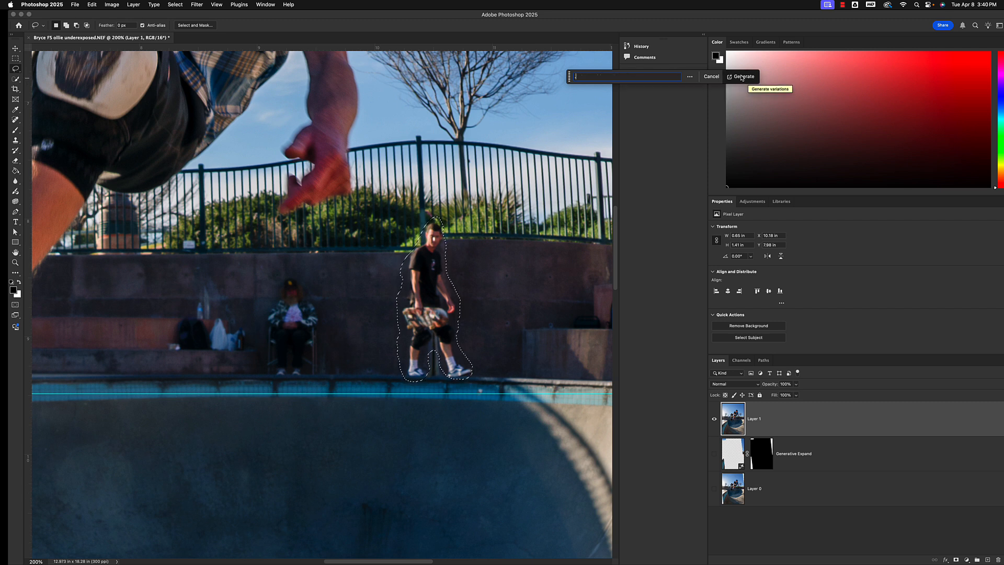
pyautogui.click(741, 79)
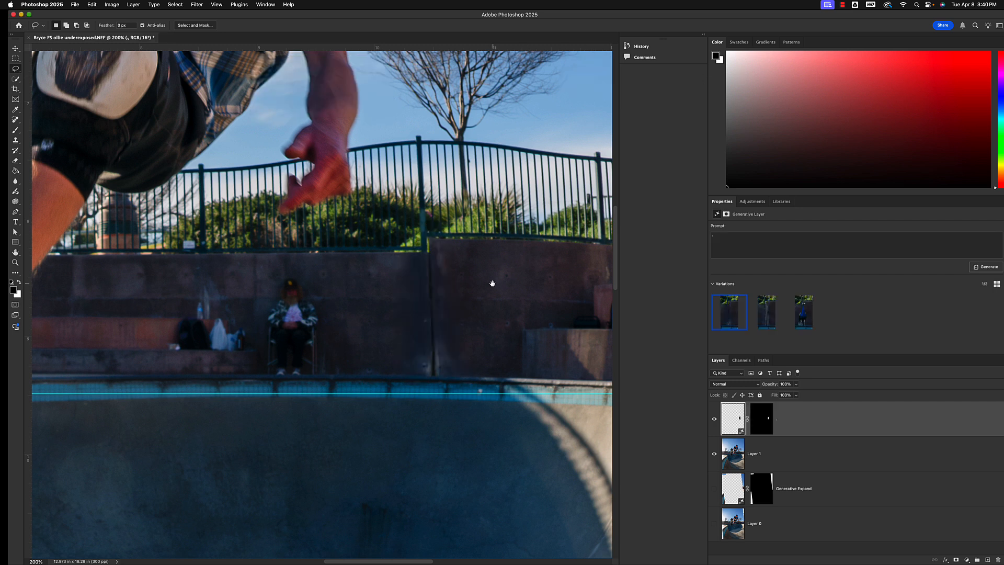
# Step: Lasso the person seated against the wall and run Generative Fill on the selection with the prompt "."
pyautogui.moveTo(493, 283); pyautogui.dragTo(659, 291)
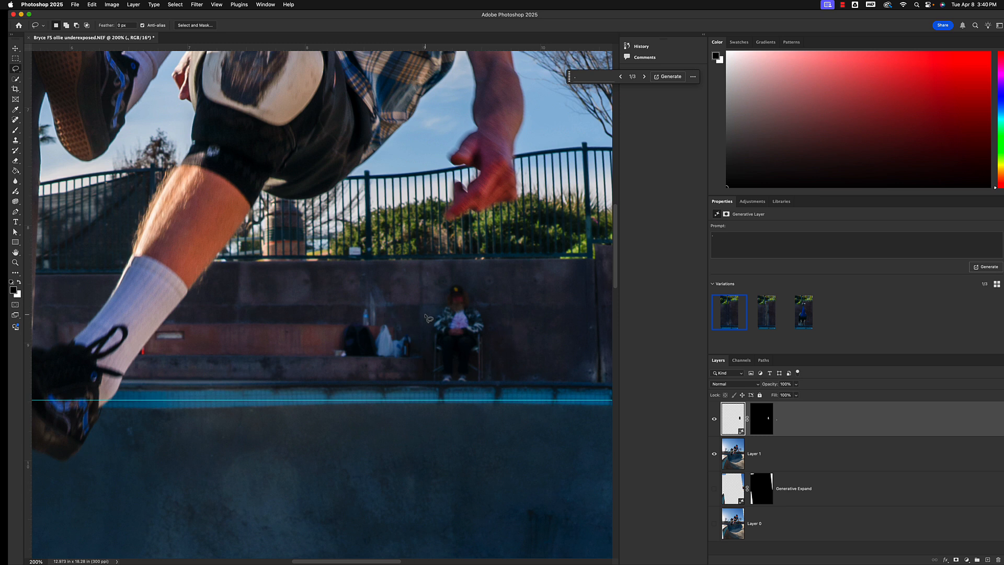
pyautogui.moveTo(426, 378)
pyautogui.mouseDown()
pyautogui.moveTo(483, 385)
pyautogui.moveTo(443, 373)
pyautogui.mouseUp()
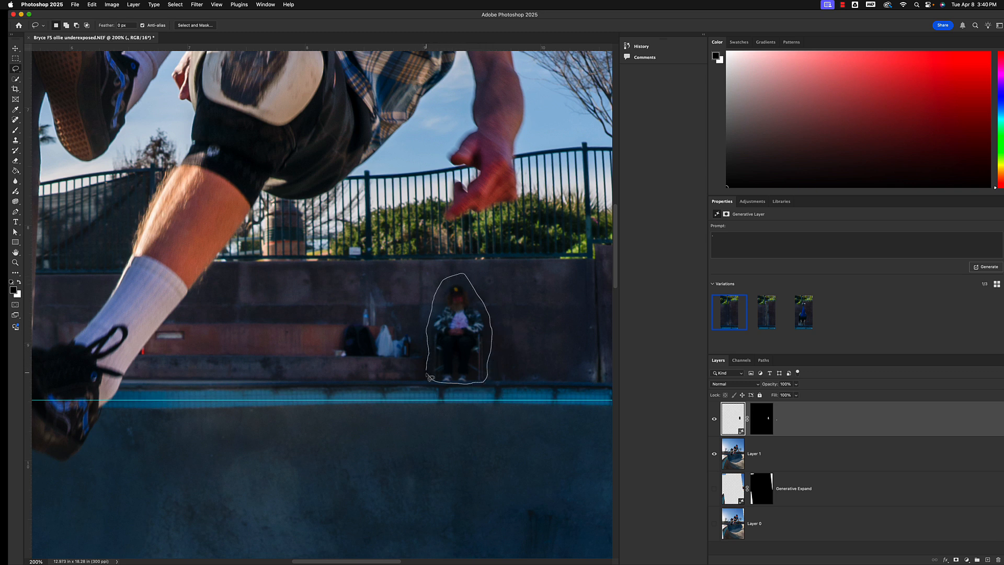
pyautogui.moveTo(431, 377); pyautogui.dragTo(431, 378)
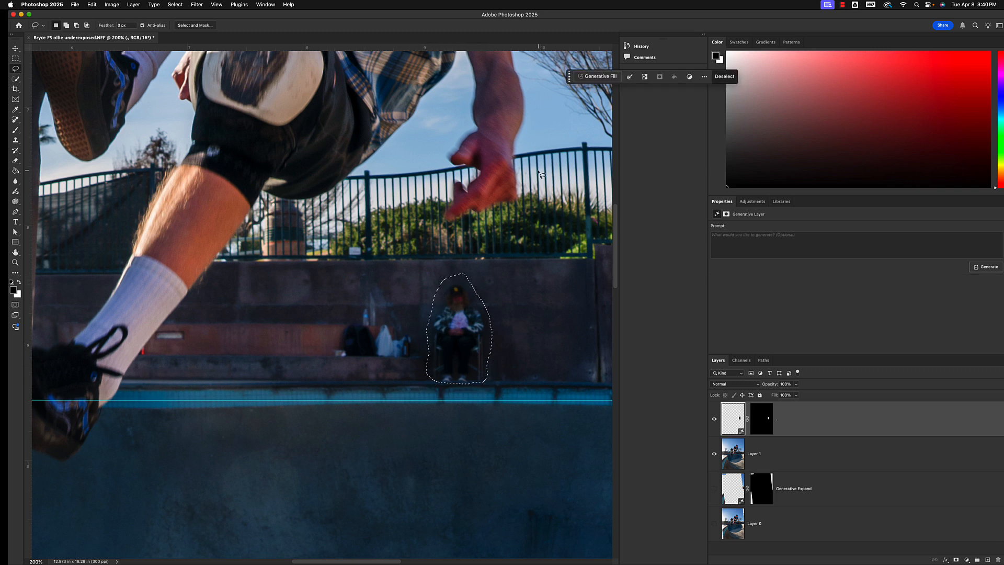
pyautogui.click(601, 77)
pyautogui.write('.')
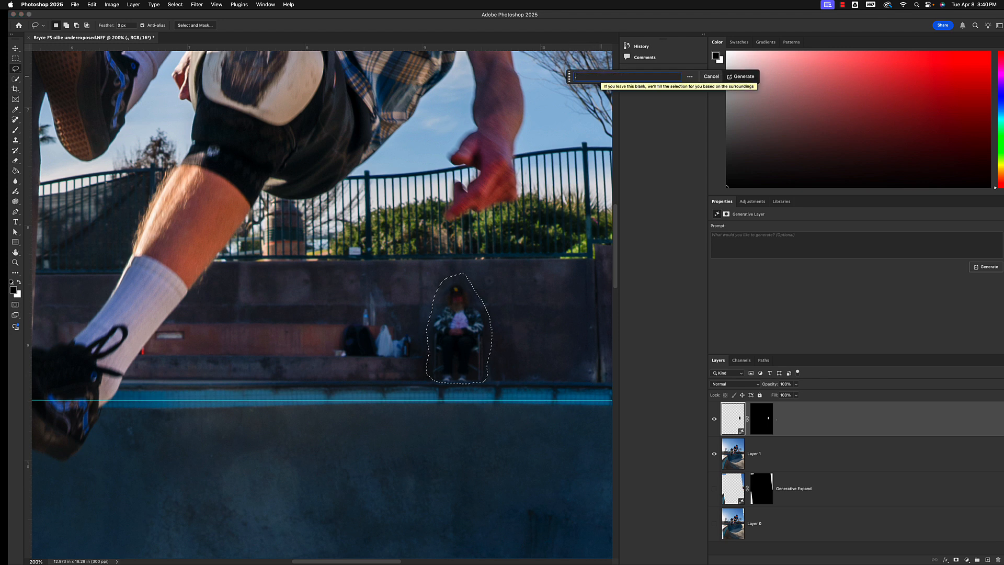
pyautogui.click(740, 77)
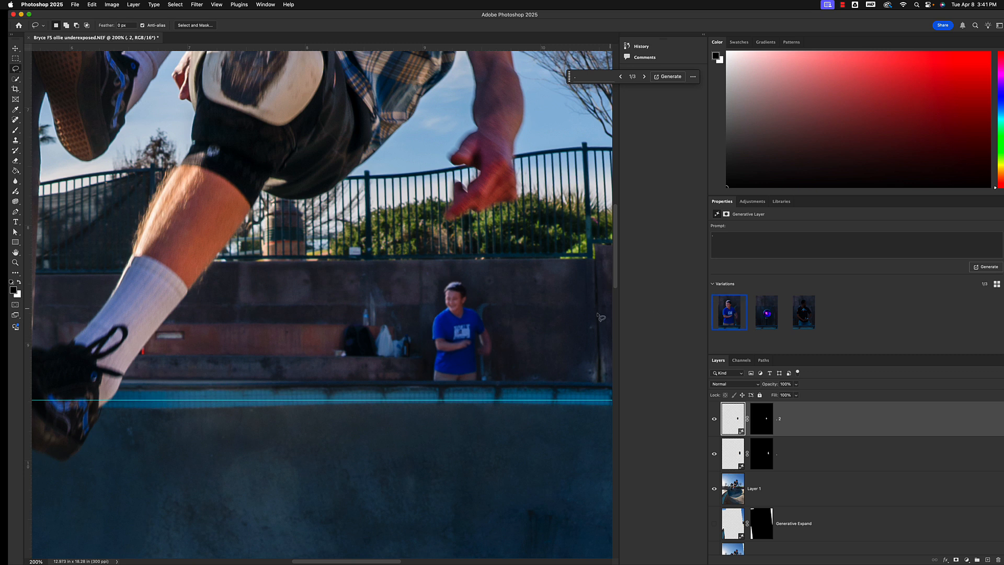
# Step: Compare the generated variations for the seated person and choose the second one, with the purple light
pyautogui.click(767, 322)
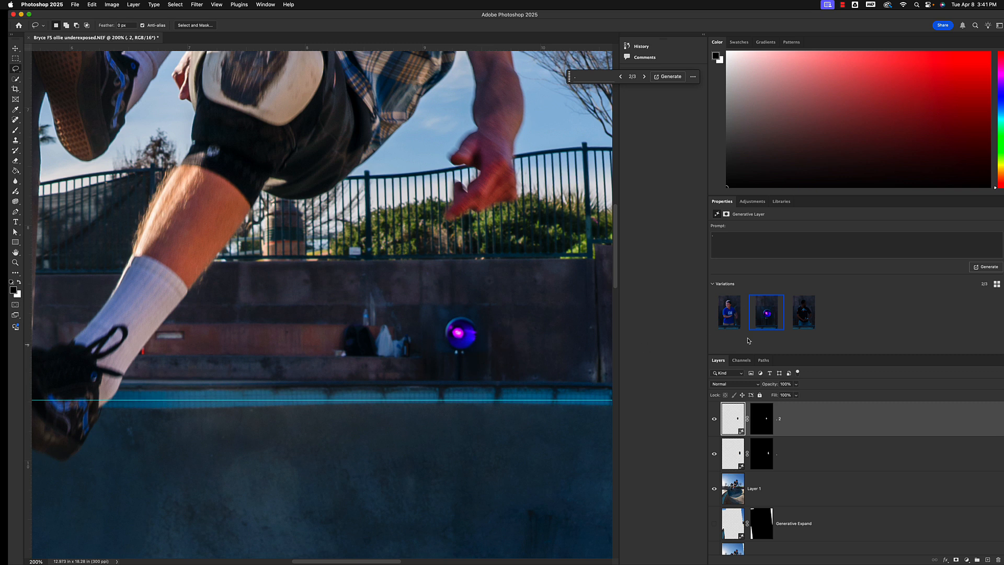
pyautogui.click(807, 314)
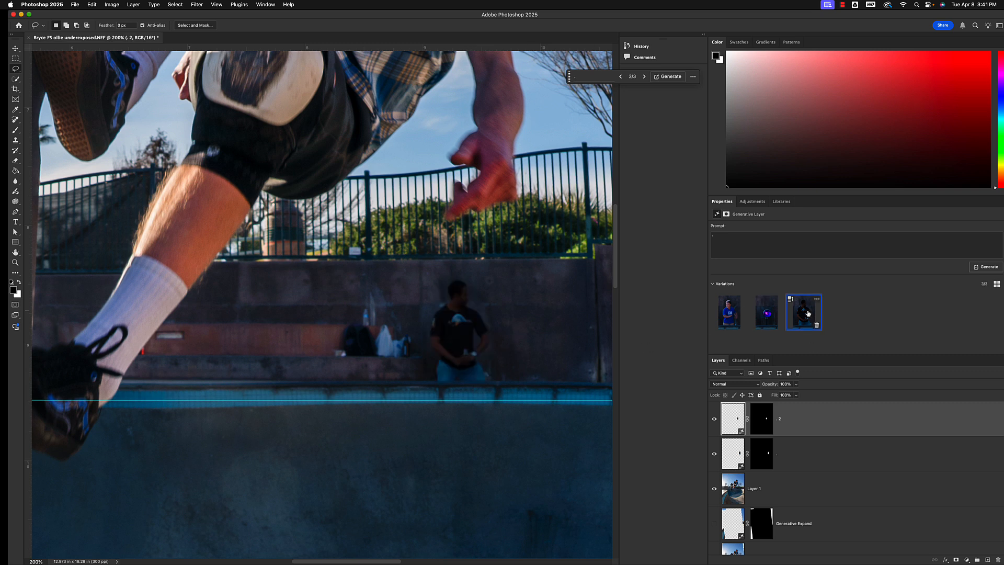
pyautogui.click(765, 315)
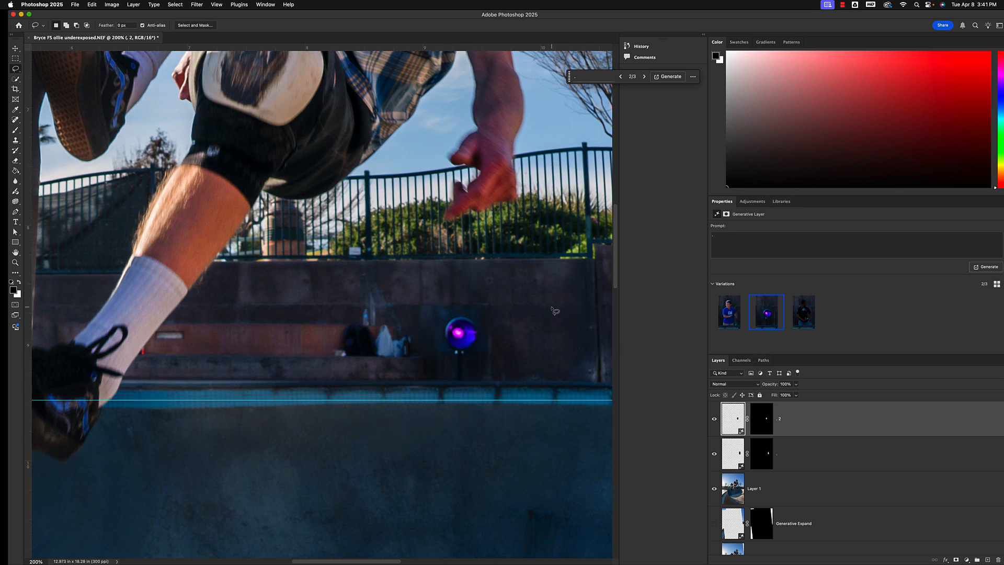
# Step: Toggle the visibility of the first Generative Fill layer and Layer 1 to inspect what each contains, leaving both shown
pyautogui.press('super+minus')
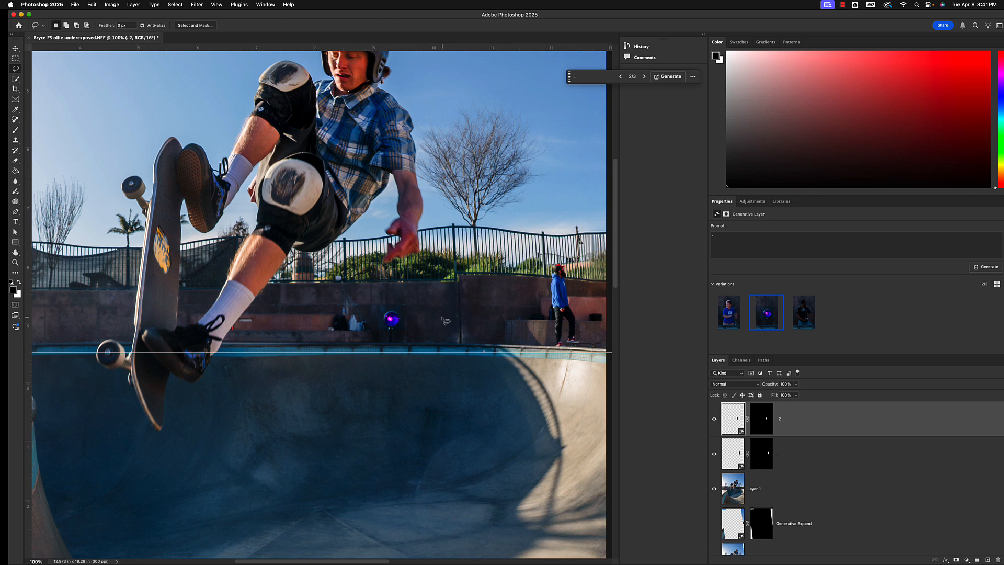
pyautogui.click(714, 453)
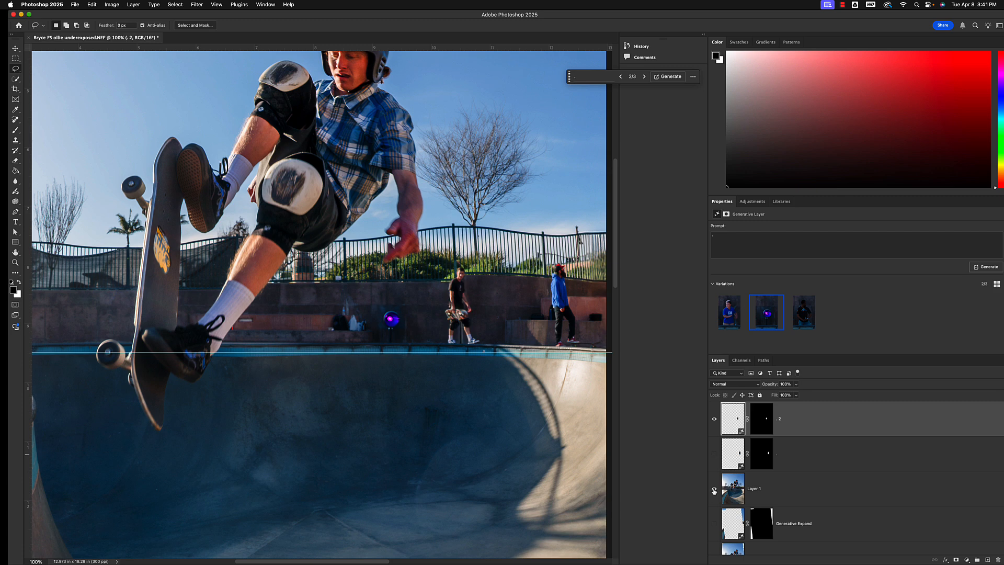
pyautogui.click(714, 489)
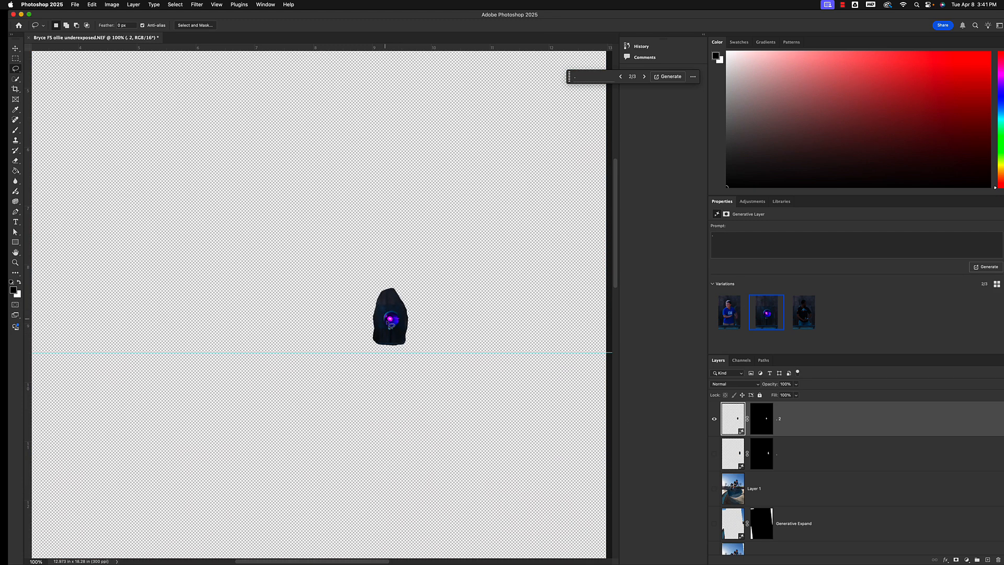
pyautogui.click(714, 453)
pyautogui.click(714, 489)
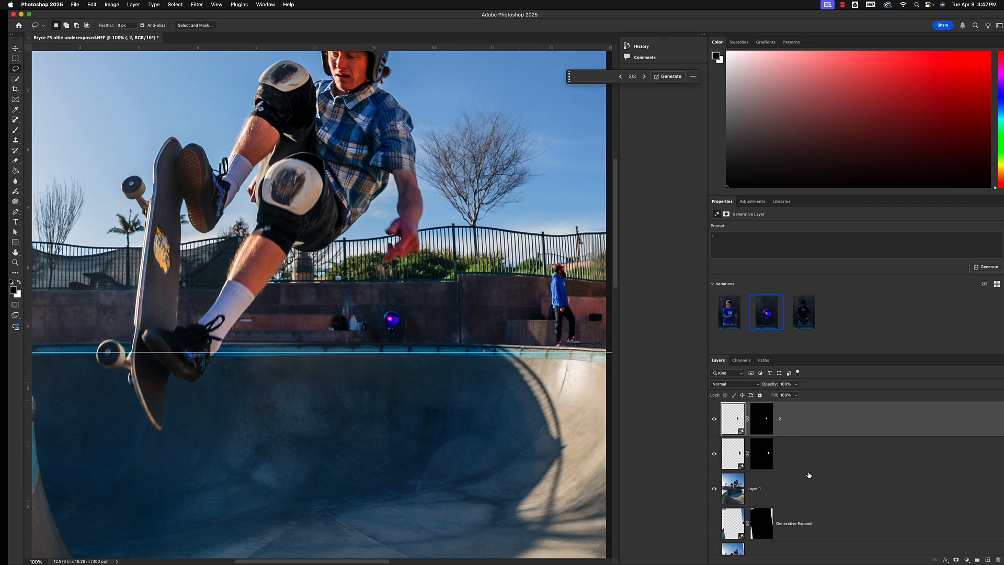
# Step: Merge Layer 1 and the two Generative Fill layers above it into a single layer
pyautogui.click(802, 488)
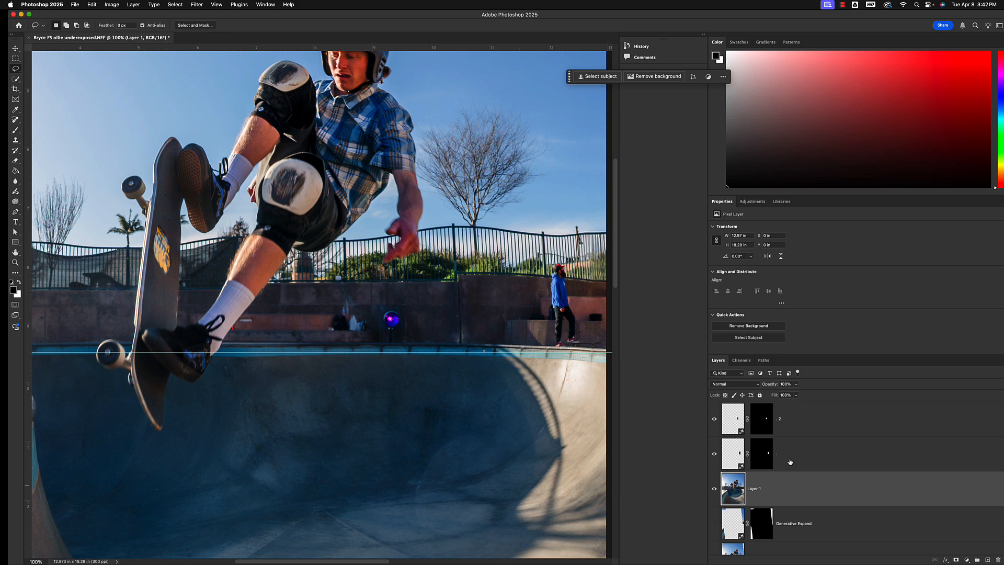
pyautogui.keyDown('shift'); pyautogui.click(789, 462); pyautogui.keyUp('shift')
pyautogui.keyDown('shift'); pyautogui.click(786, 418); pyautogui.keyUp('shift')
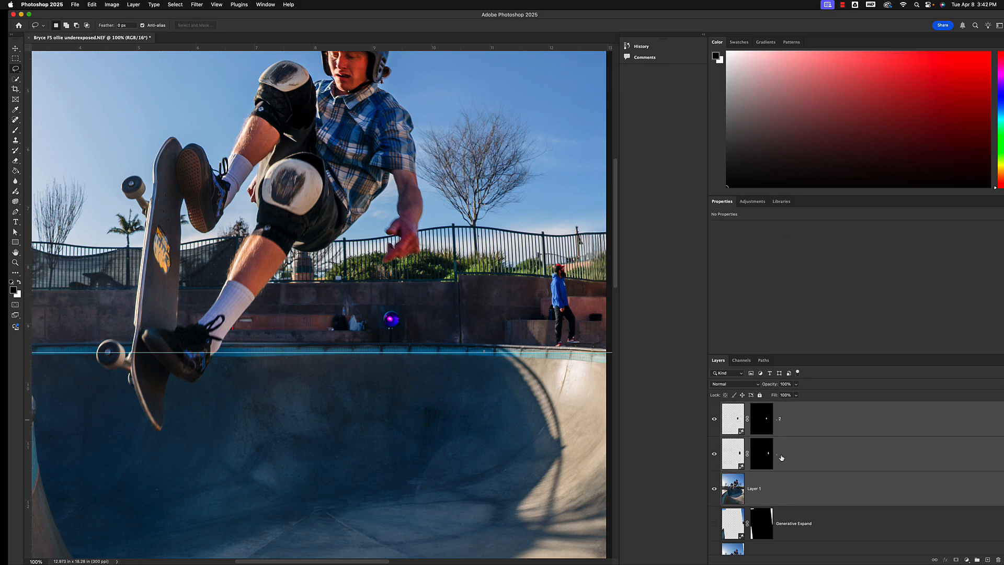
pyautogui.rightClick(799, 449)
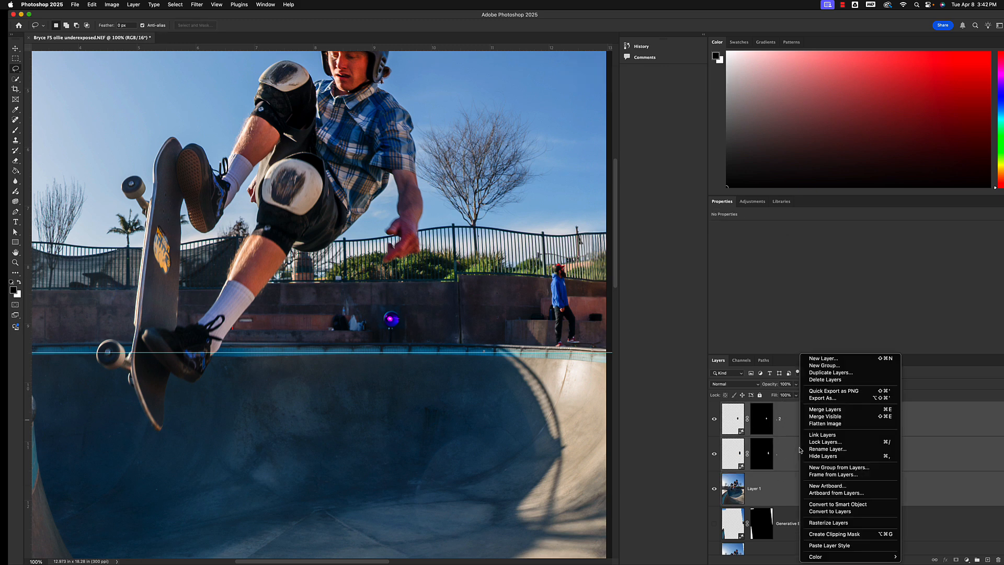
pyautogui.click(814, 410)
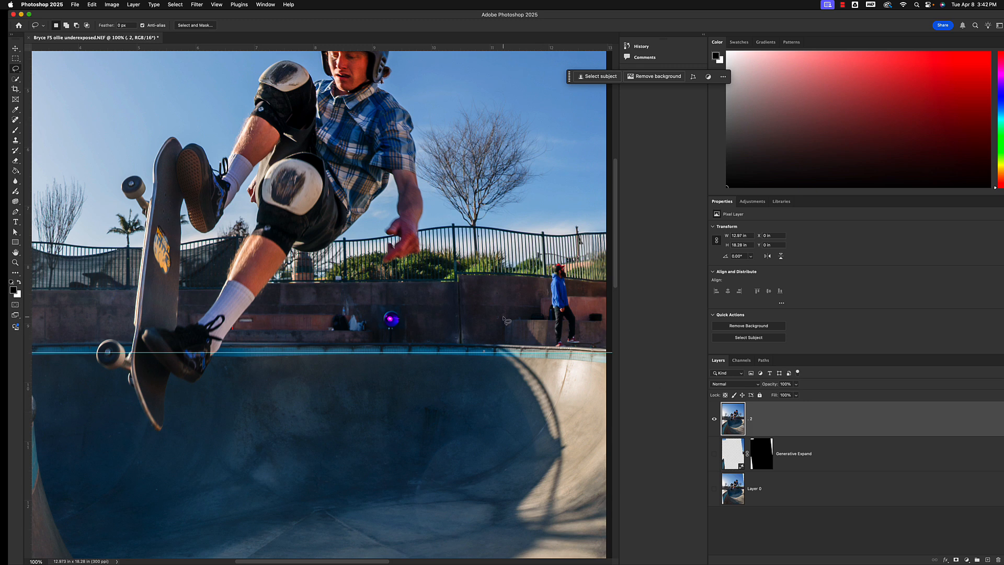
# Step: Paint over the purple light and its stand with the content-aware Spot Healing Brush to remove them from the wall
pyautogui.press('super+plus')
pyautogui.press('super+plus')
pyautogui.press('super+plus')
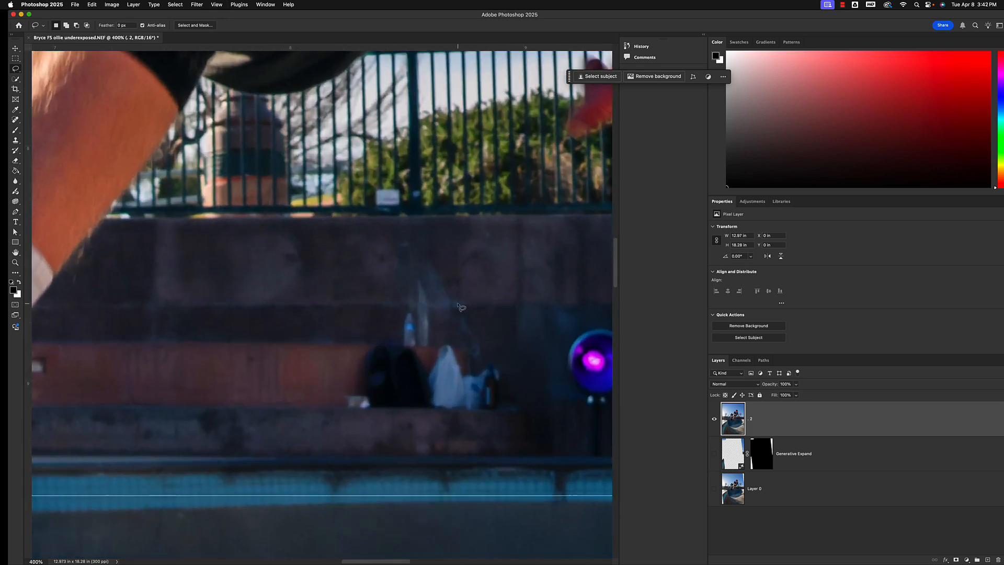
pyautogui.moveTo(459, 306); pyautogui.dragTo(354, 295)
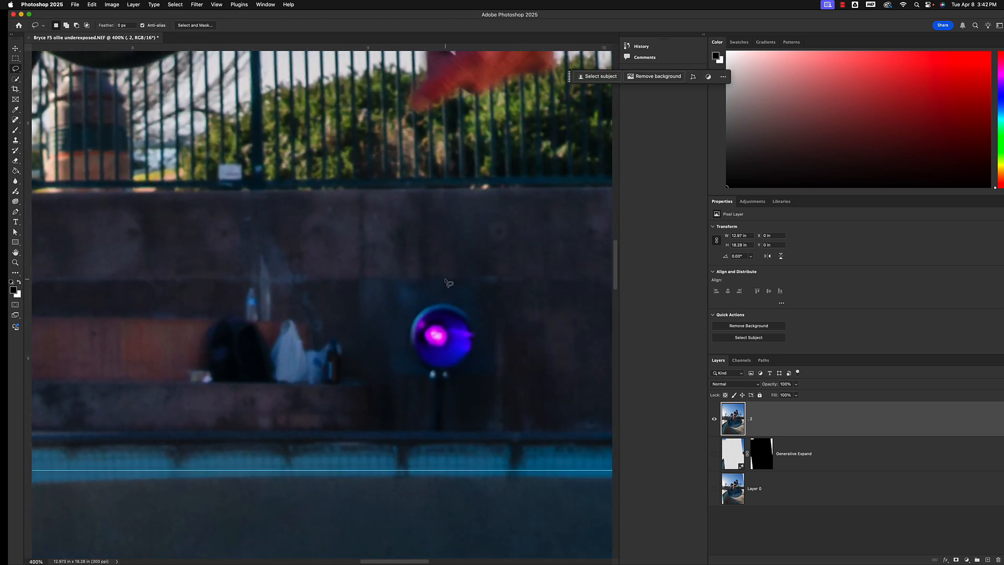
pyautogui.click(16, 119)
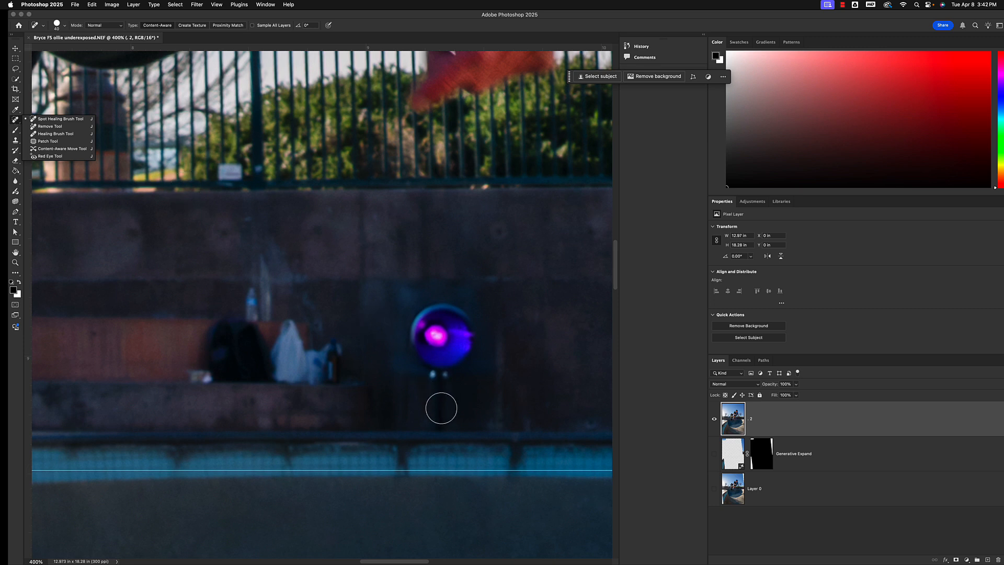
pyautogui.moveTo(439, 409)
pyautogui.mouseDown()
pyautogui.moveTo(448, 347)
pyautogui.moveTo(460, 341)
pyautogui.moveTo(455, 318)
pyautogui.moveTo(428, 314)
pyautogui.moveTo(418, 340)
pyautogui.moveTo(450, 336)
pyautogui.moveTo(444, 329)
pyautogui.mouseUp()
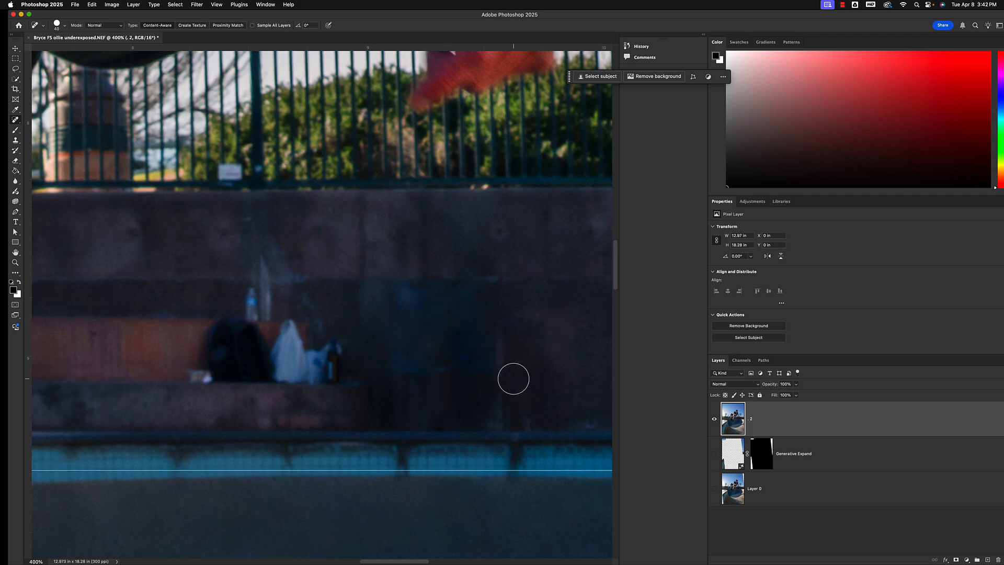
# Step: Lasso the man in the blue hoodie together with his skateboard and remove them using Generative Fill with the prompt "."
pyautogui.press('super+1')
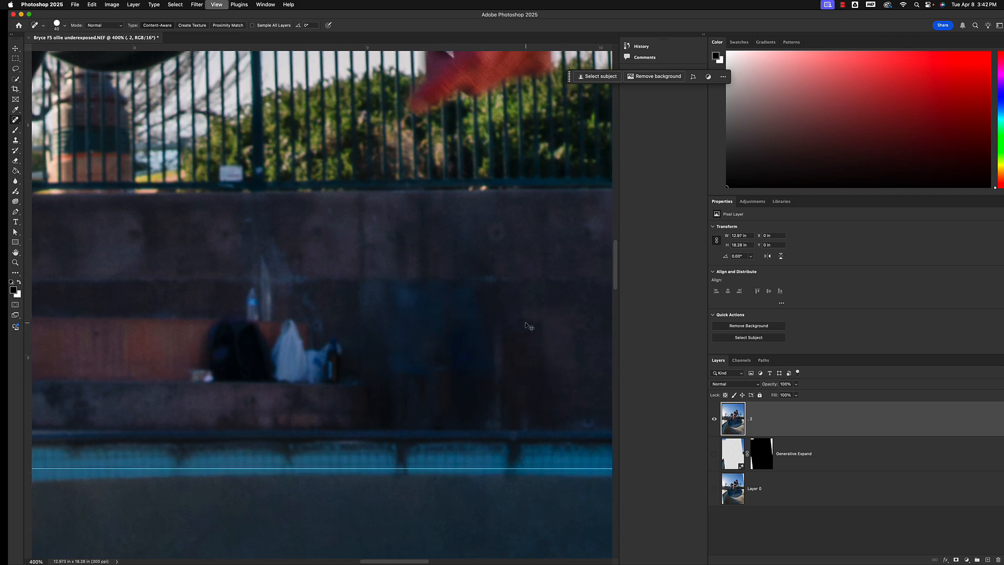
pyautogui.press('super+minus')
pyautogui.press('super+minus')
pyautogui.moveTo(388, 381); pyautogui.dragTo(441, 421)
pyautogui.press('super+plus')
pyautogui.press('super+plus')
pyautogui.press('super+plus')
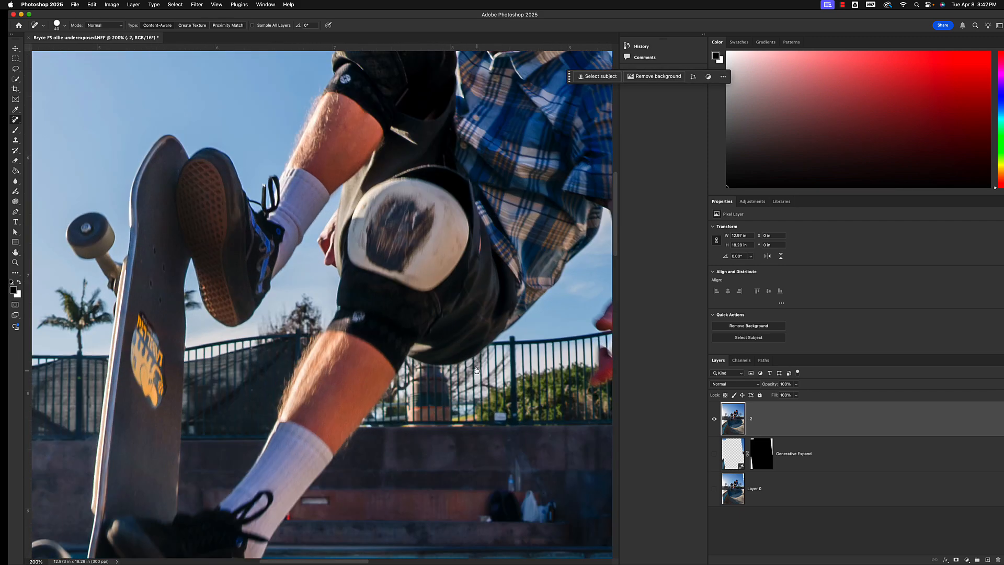
pyautogui.moveTo(476, 369)
pyautogui.mouseDown()
pyautogui.moveTo(96, 249)
pyautogui.moveTo(0, 238)
pyautogui.moveTo(0, 253)
pyautogui.mouseUp()
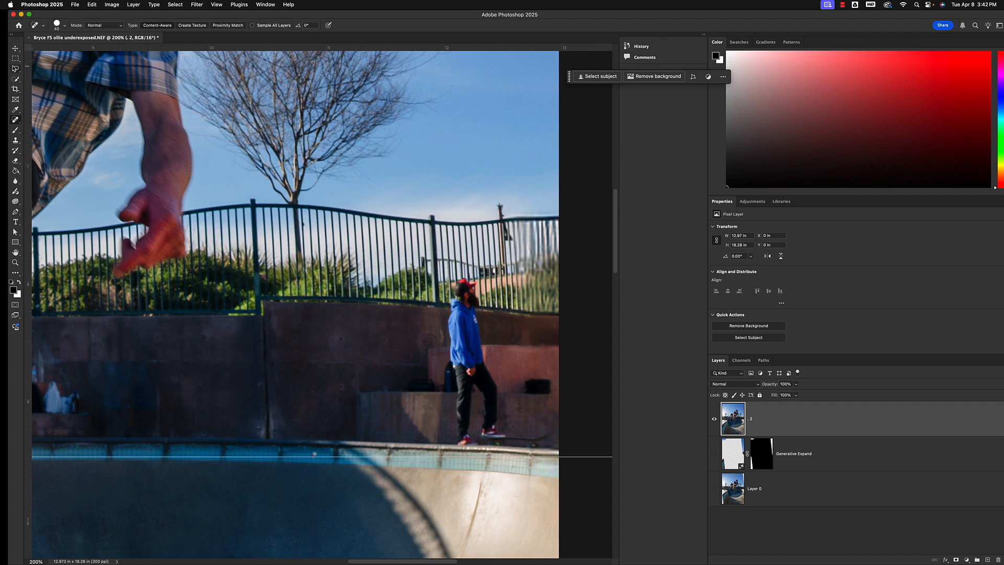
pyautogui.click(15, 69)
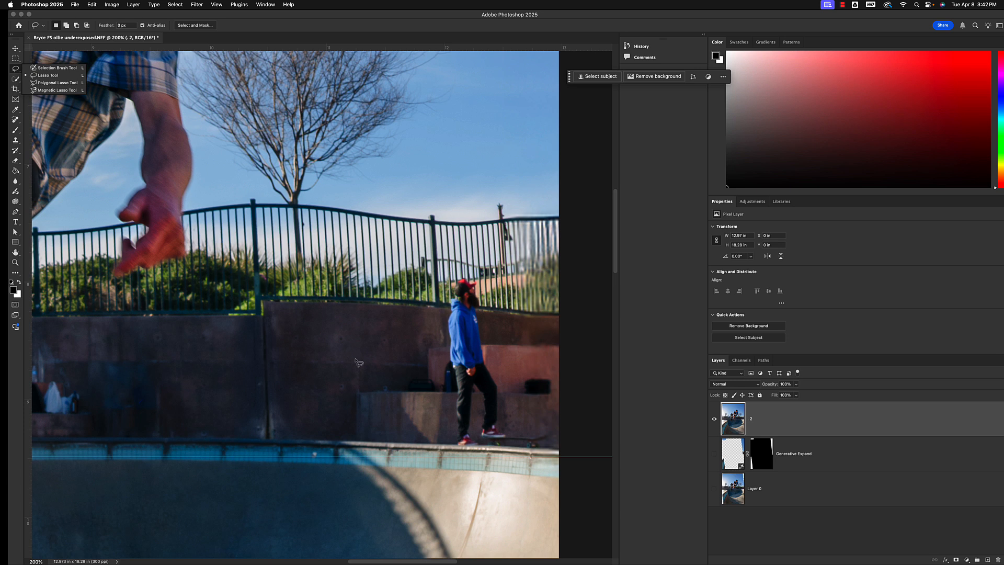
pyautogui.moveTo(449, 441)
pyautogui.mouseDown()
pyautogui.moveTo(474, 450)
pyautogui.moveTo(553, 444)
pyautogui.moveTo(544, 425)
pyautogui.moveTo(505, 424)
pyautogui.moveTo(476, 277)
pyautogui.moveTo(458, 274)
pyautogui.moveTo(440, 334)
pyautogui.moveTo(447, 393)
pyautogui.mouseUp()
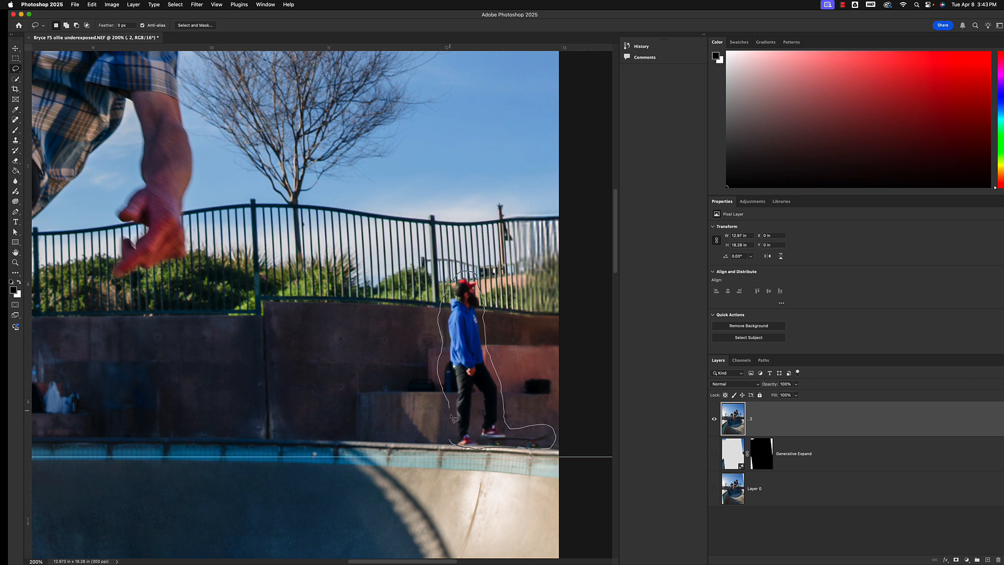
pyautogui.moveTo(451, 432); pyautogui.dragTo(452, 433)
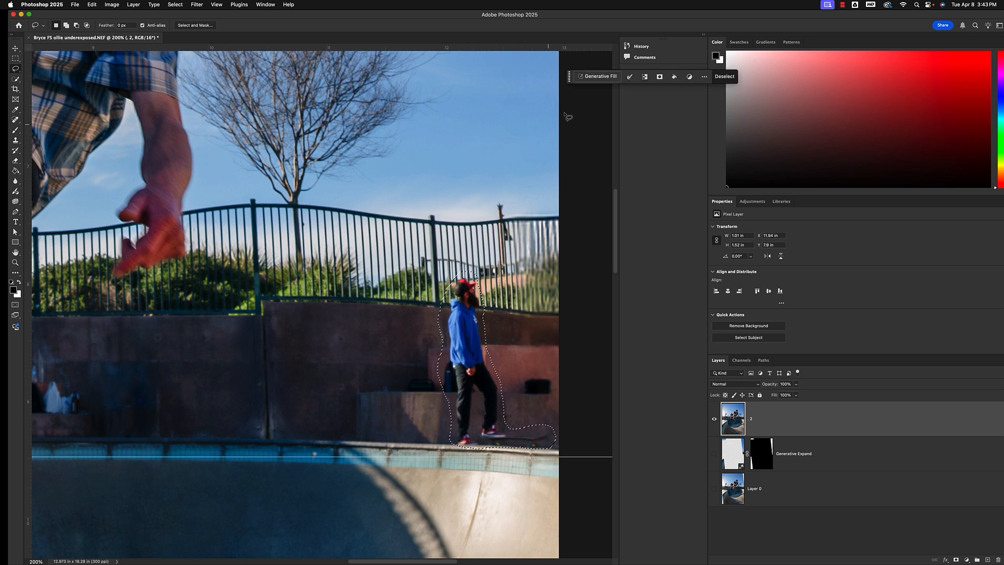
pyautogui.click(591, 75)
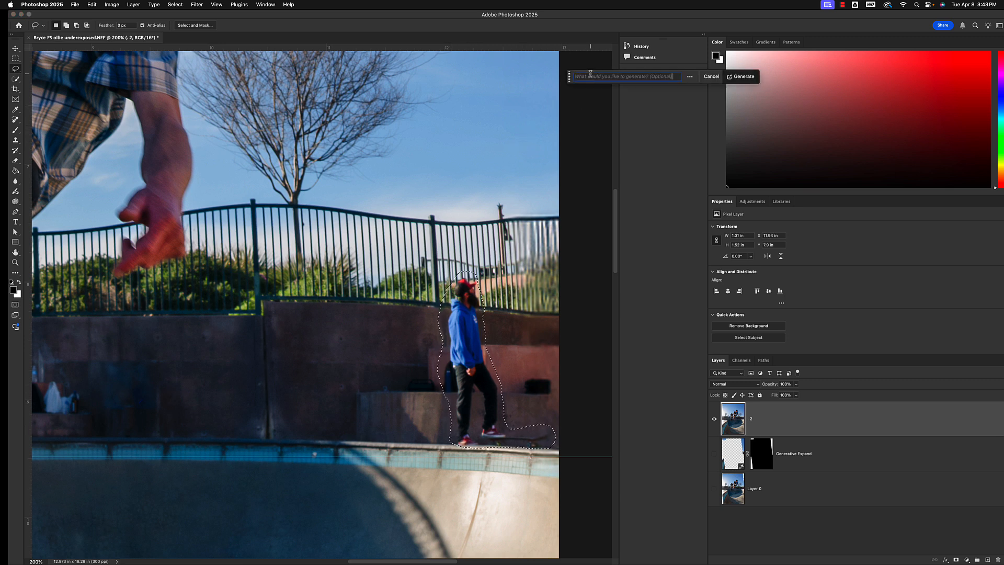
pyautogui.press('Return')
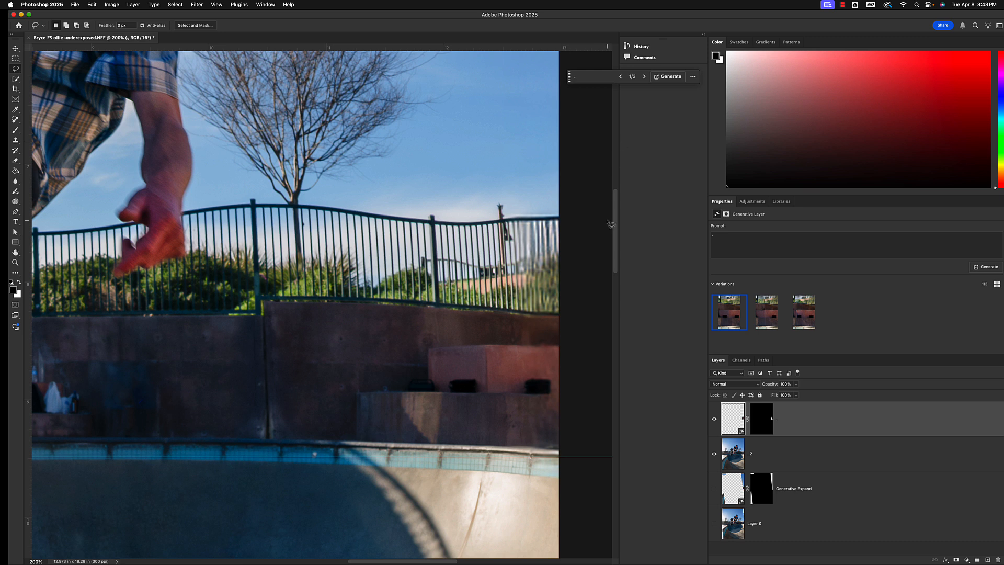
# Step: Compare the three Generative Fill variations for the removed man and keep the second one
pyautogui.moveTo(726, 321)
pyautogui.click(761, 321)
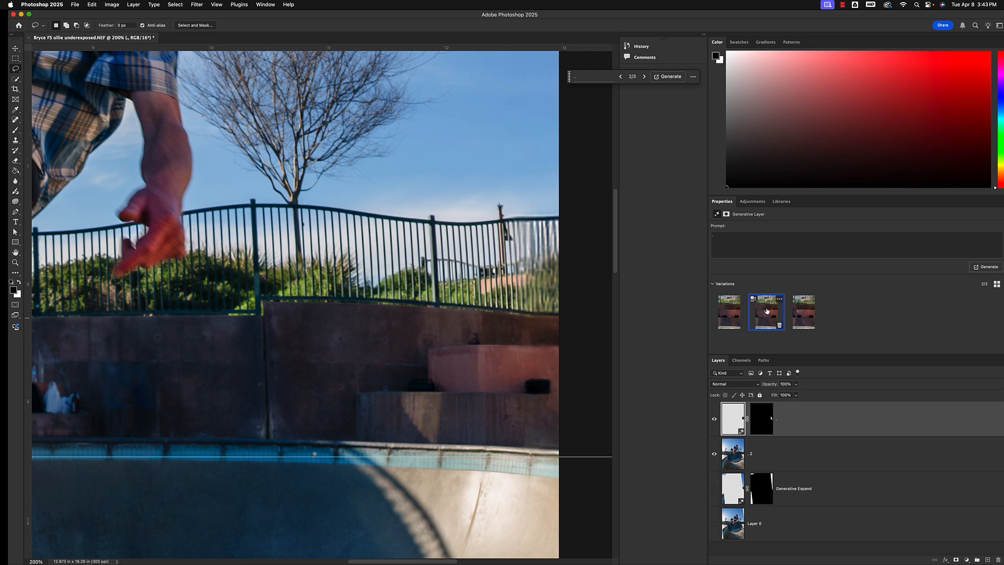
pyautogui.click(795, 313)
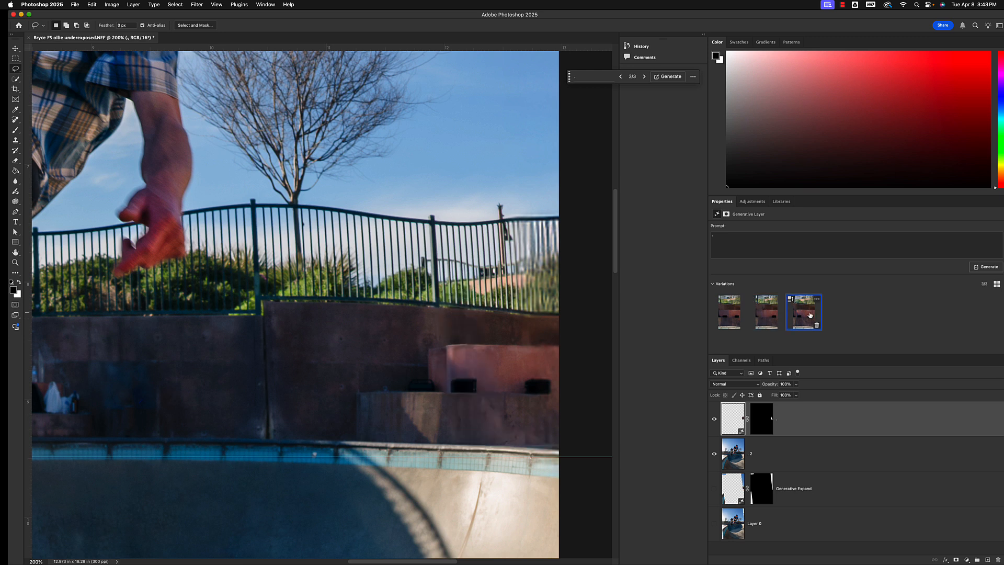
pyautogui.click(766, 312)
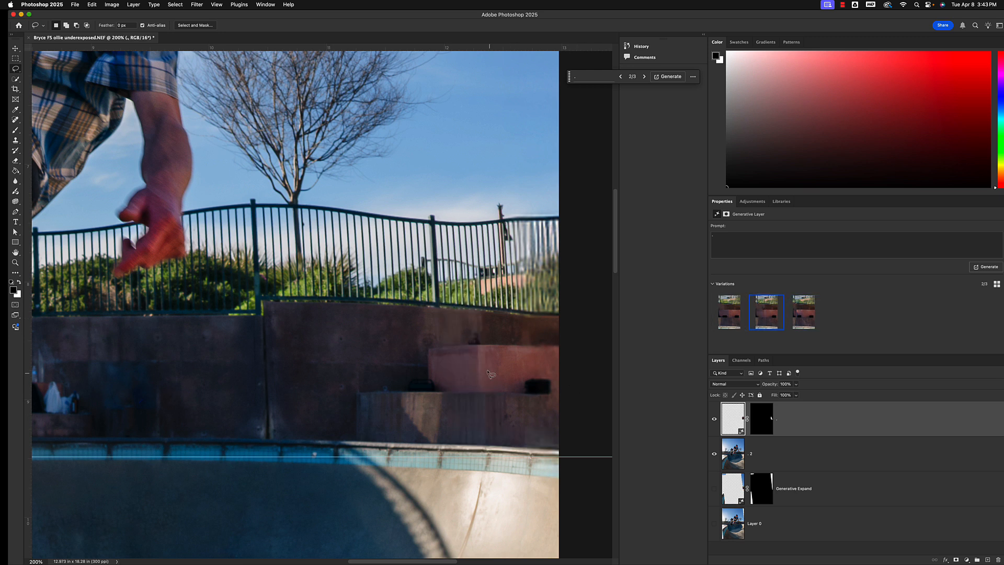
# Step: Remove the horizontal guide running across the pool edge from the photo
pyautogui.moveTo(759, 314)
pyautogui.press('super+minus')
pyautogui.press('super+minus')
pyautogui.press('super+minus')
pyautogui.press('super+minus')
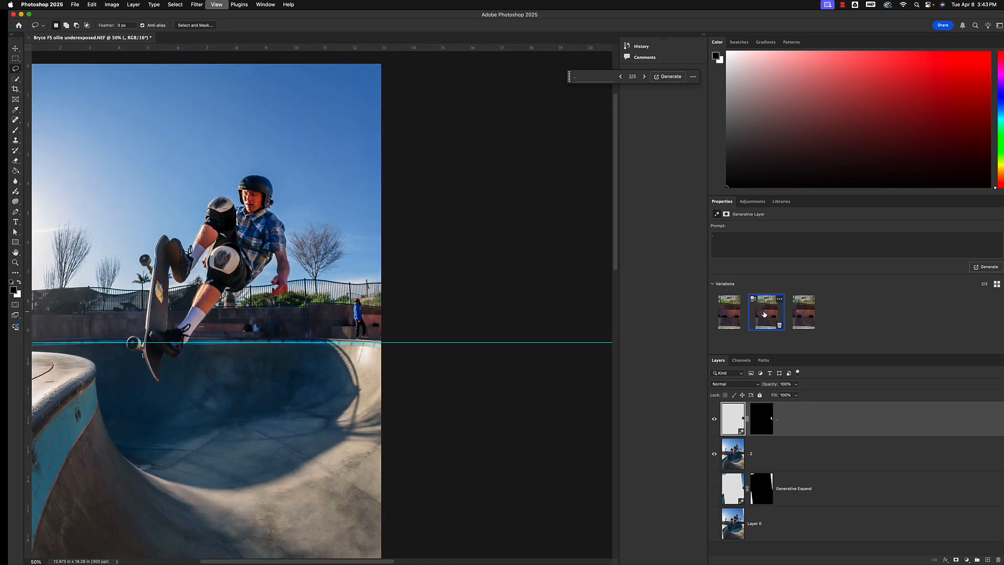
pyautogui.moveTo(534, 365); pyautogui.dragTo(594, 350)
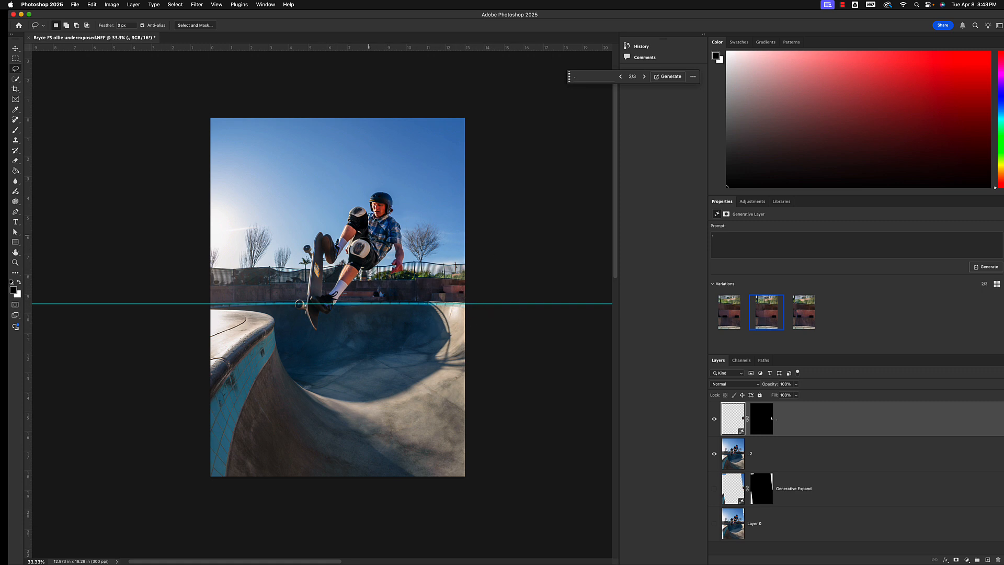
pyautogui.click(16, 48)
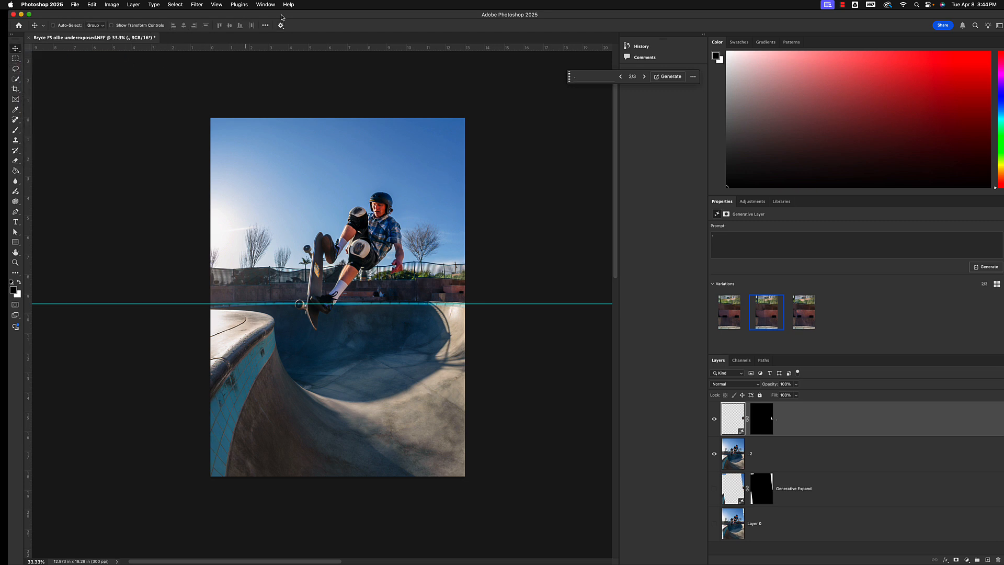
pyautogui.moveTo(280, 15); pyautogui.dragTo(307, 15)
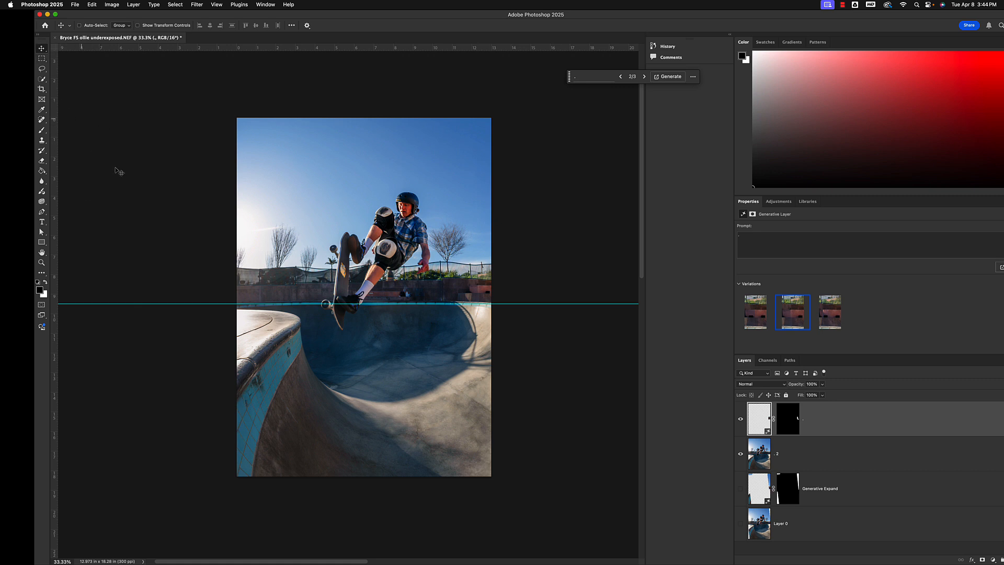
pyautogui.moveTo(161, 303); pyautogui.dragTo(185, 43)
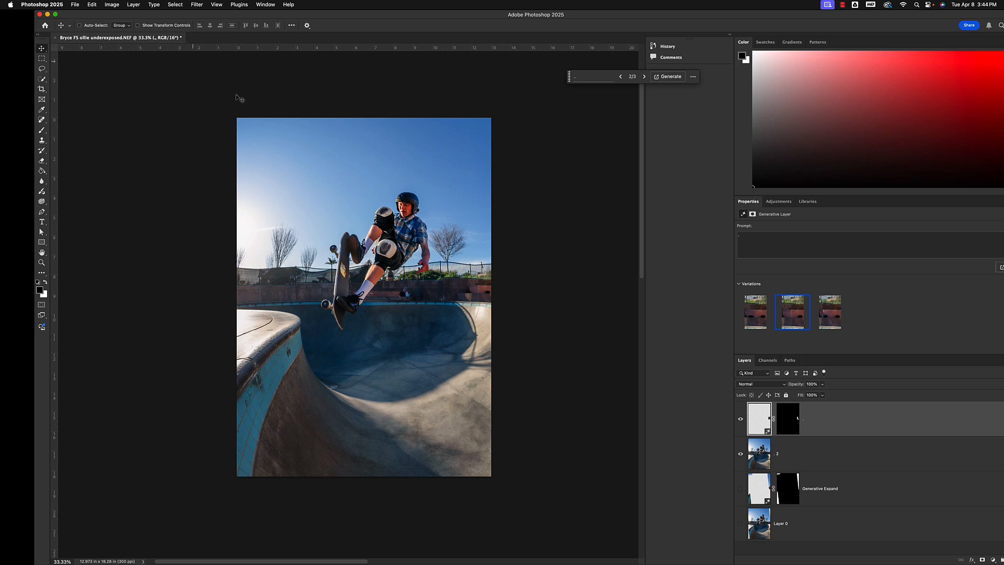
pyautogui.moveTo(783, 18); pyautogui.dragTo(749, 15)
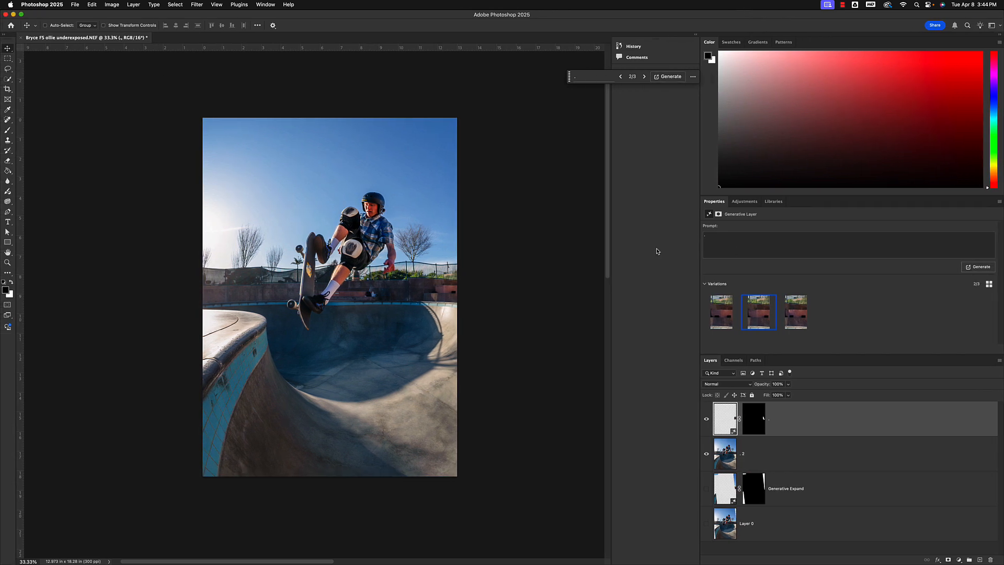
# Step: Try a magenta foreground color, #c20fe9, and reset the foreground and background colors to the default black and white
pyautogui.click(420, 119)
pyautogui.click(7, 290)
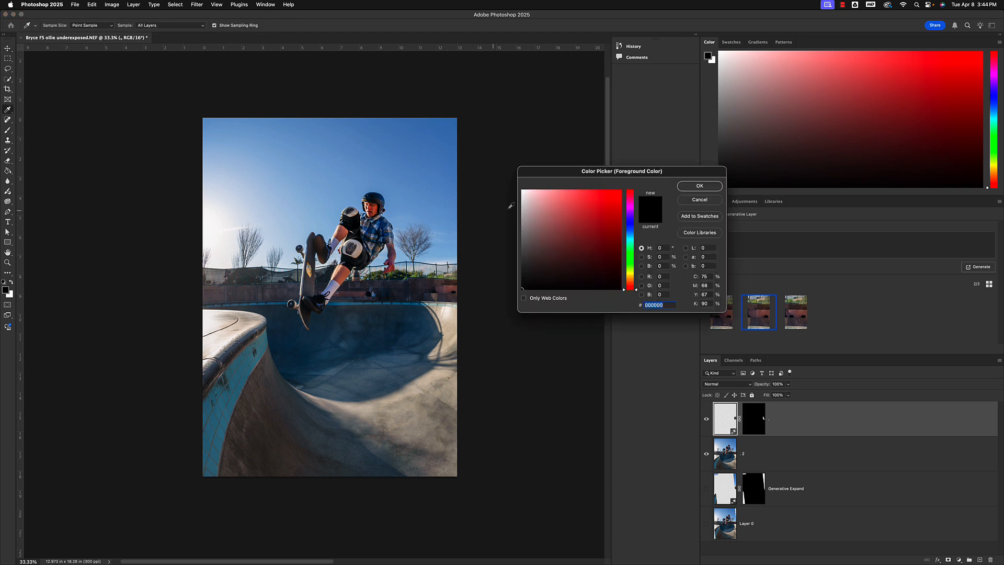
pyautogui.click(619, 198)
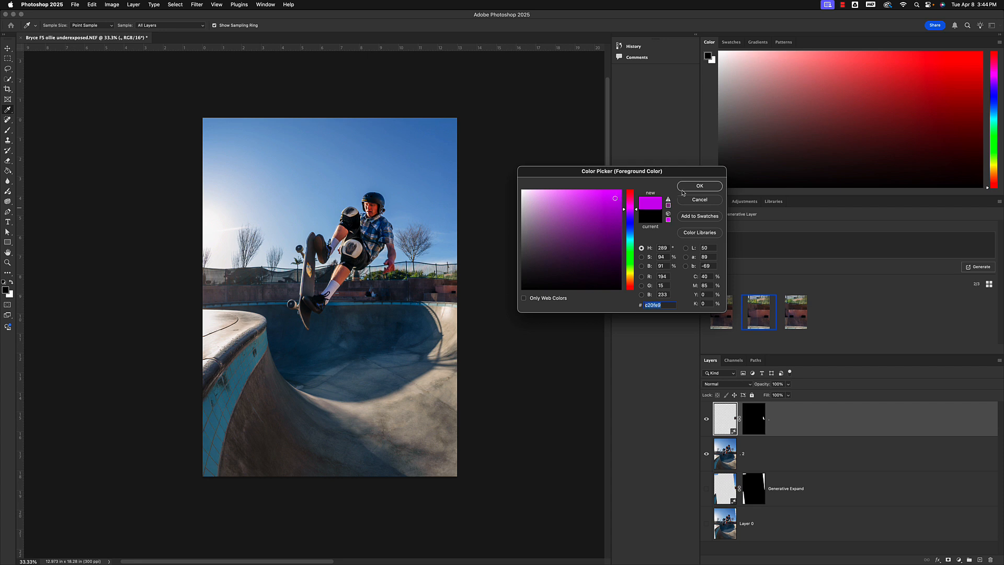
pyautogui.click(692, 188)
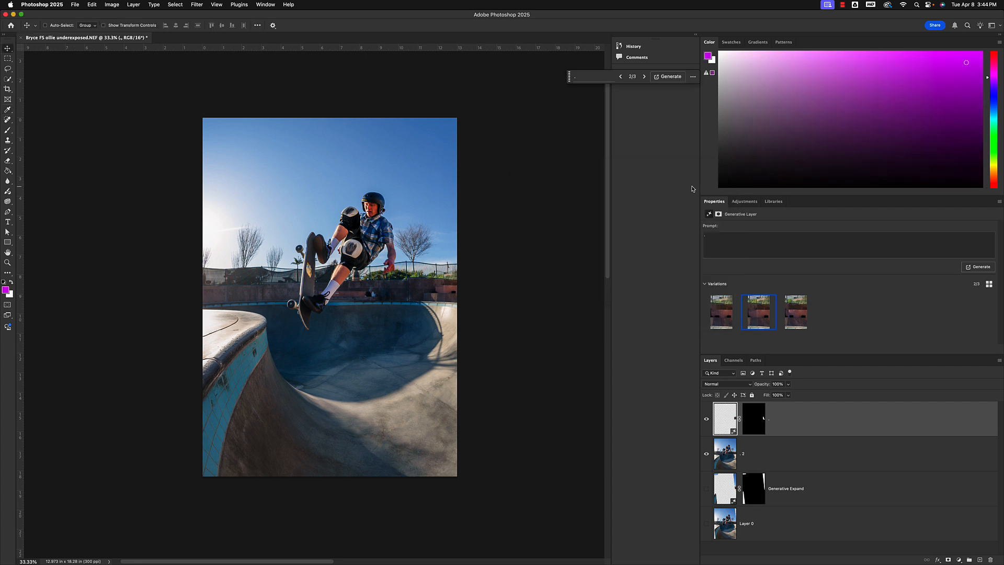
pyautogui.click(3, 282)
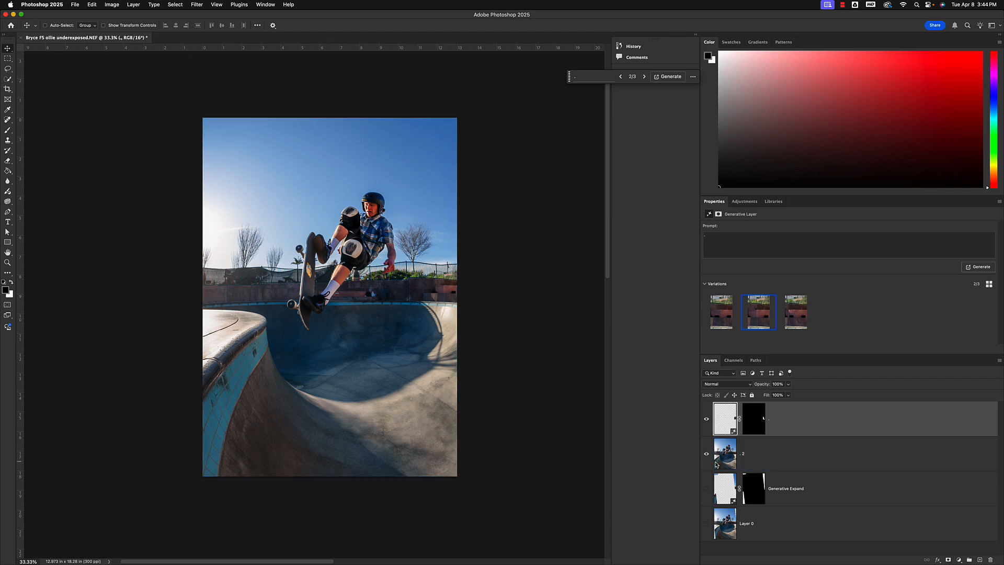
# Step: Add a Gradient Fill layer above the photo layers and set its style to Radial
pyautogui.click(959, 560)
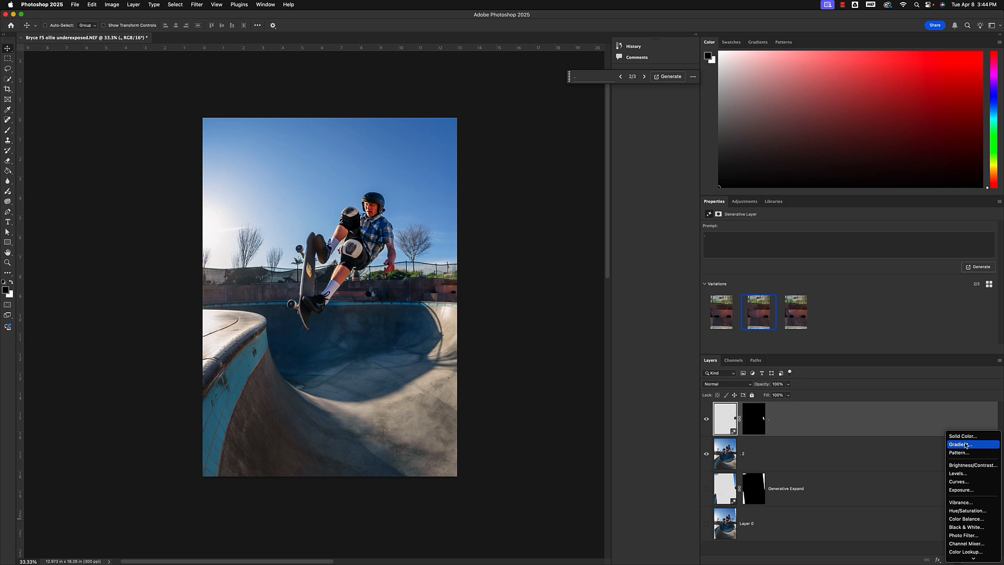
pyautogui.click(966, 445)
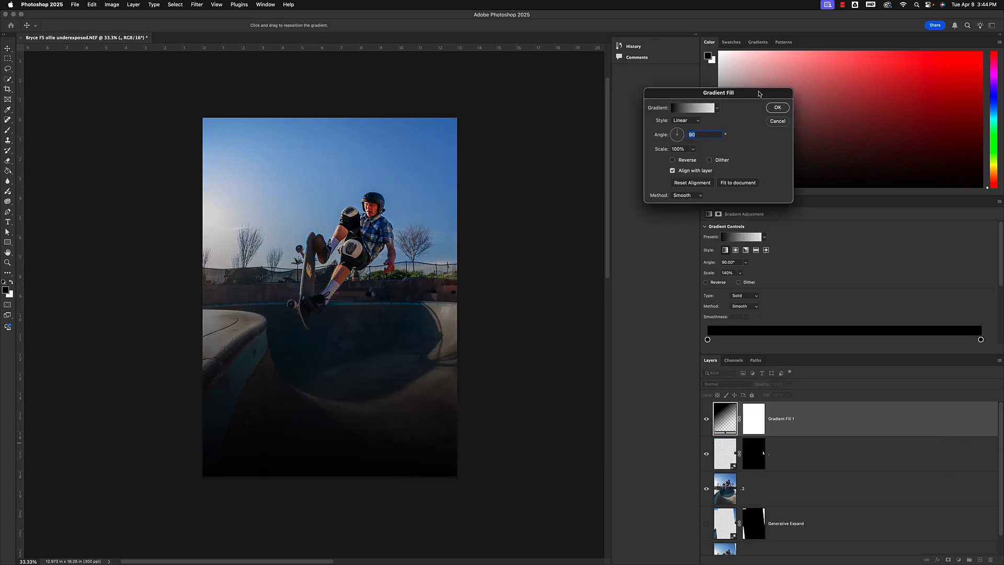
pyautogui.moveTo(755, 93); pyautogui.dragTo(610, 125)
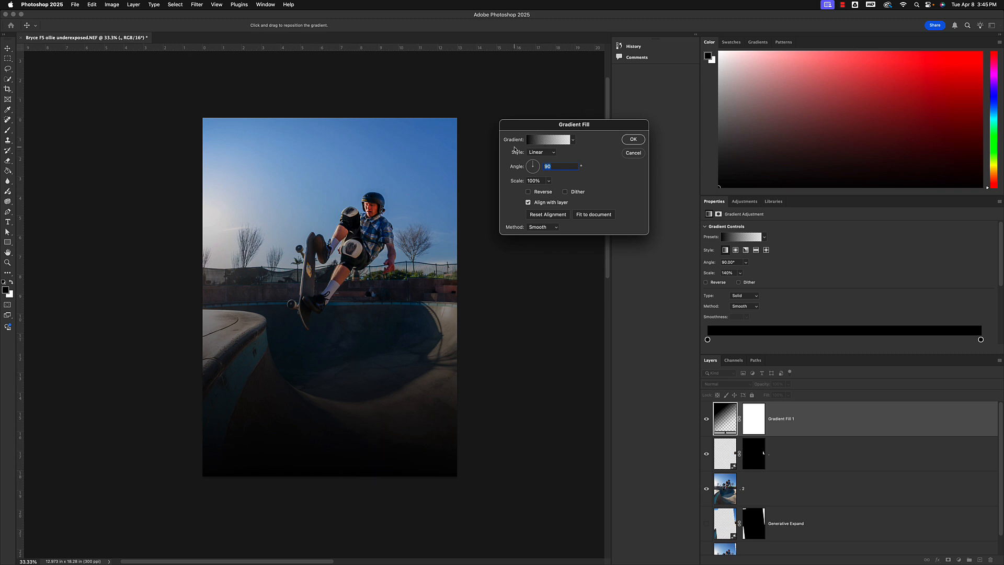
pyautogui.moveTo(548, 127); pyautogui.dragTo(548, 159)
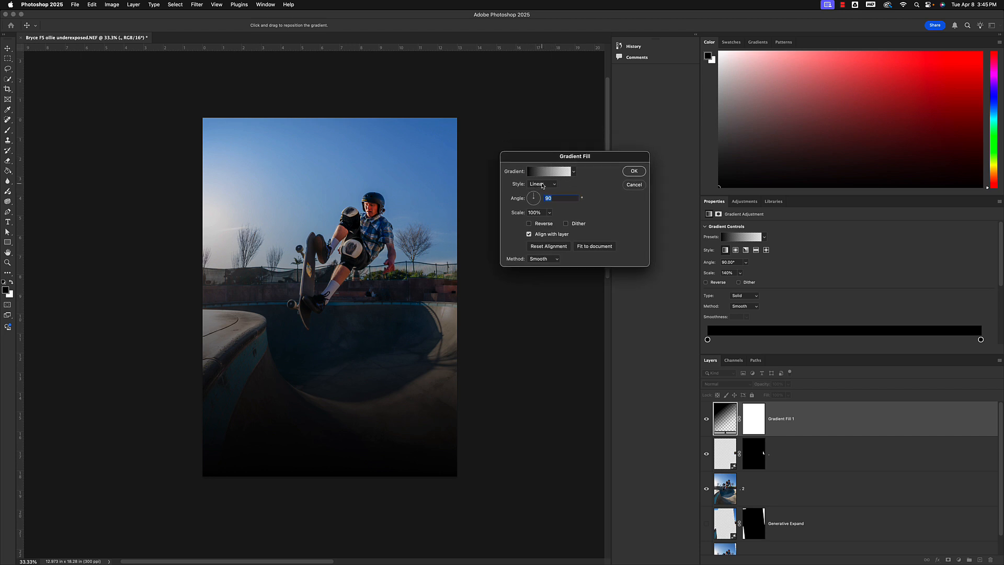
pyautogui.click(542, 186)
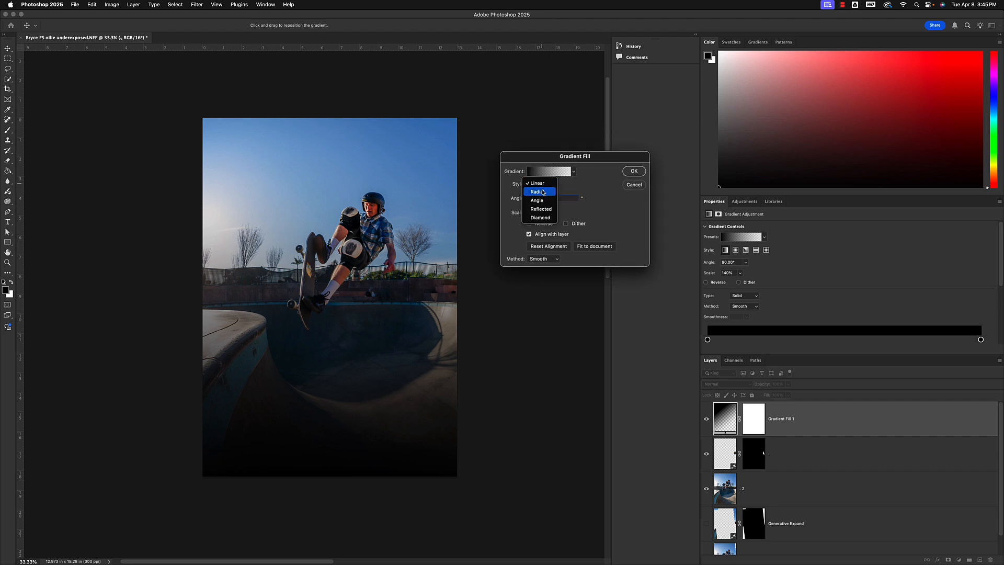
pyautogui.click(542, 192)
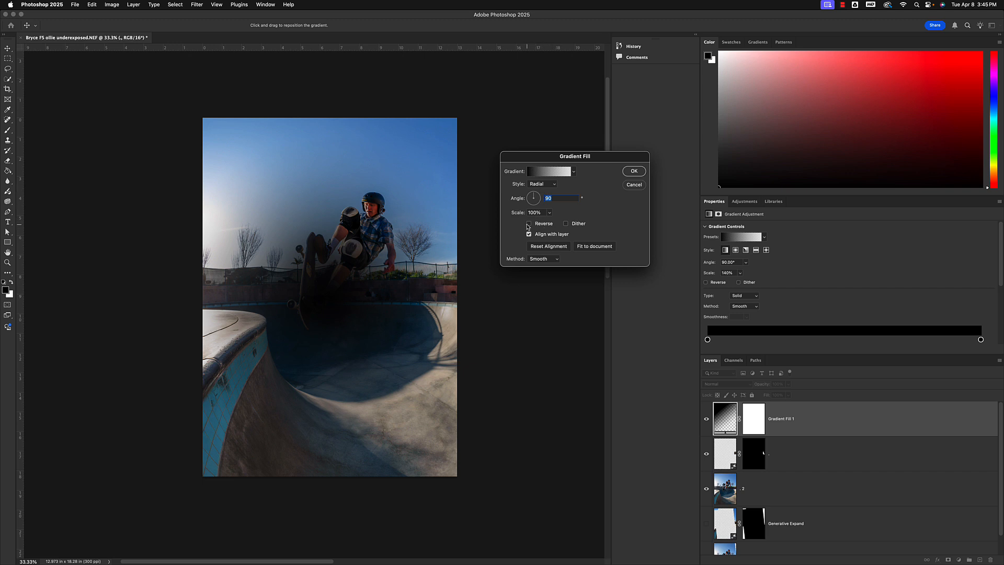
# Step: Reverse the radial gradient so the edges darken, set its scale to 136%, and apply the fill
pyautogui.click(529, 224)
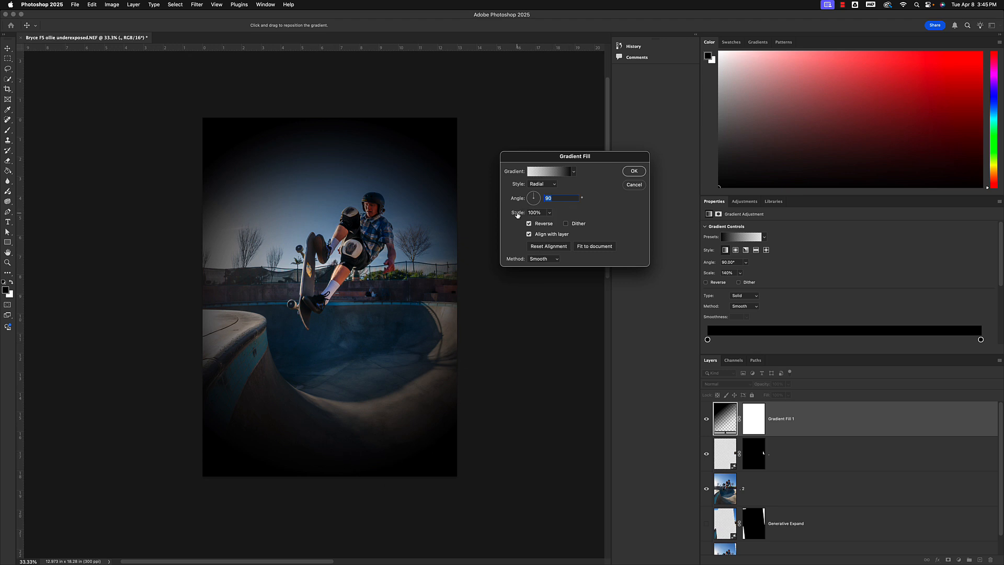
pyautogui.click(549, 214)
pyautogui.moveTo(550, 224); pyautogui.dragTo(553, 223)
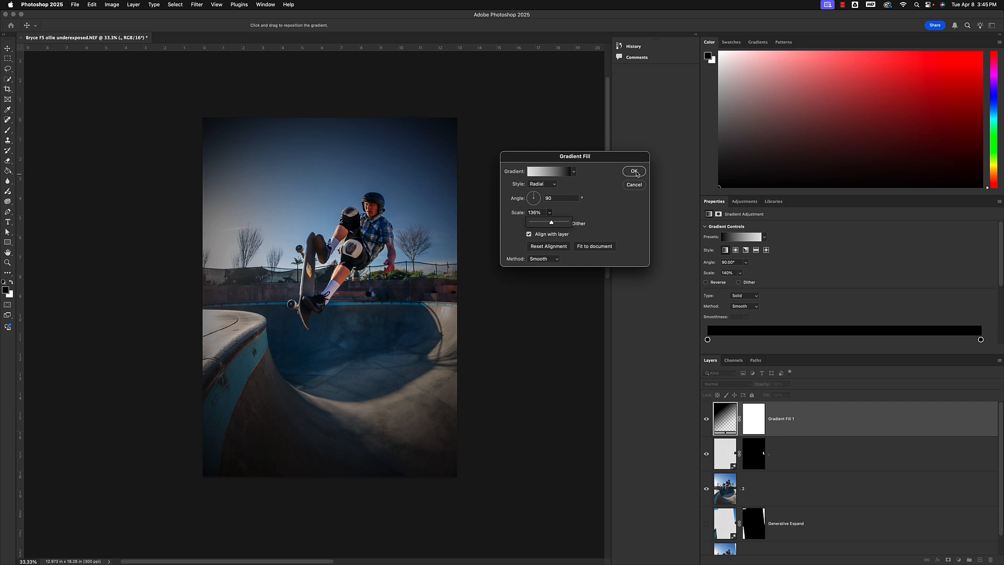
pyautogui.click(609, 230)
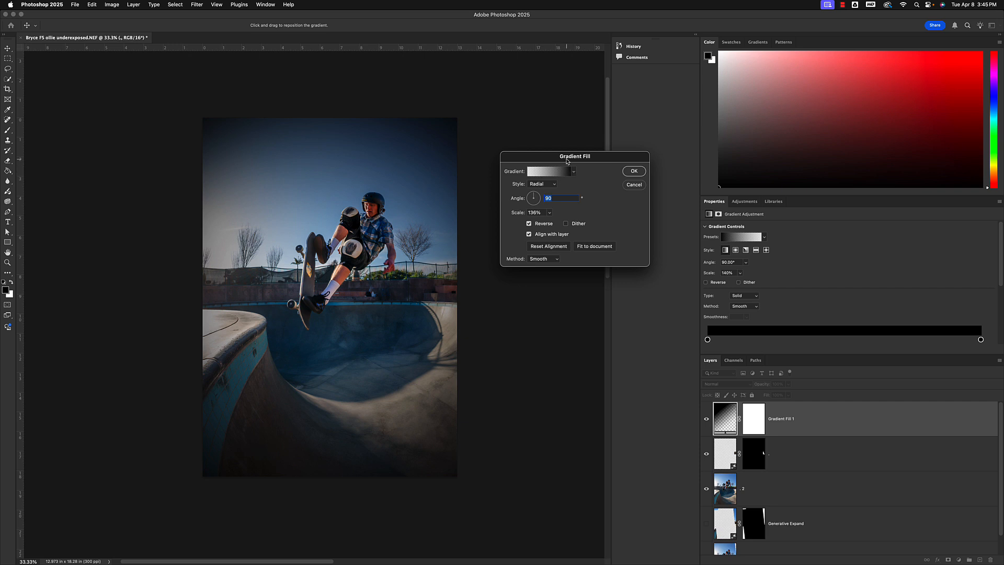
pyautogui.click(529, 223)
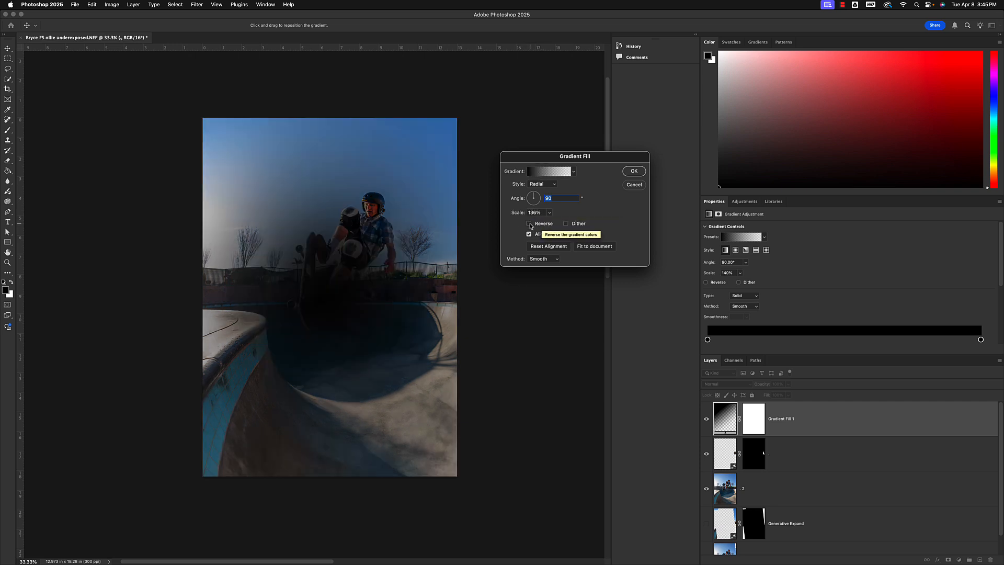
pyautogui.click(529, 224)
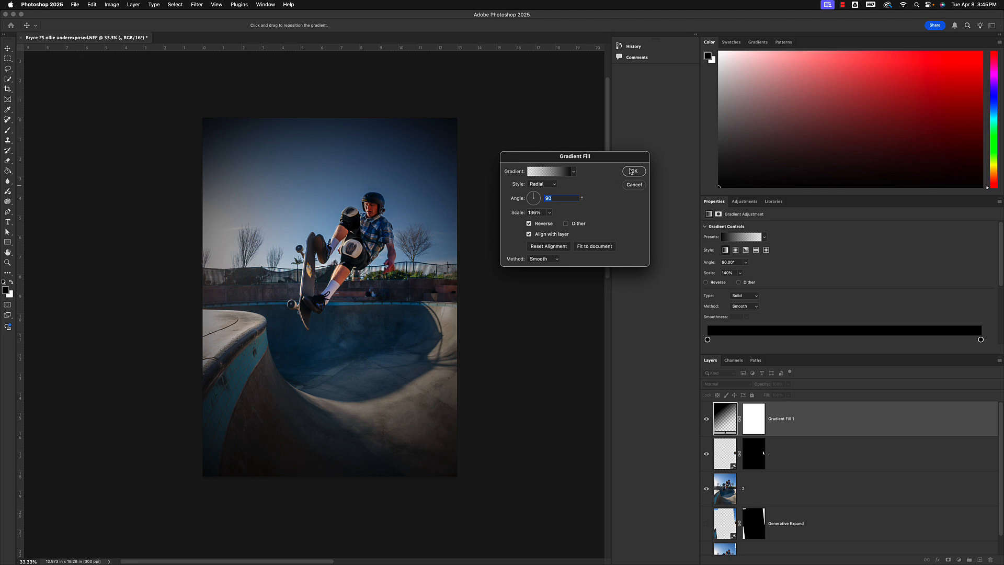
pyautogui.click(633, 171)
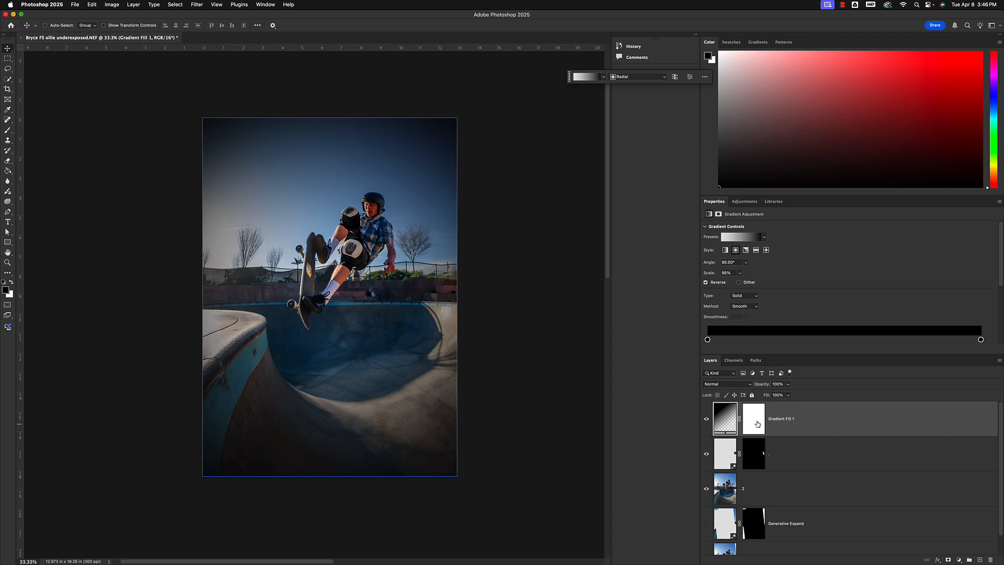
# Step: Set the Gradient Fill 1 layer's blend mode to Soft Light and toggle its visibility to compare the vignette effect
pyautogui.click(722, 386)
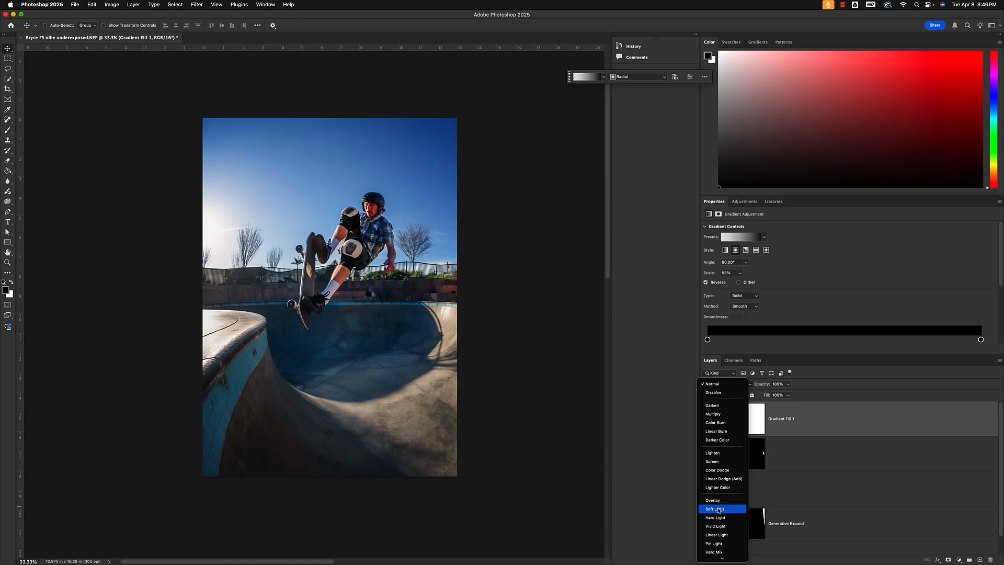
pyautogui.click(718, 509)
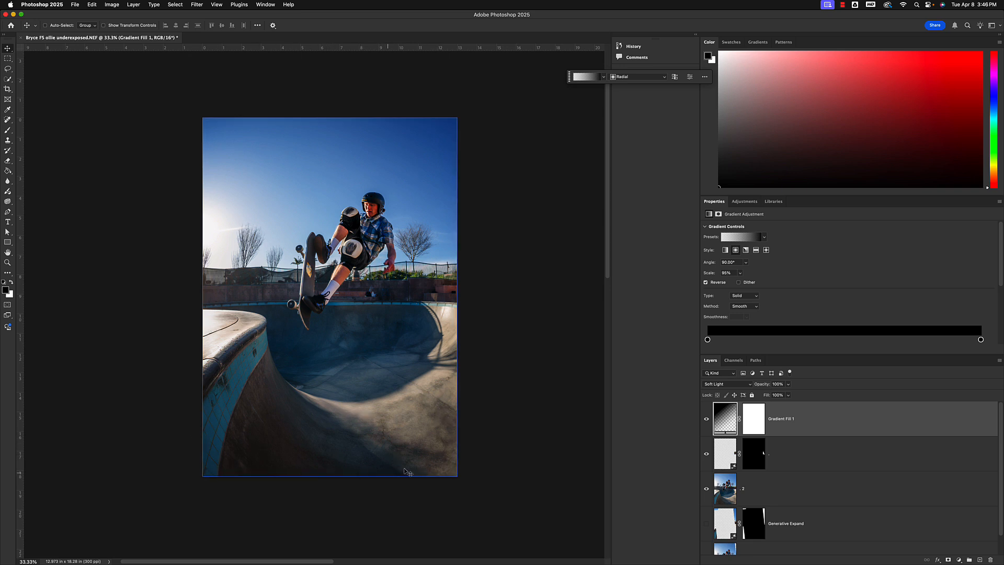
pyautogui.click(706, 418)
pyautogui.click(706, 419)
pyautogui.click(706, 419)
pyautogui.click(707, 418)
pyautogui.click(706, 419)
pyautogui.click(706, 419)
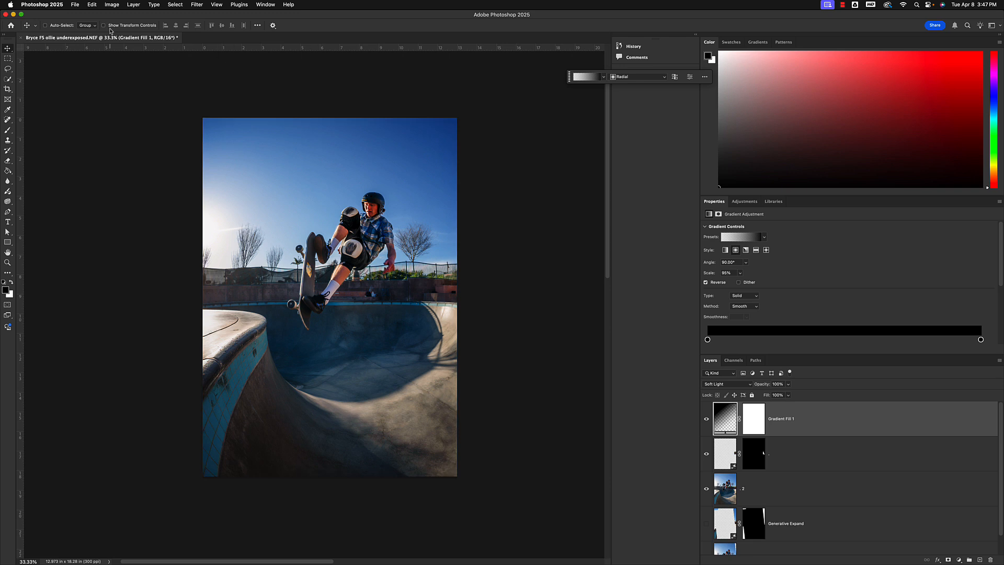
# Step: Start an Export As of the finished photo in JPG format and set the image height to 2000 px
pyautogui.click(77, 5)
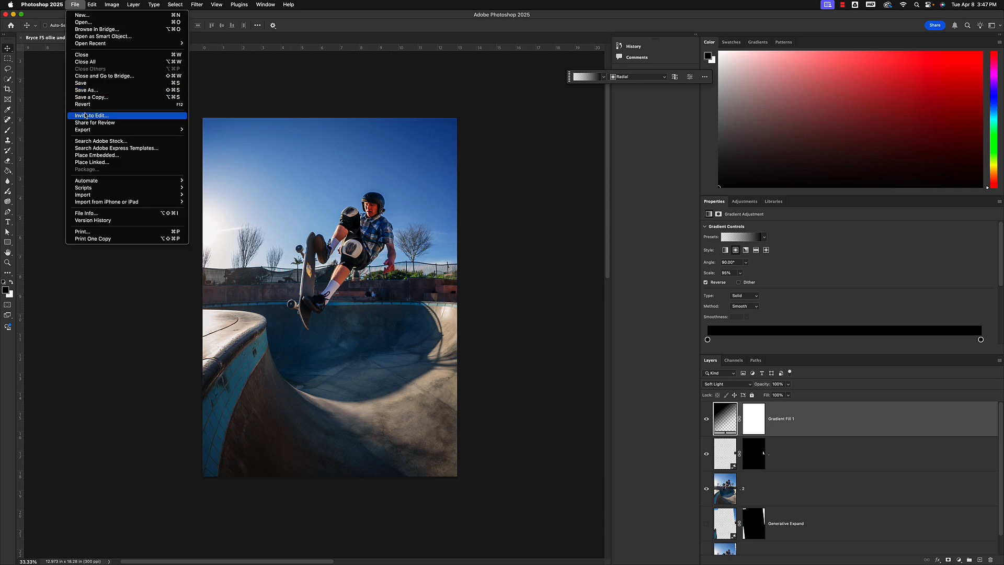
pyautogui.moveTo(90, 130)
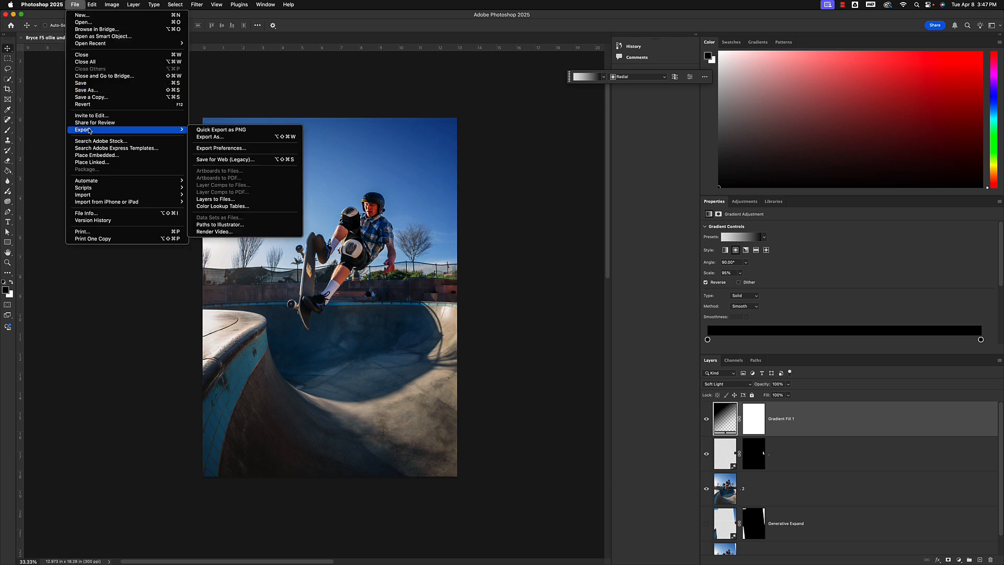
pyautogui.click(212, 137)
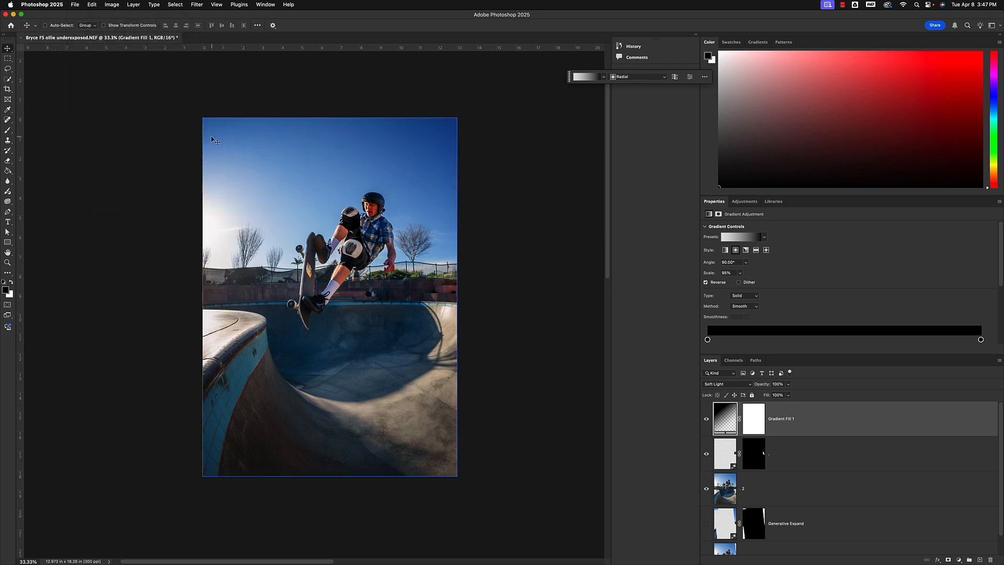
pyautogui.moveTo(570, 136); pyautogui.dragTo(656, 131)
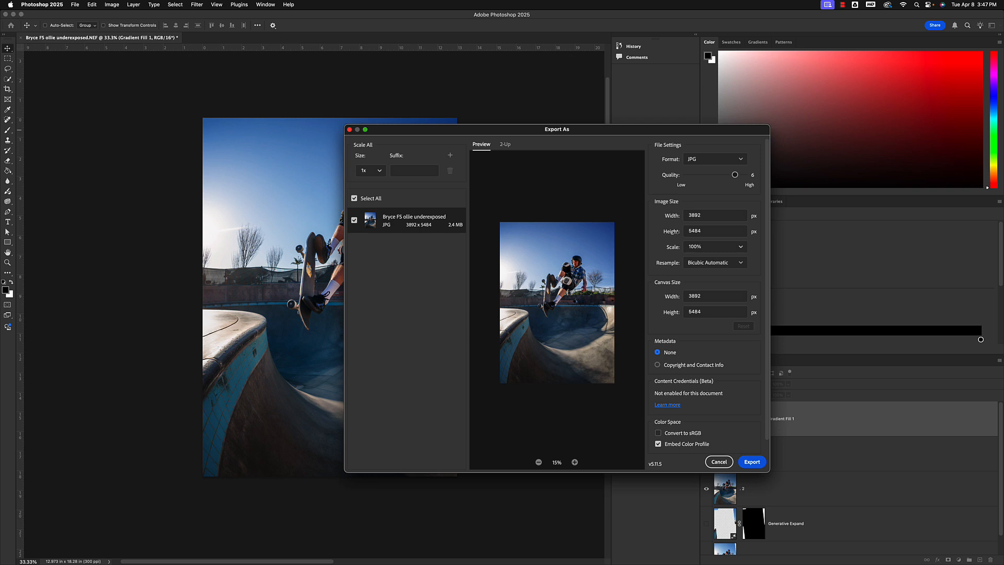
pyautogui.doubleClick(691, 230)
pyautogui.write('2000')
pyautogui.press('Return')
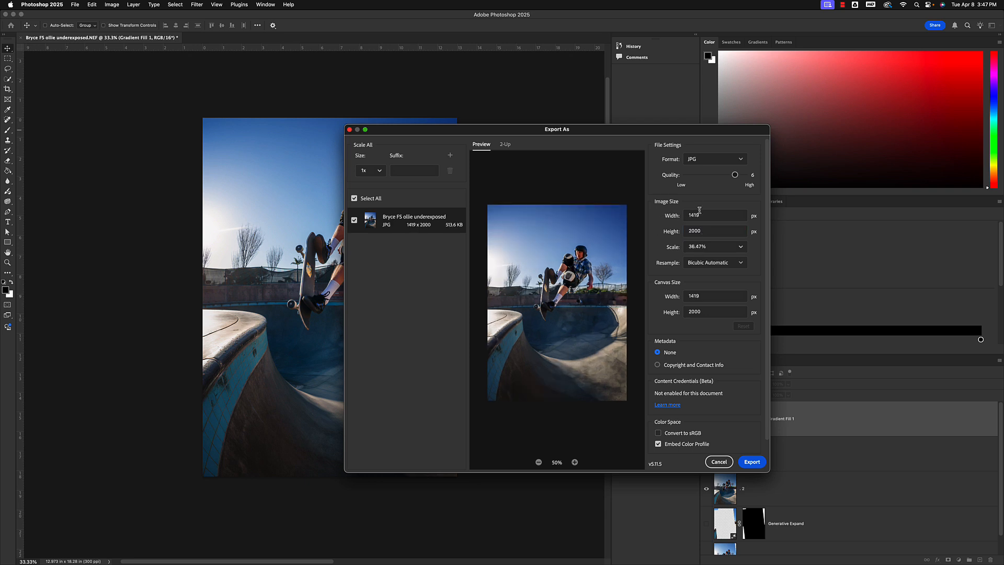
# Step: Raise the JPG quality to 7 and export the image to the Desktop under the proposed file name
pyautogui.moveTo(735, 180); pyautogui.dragTo(753, 176)
pyautogui.click(753, 461)
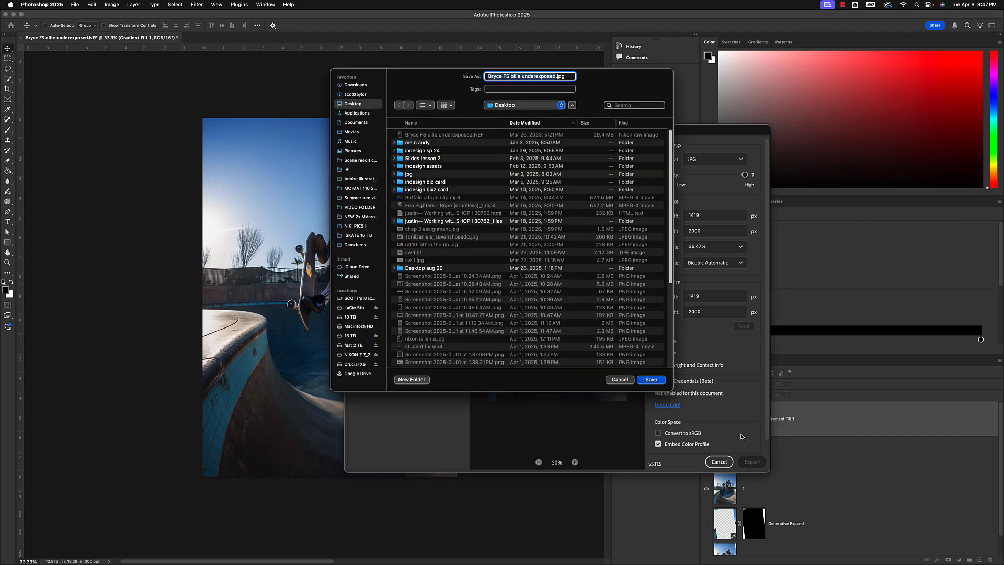
pyautogui.moveTo(624, 82); pyautogui.dragTo(724, 115)
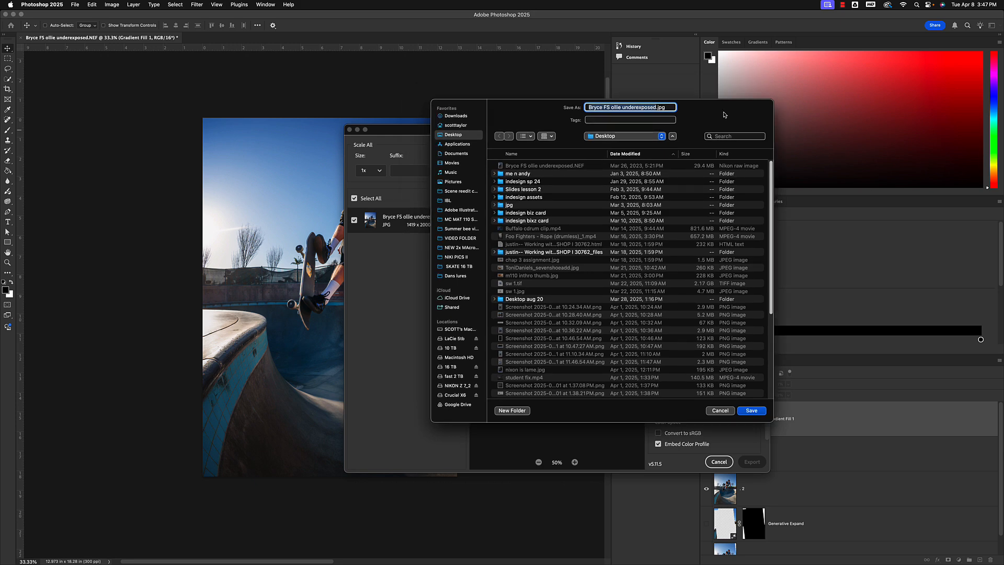
pyautogui.click(749, 410)
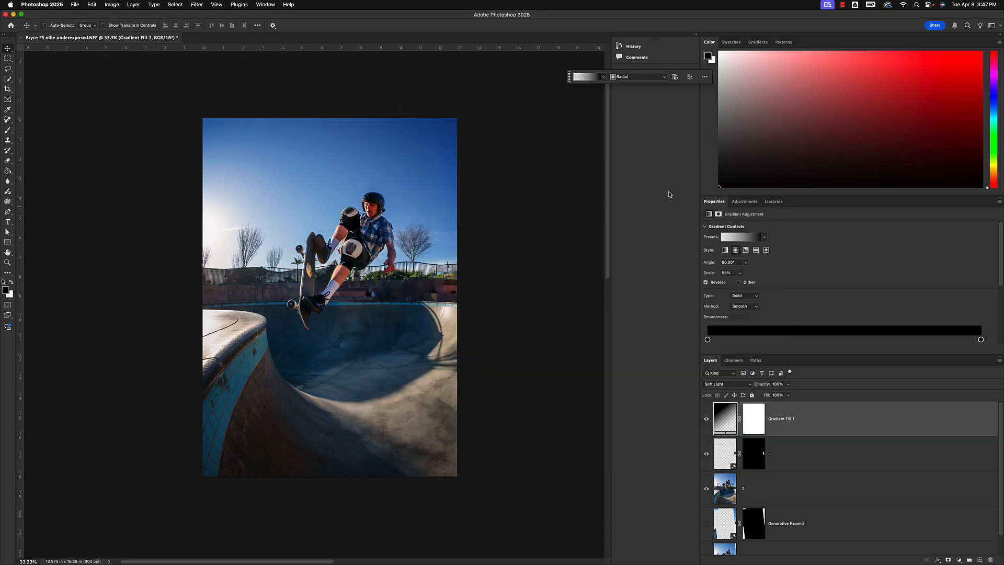